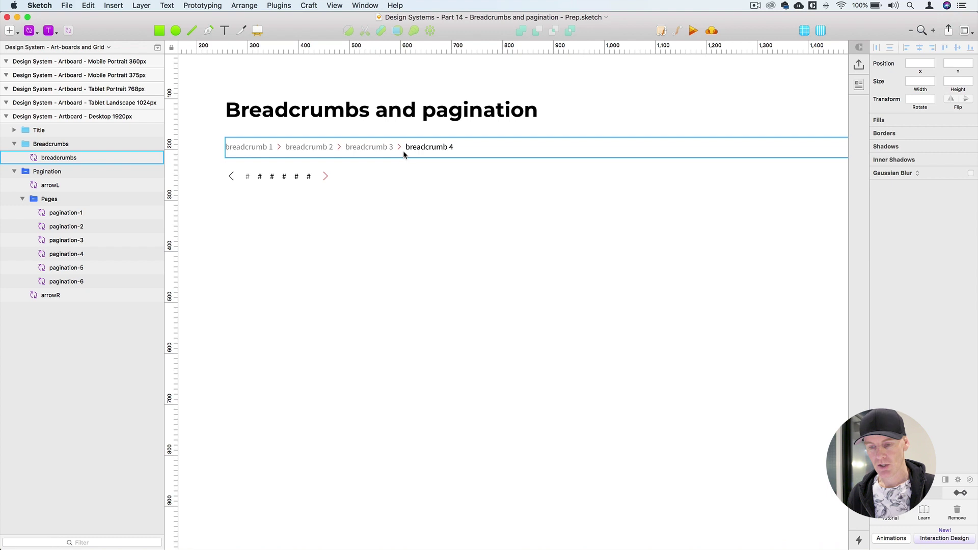
# Switch the breadcrumbs symbol to breadcrumbL1 and override its breadcrumb 1 text with "Home".
pyautogui.click(405, 154)
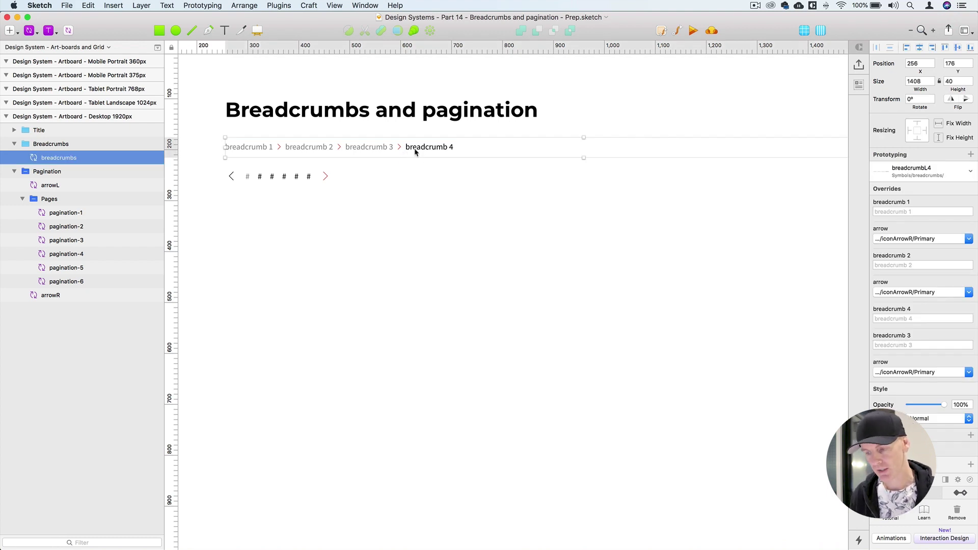
pyautogui.click(902, 175)
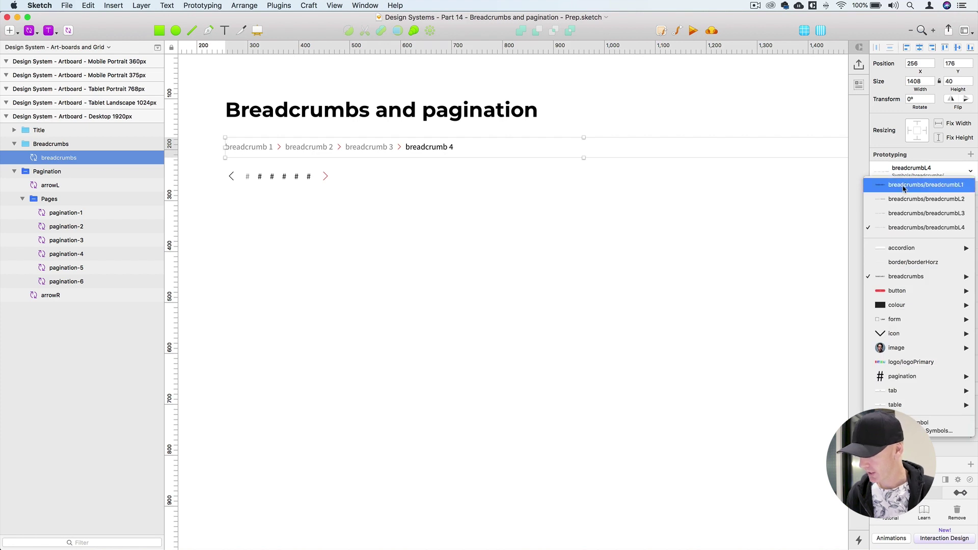
pyautogui.click(904, 188)
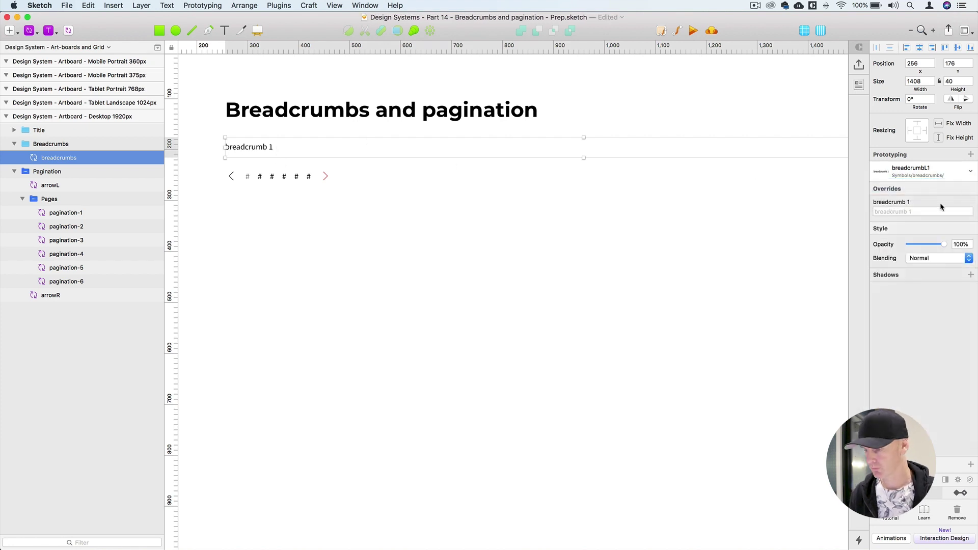
pyautogui.click(902, 209)
pyautogui.write('Hom')
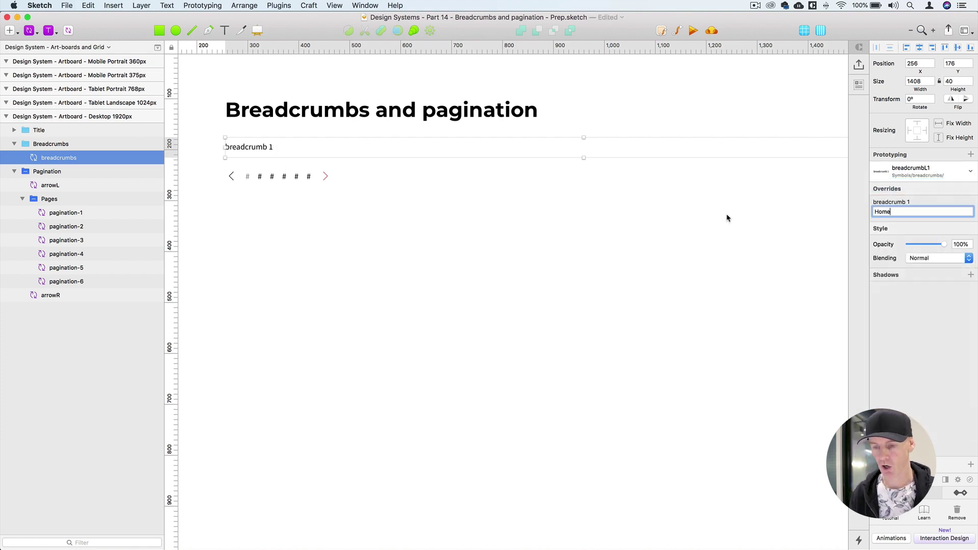
pyautogui.write('e')
pyautogui.click(685, 224)
pyautogui.click(551, 138)
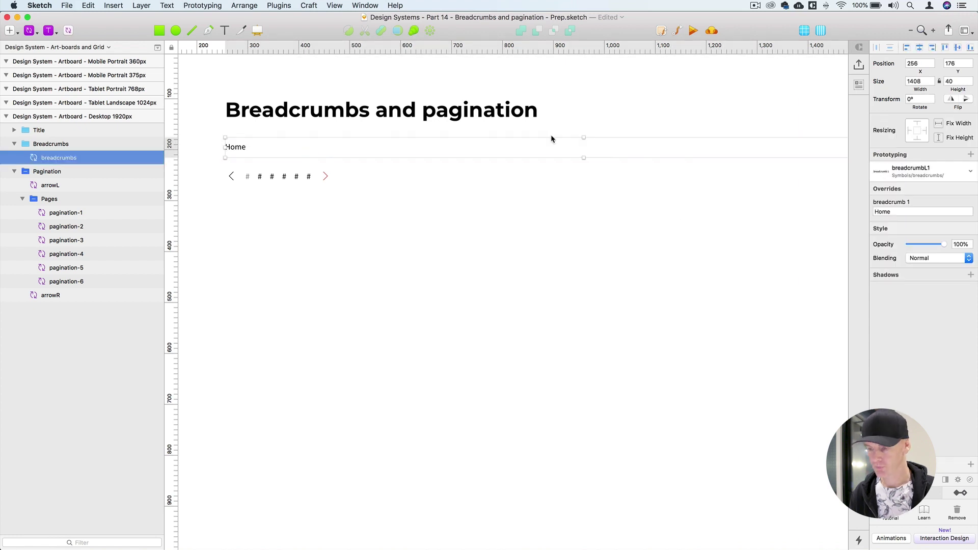
# Switch the breadcrumbs symbol to breadcrumbL2 and override its breadcrumb 2 text with "Portfolio".
pyautogui.click(920, 171)
pyautogui.click(917, 198)
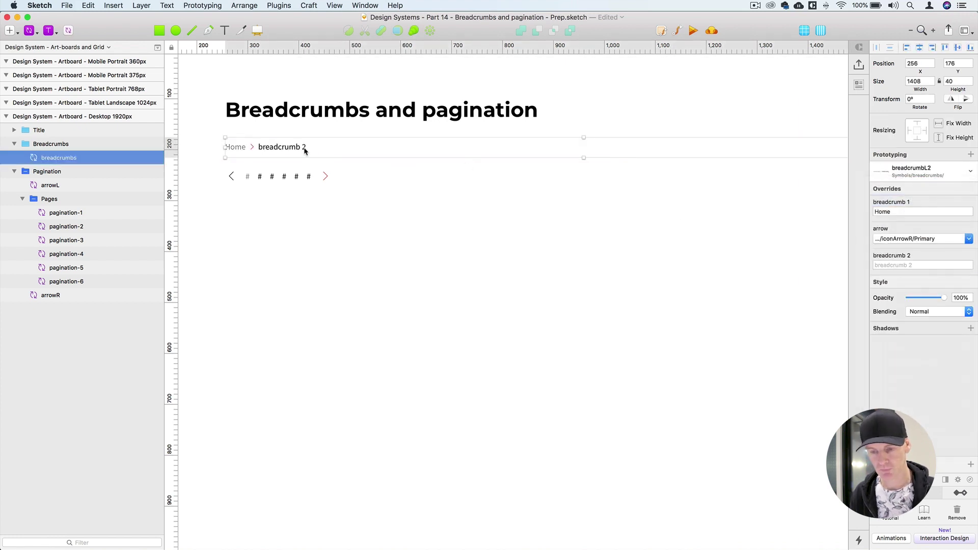
pyautogui.click(898, 209)
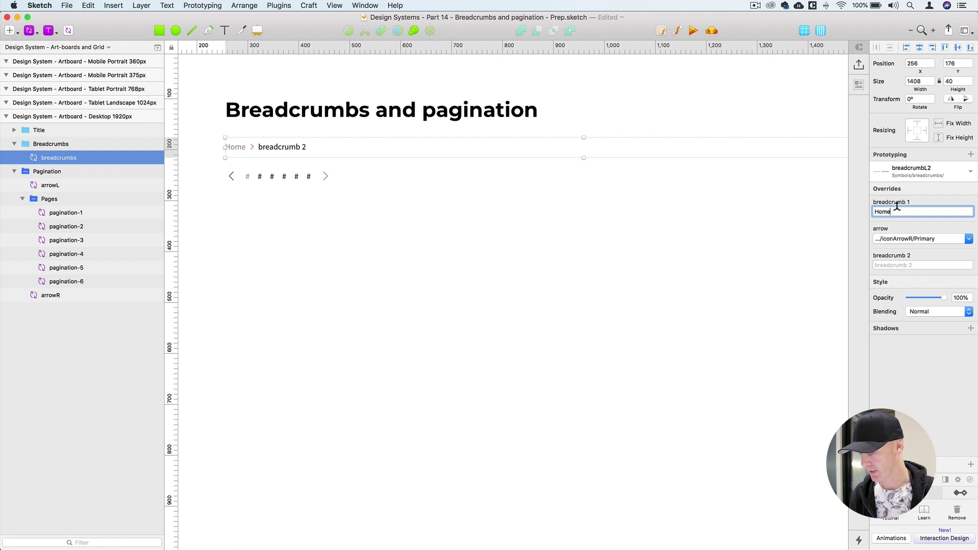
pyautogui.click(907, 264)
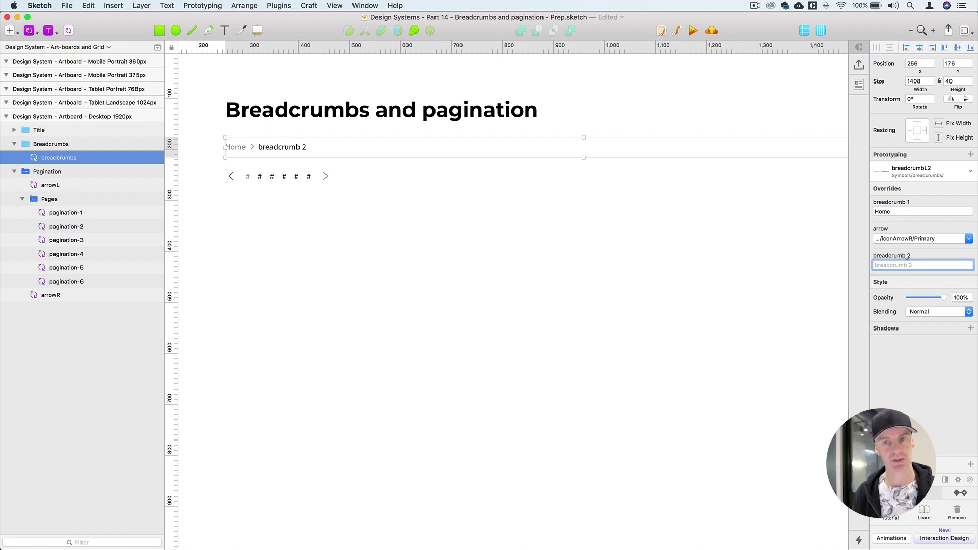
pyautogui.write('Portf')
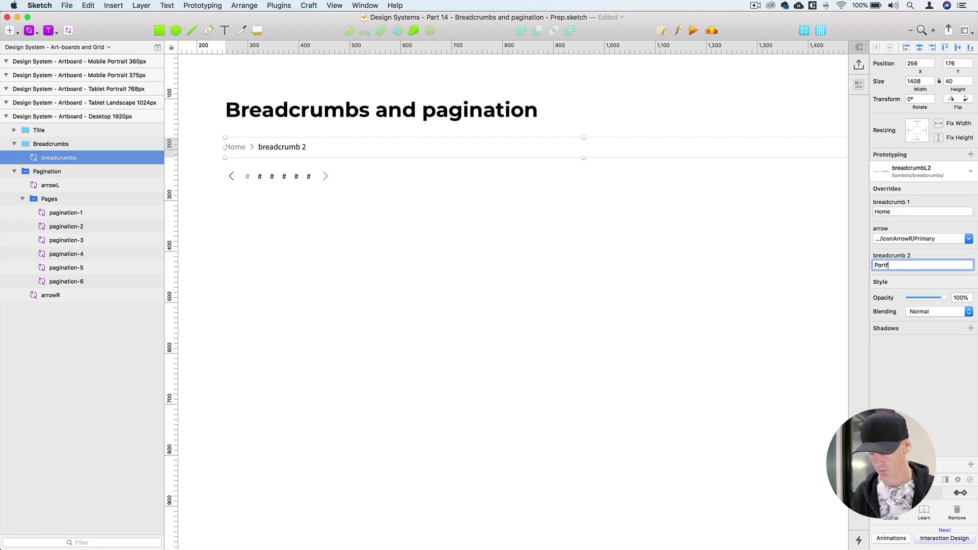
pyautogui.write('olio')
pyautogui.press('Return')
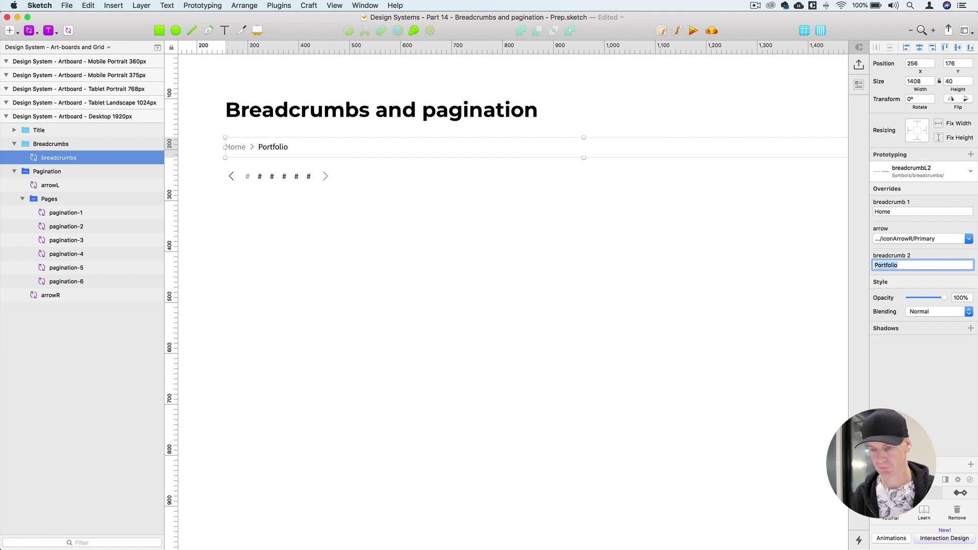
pyautogui.click(797, 149)
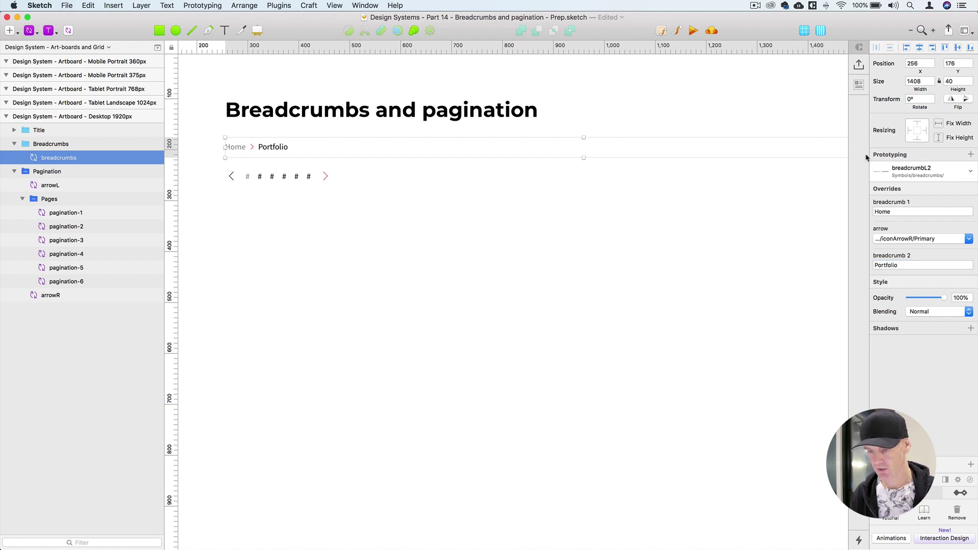
# Switch the breadcrumbs symbol to the four-level breadcrumbL4 variant.
pyautogui.click(956, 178)
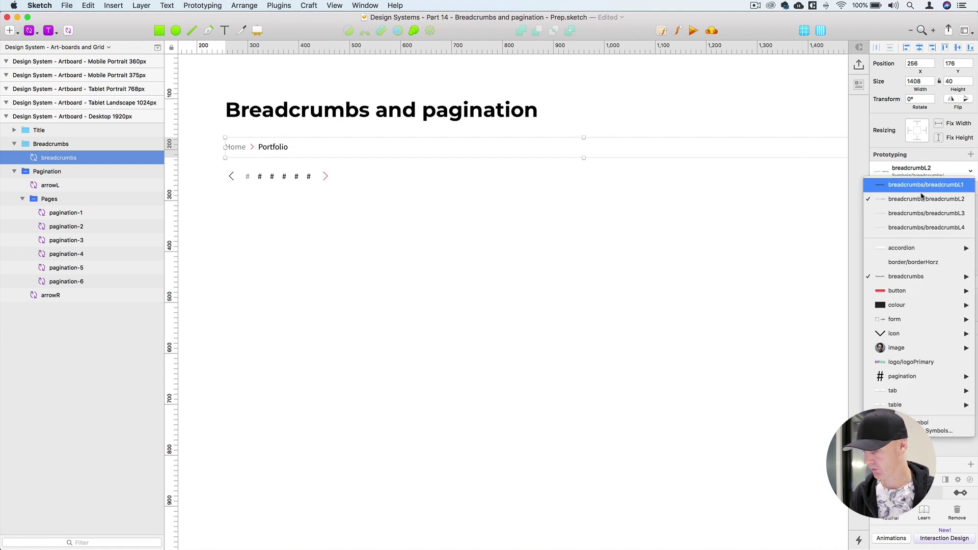
pyautogui.click(917, 227)
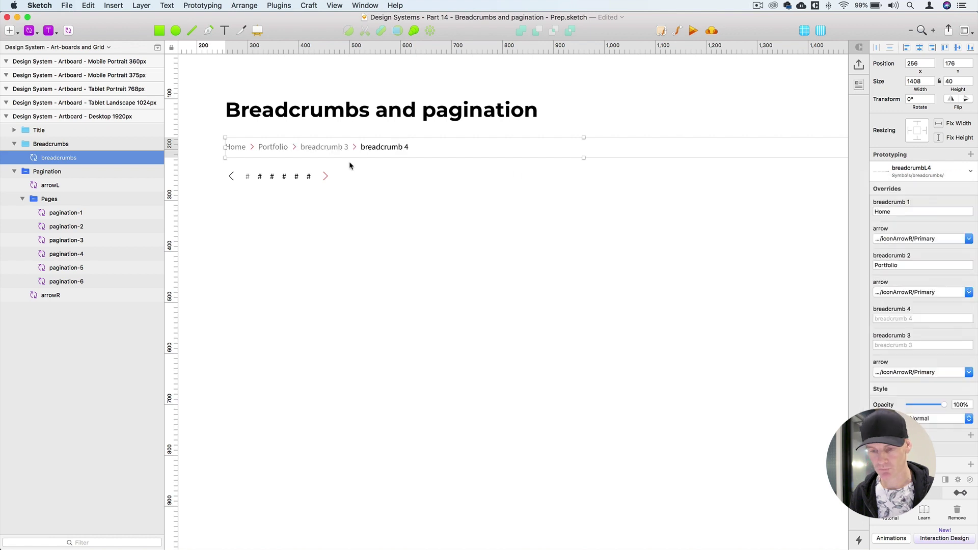
pyautogui.click(483, 194)
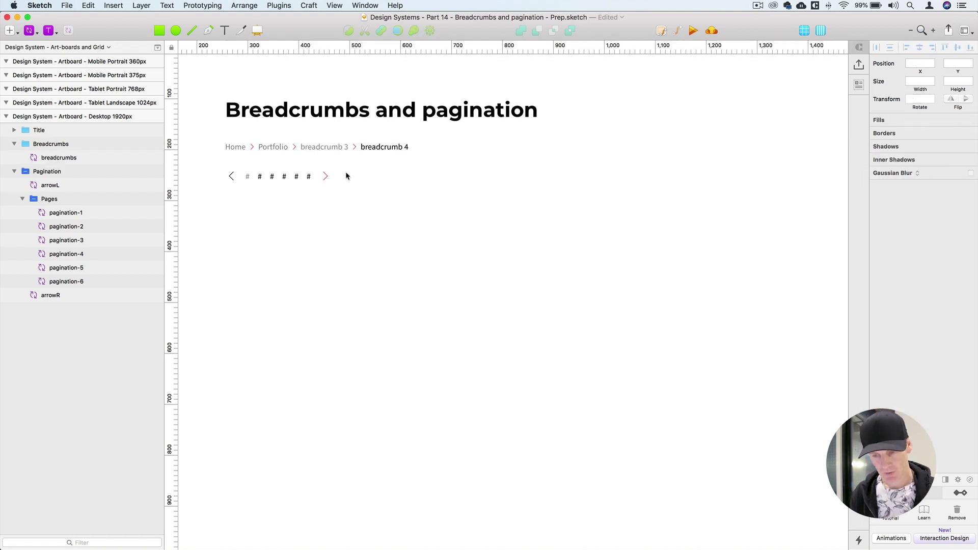
# Examine the active and inactive page-number symbols, the Pages group, the Pagination group's stack settings, and both arrow symbols.
pyautogui.click(262, 179)
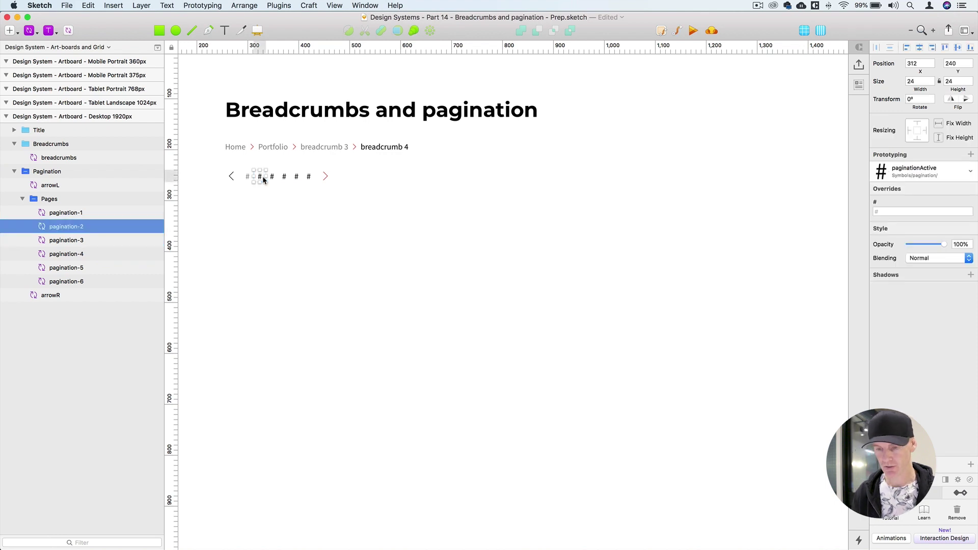
pyautogui.press('super+plus')
pyautogui.moveTo(727, 340); pyautogui.dragTo(550, 249)
pyautogui.click(550, 250)
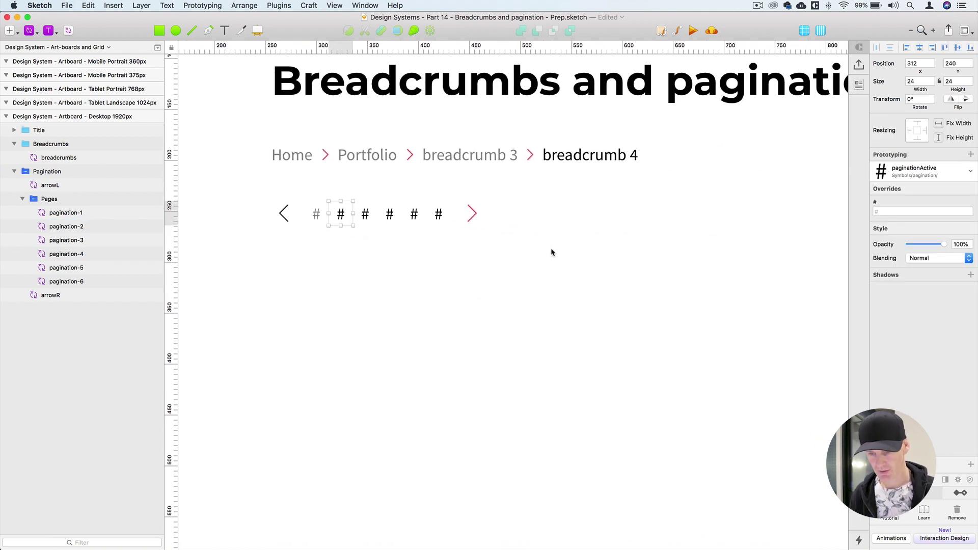
pyautogui.click(341, 220)
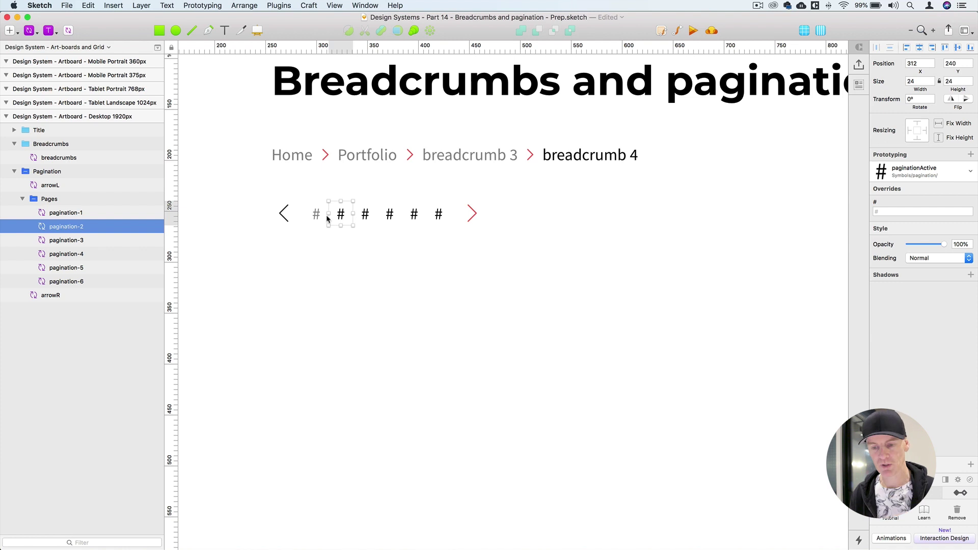
pyautogui.click(317, 216)
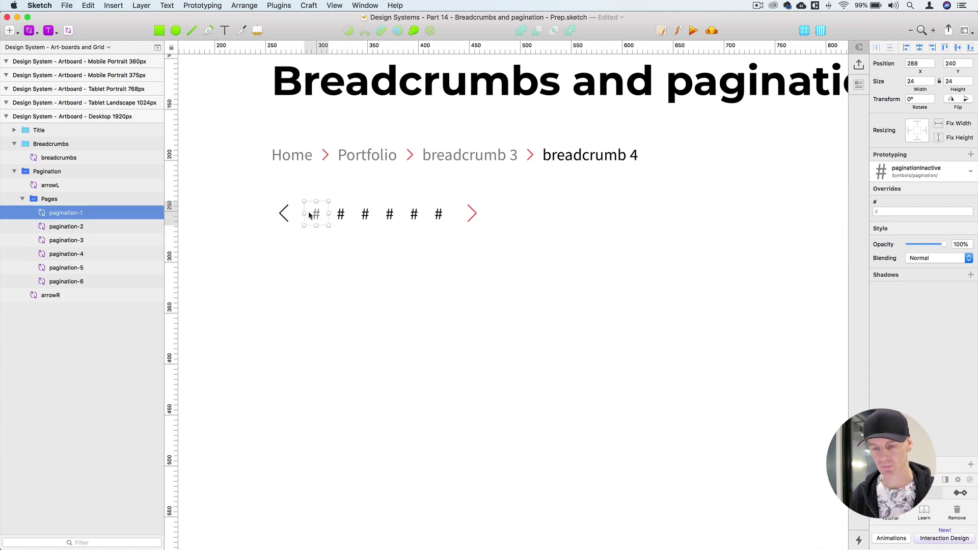
pyautogui.click(51, 200)
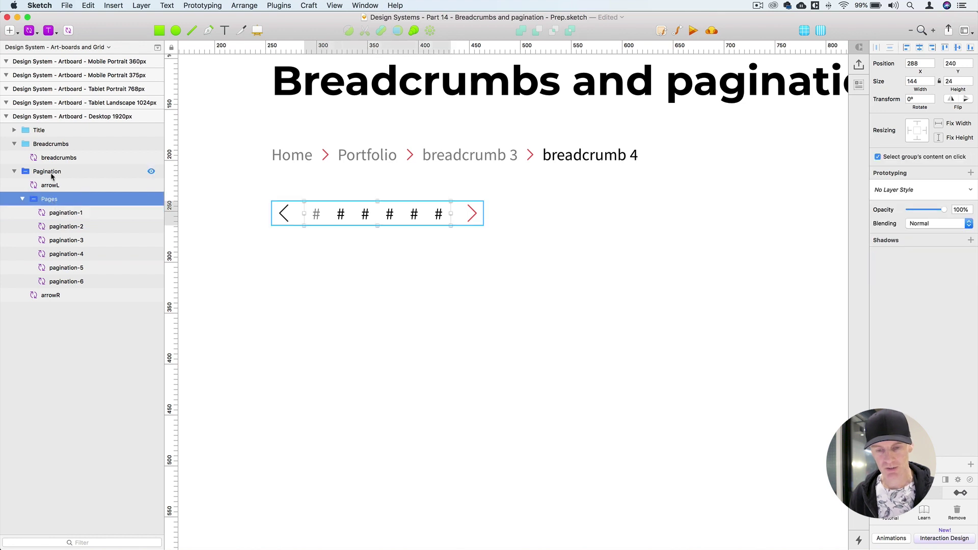
pyautogui.click(51, 173)
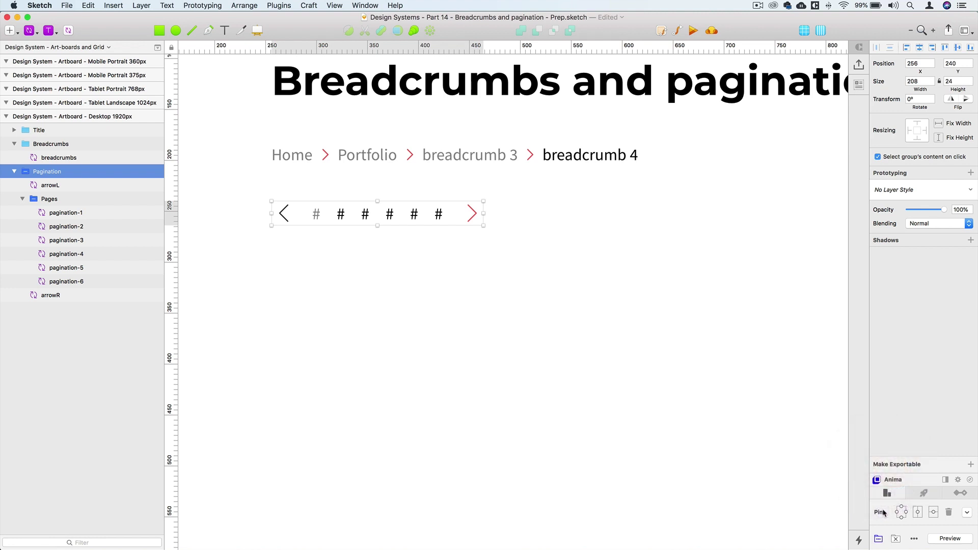
pyautogui.click(879, 538)
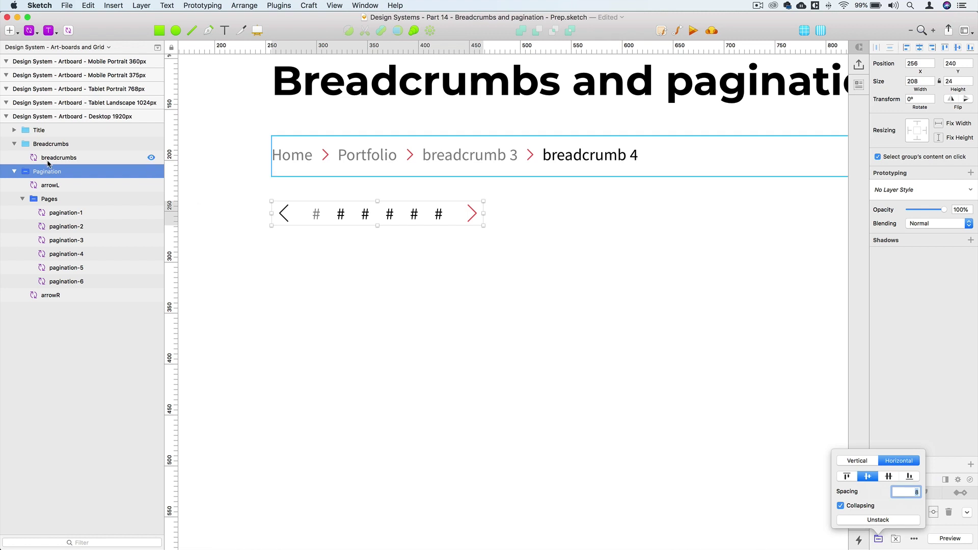
pyautogui.click(285, 216)
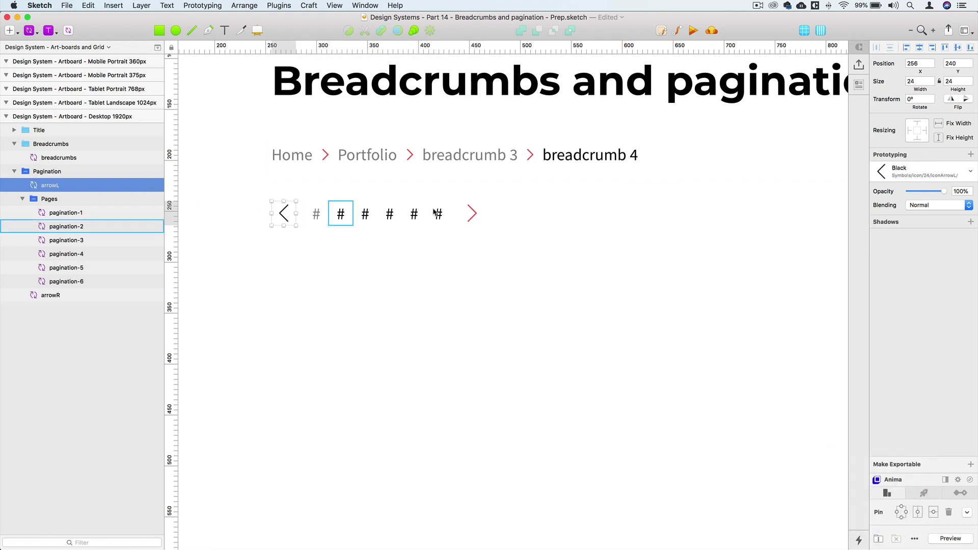
pyautogui.click(471, 214)
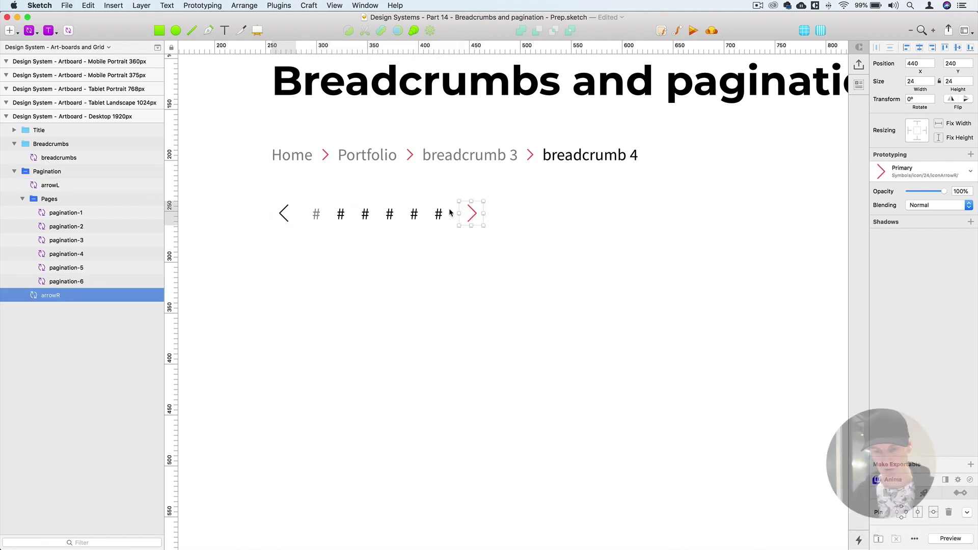
pyautogui.click(66, 204)
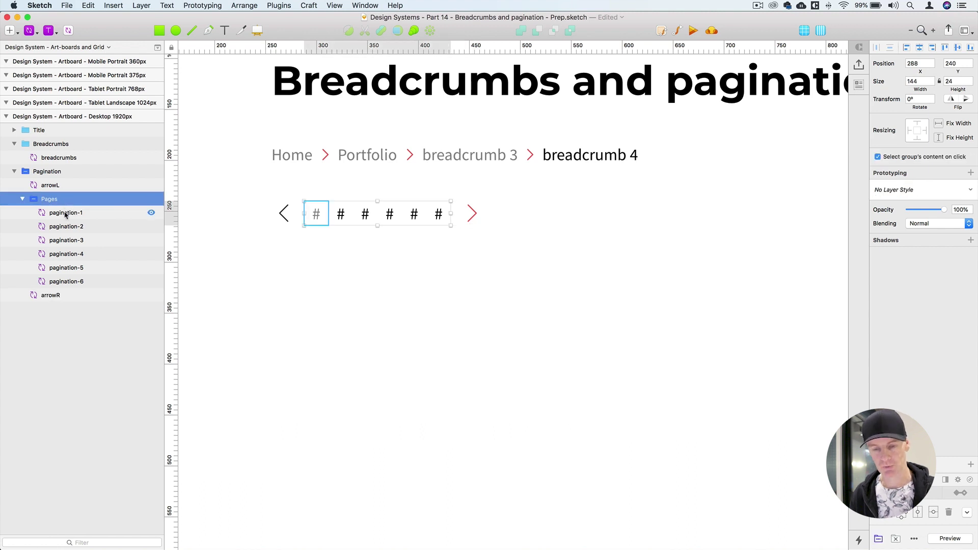
# Override the text of pagination-1 with "1" and pagination-2 with "2".
pyautogui.click(68, 214)
pyautogui.click(892, 210)
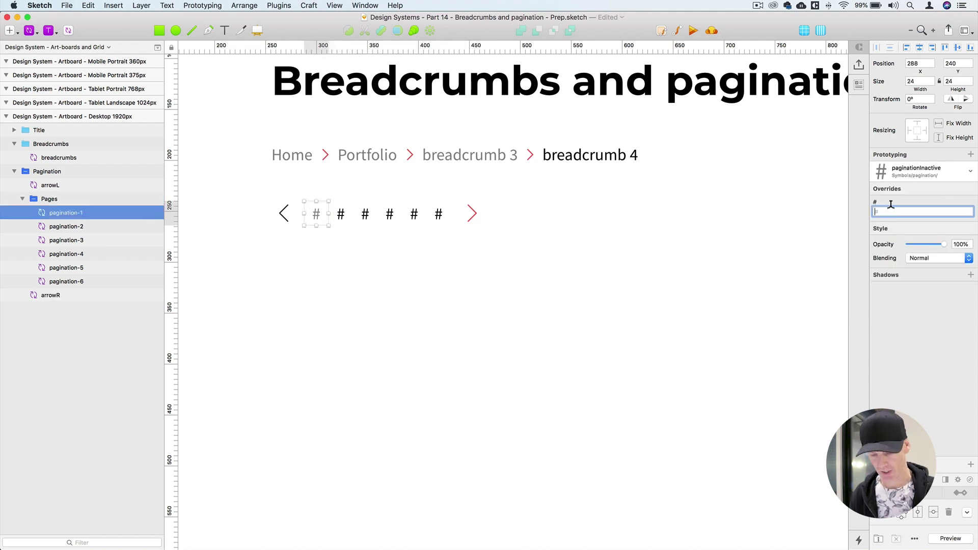
pyautogui.write('1')
pyautogui.click(338, 217)
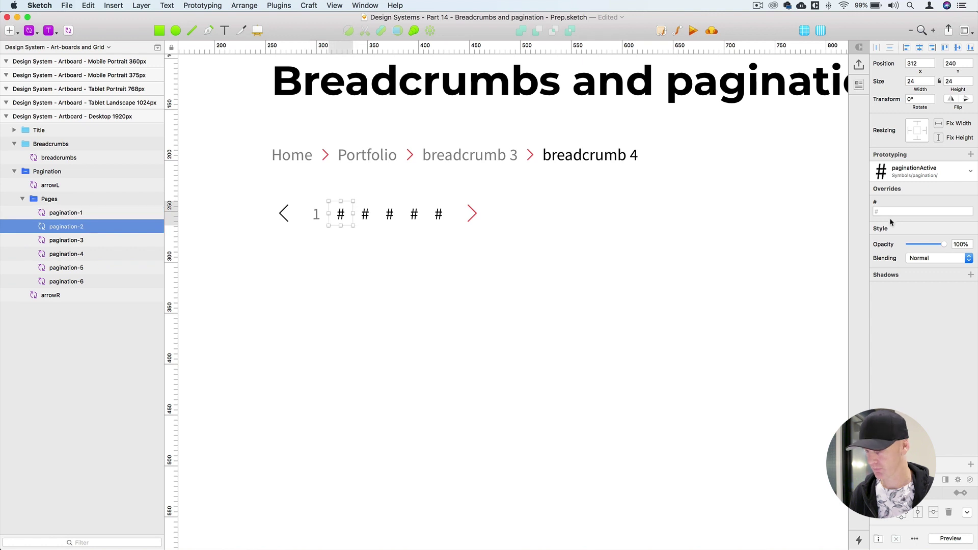
pyautogui.click(880, 208)
pyautogui.click(647, 224)
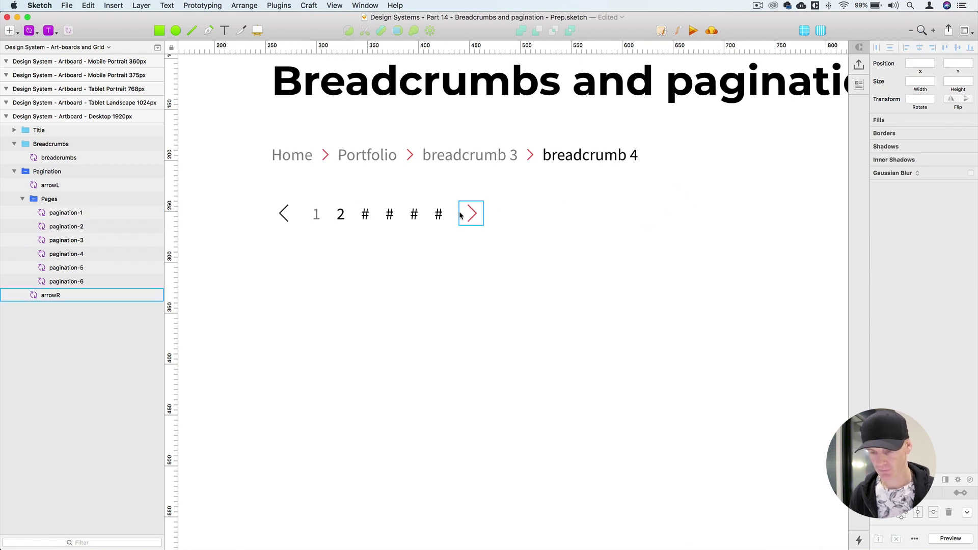
# Delete the last two page-number symbols, pagination-5 and pagination-6, from the Pages group.
pyautogui.click(438, 214)
pyautogui.keyDown('shift'); pyautogui.click(413, 216); pyautogui.keyUp('shift')
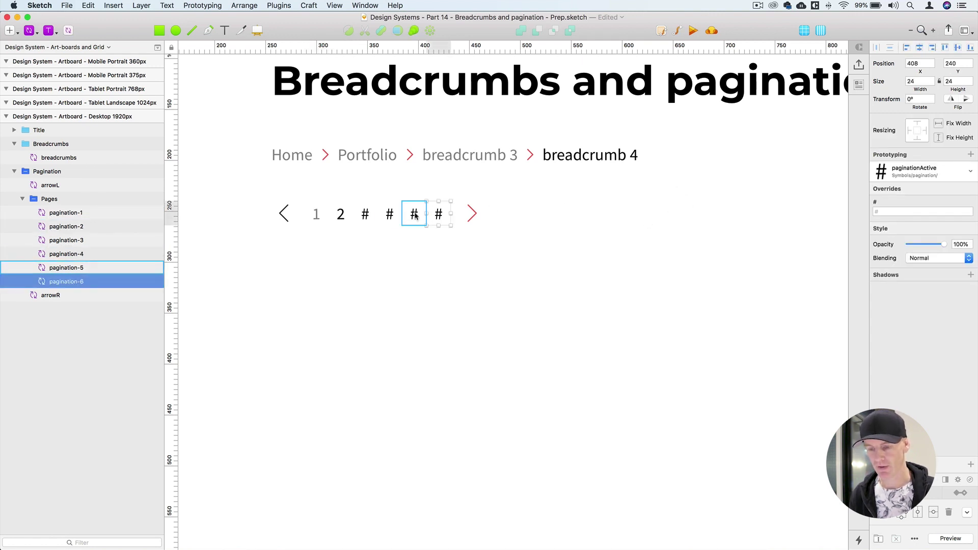
pyautogui.press('BackSpace')
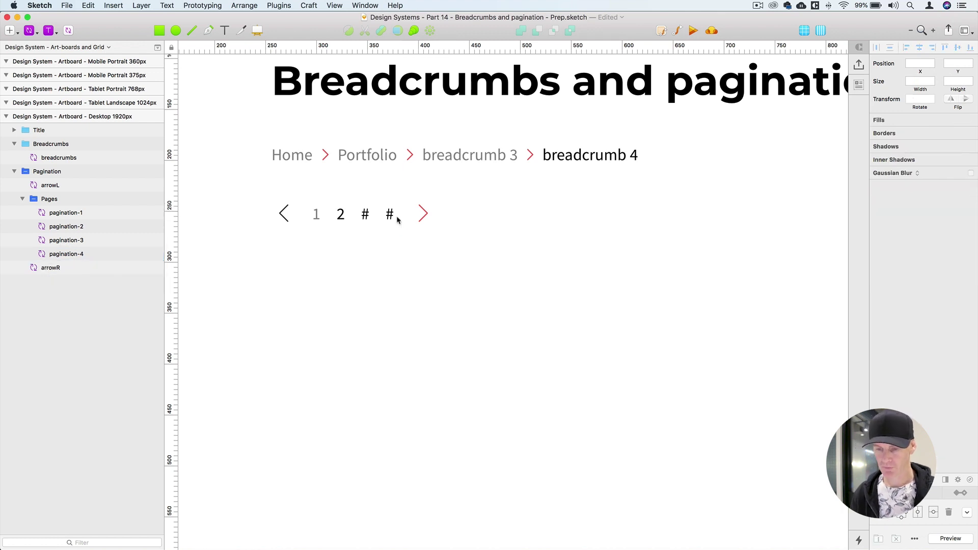
# Override the text of pagination-3 with "3" and pagination-4 with "4".
pyautogui.click(426, 217)
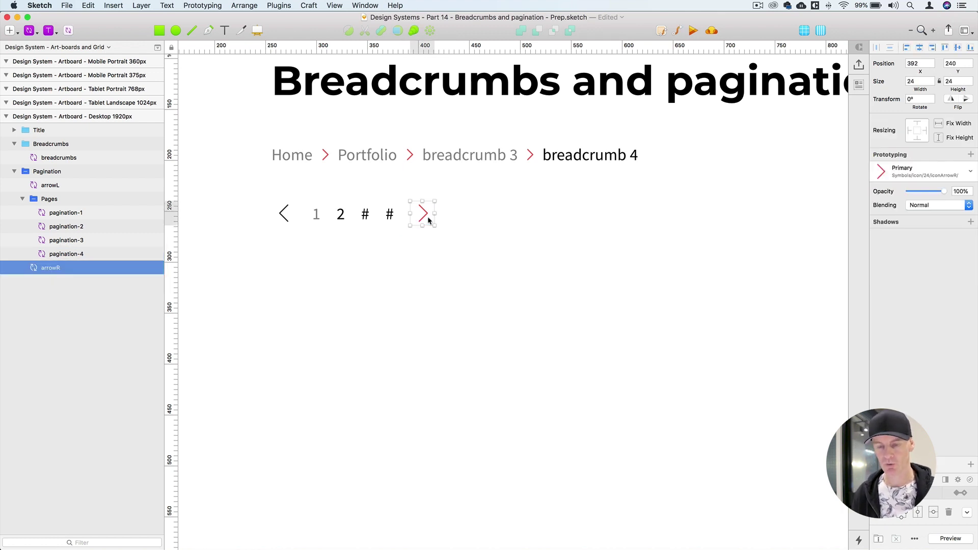
pyautogui.click(365, 214)
pyautogui.click(890, 210)
pyautogui.write('3')
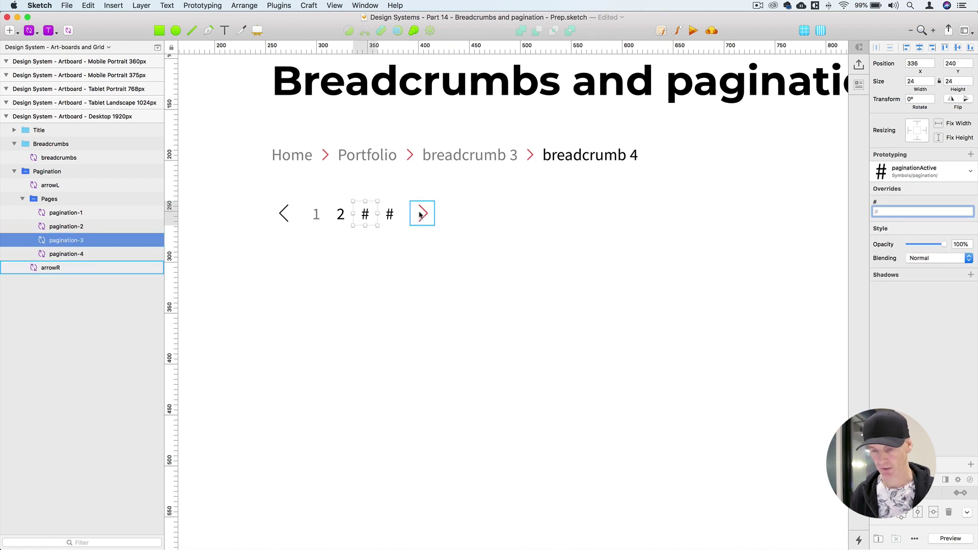
pyautogui.click(390, 214)
pyautogui.write('4')
pyautogui.click(528, 230)
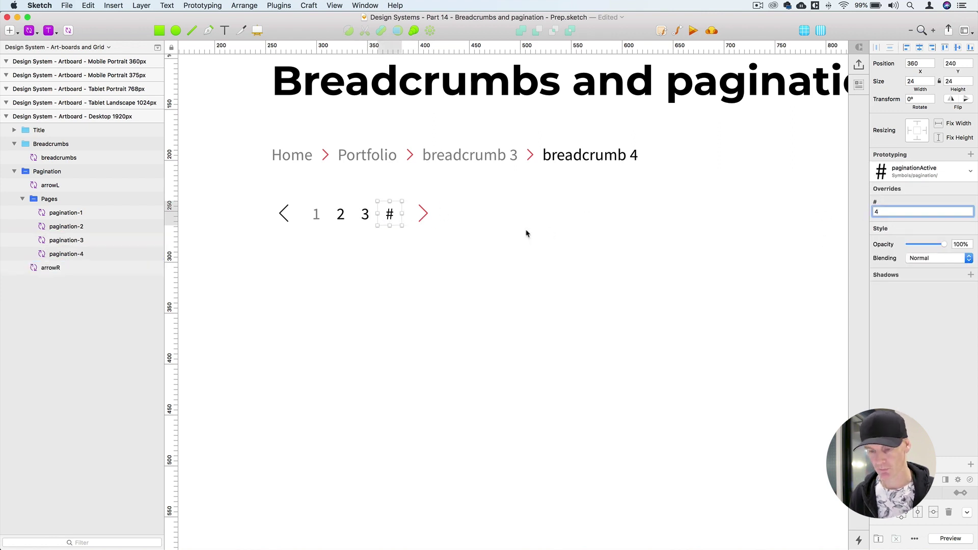
pyautogui.press('super+0')
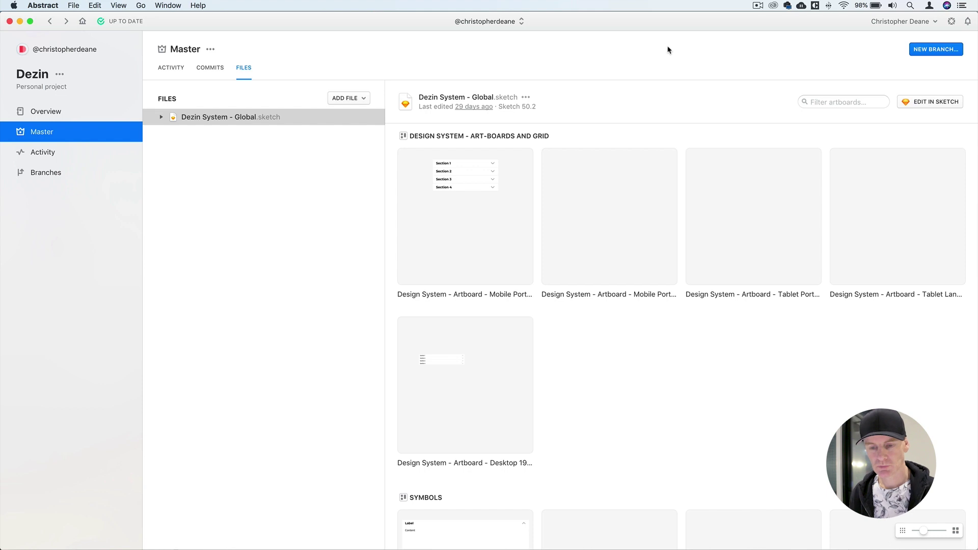
# Create a new branch from Master named "Breadcrumbs and pagination".
pyautogui.click(924, 51)
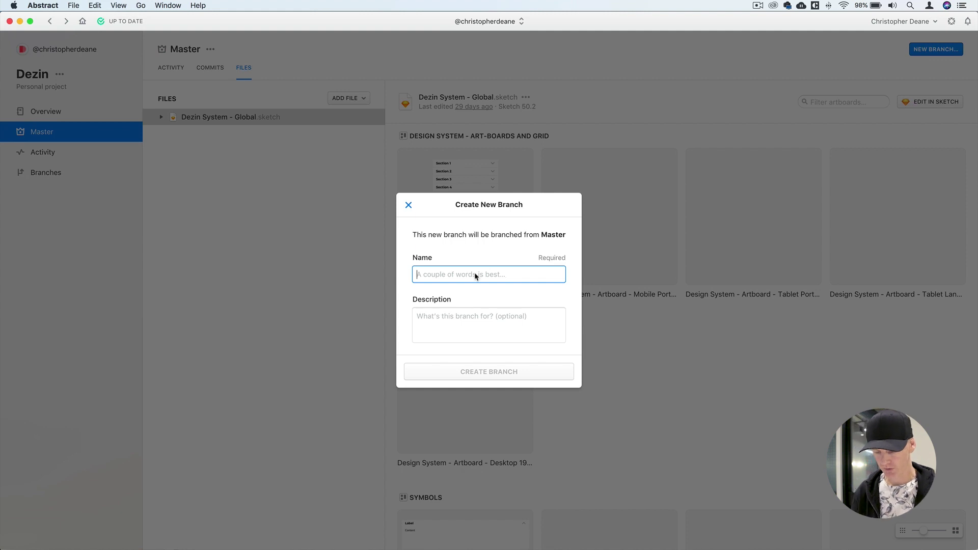
pyautogui.write('Bread')
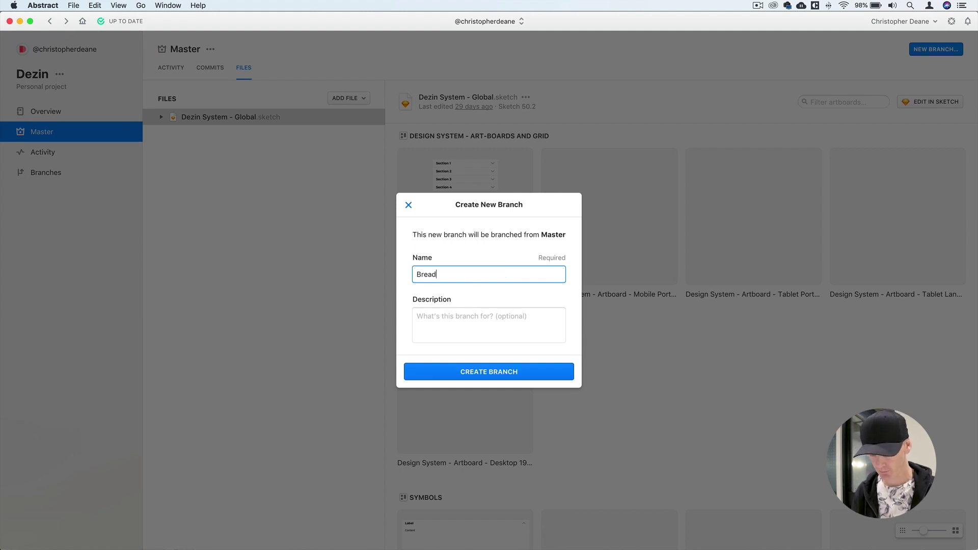
pyautogui.write('crumbs and ')
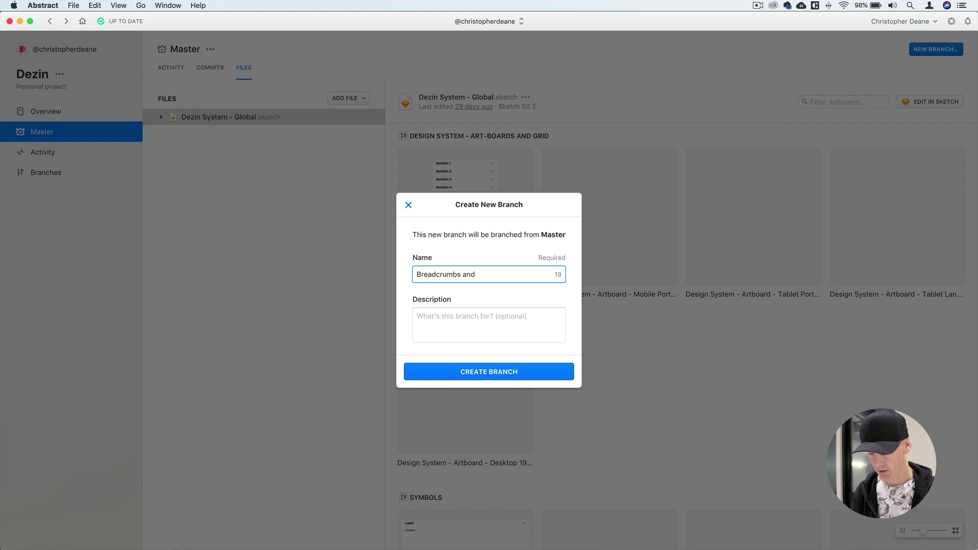
pyautogui.write('pagination')
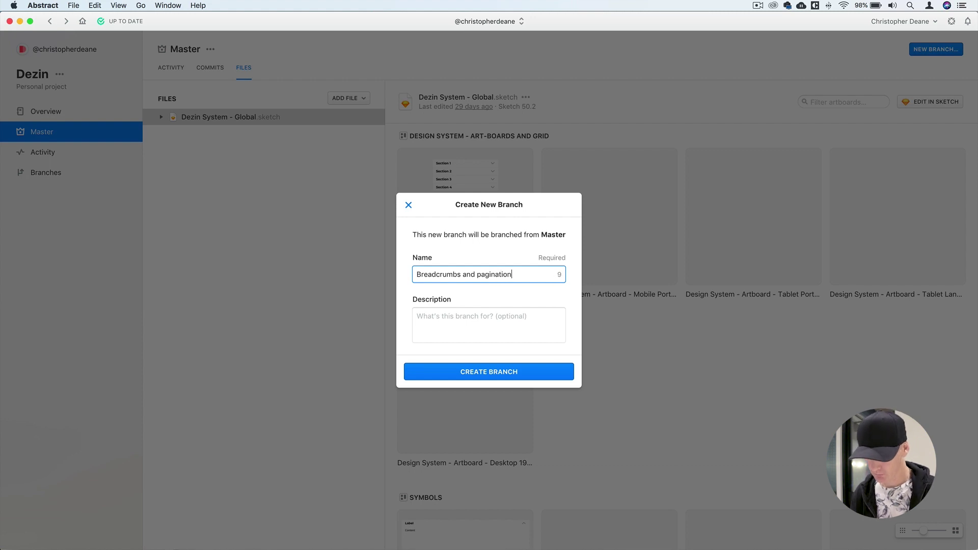
pyautogui.click(479, 373)
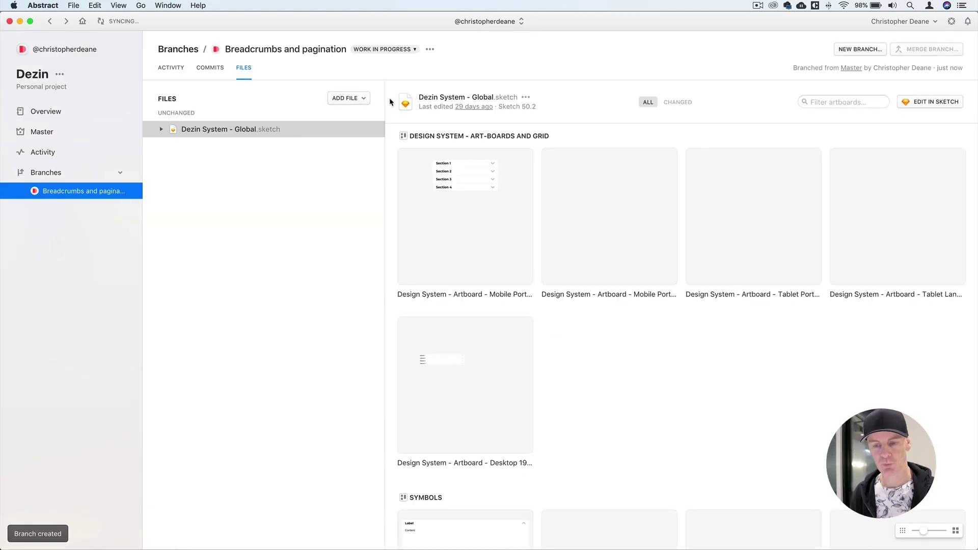
# Check the sync activity, then open the branch's Dezin System - Global file for editing in Sketch.
pyautogui.click(120, 22)
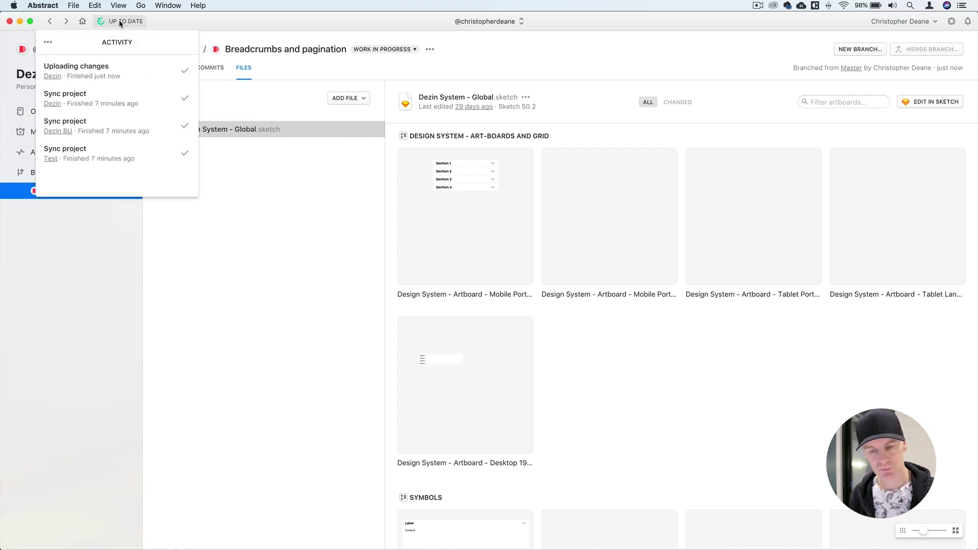
pyautogui.click(121, 23)
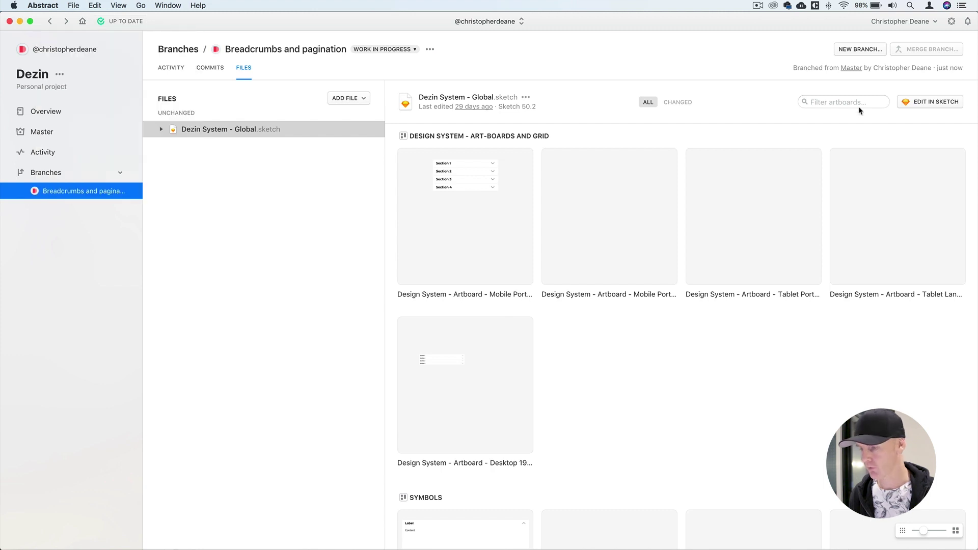
pyautogui.click(921, 105)
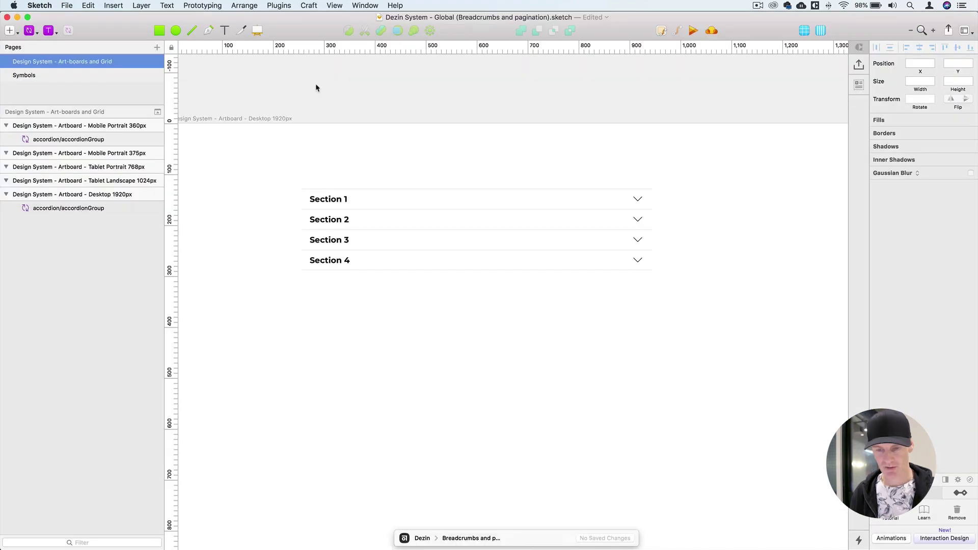
# Delete the accordion/accordionGroup instances from the Mobile Portrait 360px and Desktop 1920px artboards.
pyautogui.click(92, 142)
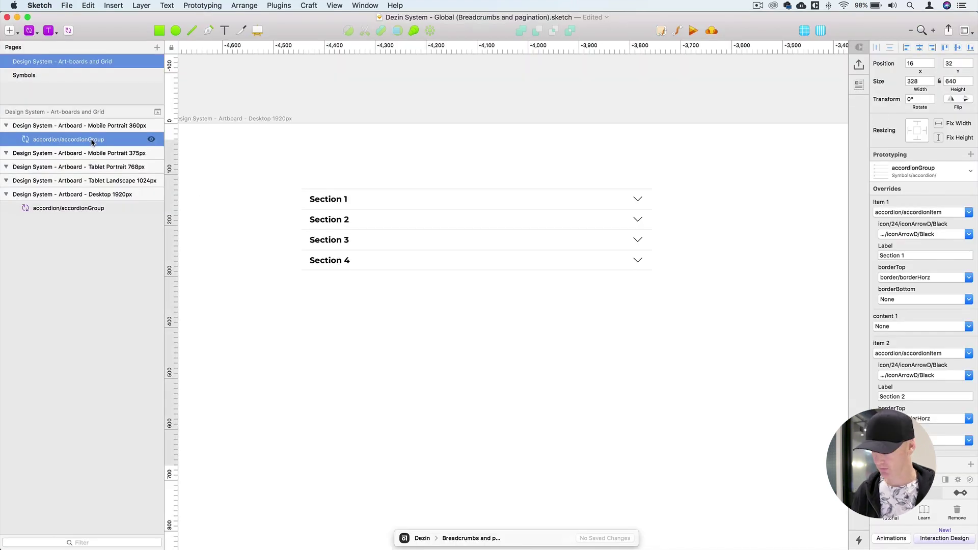
pyautogui.press('super+2')
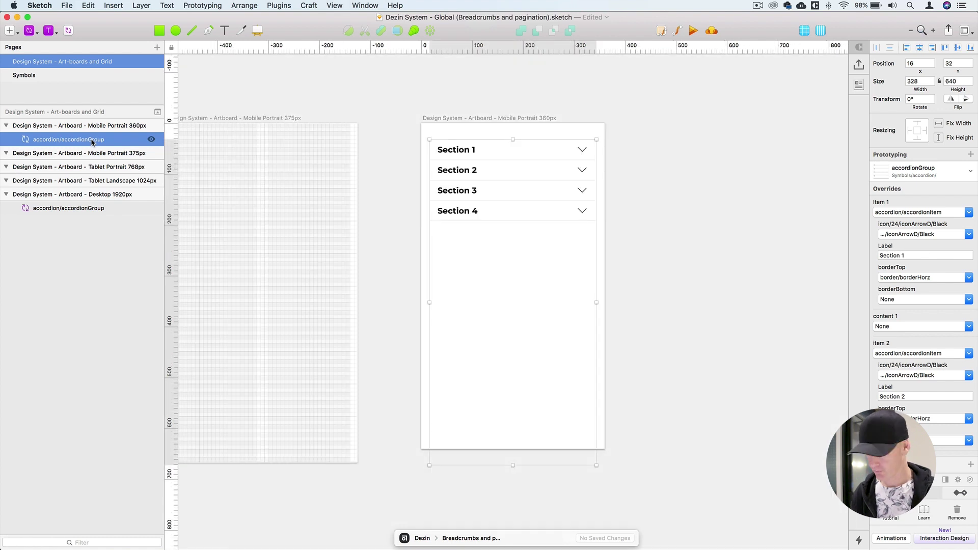
pyautogui.press('BackSpace')
pyautogui.click(65, 194)
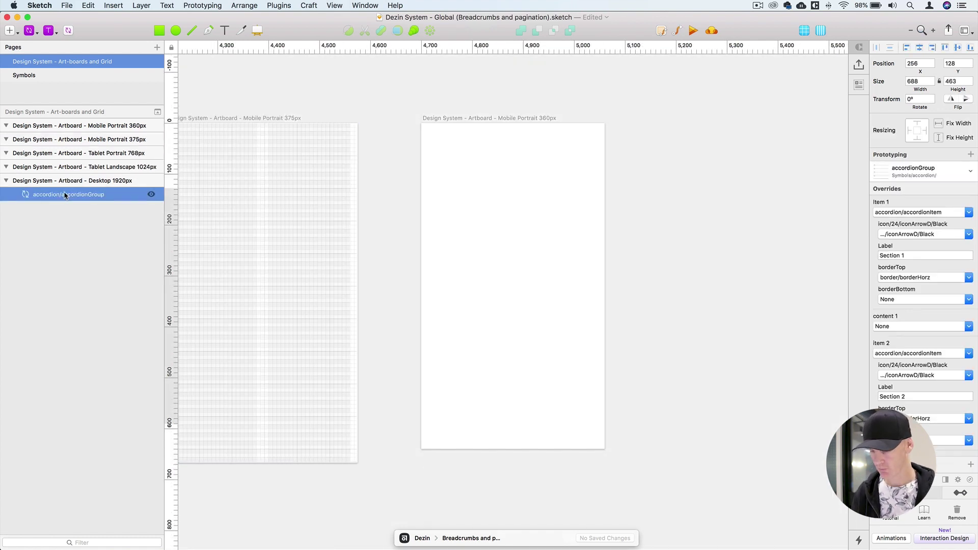
pyautogui.press('super+2')
pyautogui.press('BackSpace')
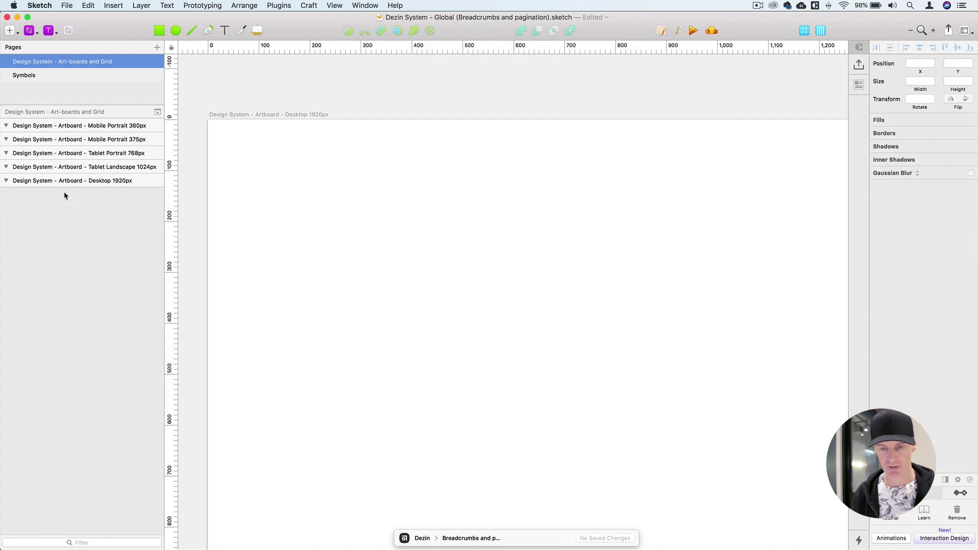
pyautogui.click(75, 181)
pyautogui.click(229, 92)
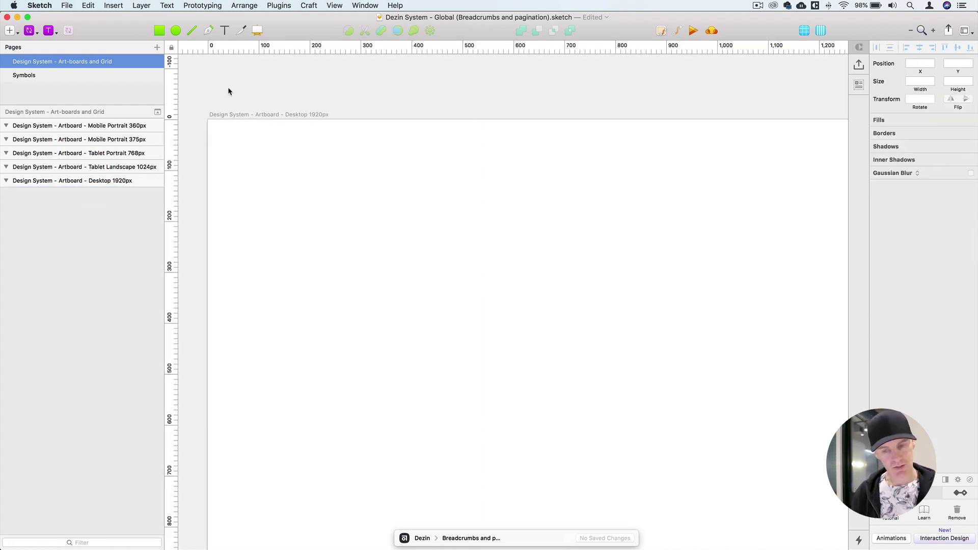
# On the Symbols page, duplicate the Design System - Accordion artboard into the empty space to the right of the original.
pyautogui.click(90, 78)
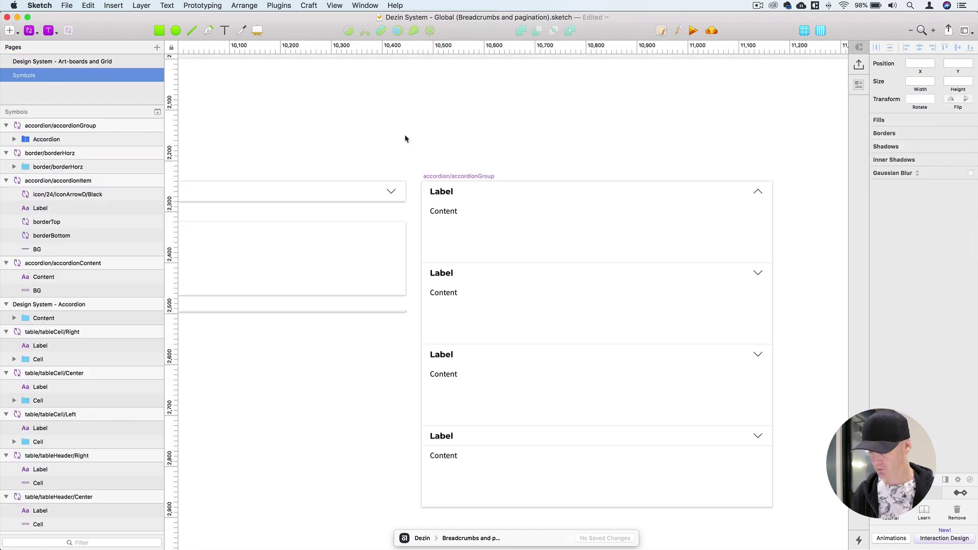
pyautogui.press('super+minus')
pyautogui.moveTo(509, 149); pyautogui.dragTo(483, 78)
pyautogui.moveTo(649, 286); pyautogui.dragTo(643, 243)
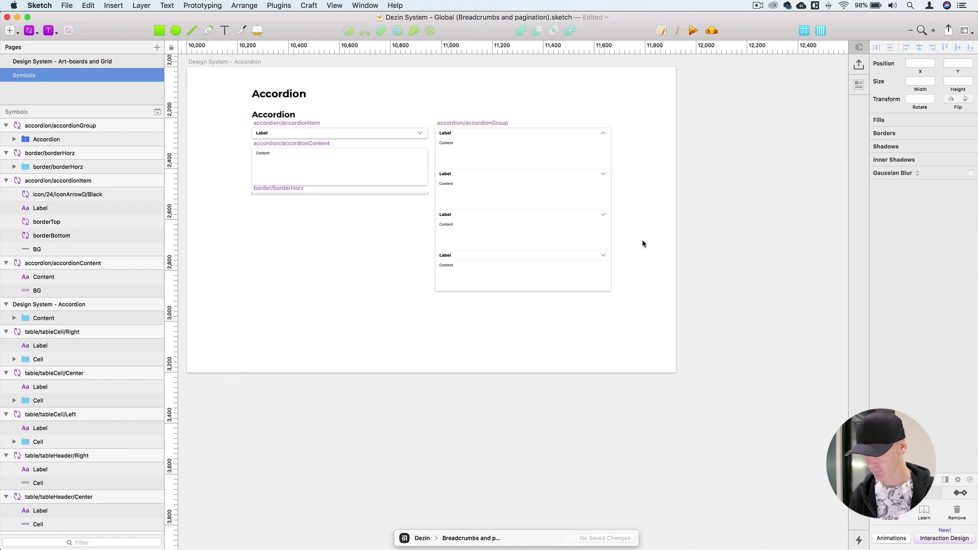
pyautogui.scroll(-5, 642, 244)
pyautogui.click(455, 192)
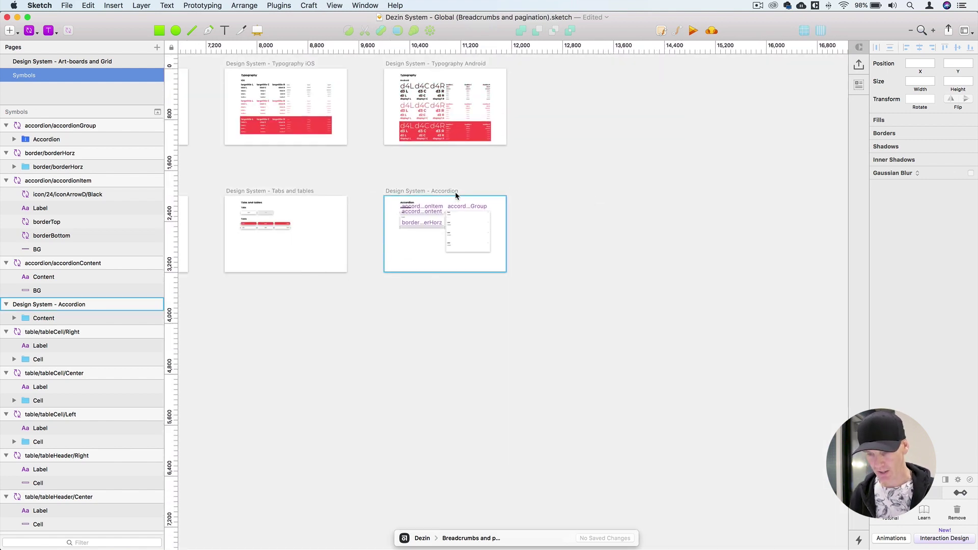
pyautogui.scroll(5, 455, 193)
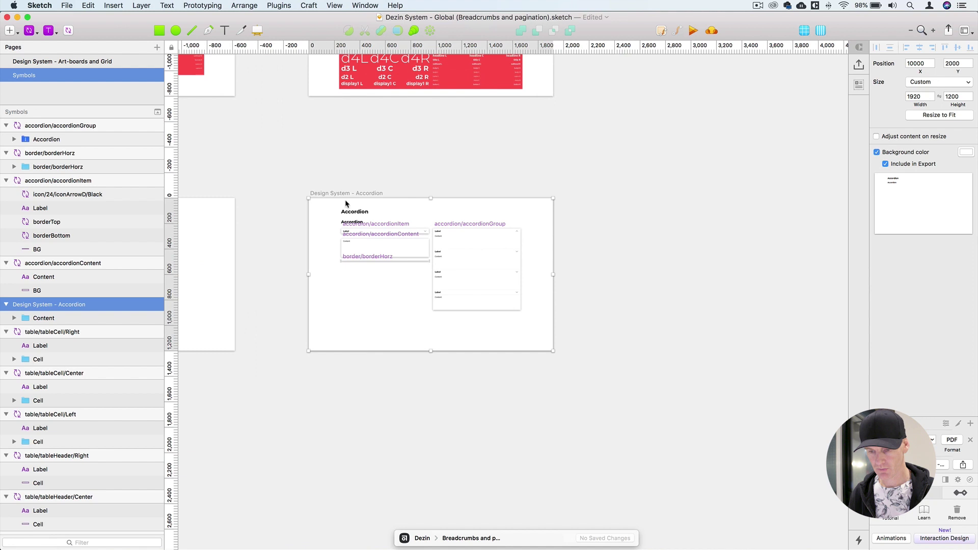
pyautogui.moveTo(348, 194); pyautogui.dragTo(666, 198)
# Nudge the duplicated Accordion artboard horizontally to X position 12500.
pyautogui.press('Right')
pyautogui.press('Right')
pyautogui.press('Right')
pyautogui.press('Right')
pyautogui.press('Right')
pyautogui.press('Right')
pyautogui.press('Right')
pyautogui.press('Right')
pyautogui.press('Right')
pyautogui.press('Right')
pyautogui.press('Right')
pyautogui.press('Right')
pyautogui.press('Right')
pyautogui.press('Right')
pyautogui.press('Right')
pyautogui.press('Right')
pyautogui.press('Right')
pyautogui.press('Right')
pyautogui.press('Right')
pyautogui.press('Right')
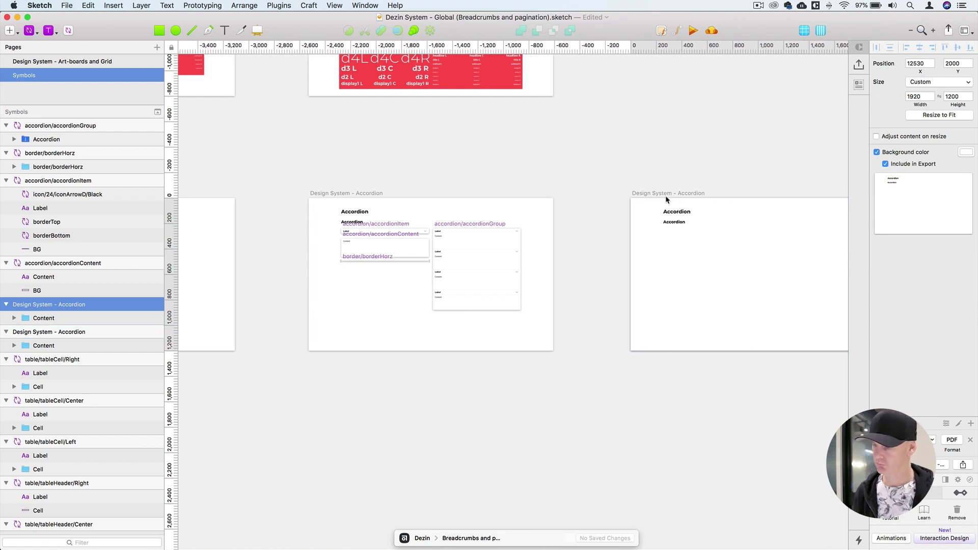
pyautogui.press('Left')
pyautogui.press('Left')
pyautogui.press('Left')
pyautogui.press('Left')
pyautogui.press('Left')
pyautogui.press('Left')
pyautogui.press('Left')
pyautogui.press('Left')
pyautogui.press('Left')
pyautogui.press('Left')
pyautogui.press('Left')
pyautogui.press('Left')
pyautogui.press('Left')
pyautogui.press('Left')
pyautogui.press('Left')
pyautogui.press('Left')
pyautogui.press('Left')
pyautogui.press('Left')
pyautogui.press('Left')
pyautogui.press('Left')
pyautogui.press('Left')
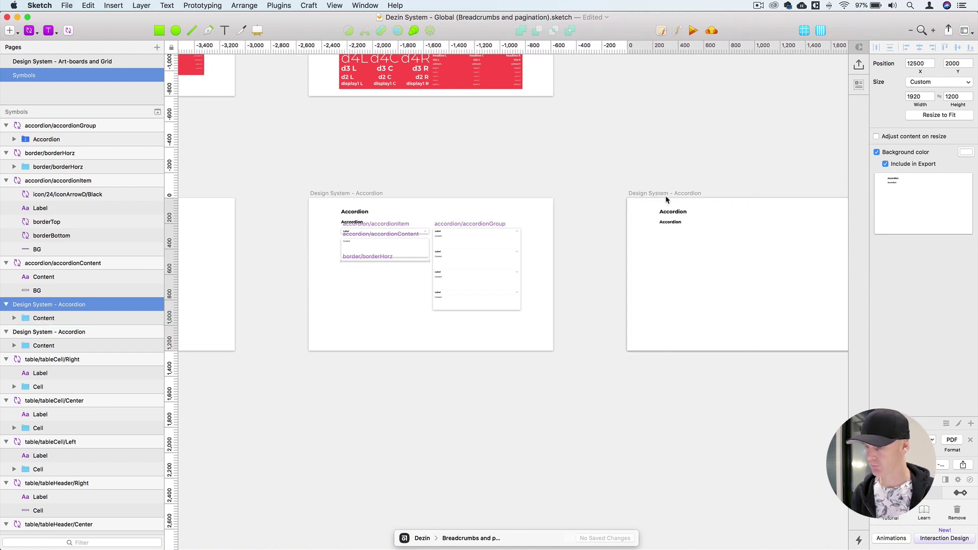
pyautogui.click(662, 155)
# Rename the duplicated artboard "Design System - Breadcrumbs and pagination" and copy the "Breadcrumbs and pagination" part of the name.
pyautogui.hscroll(5, 538, 151)
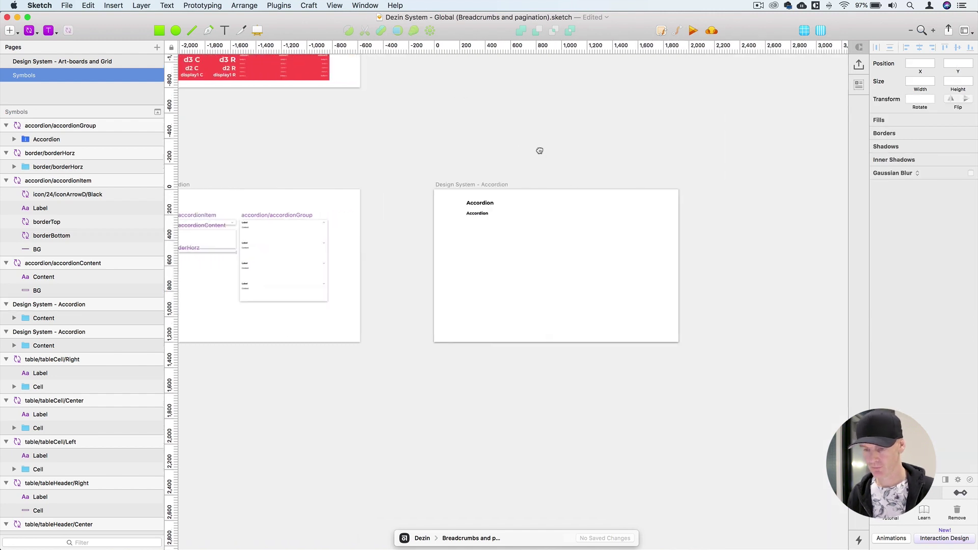
pyautogui.click(478, 187)
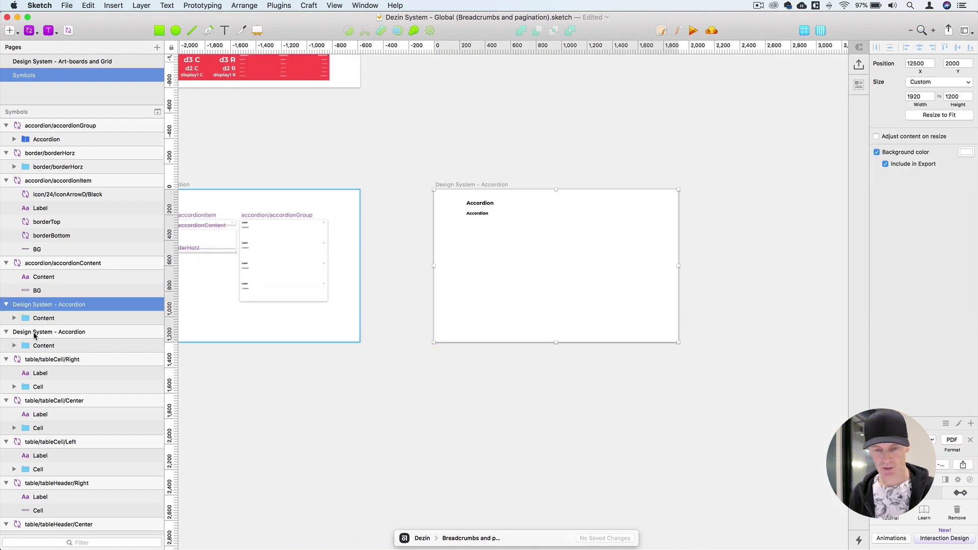
pyautogui.doubleClick(87, 304)
pyautogui.moveTo(87, 304); pyautogui.dragTo(58, 302)
pyautogui.write('Breadcrumbs and paginat')
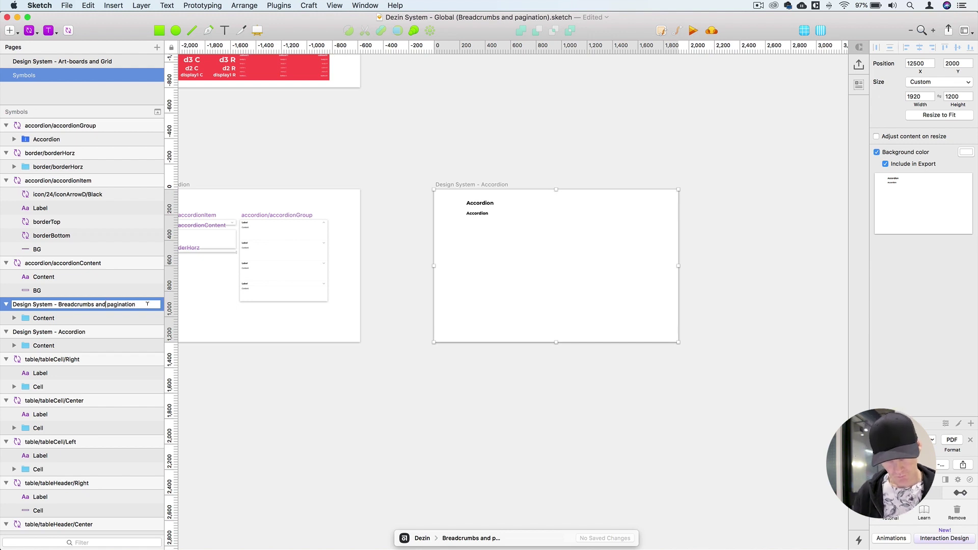
pyautogui.moveTo(147, 304); pyautogui.dragTo(57, 305)
pyautogui.press('super+c')
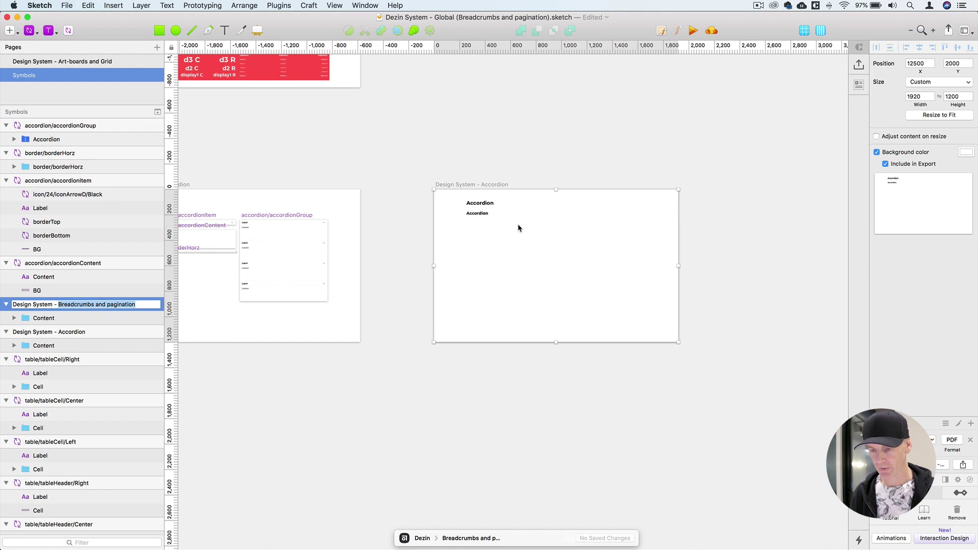
pyautogui.press('Return')
pyautogui.click(466, 166)
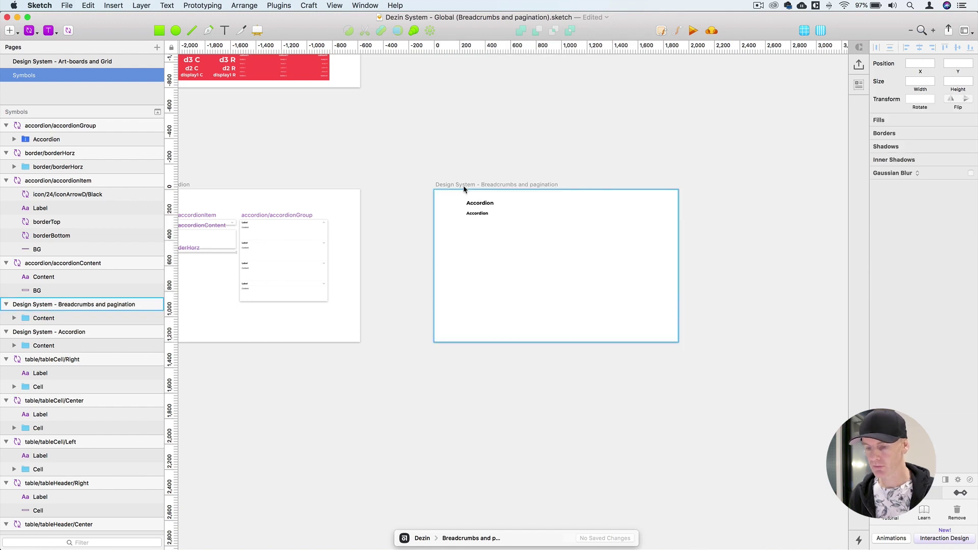
# Replace the main heading text on the new artboard with the copied "Breadcrumbs and pagination".
pyautogui.click(464, 186)
pyautogui.press('super+plus')
pyautogui.moveTo(477, 177); pyautogui.dragTo(486, 174)
pyautogui.click(367, 114)
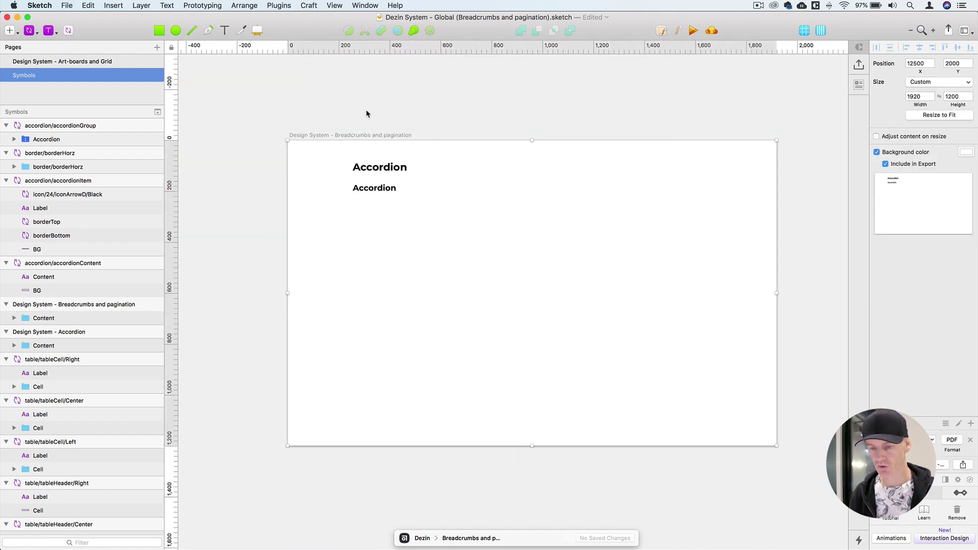
pyautogui.click(380, 169)
pyautogui.doubleClick(381, 168)
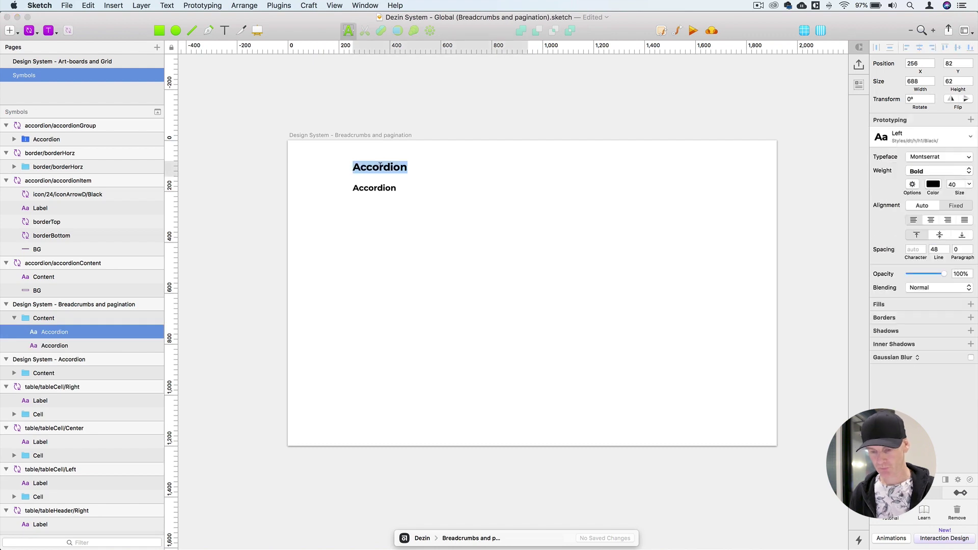
pyautogui.press('super+v')
pyautogui.press('Escape')
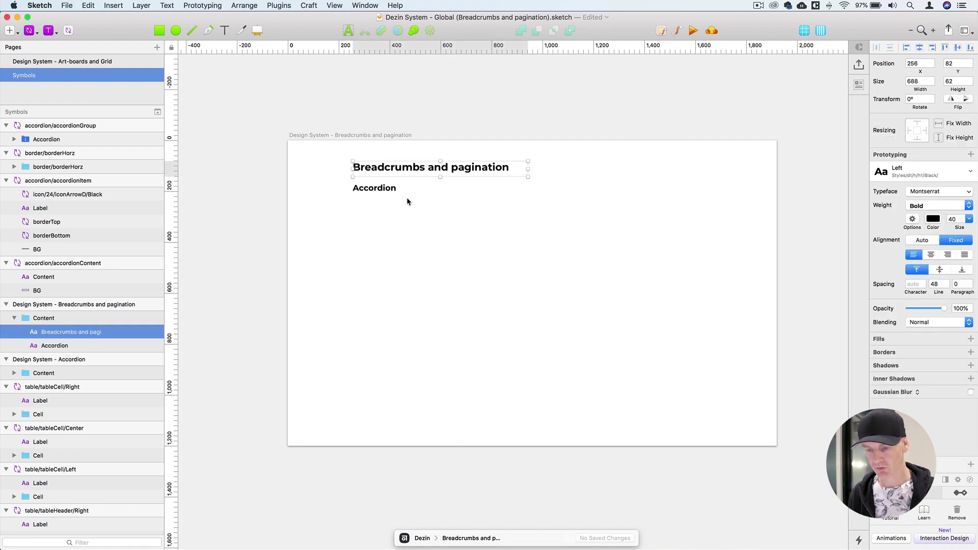
# Change the Accordion subheading under the main heading to "Breadcrumbs".
pyautogui.click(375, 189)
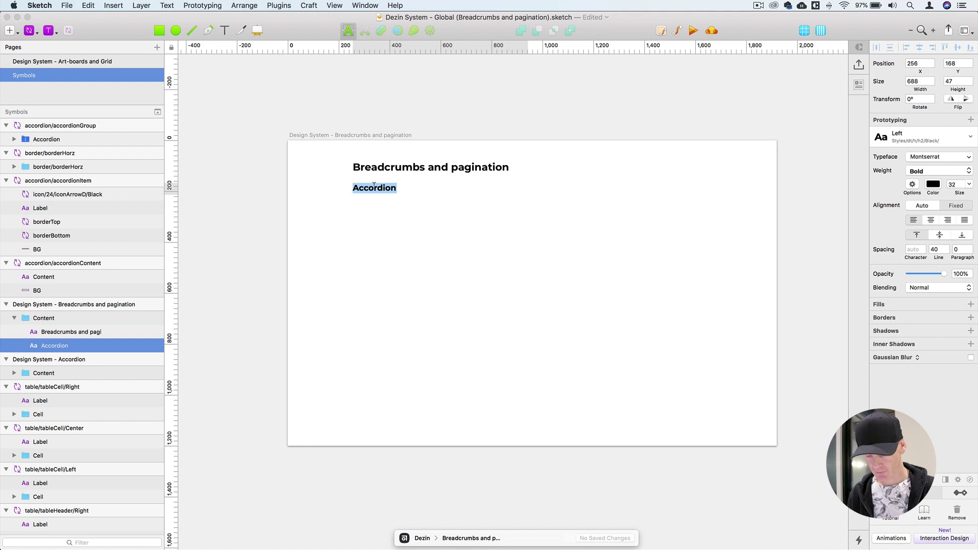
pyautogui.press('super+v')
pyautogui.moveTo(478, 187); pyautogui.dragTo(409, 182)
pyautogui.click(416, 184)
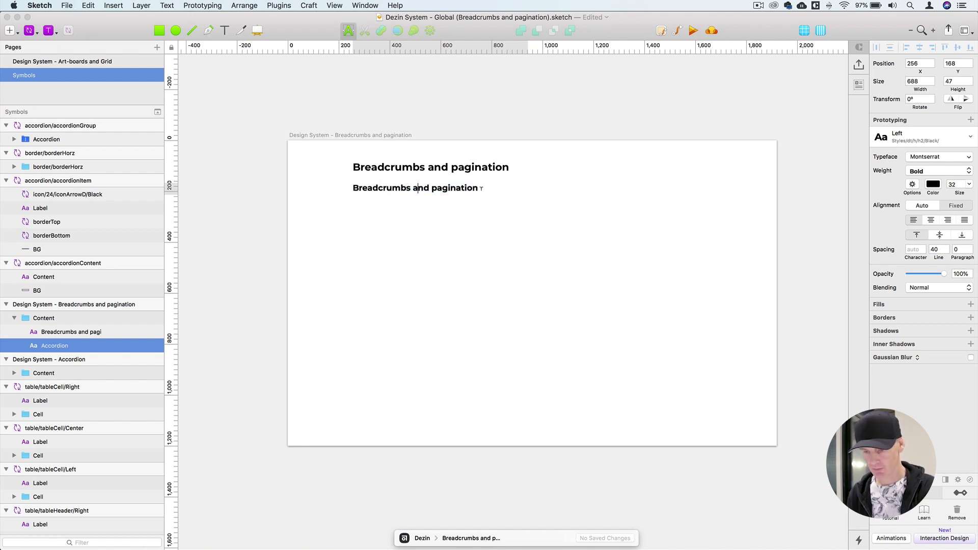
pyautogui.moveTo(477, 187); pyautogui.dragTo(410, 187)
pyautogui.press('BackSpace')
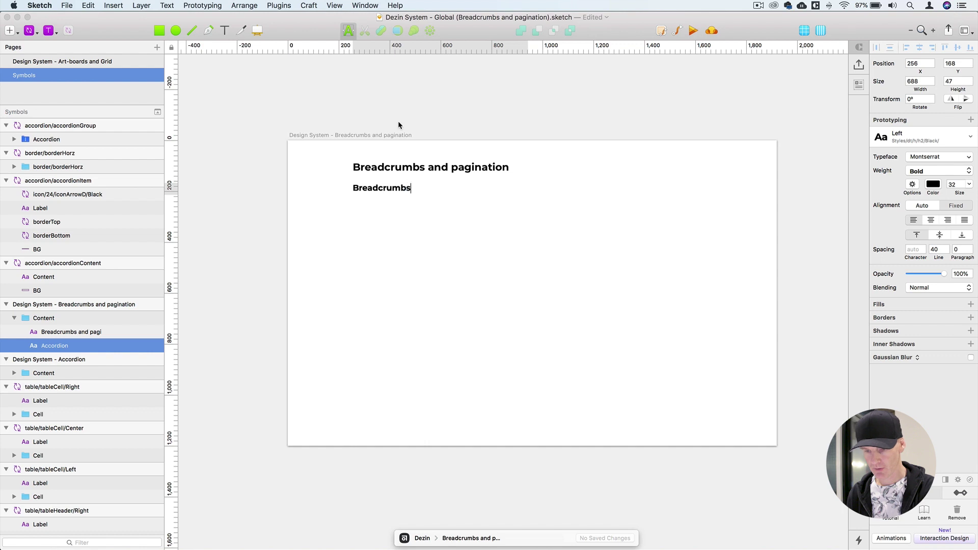
pyautogui.press('Escape')
pyautogui.click(362, 110)
# Duplicate the Breadcrumbs subheading and move the copy straight down to Y position 504.
pyautogui.click(391, 189)
pyautogui.press('super+c')
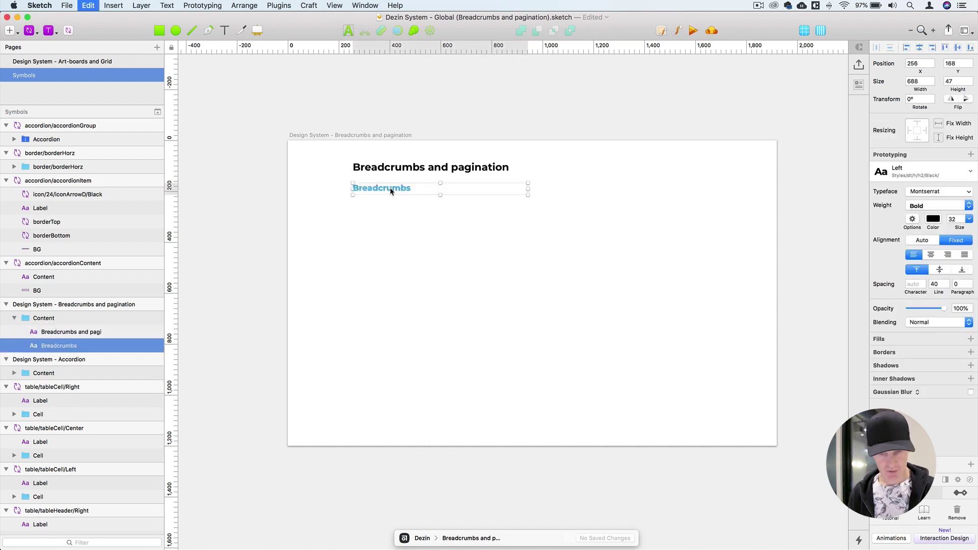
pyautogui.press('super+v')
pyautogui.click(94, 359)
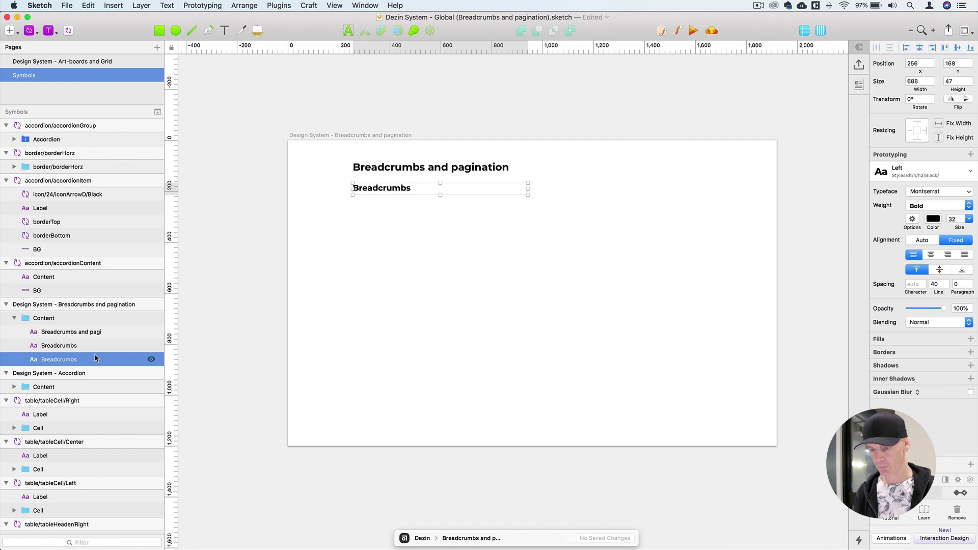
pyautogui.hotkey('shift', 'Down')
pyautogui.hotkey('shift', 'Down')
pyautogui.hotkey('shift', 'Down')
pyautogui.hotkey('shift', 'Down')
pyautogui.hotkey('shift', 'Down')
pyautogui.hotkey('shift', 'Down')
pyautogui.hotkey('shift', 'Down')
pyautogui.hotkey('shift', 'Down')
pyautogui.hotkey('shift', 'Down')
pyautogui.hotkey('shift', 'Down')
pyautogui.hotkey('shift', 'Down')
pyautogui.hotkey('shift', 'Down')
pyautogui.hotkey('shift', 'Down')
pyautogui.hotkey('shift', 'Down')
pyautogui.hotkey('shift', 'Down')
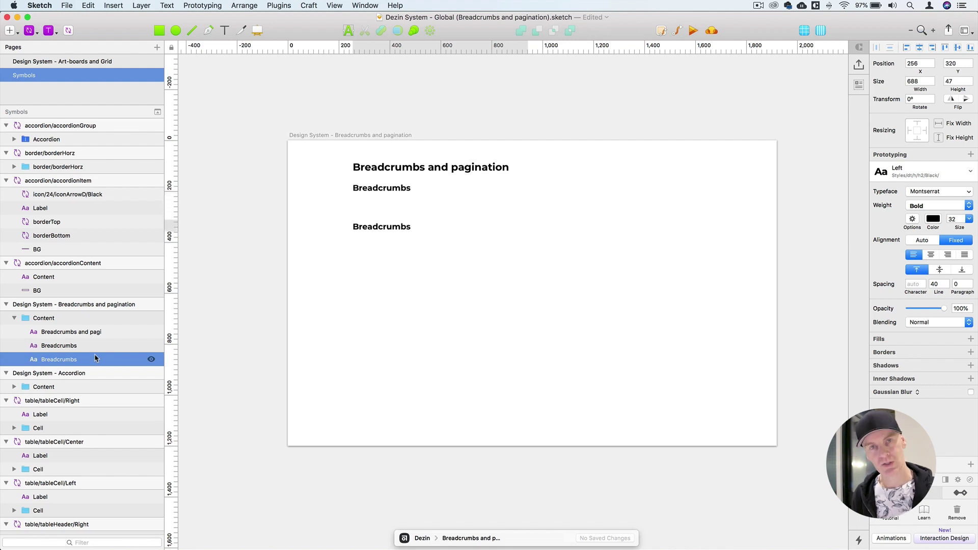
pyautogui.hotkey('shift', 'Down')
pyautogui.hotkey('shift', 'Down')
pyautogui.hotkey('shift', 'Down')
pyautogui.hotkey('shift', 'Down')
pyautogui.hotkey('shift', 'Down')
pyautogui.hotkey('shift', 'Down')
pyautogui.hotkey('shift', 'Down')
pyautogui.hotkey('shift', 'Down')
pyautogui.hotkey('shift', 'Down')
pyautogui.hotkey('shift', 'Down')
pyautogui.hotkey('shift', 'Down')
pyautogui.hotkey('shift', 'Down')
pyautogui.hotkey('shift', 'Down')
pyautogui.hotkey('shift', 'Down')
pyautogui.hotkey('shift', 'Down')
pyautogui.hotkey('shift', 'Down')
pyautogui.hotkey('shift', 'Down')
pyautogui.hotkey('shift', 'Down')
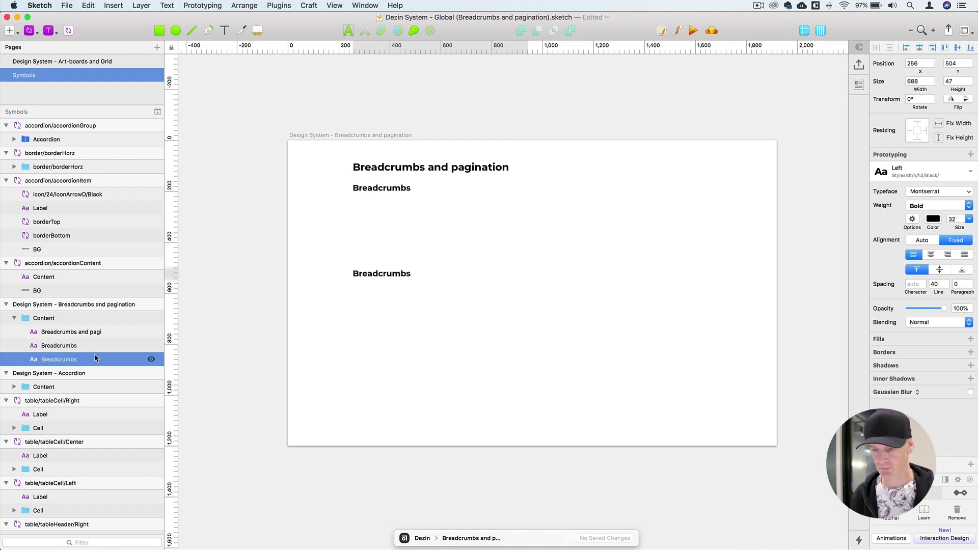
# Change the lower Breadcrumbs subheading to "Pagination" and save the document.
pyautogui.click(494, 171)
pyautogui.doubleClick(485, 161)
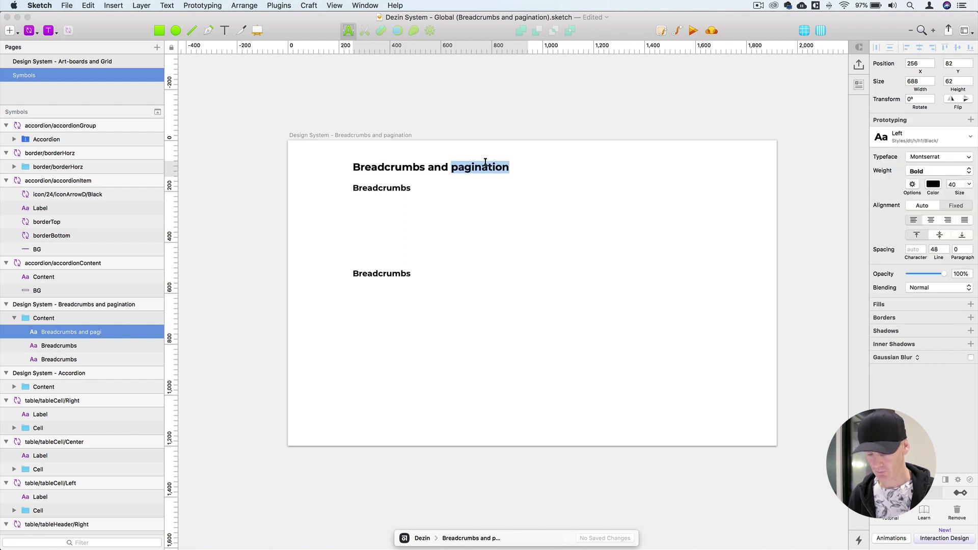
pyautogui.click(374, 274)
pyautogui.doubleClick(375, 273)
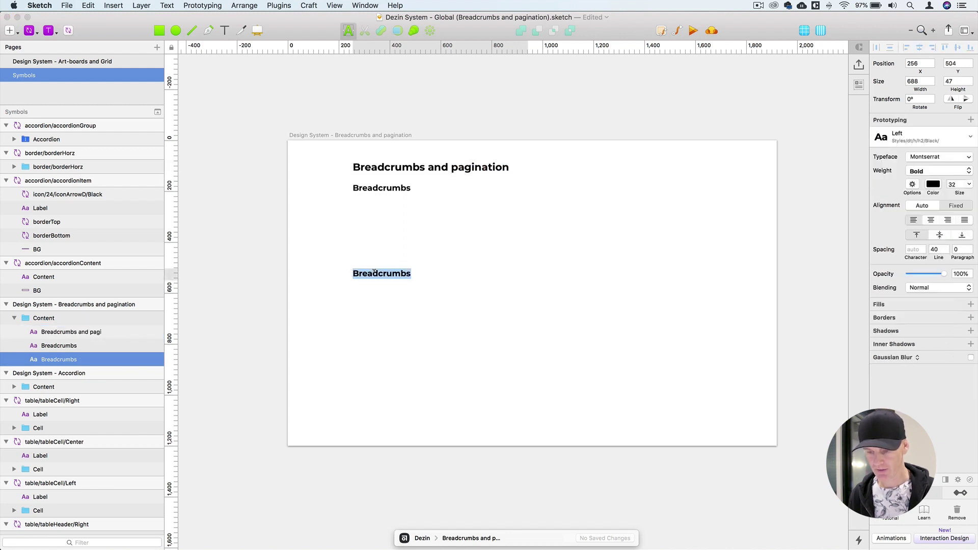
pyautogui.press('super+v')
pyautogui.click(351, 273)
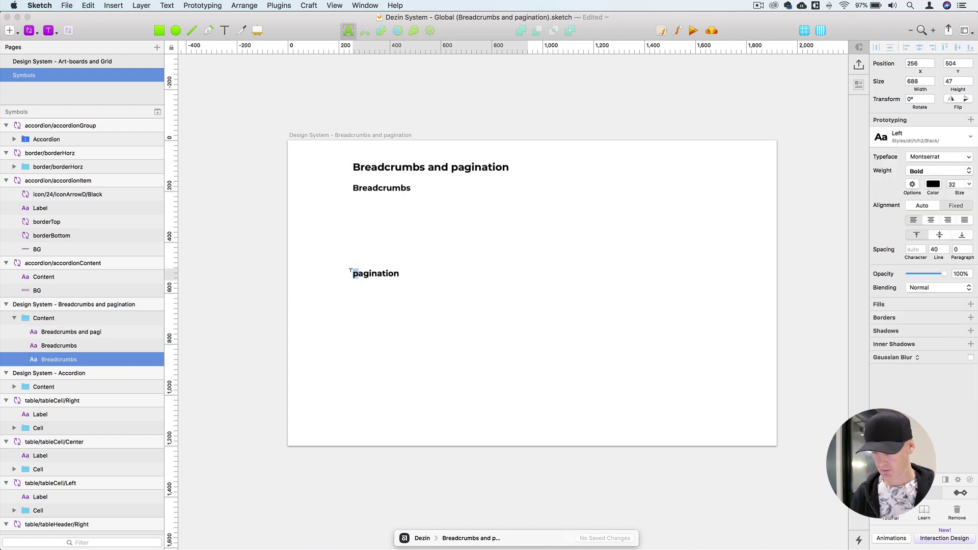
pyautogui.write('P')
pyautogui.press('Escape')
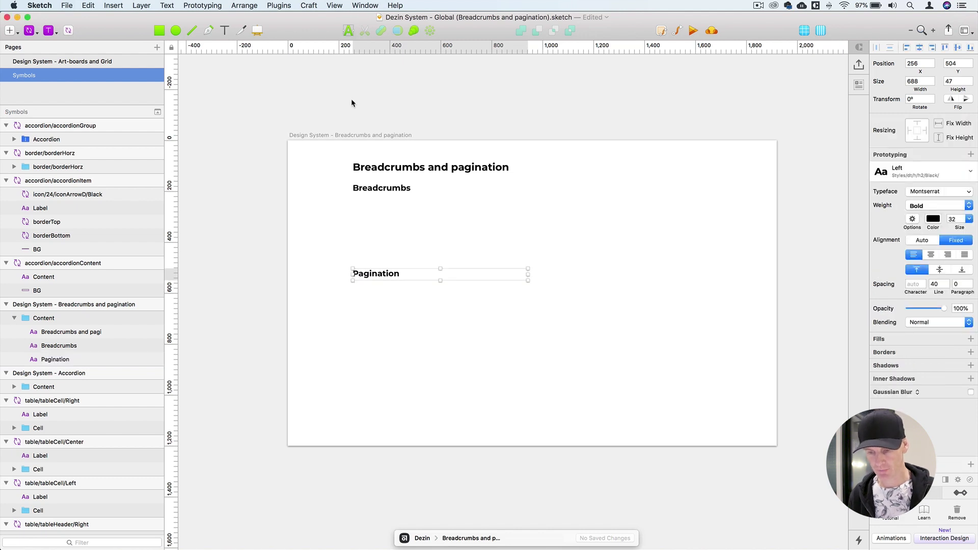
pyautogui.click(352, 103)
pyautogui.press('super+s')
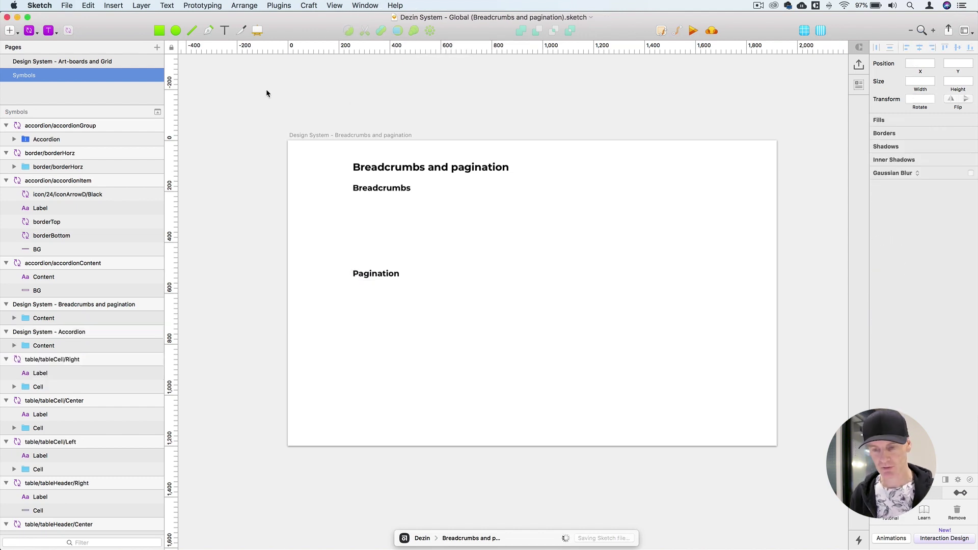
# Show the column layout on the "Design System - Breadcrumbs and pagination" artboard.
pyautogui.click(381, 190)
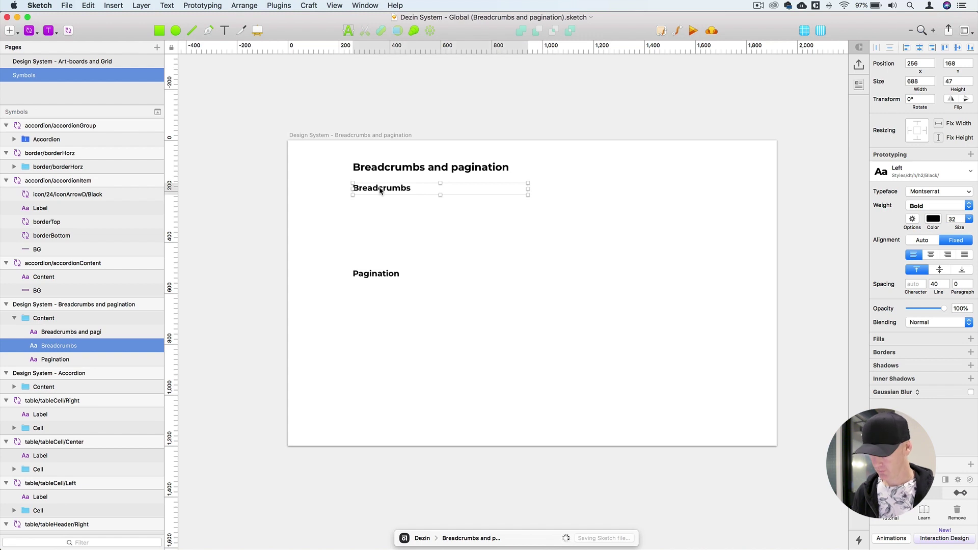
pyautogui.hotkey('ctrl', 'l')
pyautogui.hotkey('ctrl', 'l')
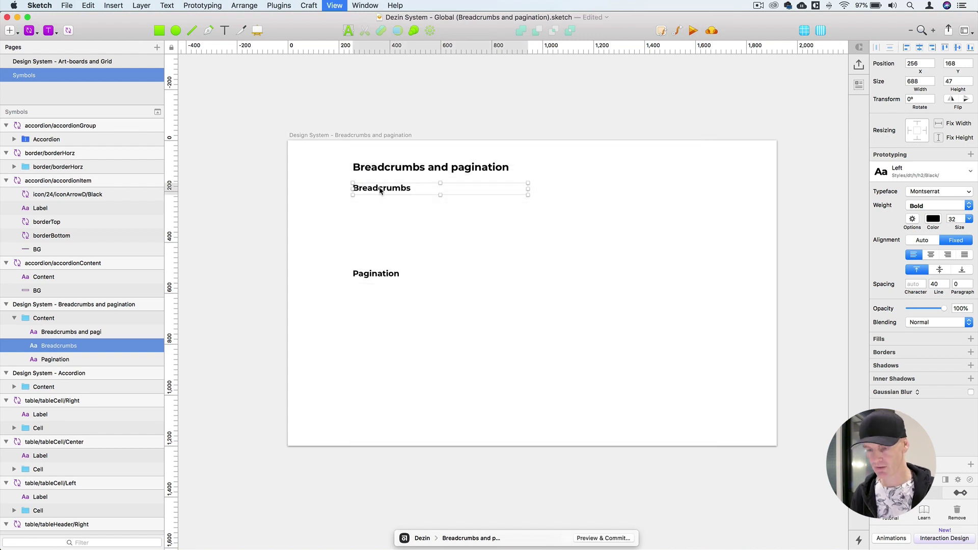
pyautogui.click(400, 102)
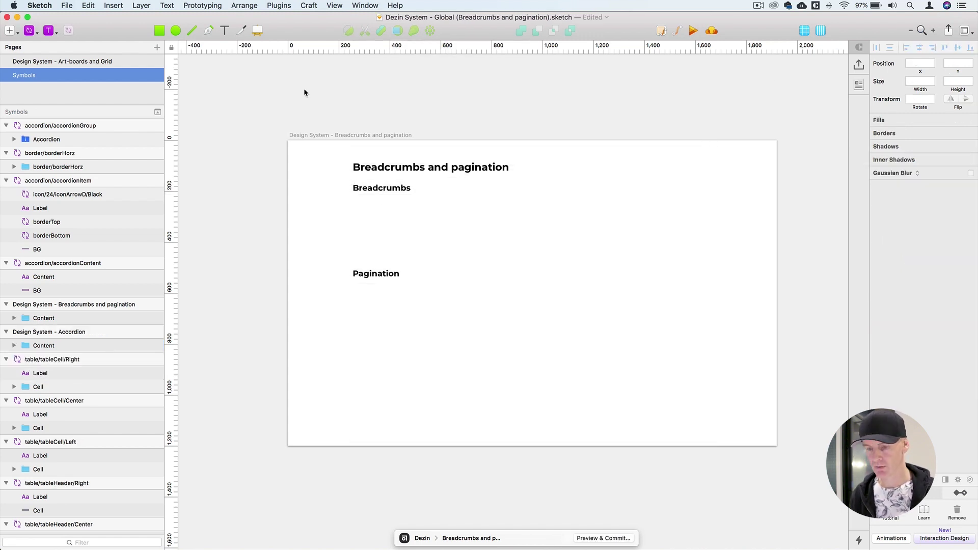
pyautogui.click(307, 134)
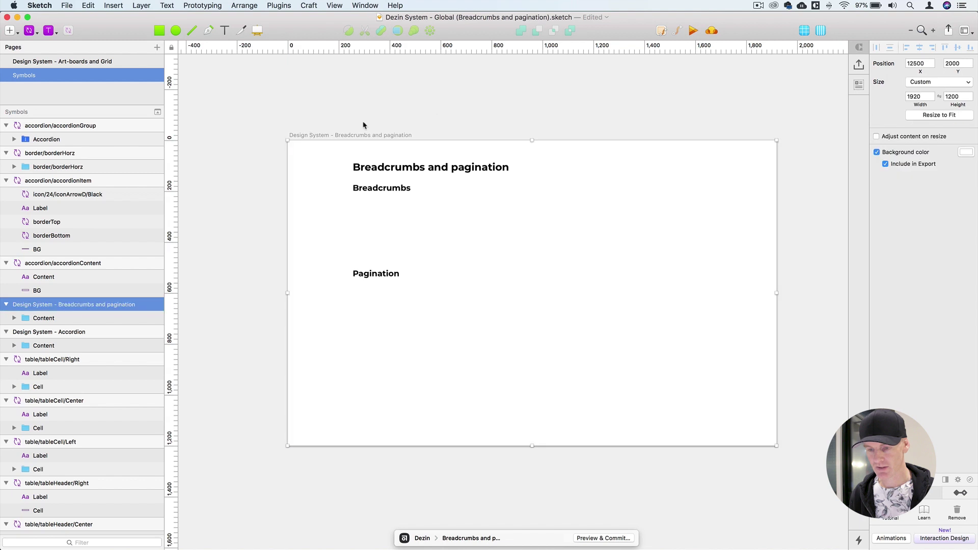
pyautogui.click(821, 35)
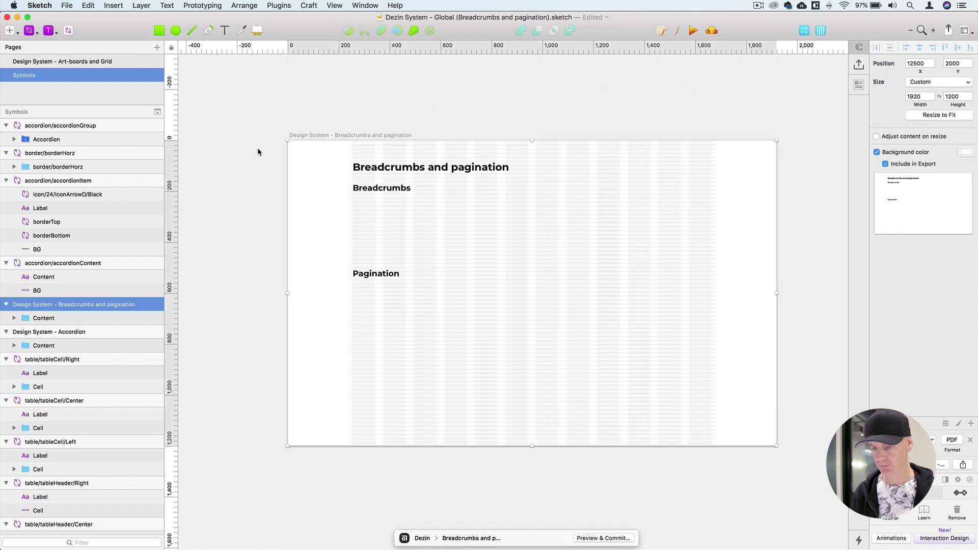
pyautogui.press('super+0')
pyautogui.moveTo(329, 152); pyautogui.dragTo(500, 244)
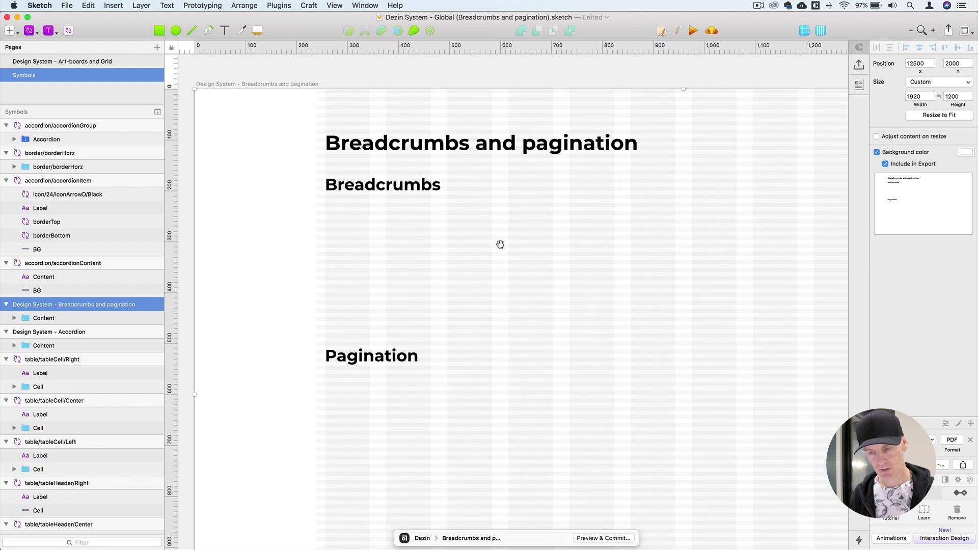
pyautogui.click(322, 81)
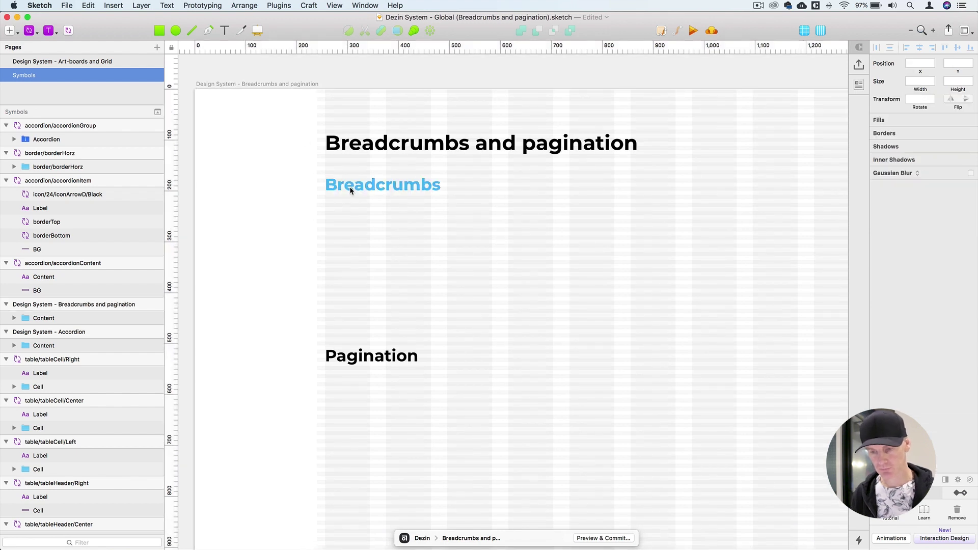
# Collapse the layer list and move the "Design System - Breadcrumbs and pagination" artboard to the start of the list.
pyautogui.click(350, 189)
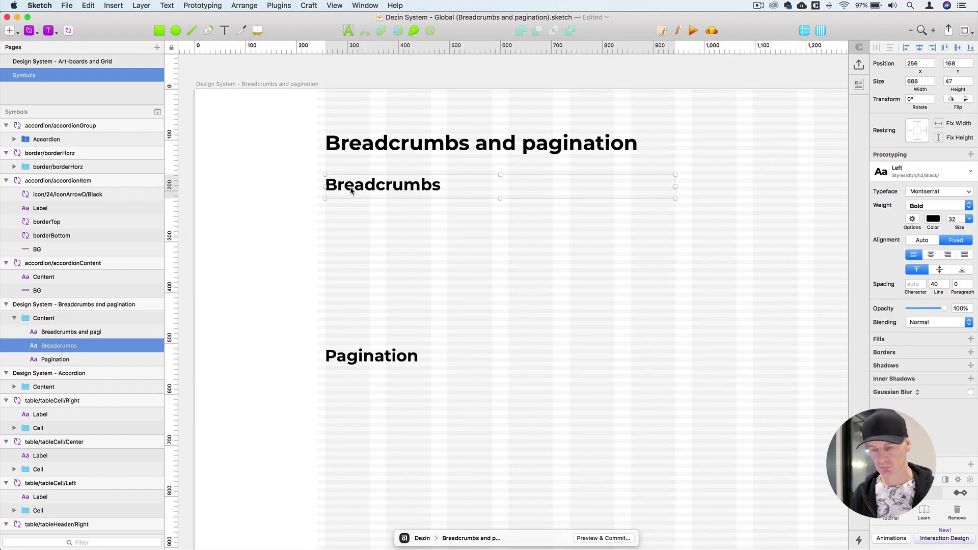
pyautogui.click(70, 306)
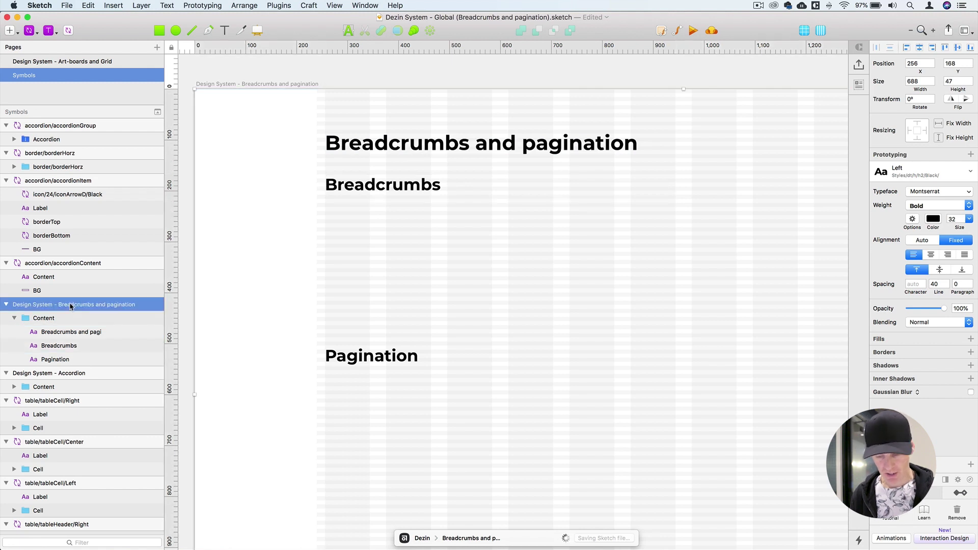
pyautogui.press('super+alt+3')
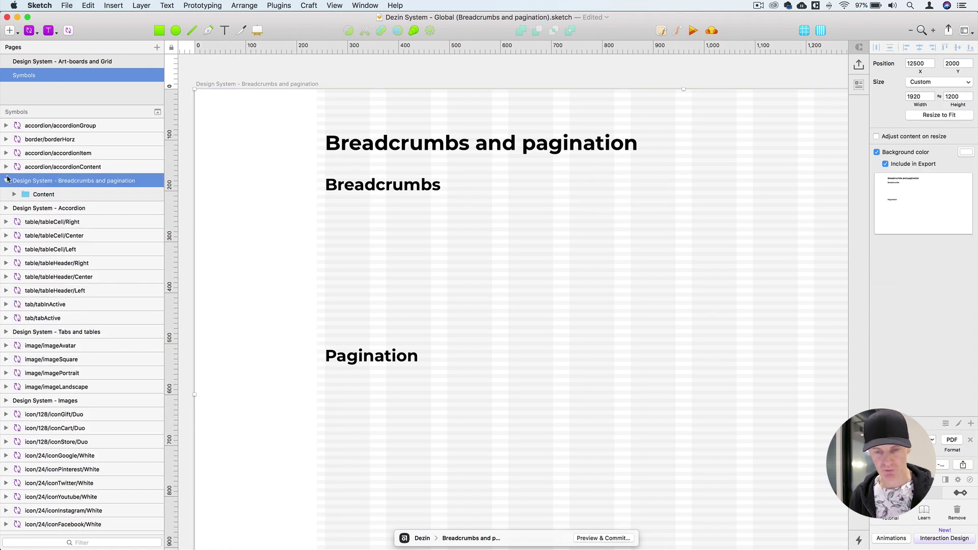
pyautogui.click(8, 179)
pyautogui.moveTo(64, 181); pyautogui.dragTo(61, 122)
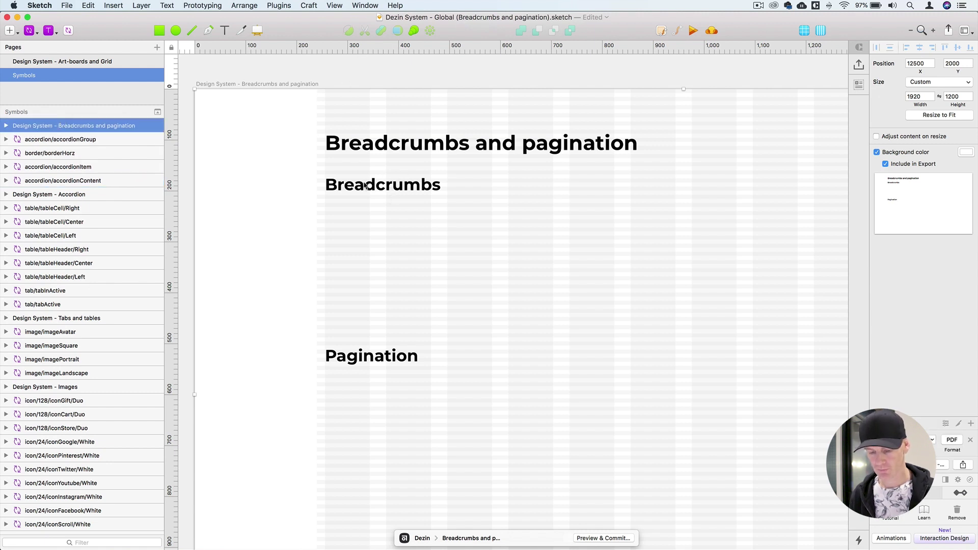
# Add the text "Breadcrumb 1" under the Breadcrumbs subheading using the left-aligned dt/p/p/Black text style.
pyautogui.click(382, 188)
pyautogui.press('super+plus')
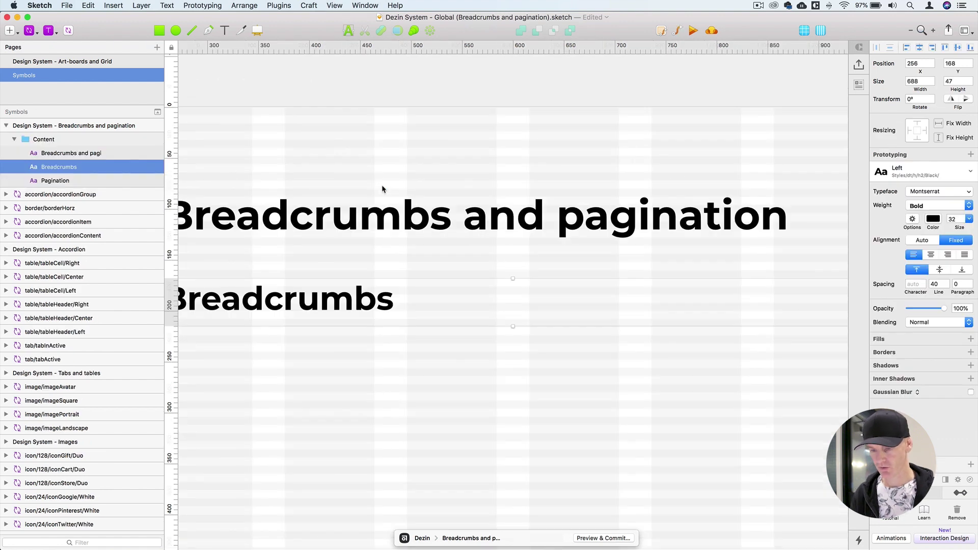
pyautogui.moveTo(353, 321); pyautogui.dragTo(460, 163)
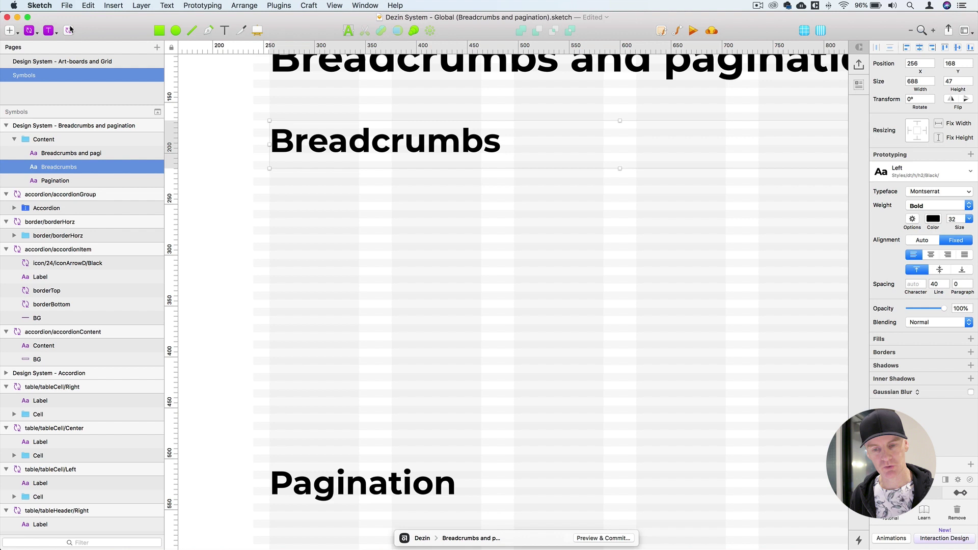
pyautogui.click(53, 33)
pyautogui.moveTo(66, 69)
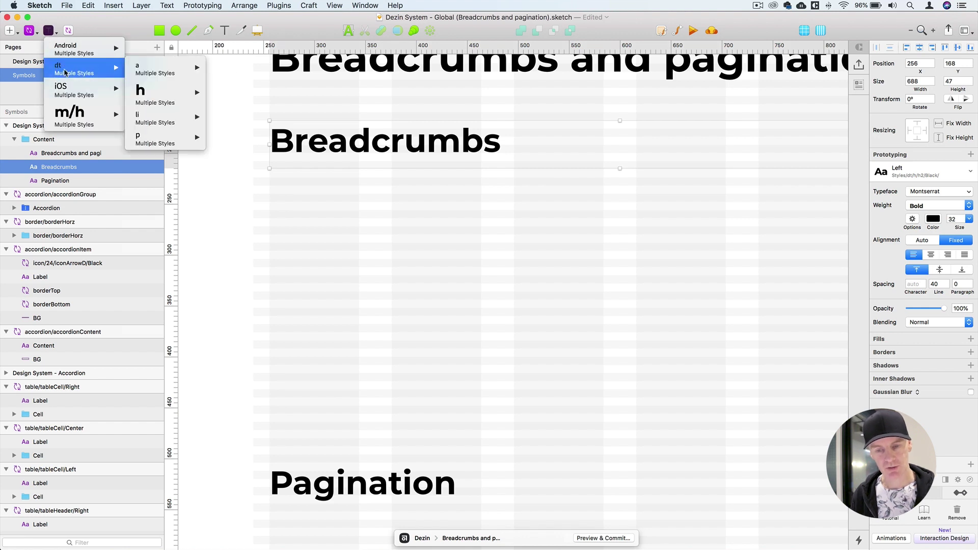
pyautogui.moveTo(157, 145)
pyautogui.moveTo(262, 139)
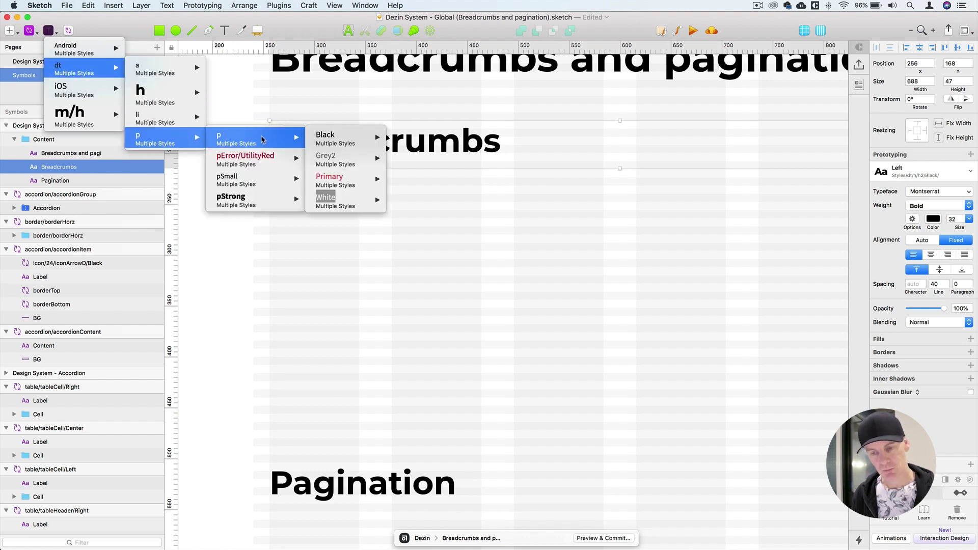
pyautogui.moveTo(356, 143)
pyautogui.click(423, 164)
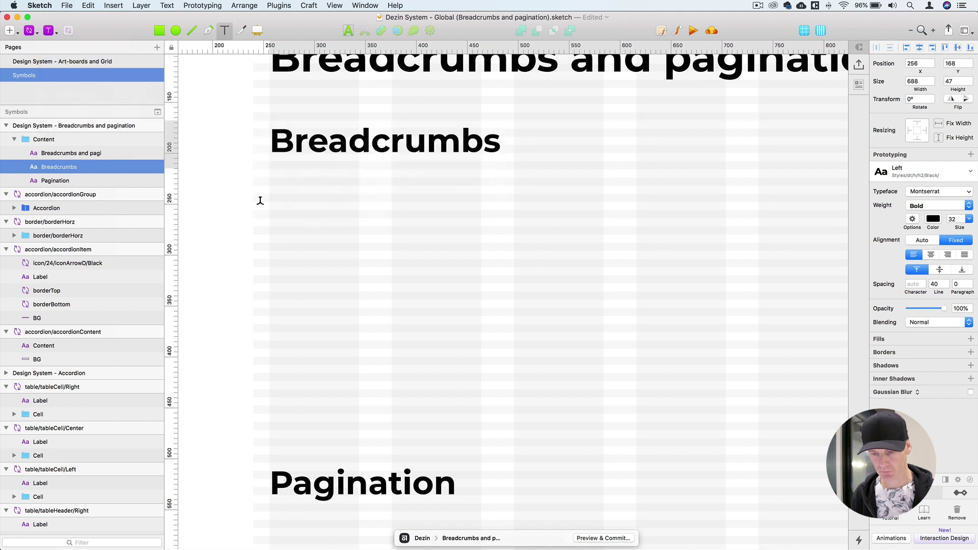
pyautogui.click(273, 197)
pyautogui.write('B')
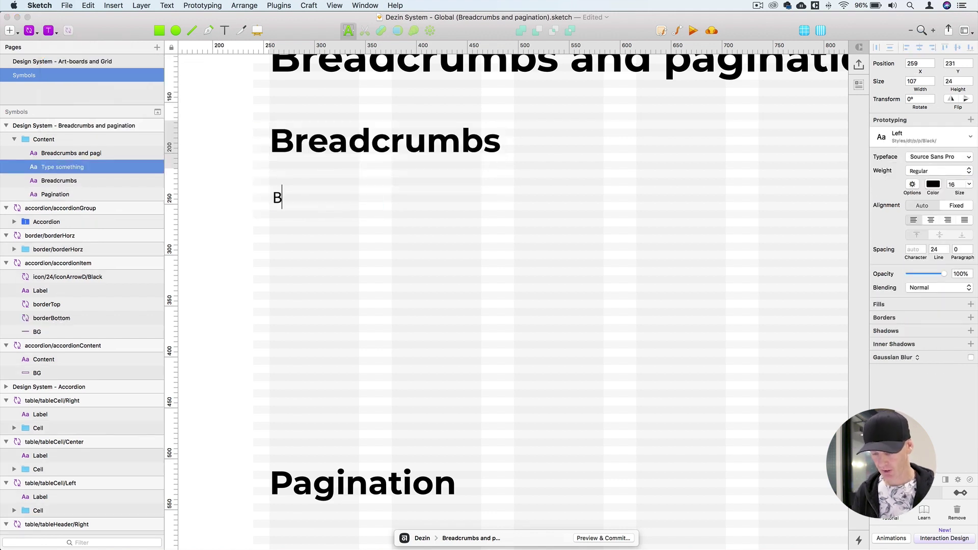
pyautogui.write('readcrum')
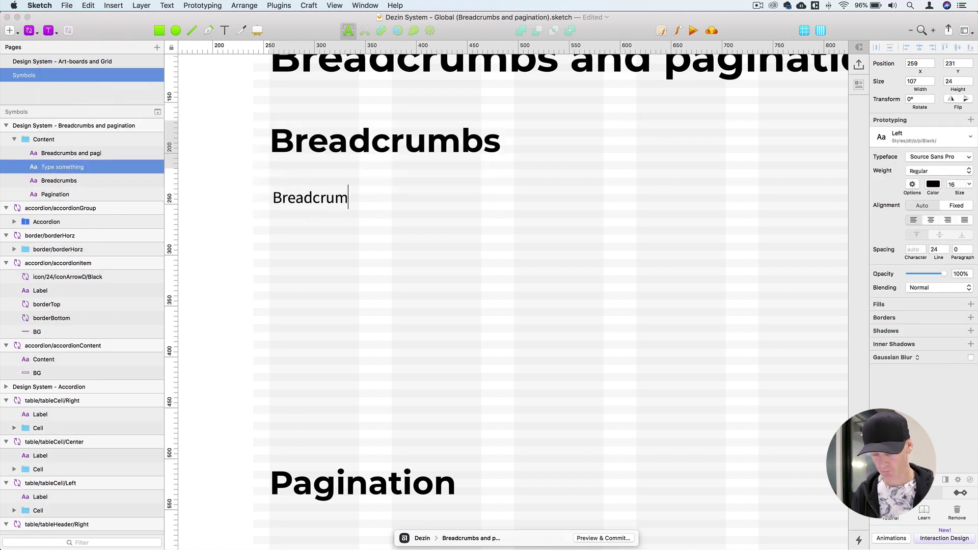
pyautogui.write('b 1')
pyautogui.press('Escape')
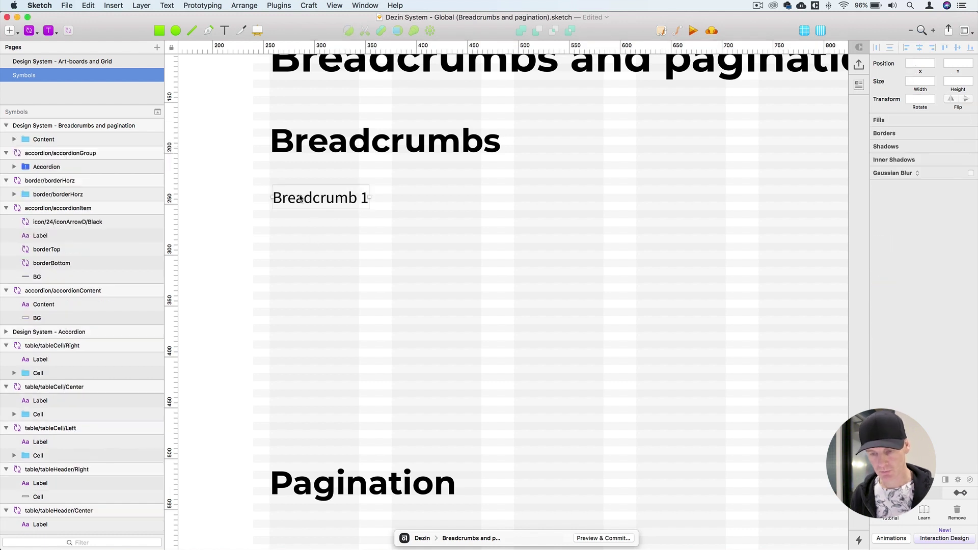
# Nudge the "Breadcrumb 1" text to X 256, Y 230 to align it with the column grid.
pyautogui.press('super+plus')
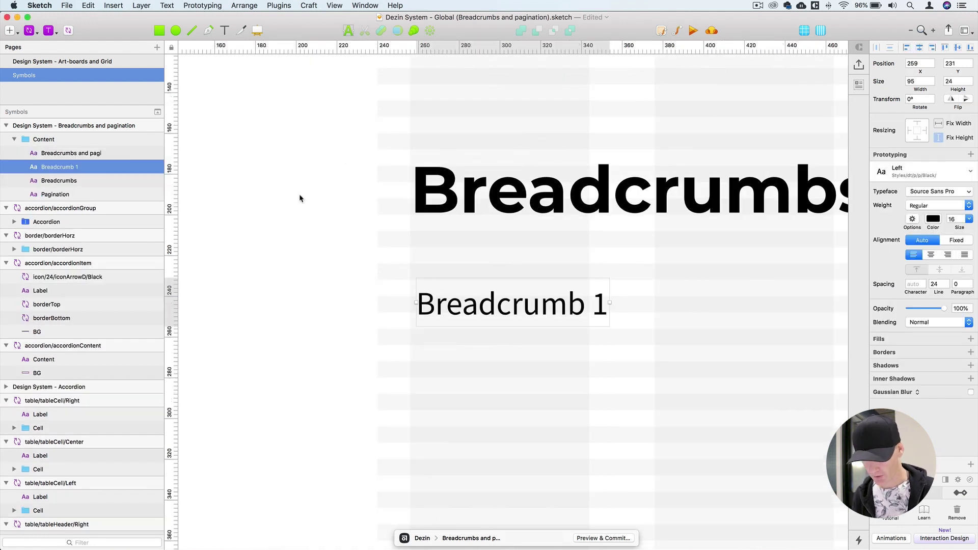
pyautogui.press('Up')
pyautogui.press('Left')
pyautogui.press('Left')
pyautogui.press('Left')
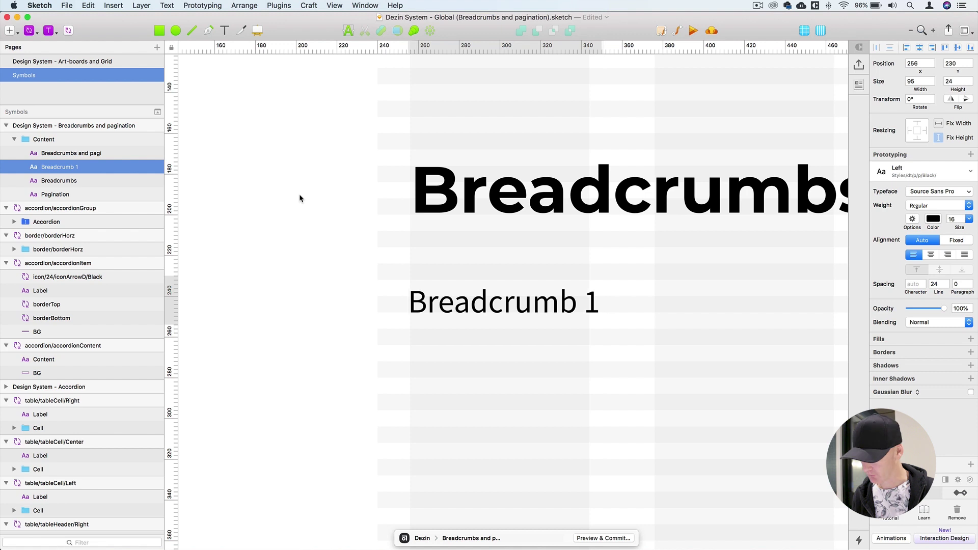
pyautogui.press('Right')
pyautogui.press('super+minus')
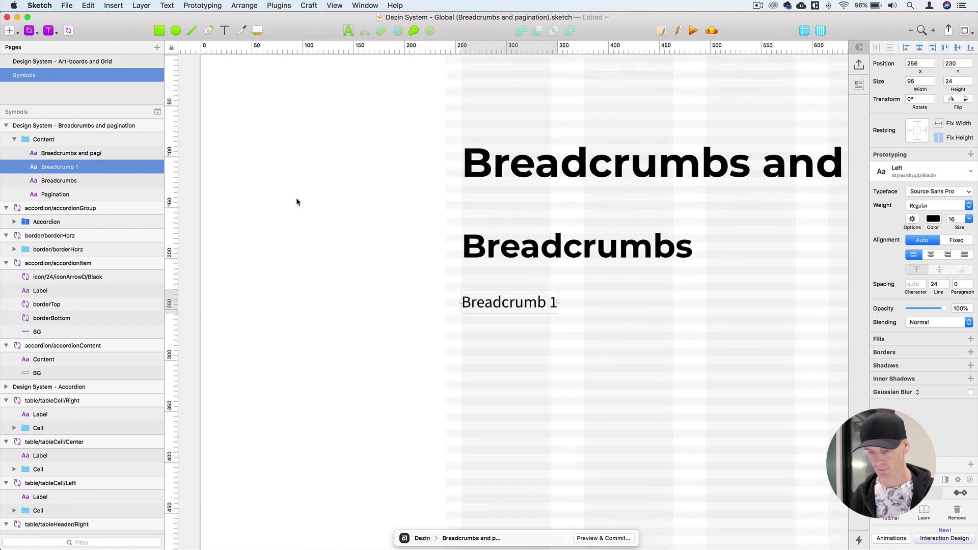
pyautogui.moveTo(362, 240); pyautogui.dragTo(212, 177)
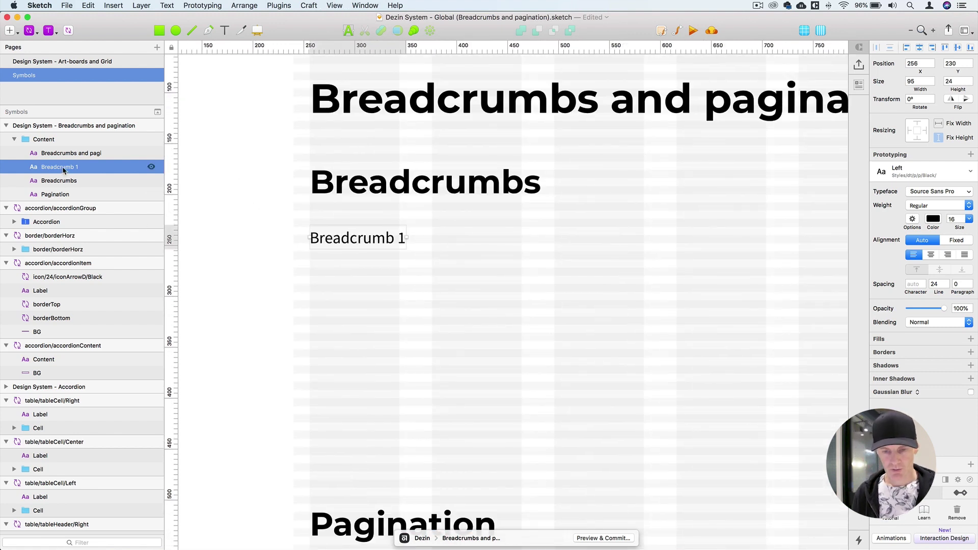
# Move the "Breadcrumb 1" layer out of the Content group and wrap it in a new group named "breadcrumbs/breadcrumbL1".
pyautogui.moveTo(55, 166)
pyautogui.mouseDown()
pyautogui.moveTo(44, 139)
pyautogui.moveTo(57, 148)
pyautogui.mouseUp()
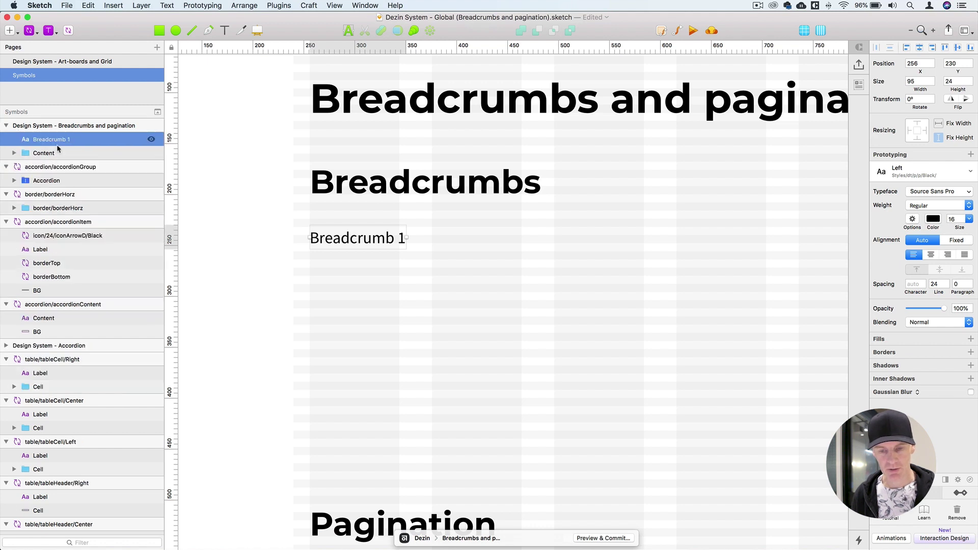
pyautogui.press('super+g')
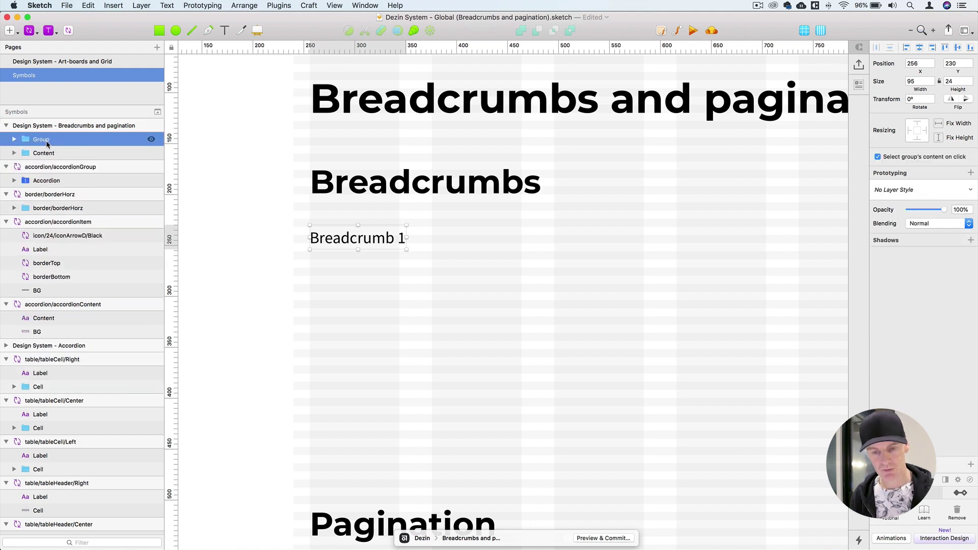
pyautogui.doubleClick(84, 138)
pyautogui.write('breadcrumbs/breadcrumbL1')
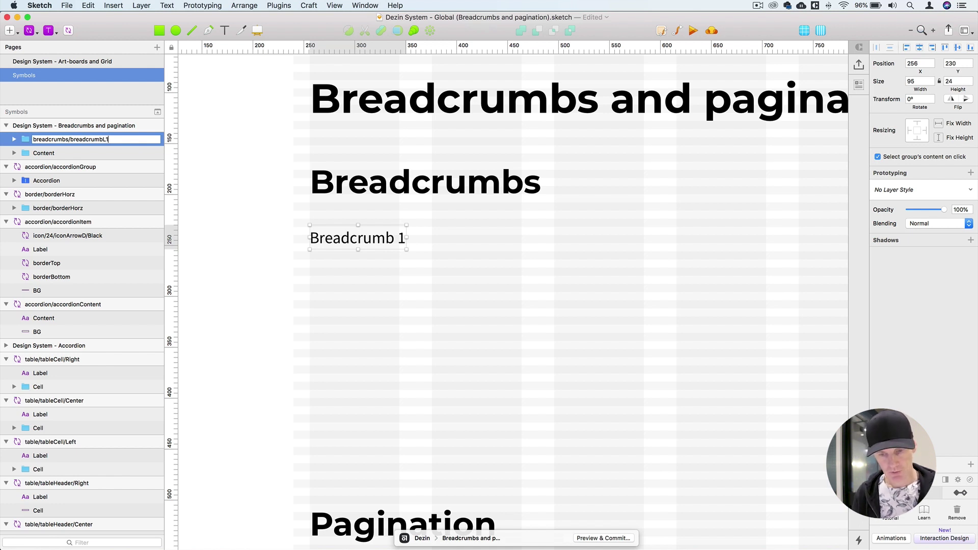
pyautogui.press('Return')
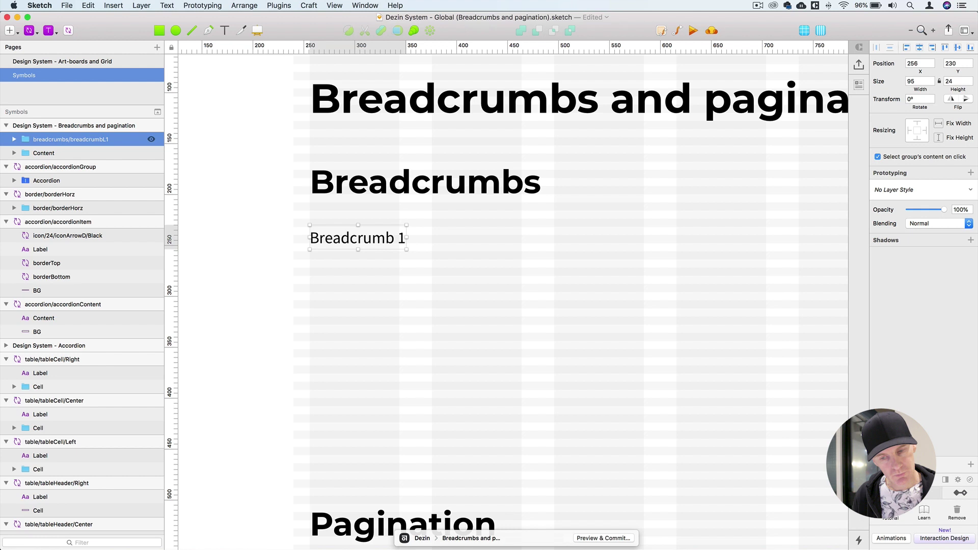
# Create a symbol from the "breadcrumbs/breadcrumbL1" group, keeping its name.
pyautogui.click(327, 241)
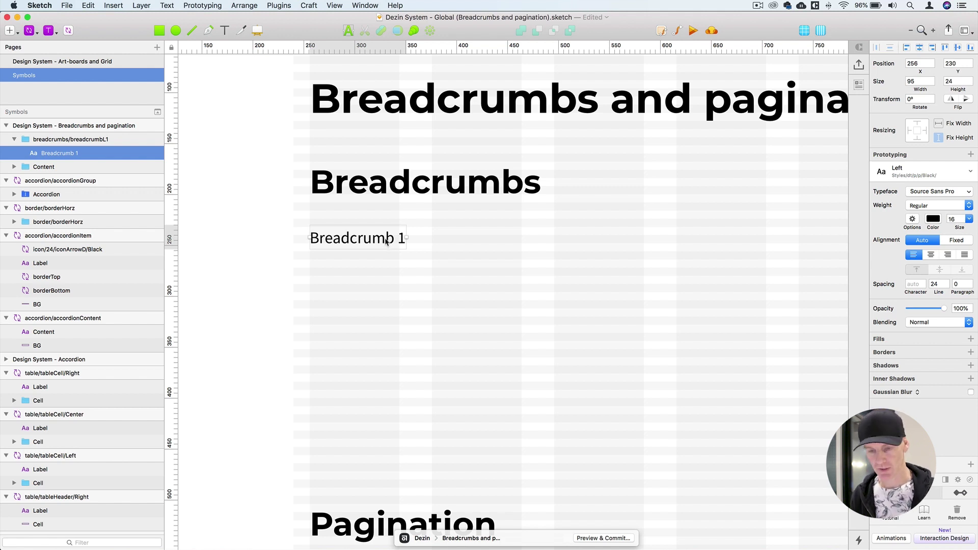
pyautogui.press('Escape')
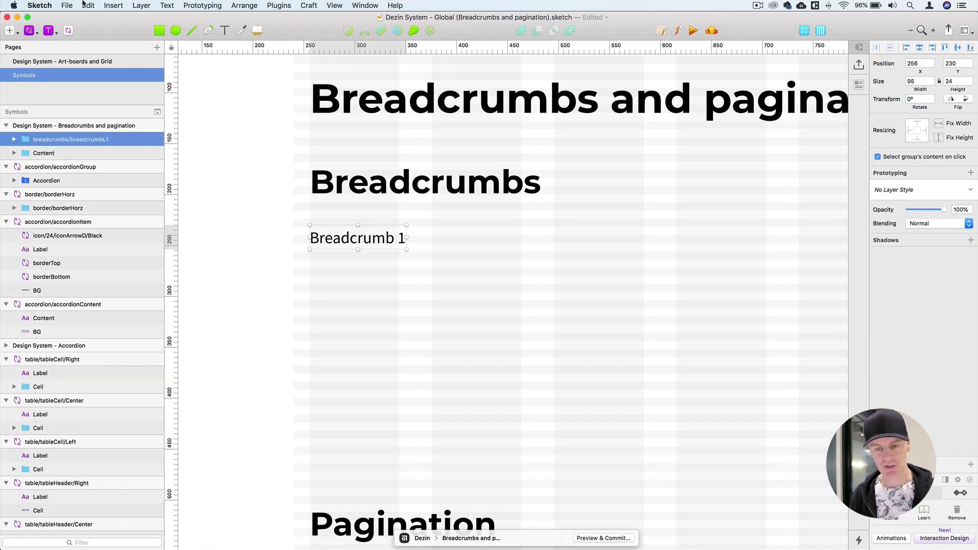
pyautogui.click(68, 31)
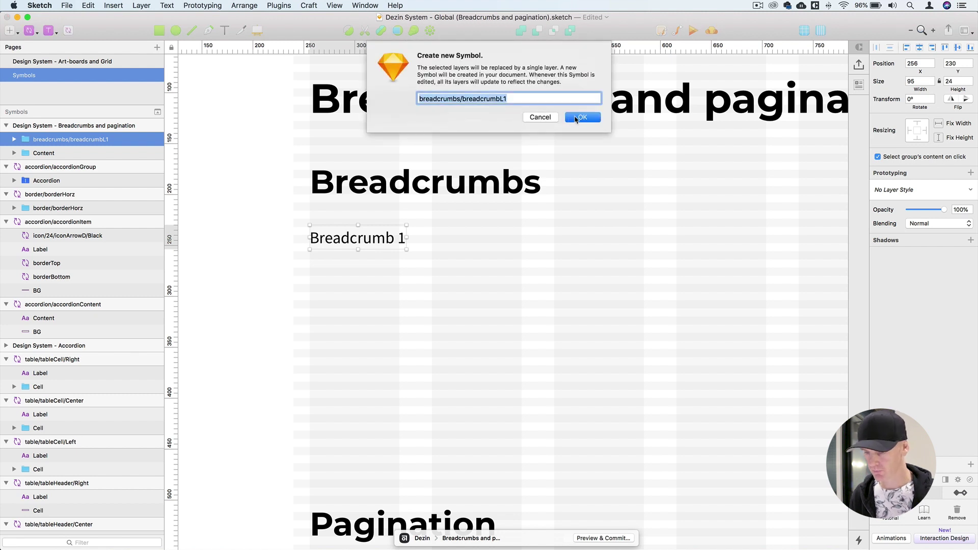
pyautogui.click(574, 122)
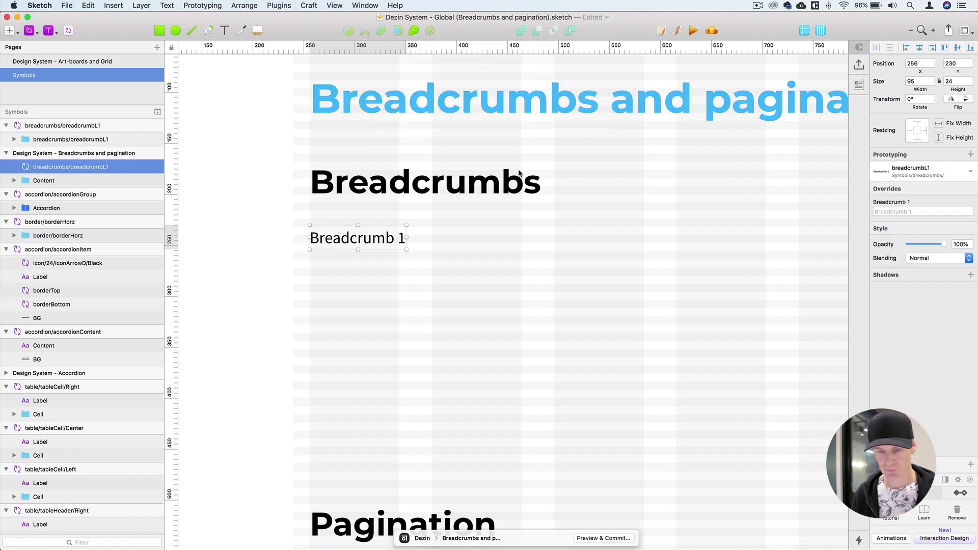
# Bring the breadcrumbL1 symbol master onto the "Design System - Breadcrumbs and pagination" artboard, between the Breadcrumbs and Pagination subheadings.
pyautogui.press('super+minus')
pyautogui.press('super+minus')
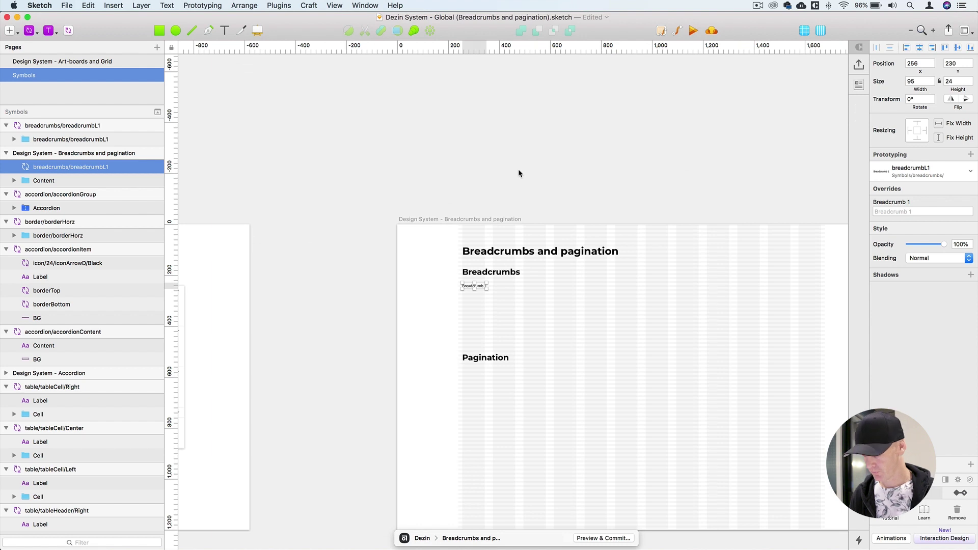
pyautogui.press('super+minus')
pyautogui.click(664, 205)
pyautogui.moveTo(664, 205); pyautogui.dragTo(545, 204)
pyautogui.press('super+minus')
pyautogui.press('super+minus')
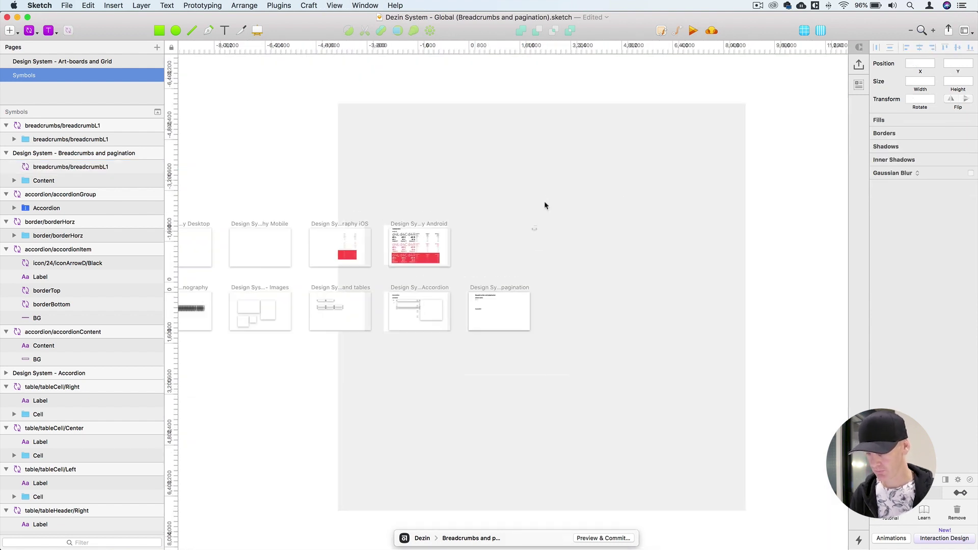
pyautogui.click(546, 157)
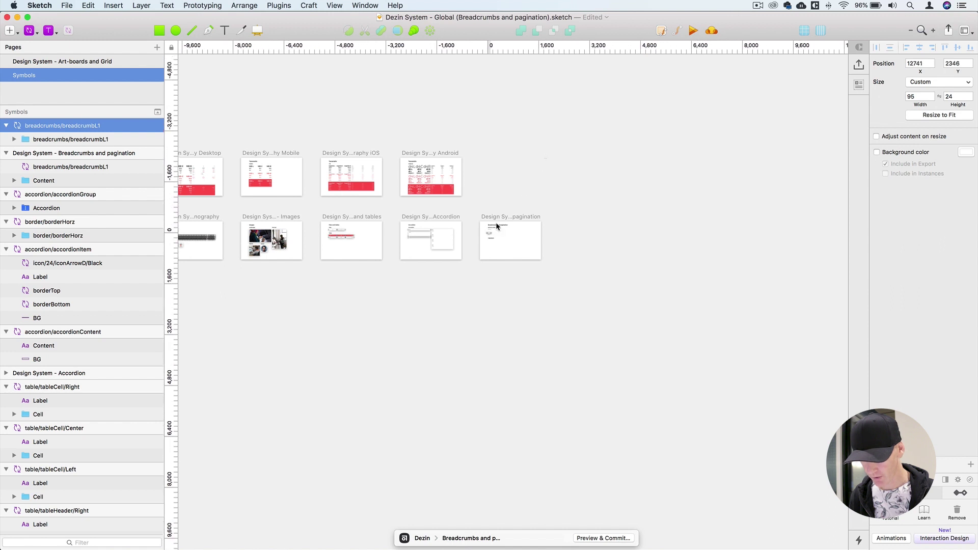
pyautogui.press('super+2')
pyautogui.hscroll(5, 499, 198)
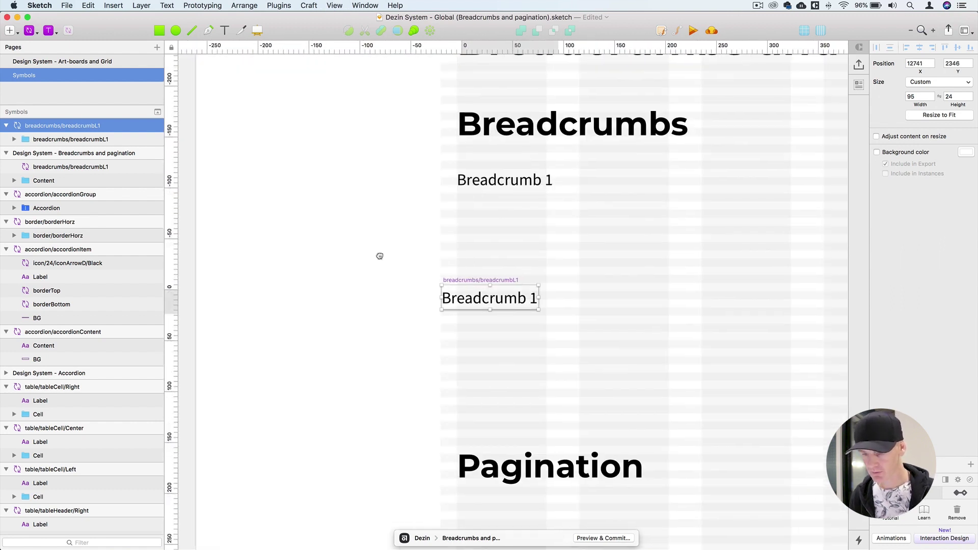
# Move the breadcrumbL1 symbol master up over its instance beneath the Breadcrumbs subheading, to about X 12757, Y 2232.
pyautogui.moveTo(339, 261); pyautogui.dragTo(338, 167)
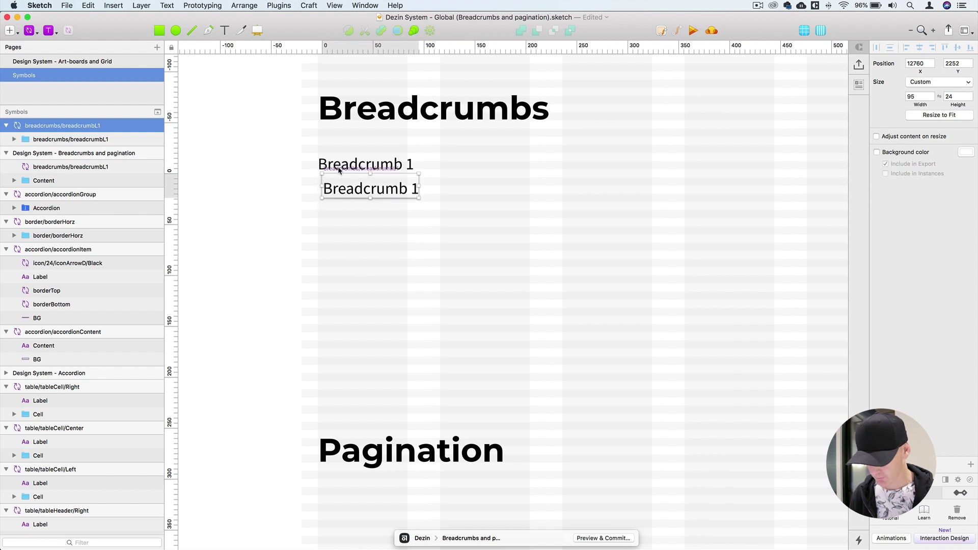
pyautogui.press('super+plus')
pyautogui.hscroll(2, 433, 264)
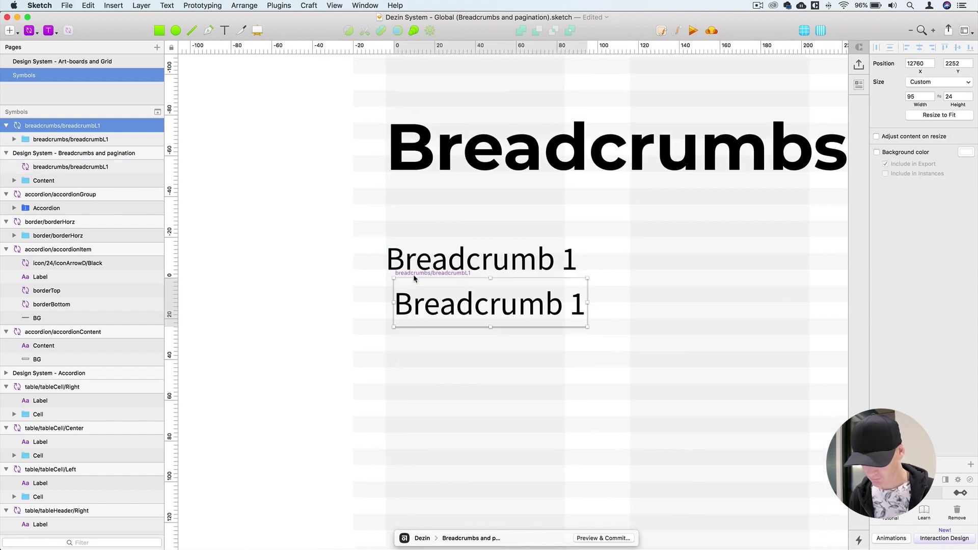
pyautogui.moveTo(413, 276); pyautogui.dragTo(407, 234)
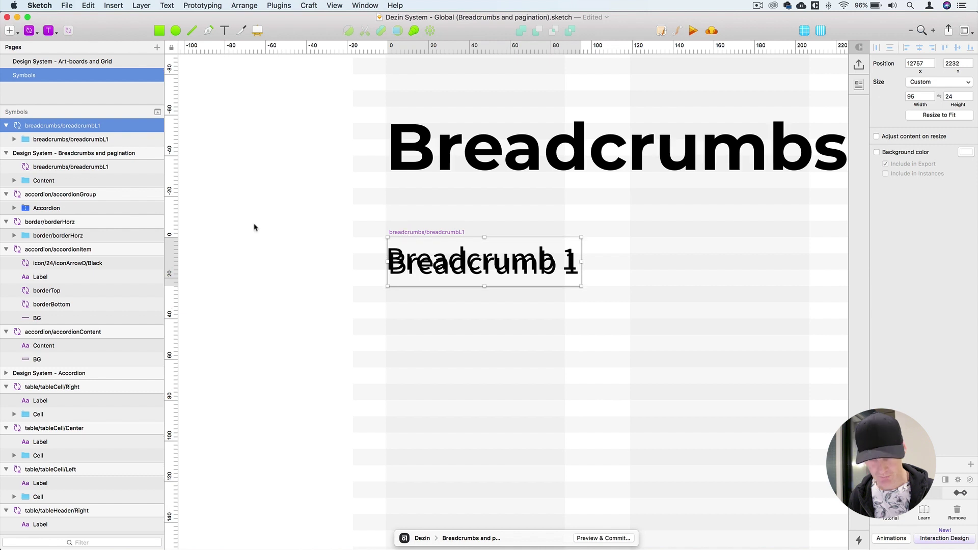
# Delete the breadcrumbL1 symbol instance from the "Design System - Breadcrumbs and pagination" artboard.
pyautogui.click(64, 140)
pyautogui.click(108, 167)
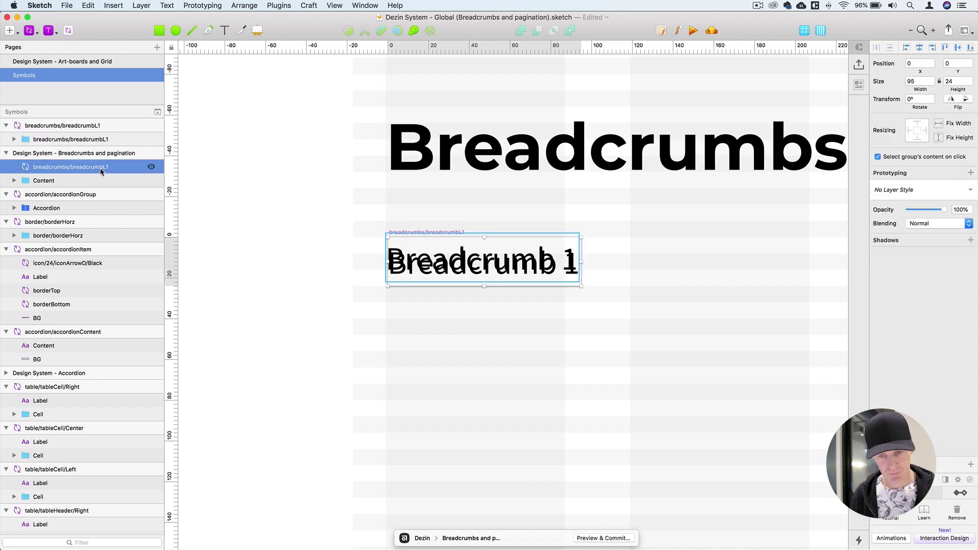
pyautogui.press('Delete')
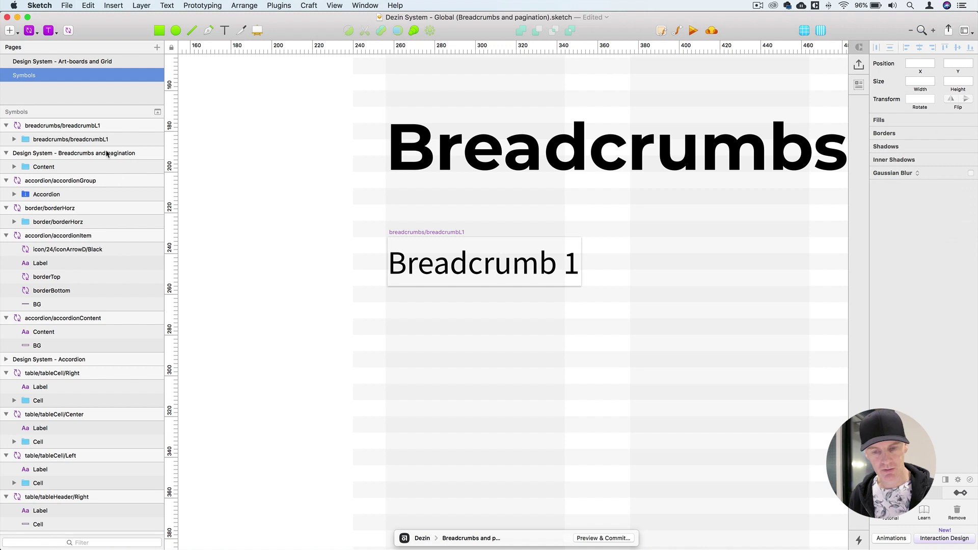
# Move the "Breadcrumb 1" text out of the symbol master's inner group and remove the emptied group.
pyautogui.click(11, 140)
pyautogui.click(12, 140)
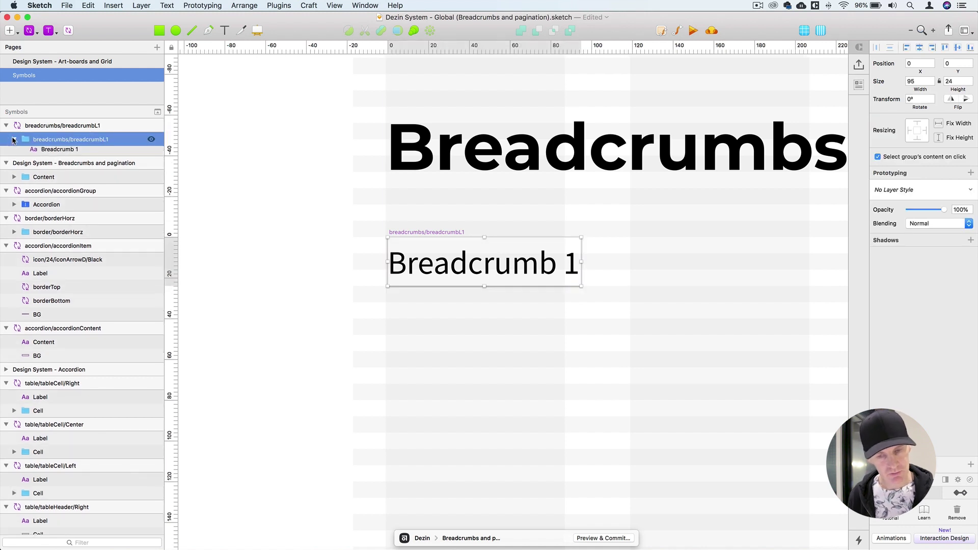
pyautogui.click(50, 152)
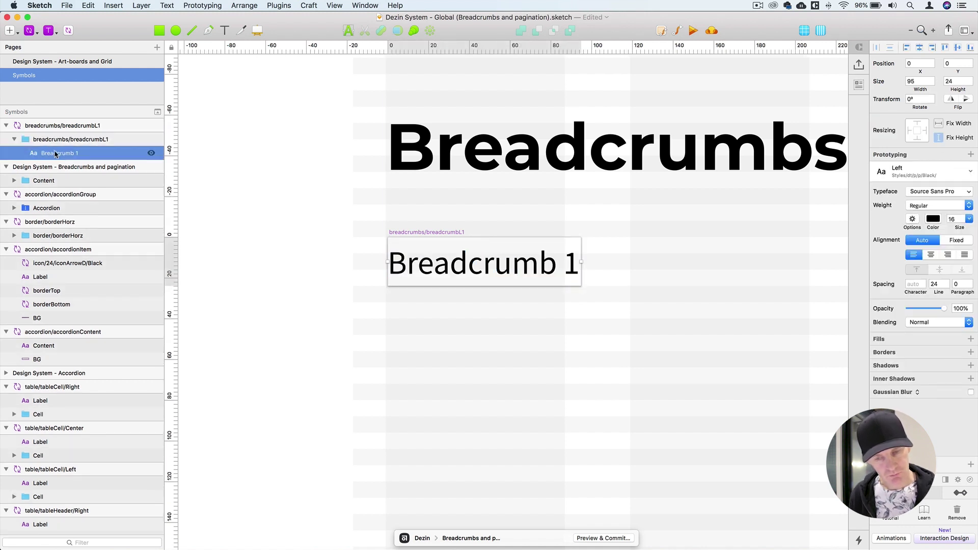
pyautogui.moveTo(53, 154); pyautogui.dragTo(51, 135)
pyautogui.click(57, 155)
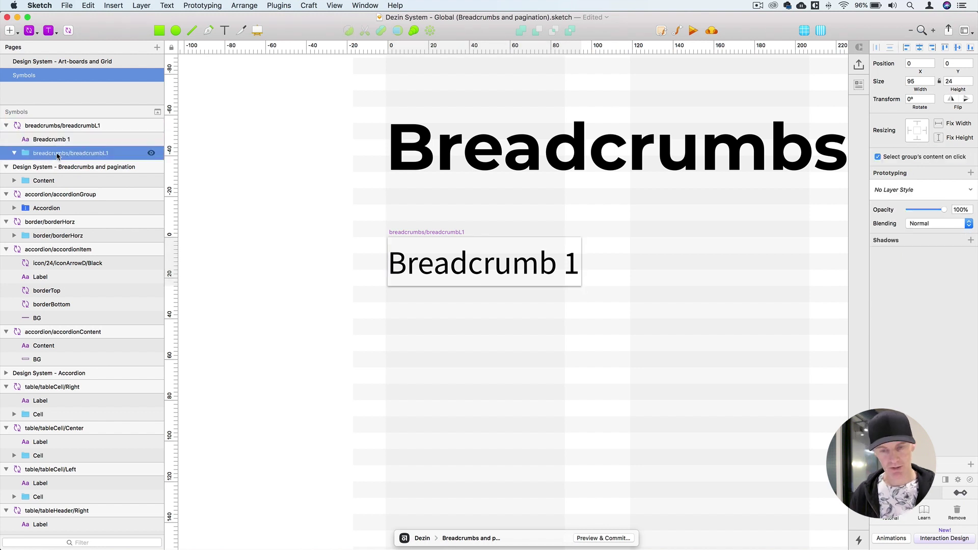
pyautogui.press('super+shift+g')
pyautogui.click(55, 142)
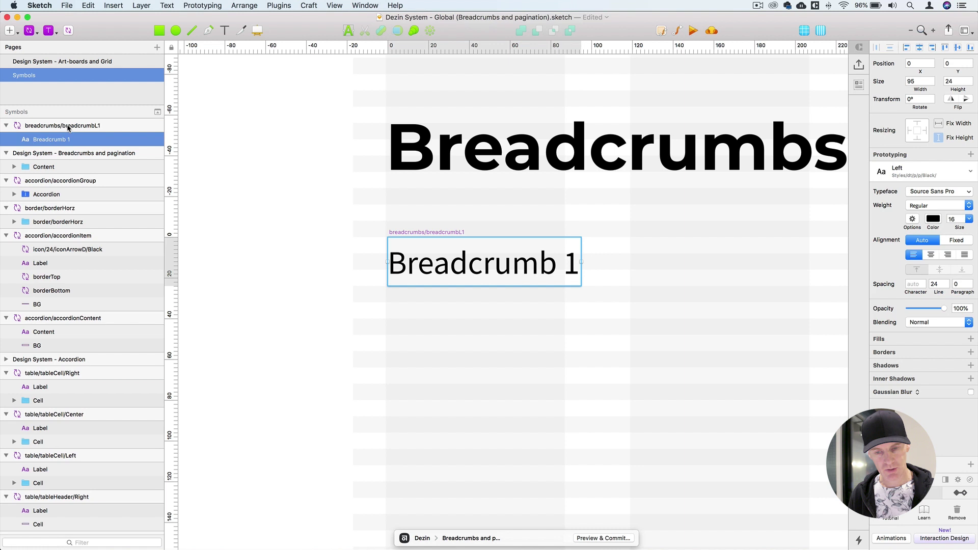
# Nudge the breadcrumbL1 symbol master left to X 12756 so it aligns with the column grid.
pyautogui.click(69, 128)
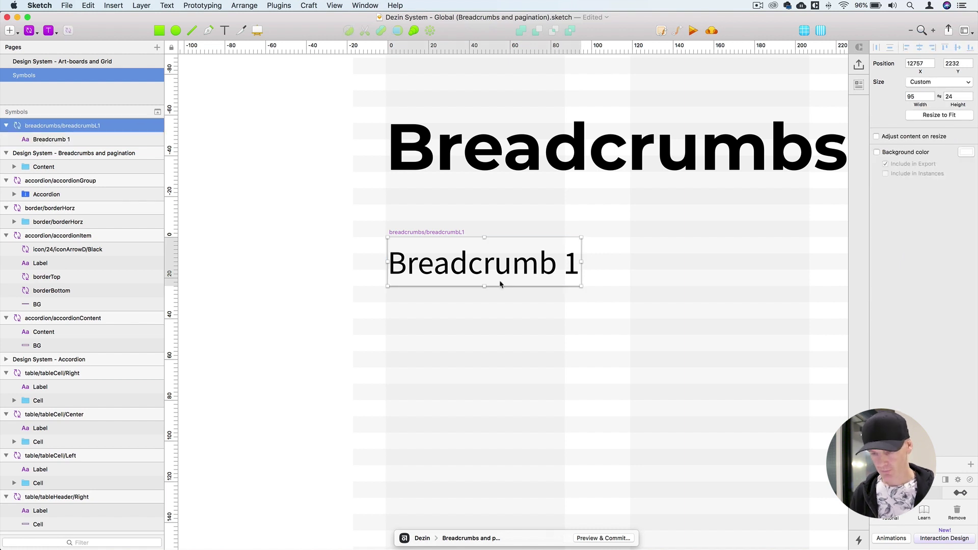
pyautogui.press('Left')
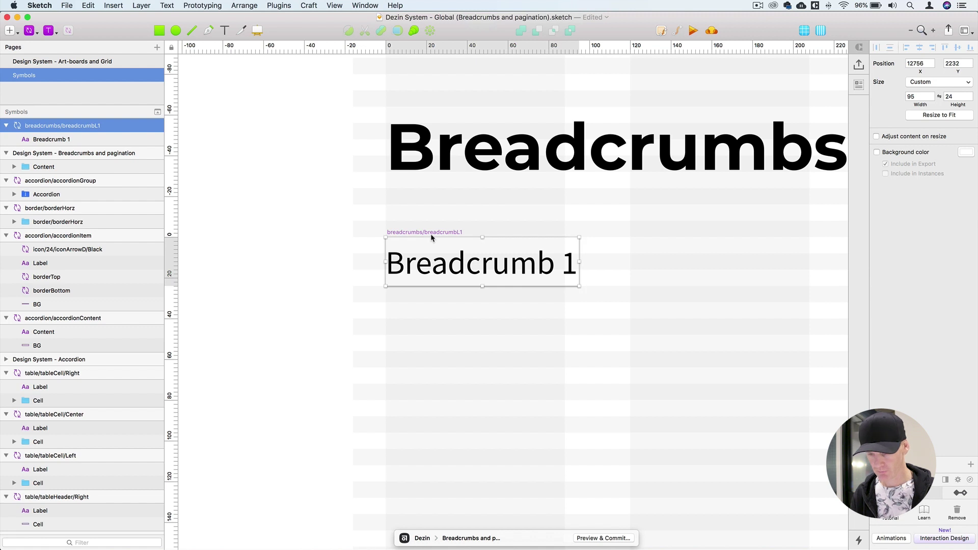
pyautogui.press('super+minus')
pyautogui.press('super+minus')
pyautogui.press('super+minus')
pyautogui.scroll(-4, 425, 238)
pyautogui.hscroll(6, 426, 238)
pyautogui.click(299, 123)
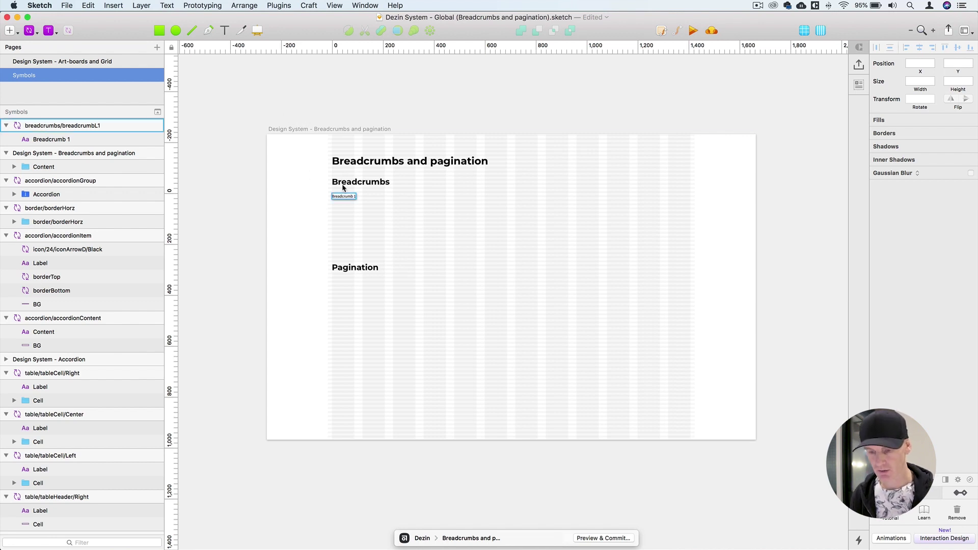
# Resize the breadcrumbL1 symbol master to a width of 1408 and a height of 40.
pyautogui.click(342, 194)
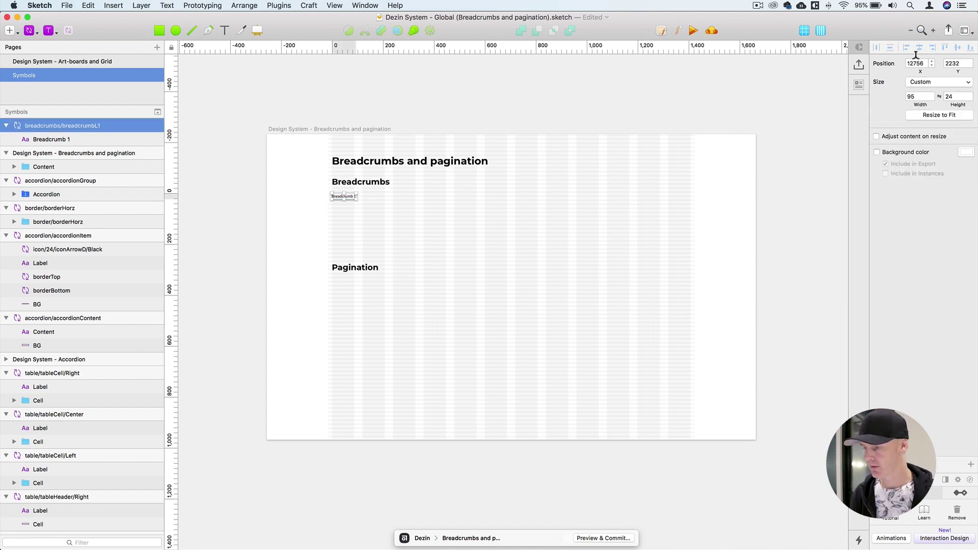
pyautogui.click(912, 95)
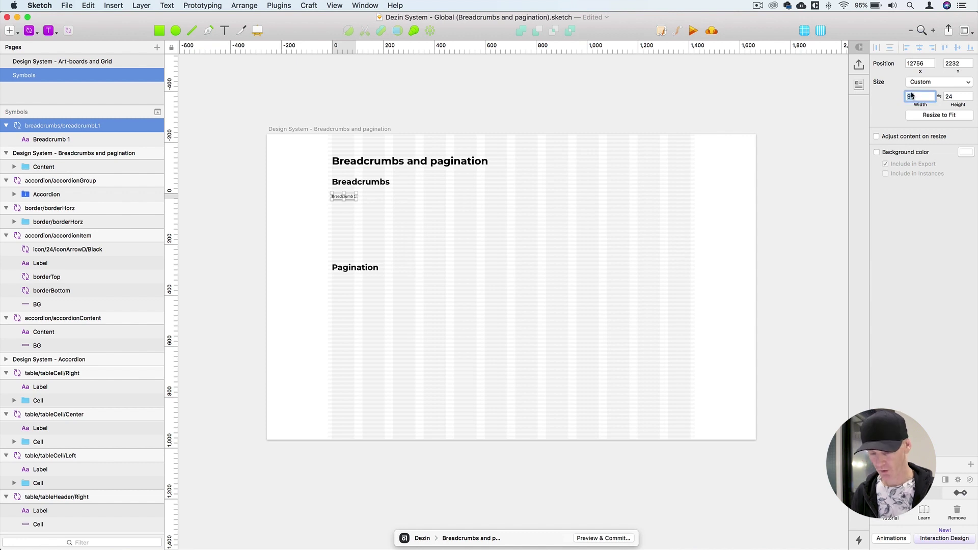
pyautogui.write('1408')
pyautogui.press('Return')
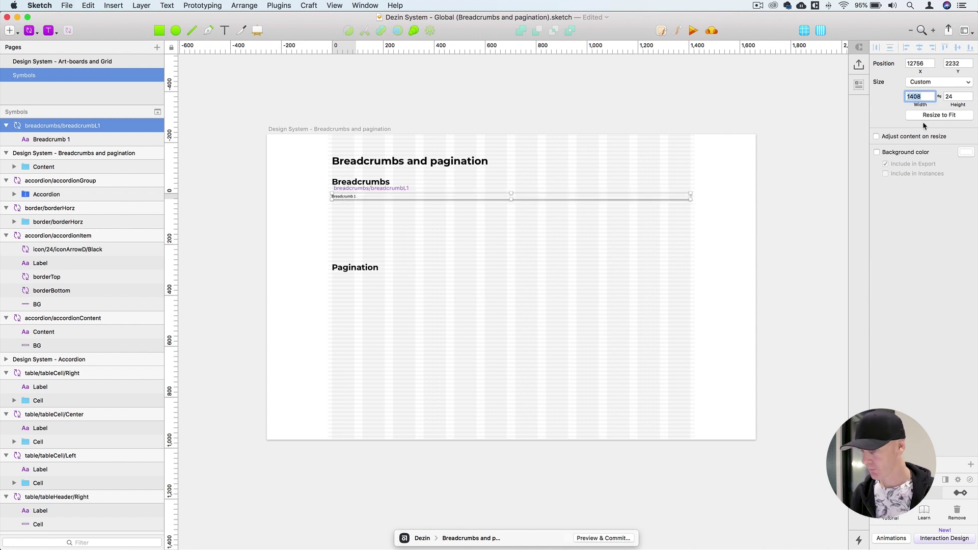
pyautogui.click(960, 93)
pyautogui.write('44')
pyautogui.press('Return')
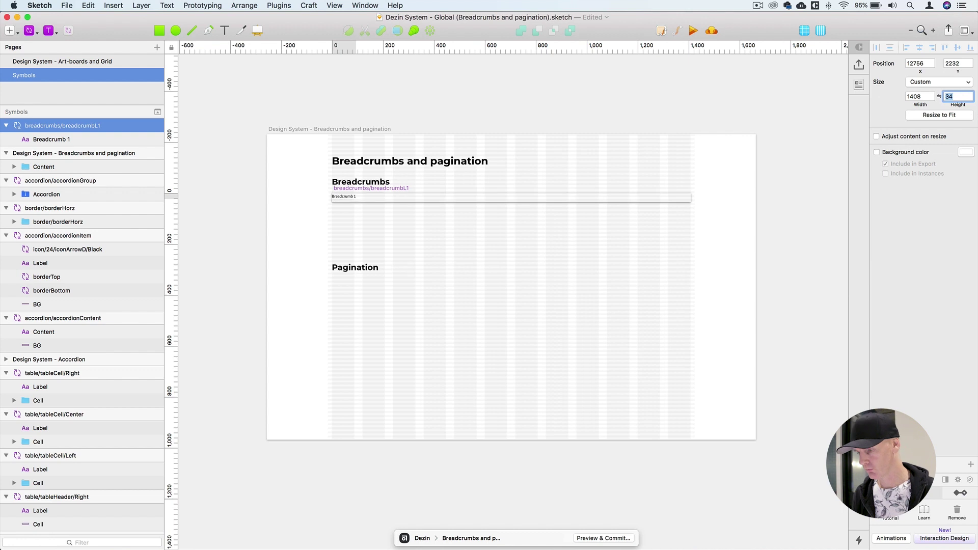
pyautogui.write('42')
pyautogui.press('Return')
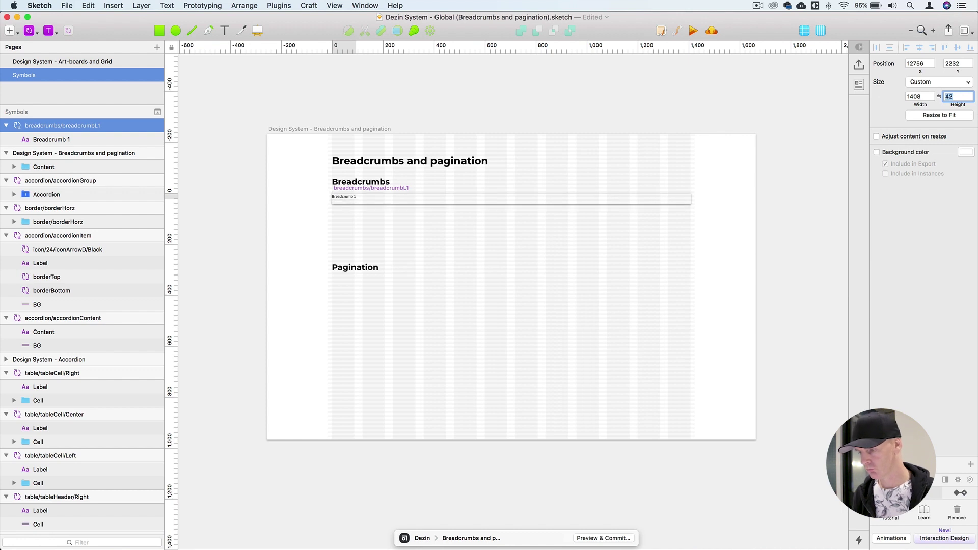
pyautogui.write('40')
pyautogui.press('Return')
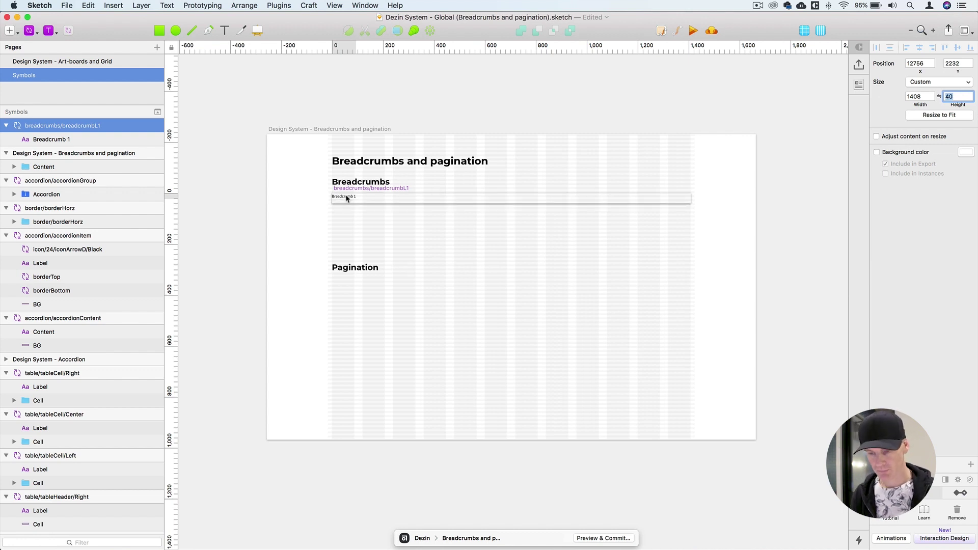
# Nudge the "Breadcrumb 1" text down to Y 6 within the symbol master.
pyautogui.press('Escape')
pyautogui.press('super+plus')
pyautogui.press('super+plus')
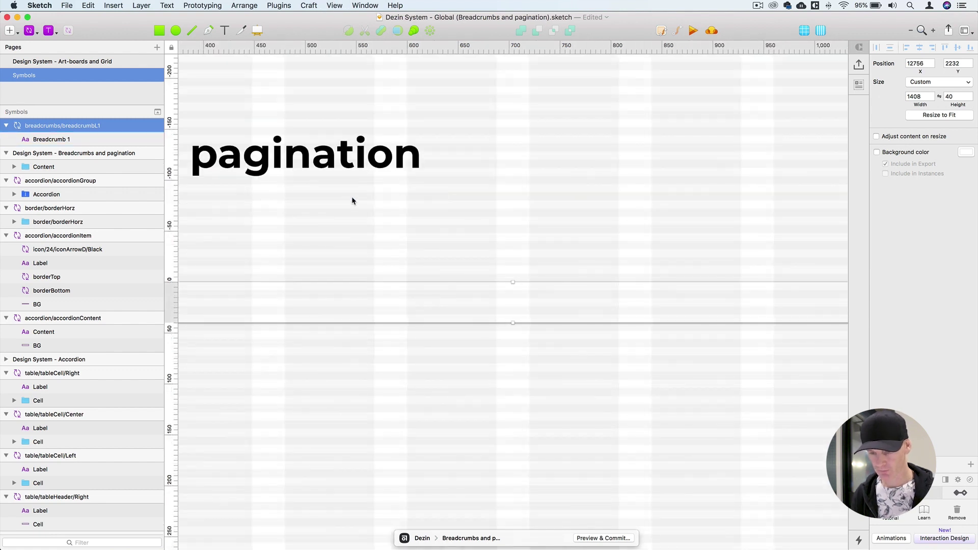
pyautogui.click(353, 202)
pyautogui.moveTo(185, 229); pyautogui.dragTo(711, 166)
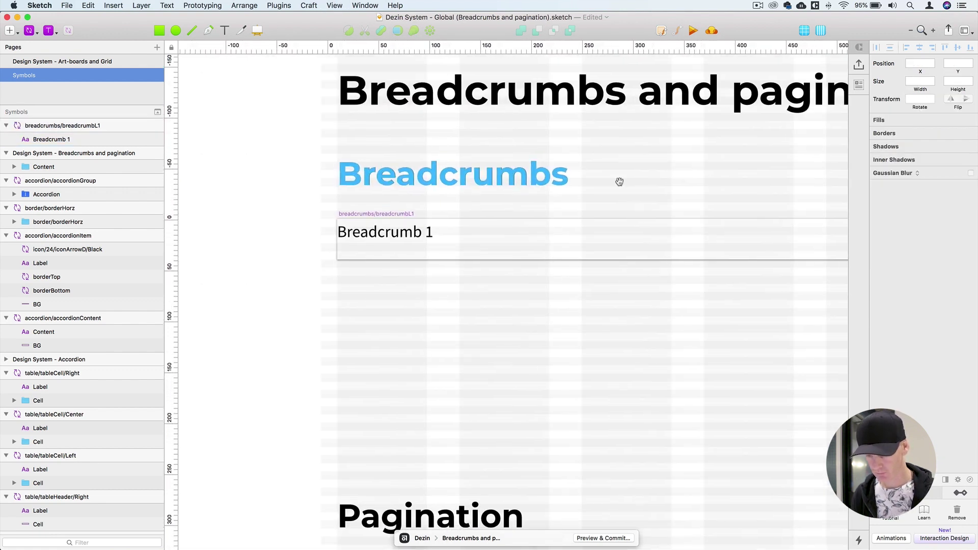
pyautogui.click(369, 233)
pyautogui.press('Down')
pyautogui.press('Down')
pyautogui.press('Down')
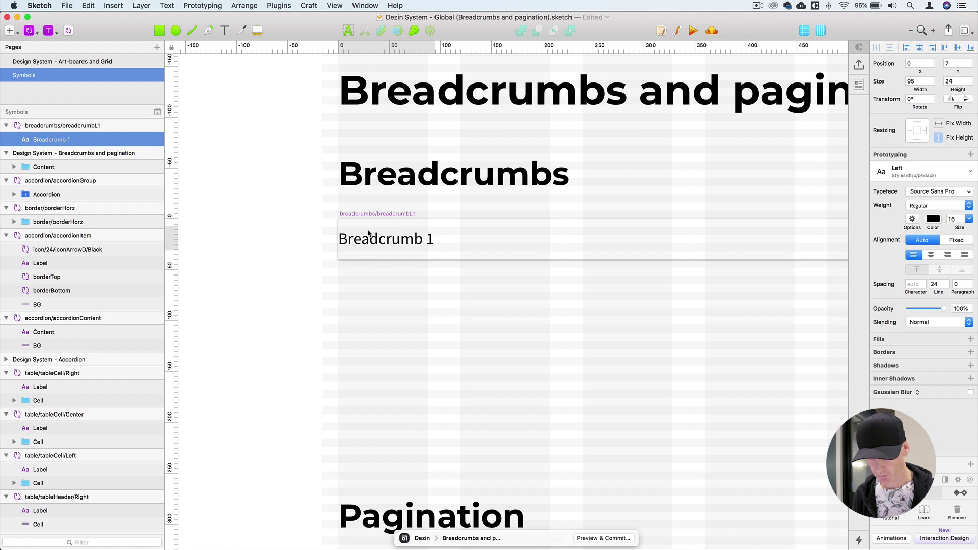
pyautogui.press('super+plus')
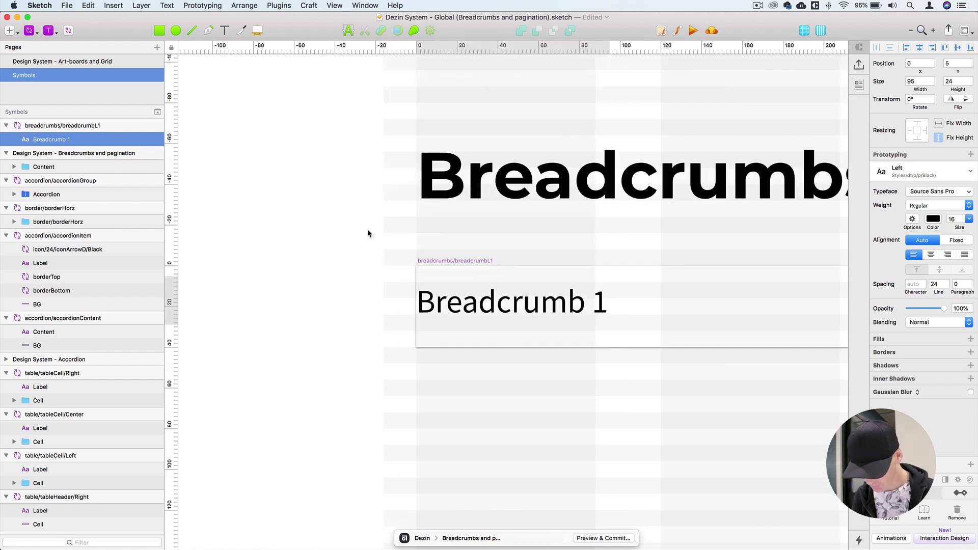
pyautogui.press('super+minus')
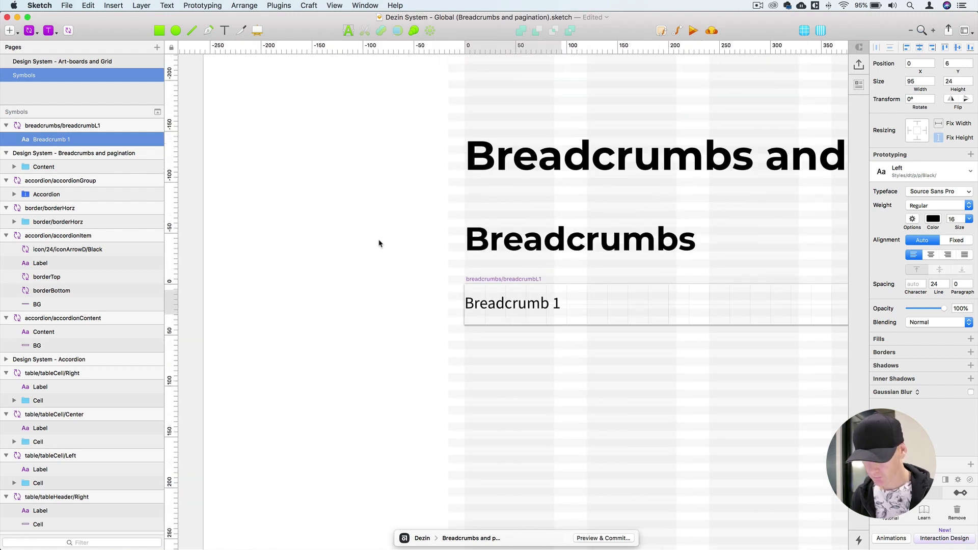
pyautogui.hscroll(2, 356, 323)
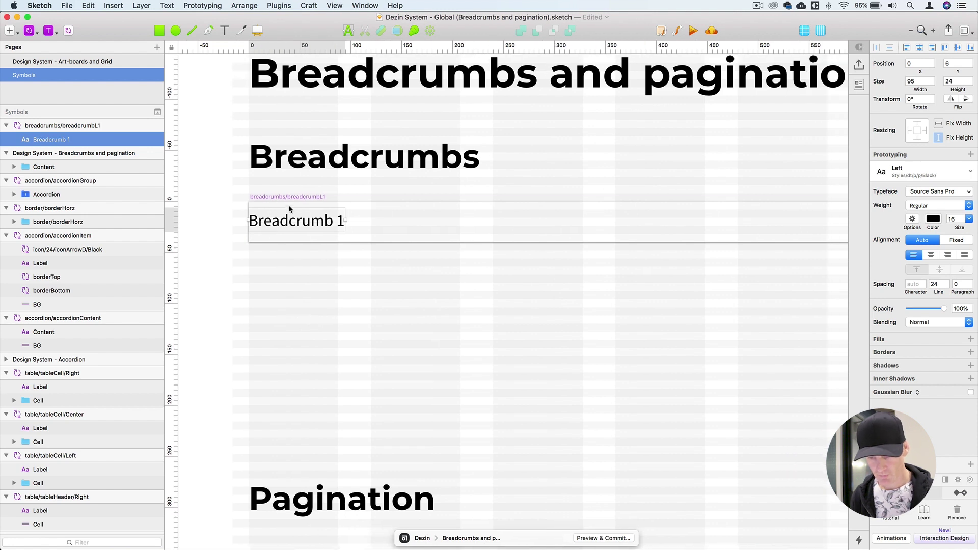
# Group the "Breadcrumb 1" text inside the symbol master and name the group "Breadcrumbs".
pyautogui.press('super+minus')
pyautogui.press('super+g')
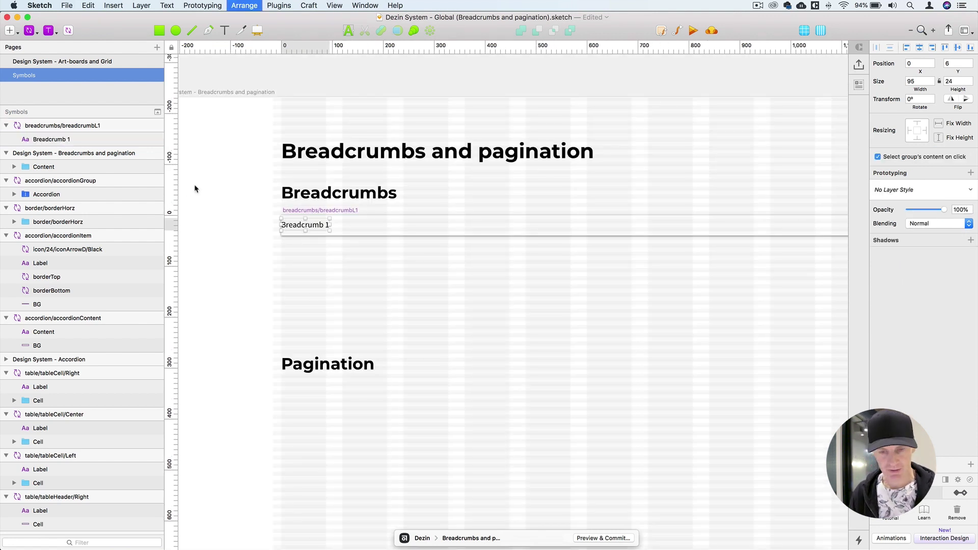
pyautogui.doubleClick(47, 141)
pyautogui.write('Breadcrumbs')
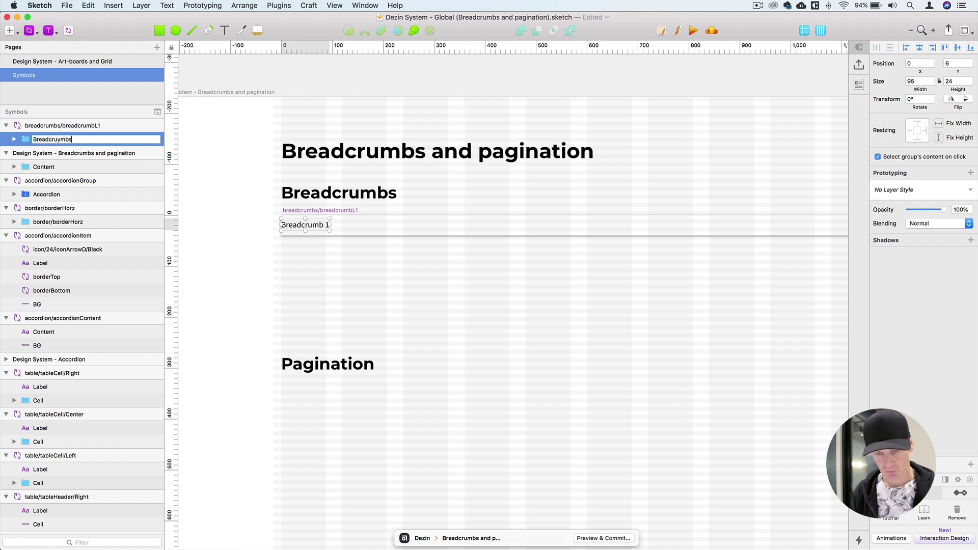
pyautogui.press('Return')
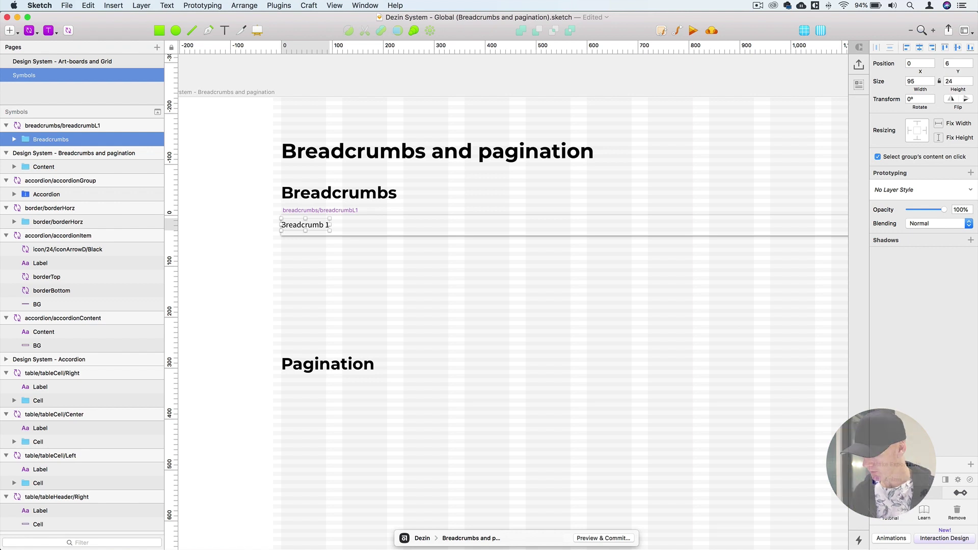
# Turn the Breadcrumbs group inside the breadcrumbL1 symbol master into a vertical Anima stack.
pyautogui.click(887, 495)
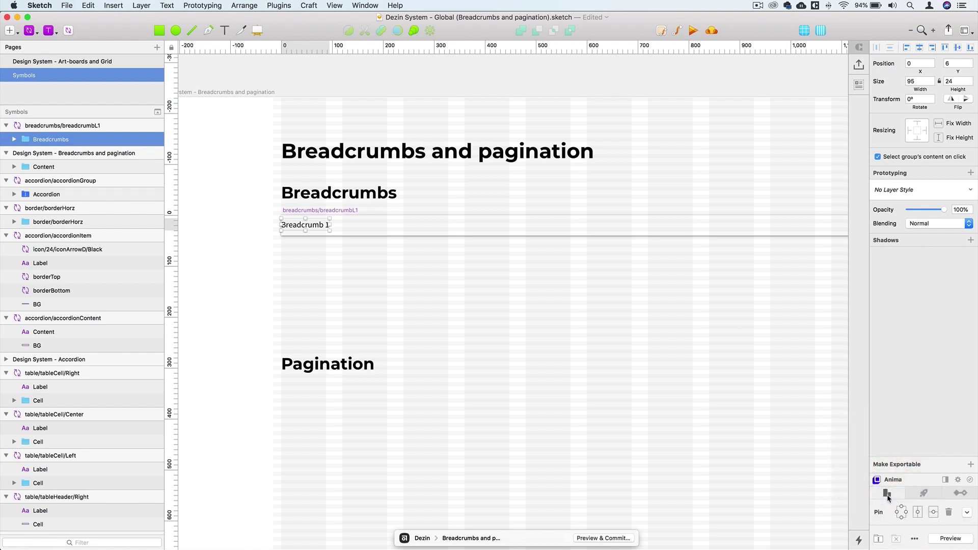
pyautogui.click(876, 539)
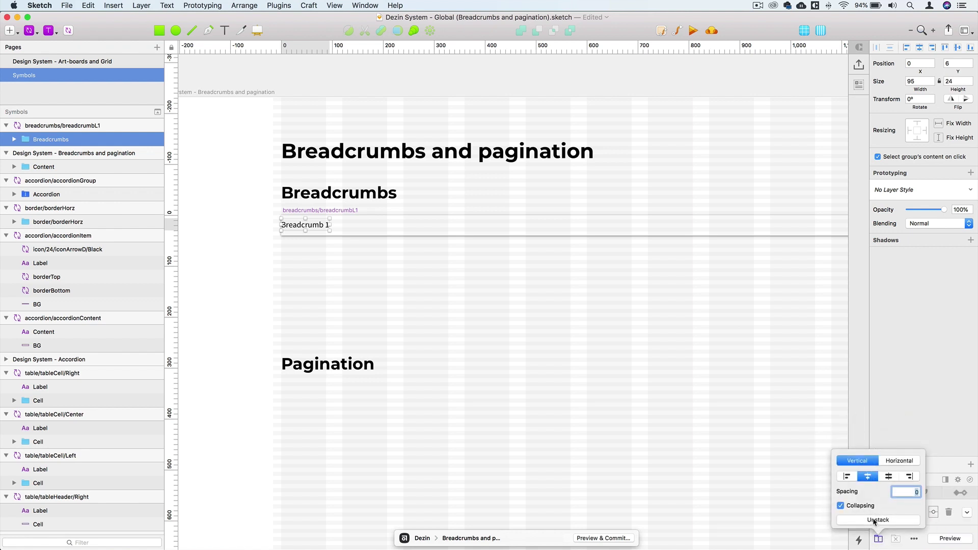
pyautogui.doubleClick(322, 227)
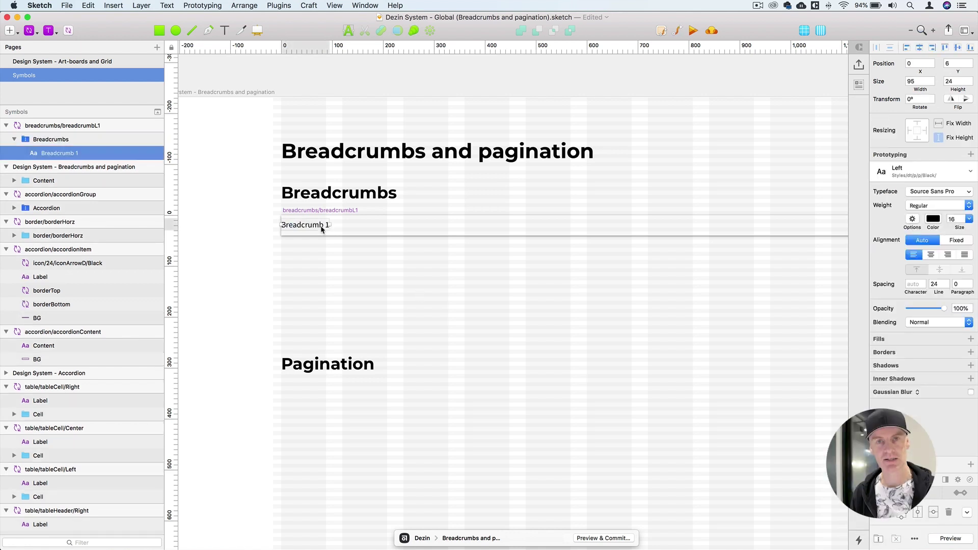
# Draw a rectangle over the breadcrumbL1 symbol master and set its size to 1408 wide and 40 high.
pyautogui.click(322, 214)
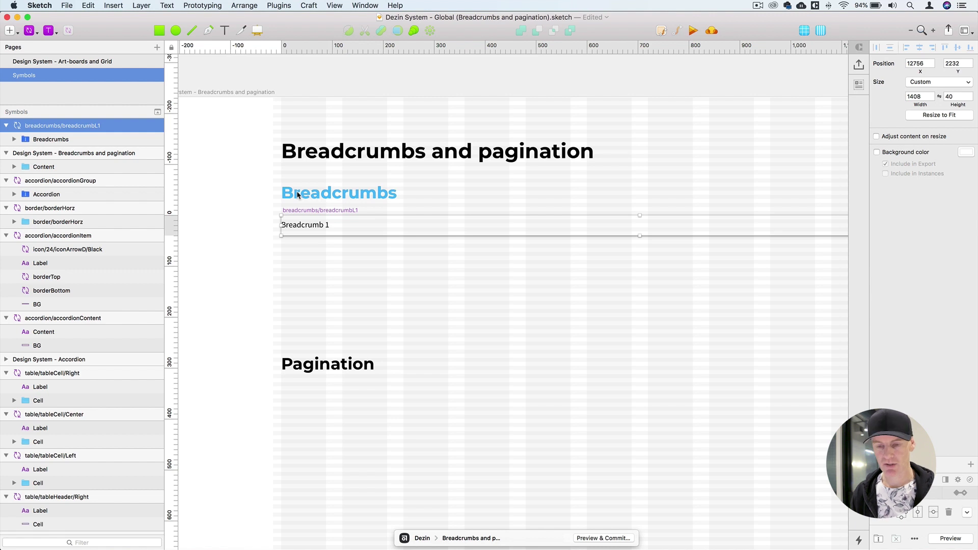
pyautogui.press('r')
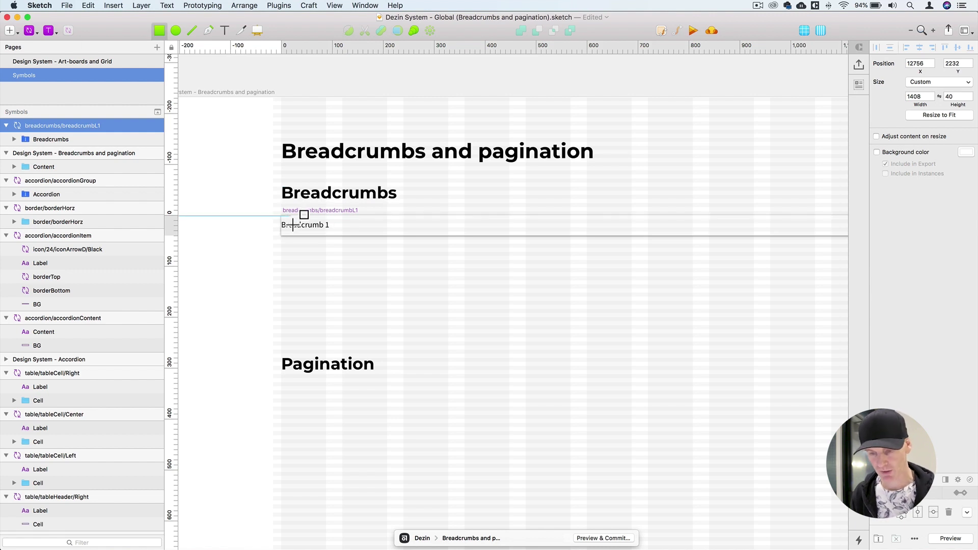
pyautogui.moveTo(281, 215); pyautogui.dragTo(821, 236)
pyautogui.hscroll(5, 819, 237)
pyautogui.hscroll(6, 820, 236)
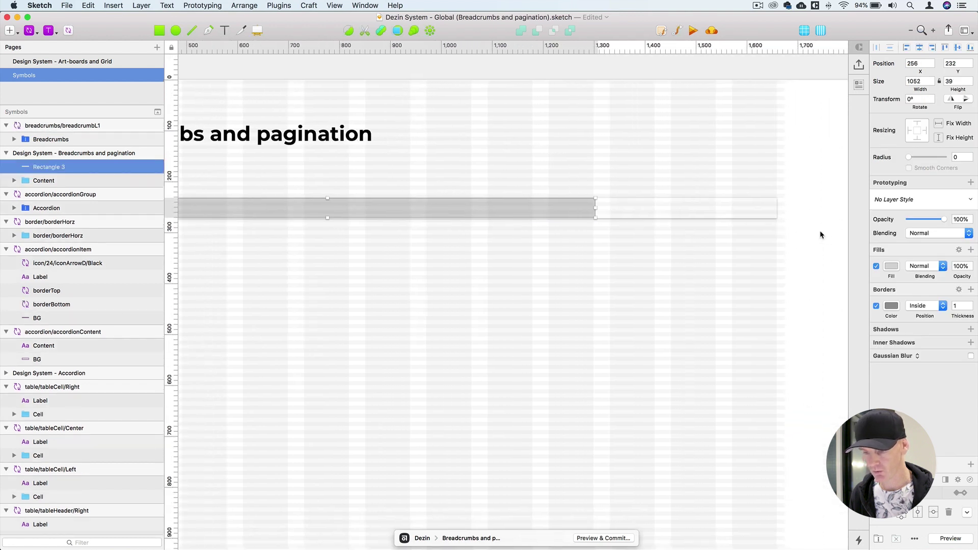
pyautogui.click(915, 82)
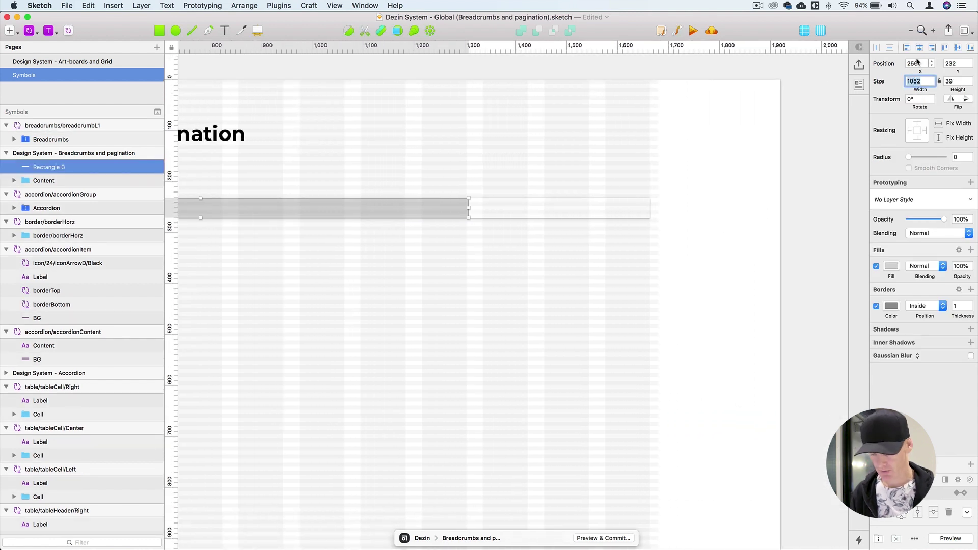
pyautogui.write('1408')
pyautogui.press('Tab')
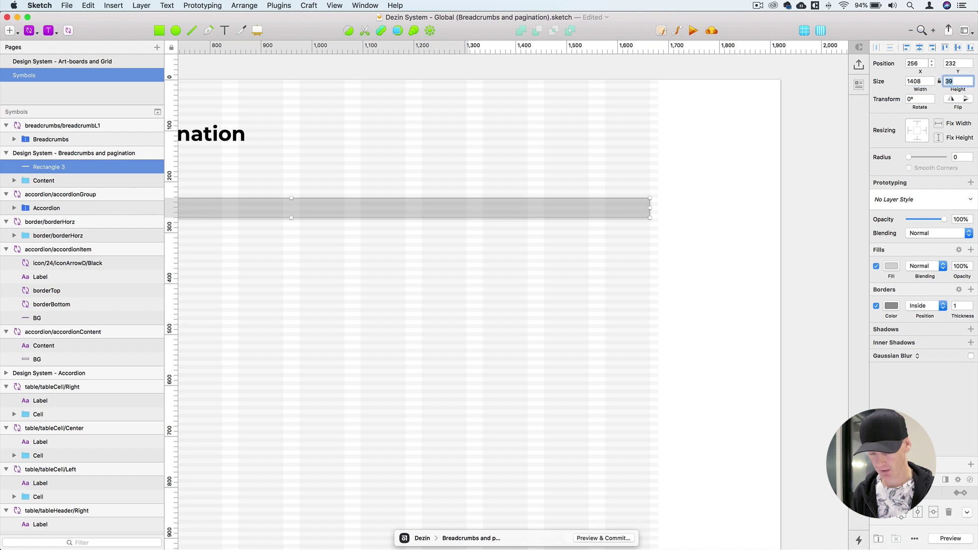
pyautogui.write('40')
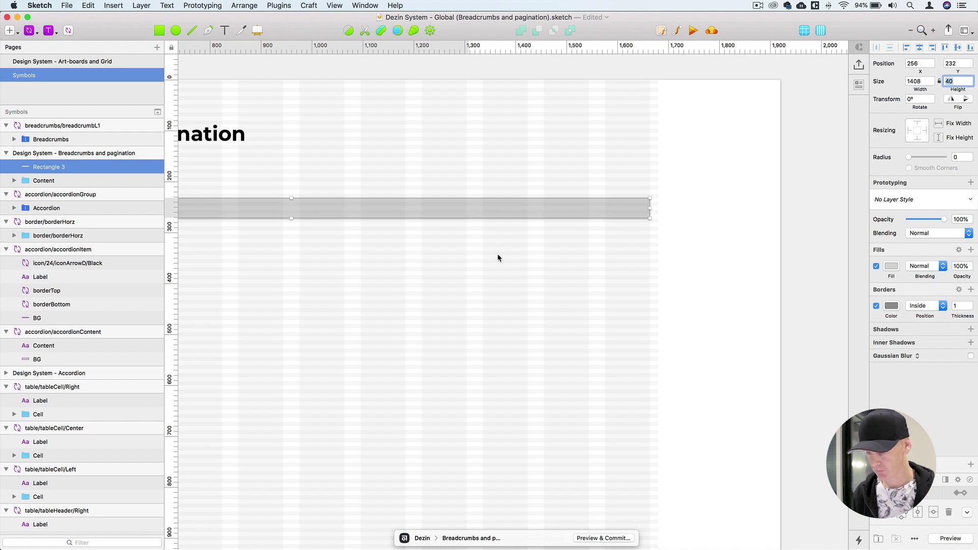
pyautogui.press('Return')
pyautogui.hscroll(-10, 499, 258)
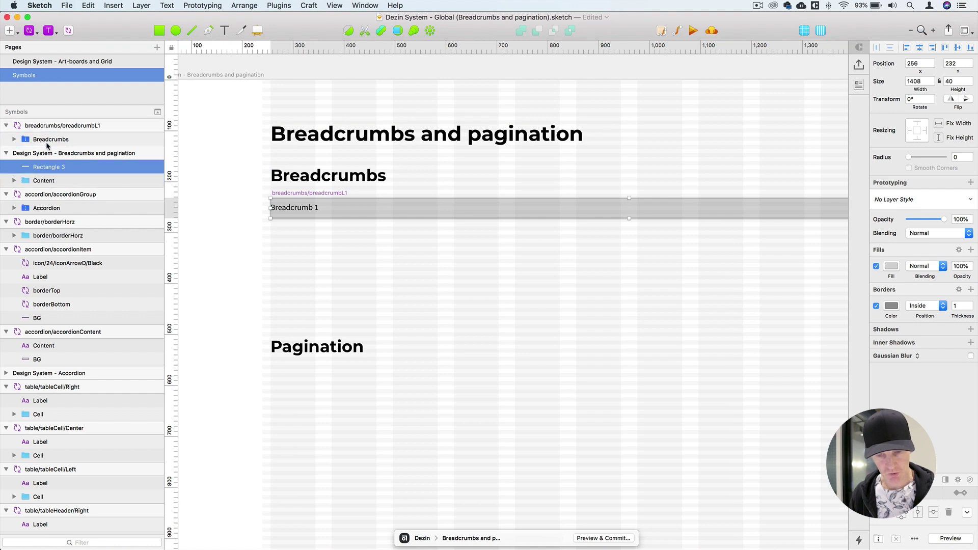
# Move the rectangle into the breadcrumbL1 symbol beneath the Breadcrumbs group and rename it BG.
pyautogui.moveTo(47, 146); pyautogui.dragTo(49, 148)
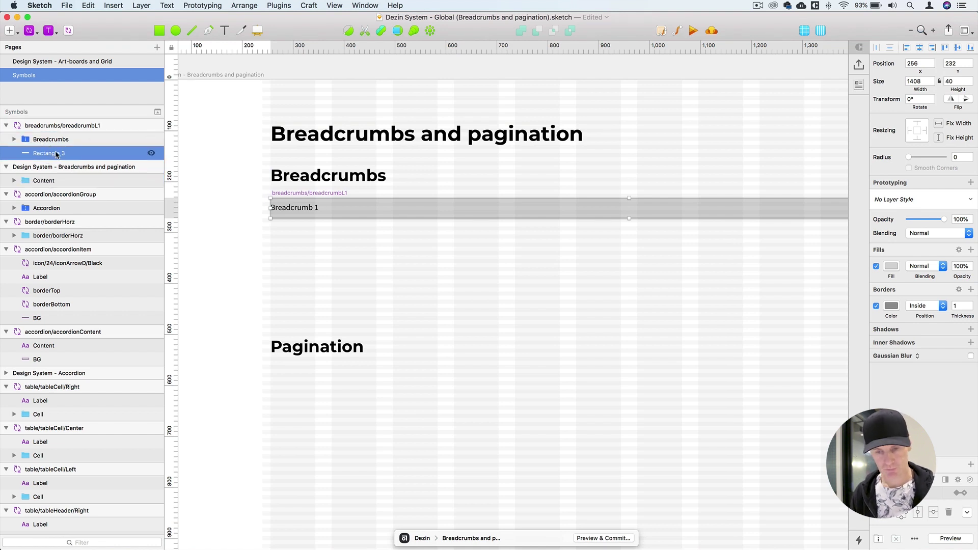
pyautogui.doubleClick(56, 153)
pyautogui.write('BG')
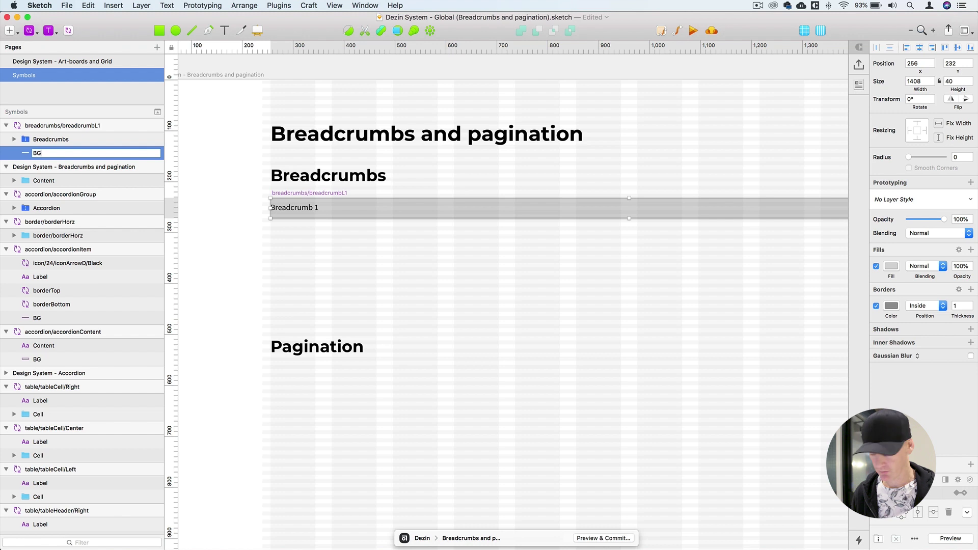
pyautogui.press('Return')
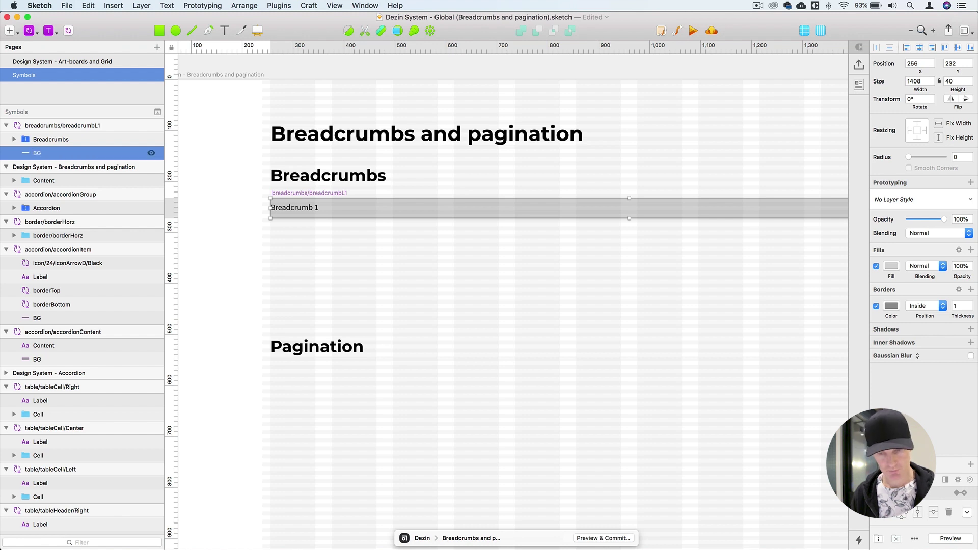
# Apply the shape/surface/BoundingBox layer style to BG and pin it to all four edges for resizing.
pyautogui.click(920, 201)
pyautogui.moveTo(911, 243)
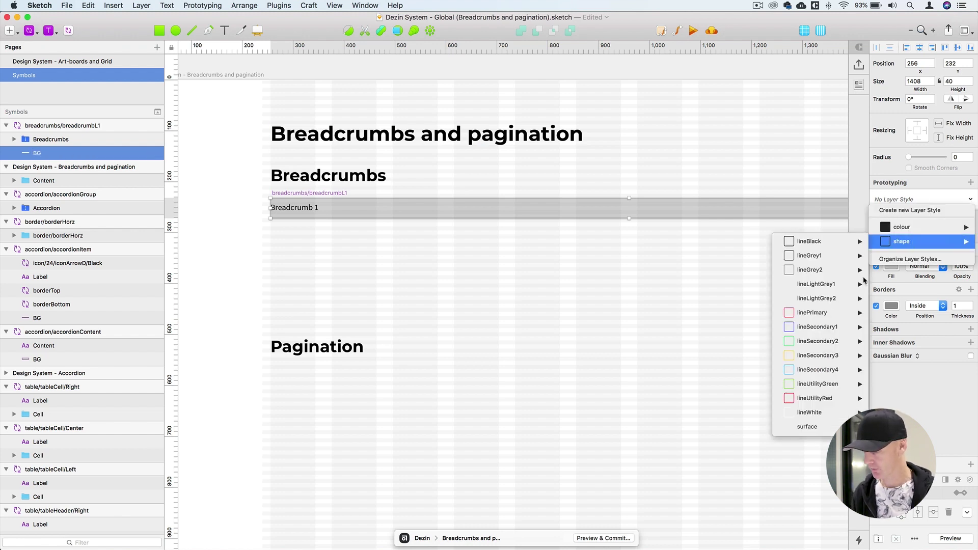
pyautogui.moveTo(822, 426)
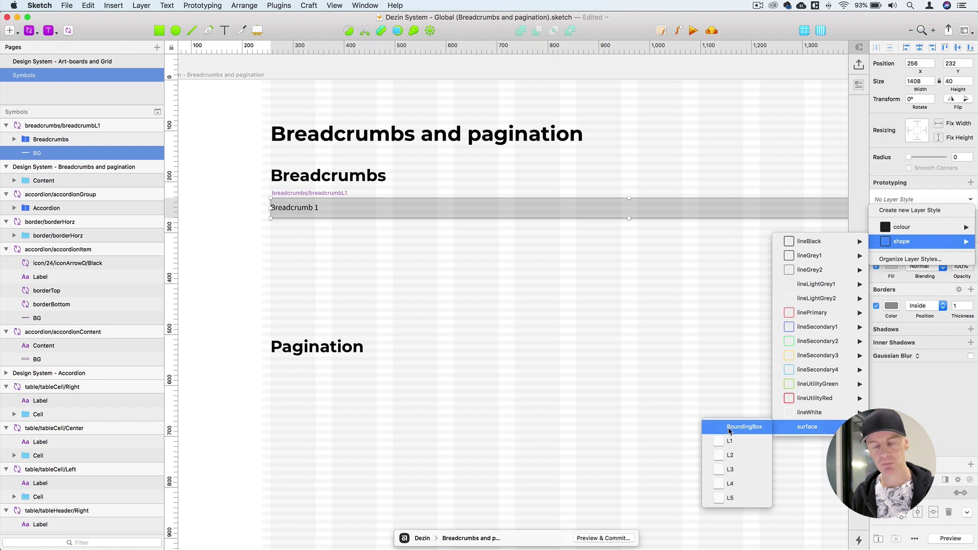
pyautogui.click(729, 431)
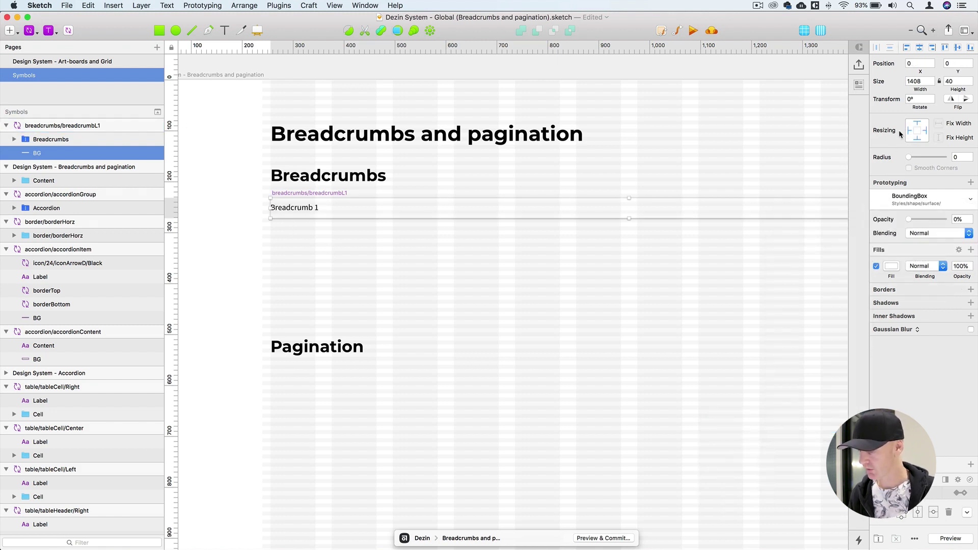
# Pin the Breadcrumbs group to the left edge with fixed width and height, and pin its Breadcrumb 1 text to the left.
pyautogui.doubleClick(303, 208)
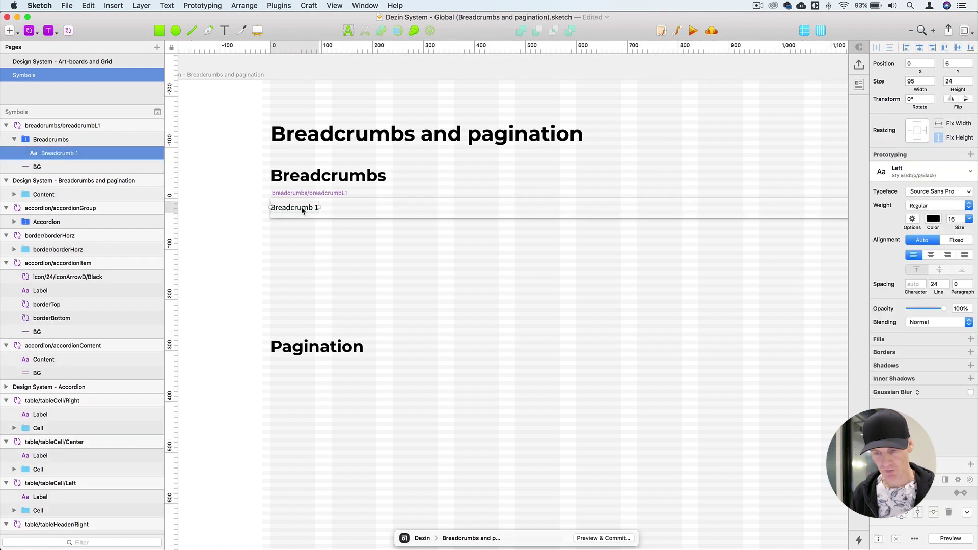
pyautogui.press('Escape')
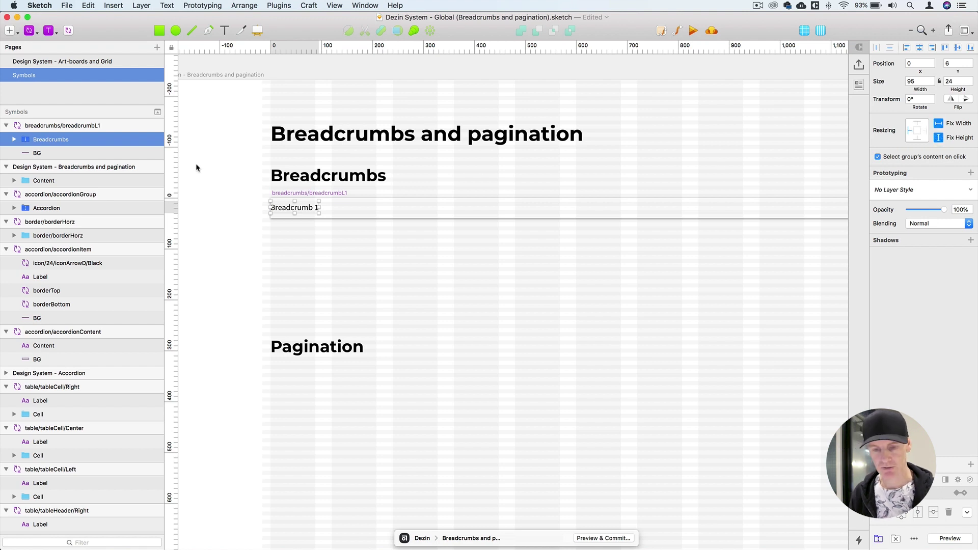
pyautogui.click(14, 140)
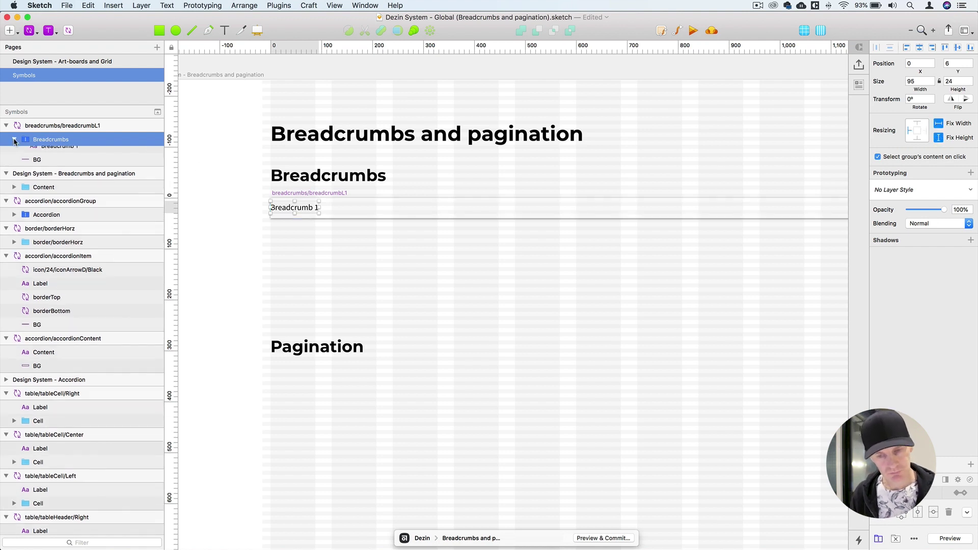
pyautogui.click(56, 154)
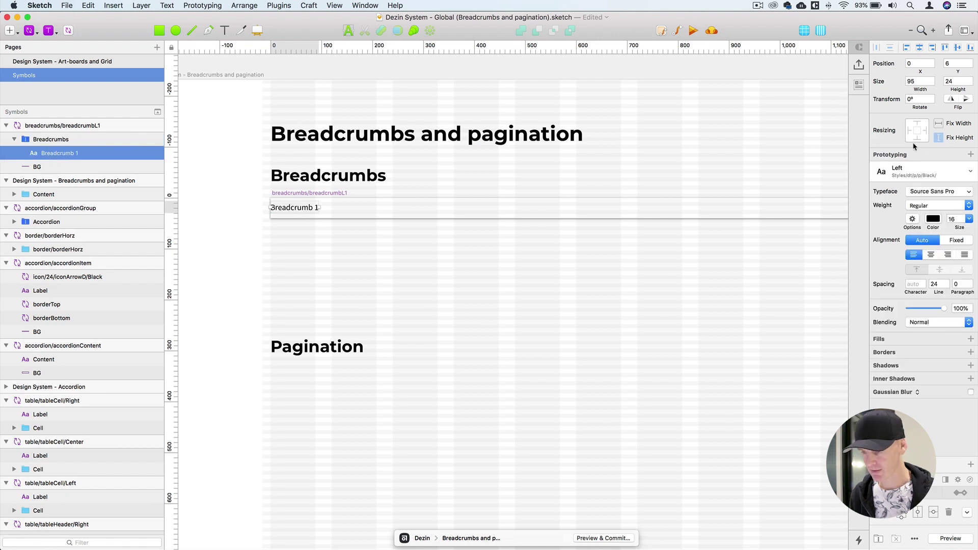
# Enable "Adjust content on resize" for the breadcrumbL1 symbol master and collapse its Breadcrumbs group in the layer list.
pyautogui.click(242, 171)
pyautogui.click(310, 194)
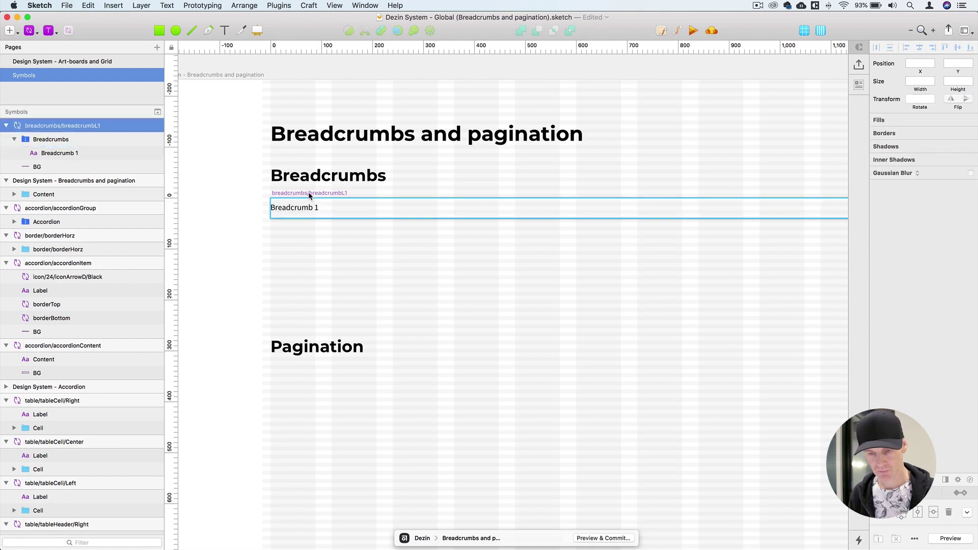
pyautogui.click(15, 139)
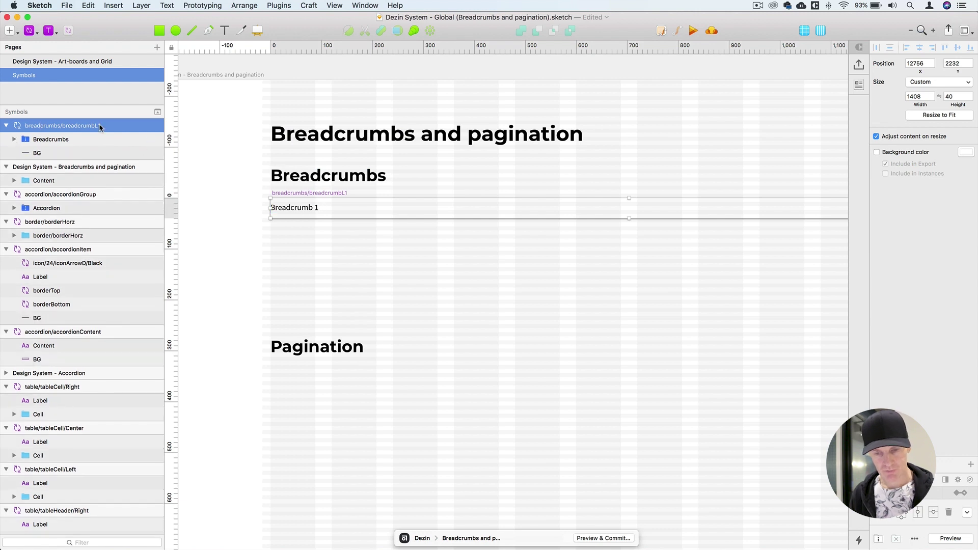
# Duplicate the breadcrumbL1 symbol master below the original and nudge the copy down to Y 2304, aligned with the row grid.
pyautogui.scroll(-1, 331, 238)
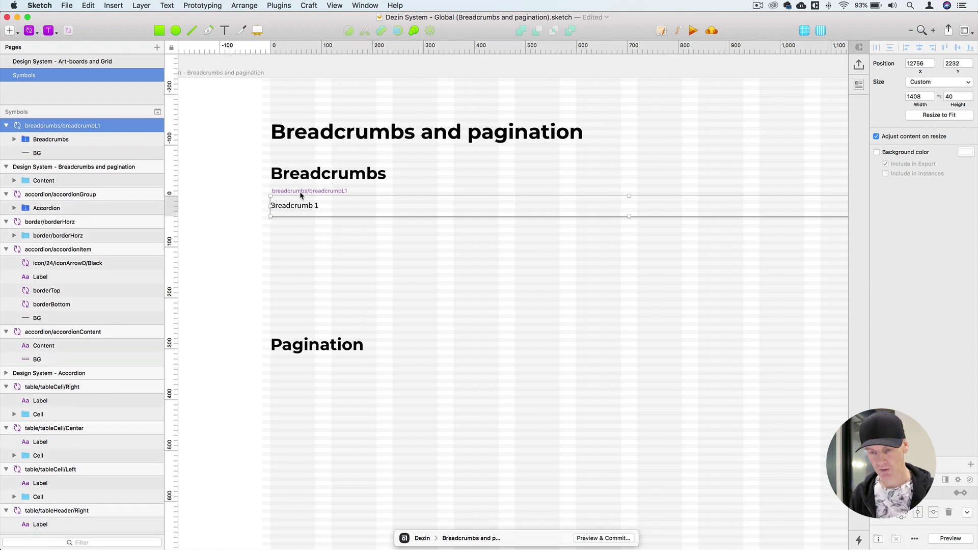
pyautogui.moveTo(300, 195); pyautogui.dragTo(301, 230)
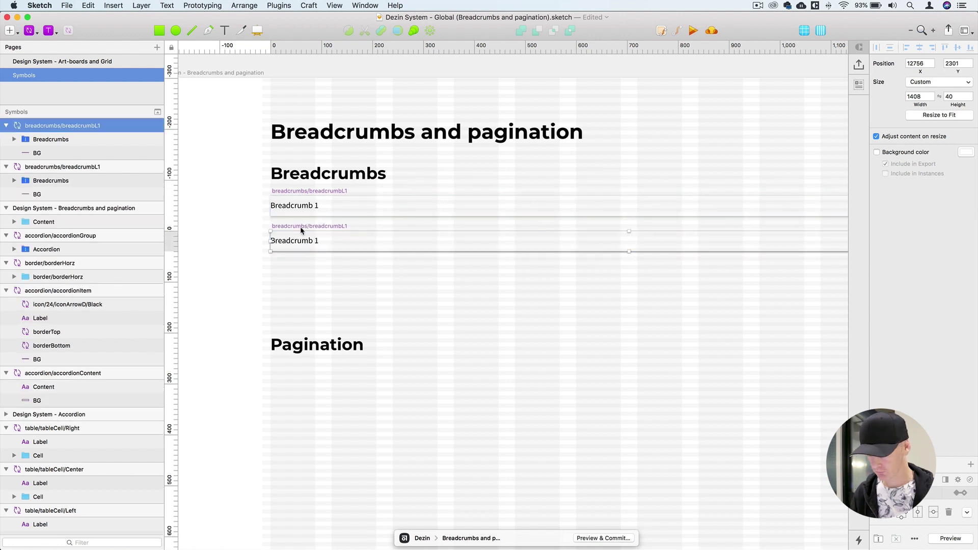
pyautogui.press('super+plus')
pyautogui.press('super+plus')
pyautogui.hscroll(-12, 301, 230)
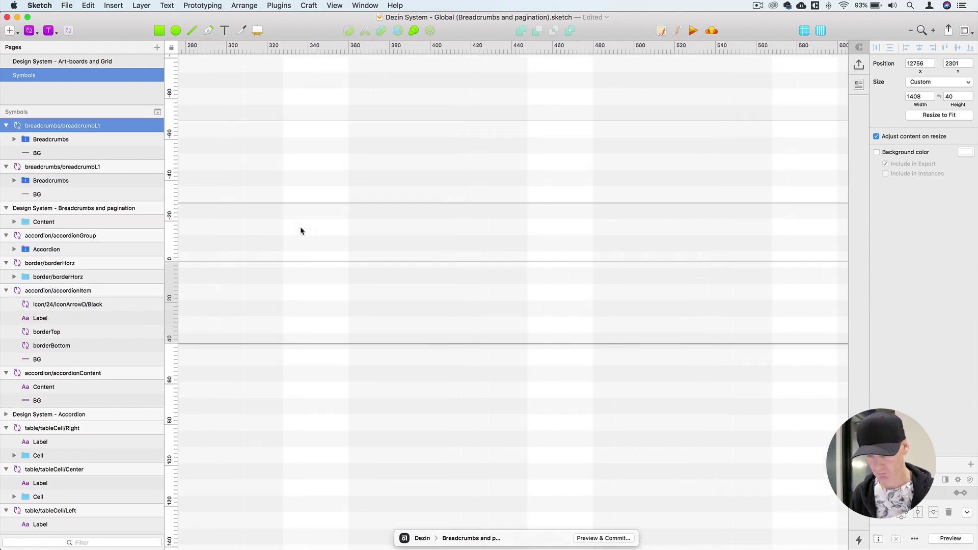
pyautogui.hscroll(-10, 288, 228)
pyautogui.press('Down')
pyautogui.press('Down')
pyautogui.press('Down')
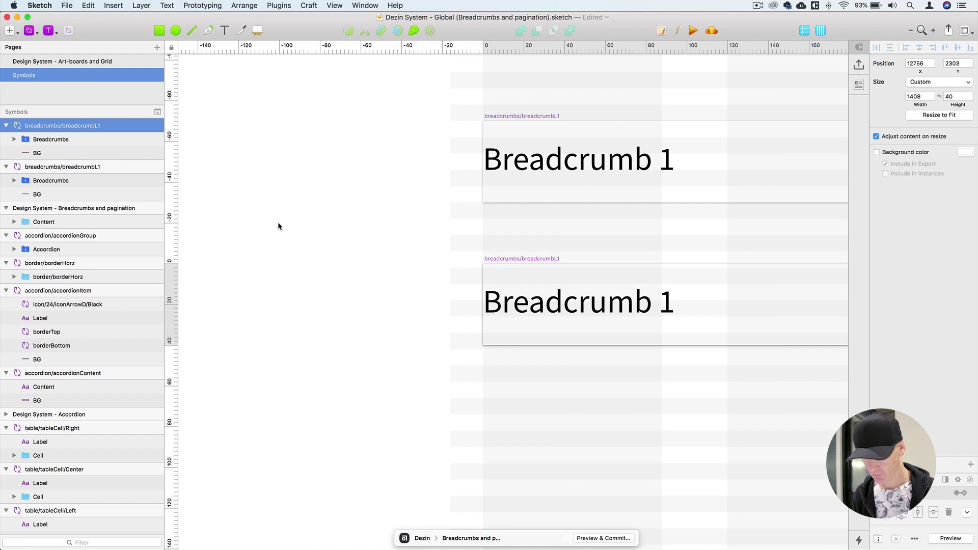
pyautogui.press('super+minus')
pyautogui.hscroll(5, 279, 227)
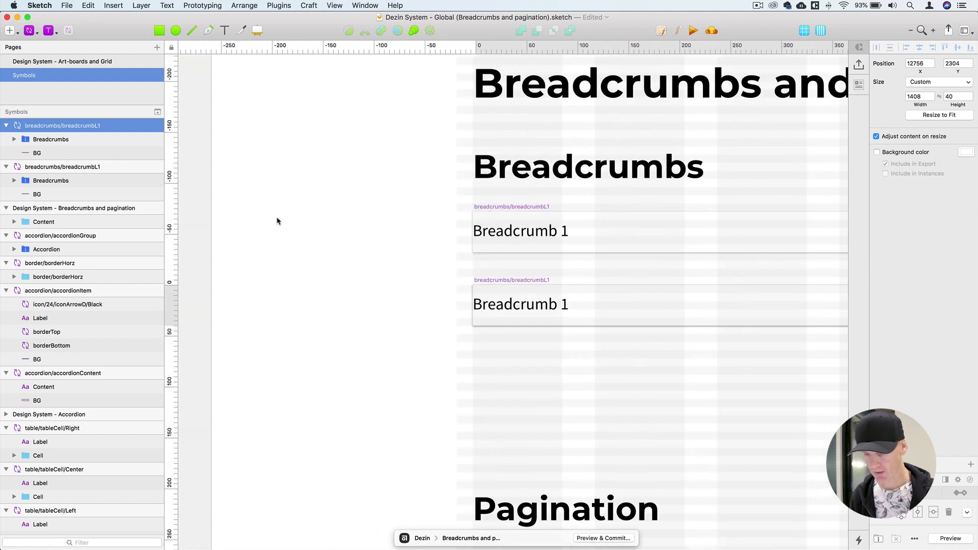
pyautogui.click(308, 360)
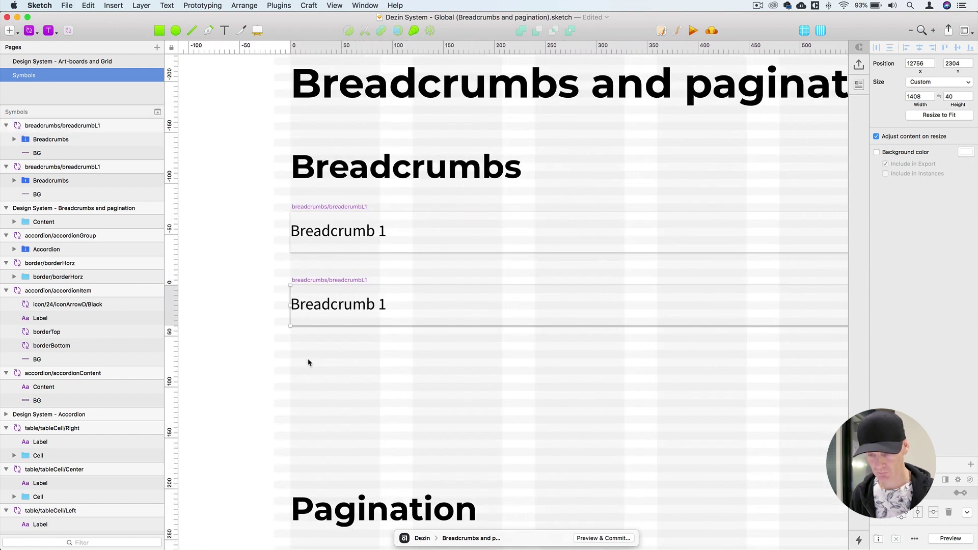
# Duplicate the Breadcrumb 1 text to the right of the original inside the lower symbol copy.
pyautogui.keyDown('super'); pyautogui.click(334, 307); pyautogui.keyUp('super')
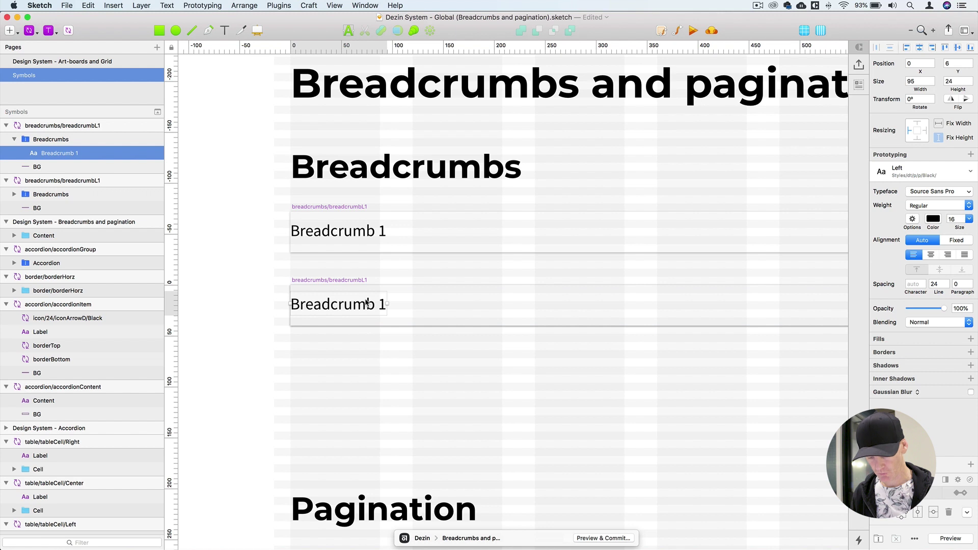
pyautogui.moveTo(366, 304); pyautogui.dragTo(474, 298)
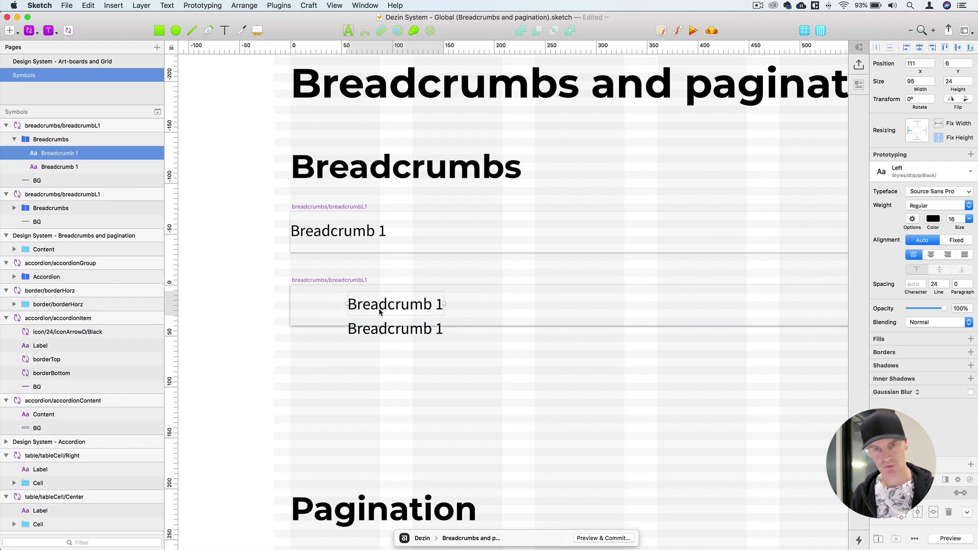
# Change the stack direction of the Breadcrumbs group in the upper breadcrumbL1 symbol to Horizontal.
pyautogui.click(338, 231)
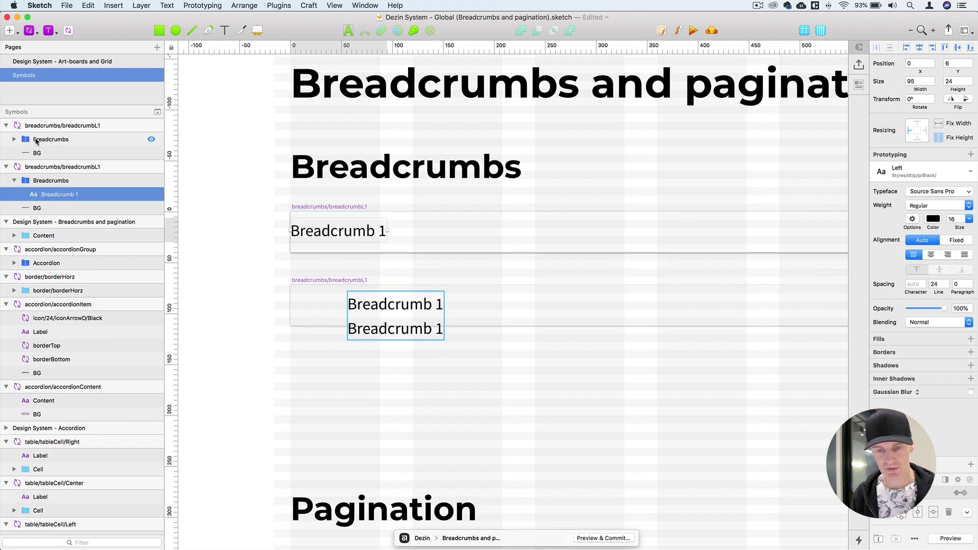
pyautogui.click(46, 181)
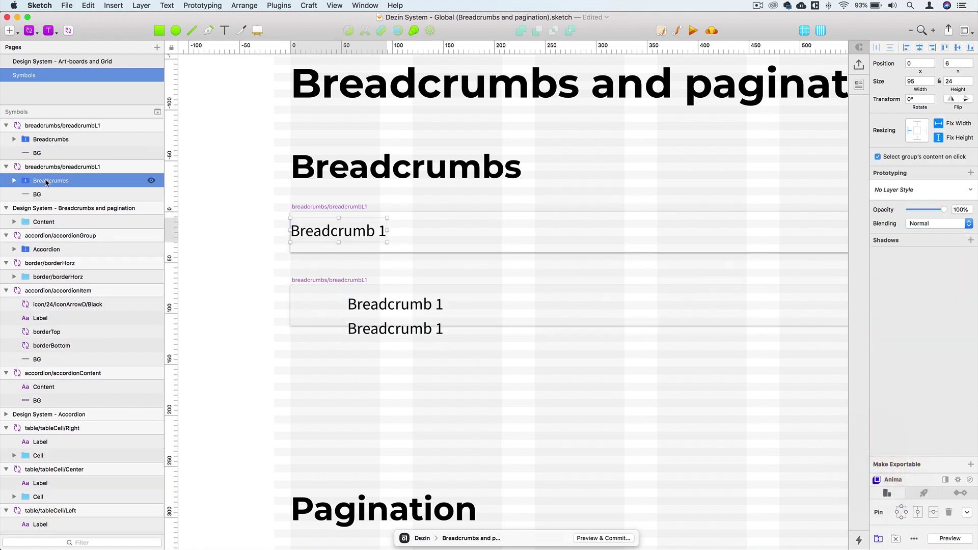
pyautogui.click(879, 540)
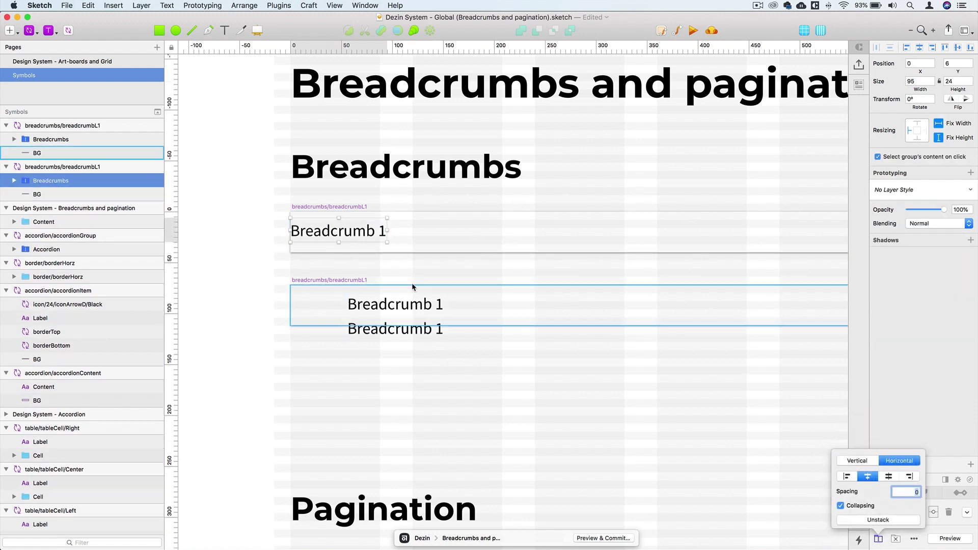
# Change the stack direction of the Breadcrumbs group in the lower breadcrumbL1 symbol to Horizontal.
pyautogui.click(377, 304)
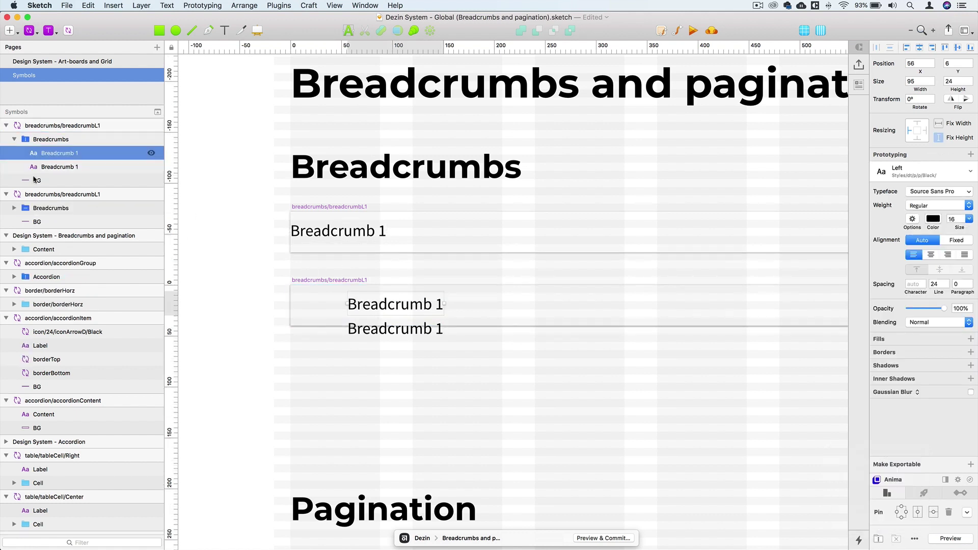
pyautogui.click(55, 139)
pyautogui.click(879, 540)
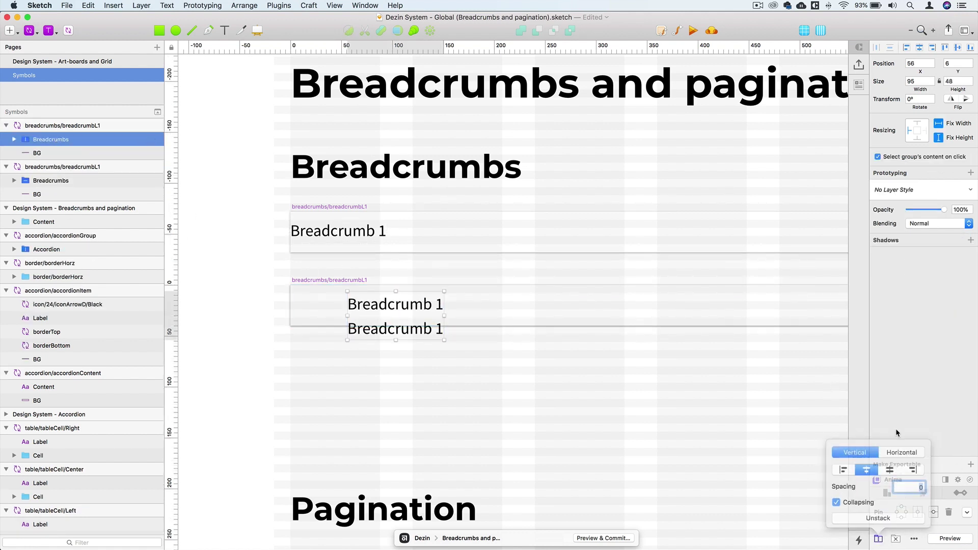
pyautogui.click(907, 461)
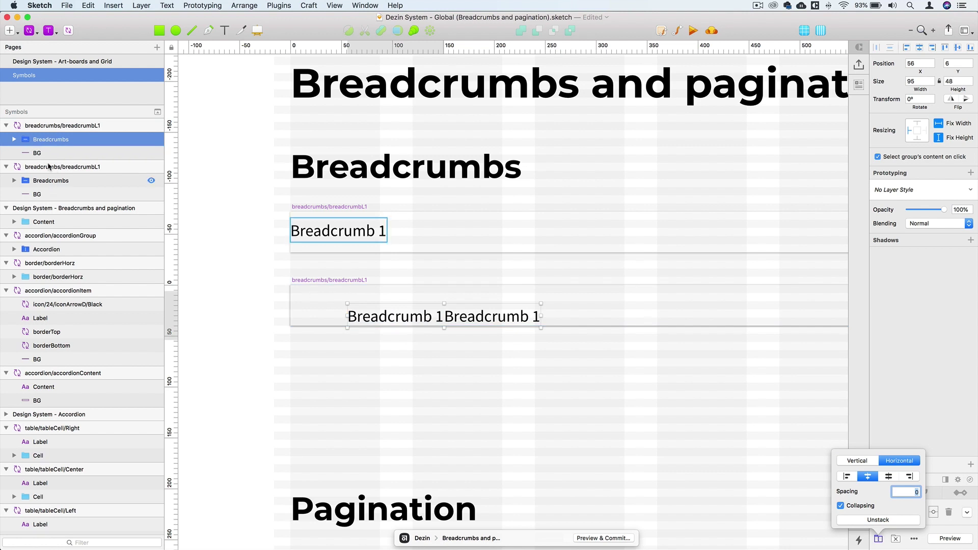
# Move the Breadcrumbs group in the lower symbol to X 0, Y 6.
pyautogui.doubleClick(41, 140)
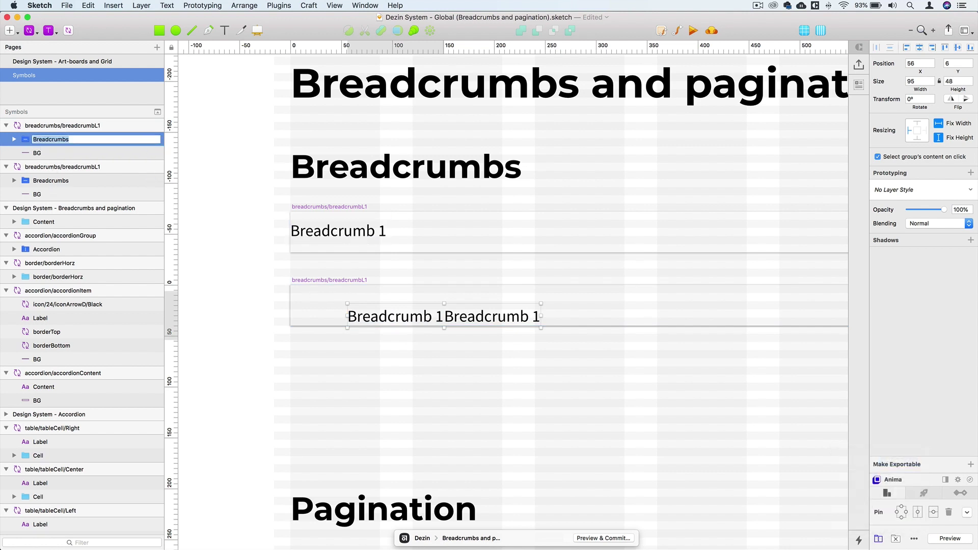
pyautogui.click(372, 317)
pyautogui.click(371, 317)
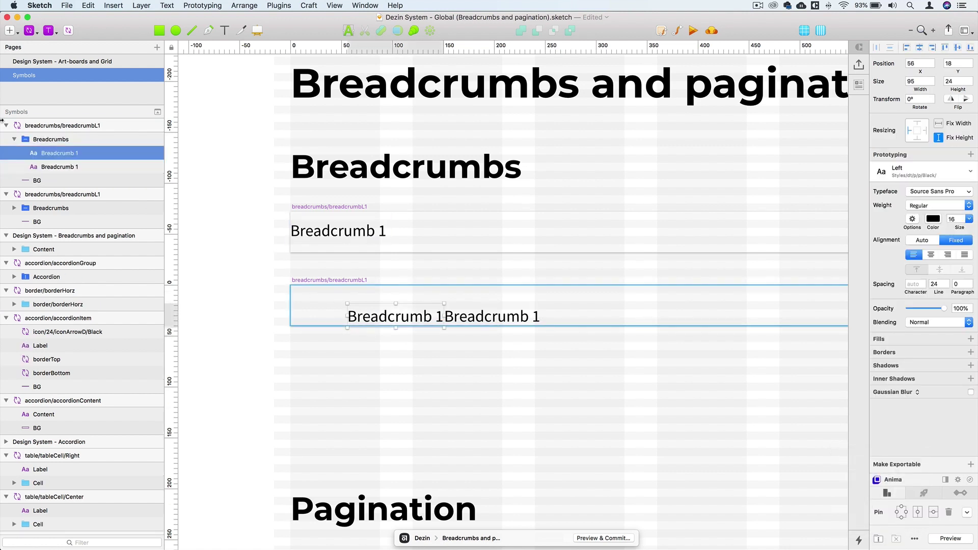
pyautogui.click(41, 138)
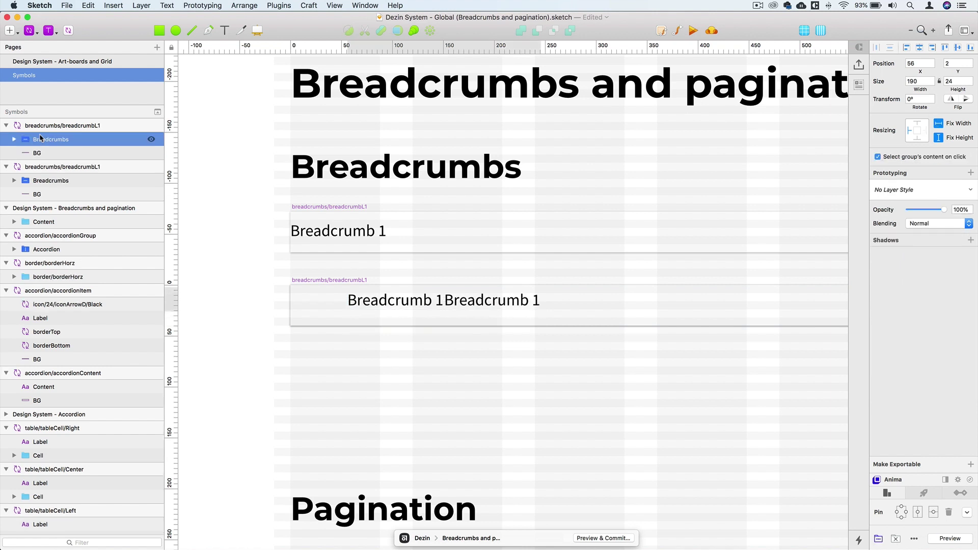
pyautogui.press('Down')
pyautogui.press('Down')
pyautogui.press('Down')
pyautogui.press('Down')
pyautogui.hotkey('shift', 'Left')
pyautogui.hotkey('shift', 'Left')
pyautogui.hotkey('shift', 'Left')
pyautogui.hotkey('shift', 'Left')
pyautogui.hotkey('shift', 'Left')
pyautogui.hotkey('shift', 'Left')
pyautogui.hotkey('shift', 'Left')
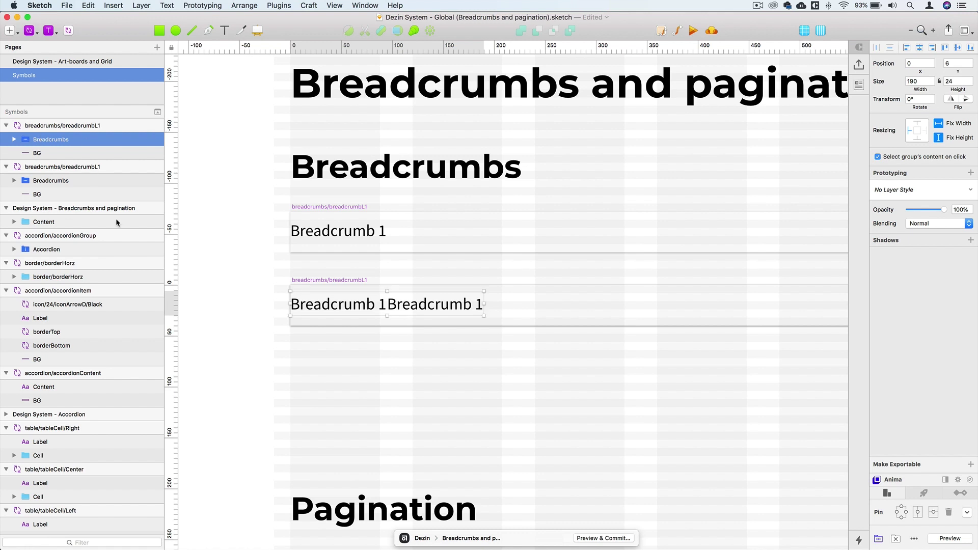
# Change the second text in the lower symbol's Breadcrumbs group to "Breadcrumb 2".
pyautogui.click(336, 304)
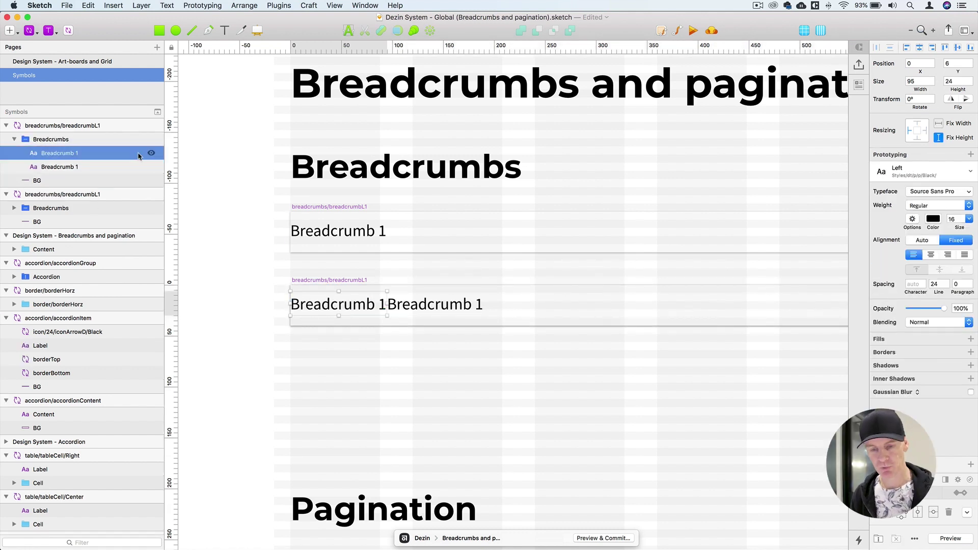
pyautogui.click(448, 304)
pyautogui.doubleClick(449, 305)
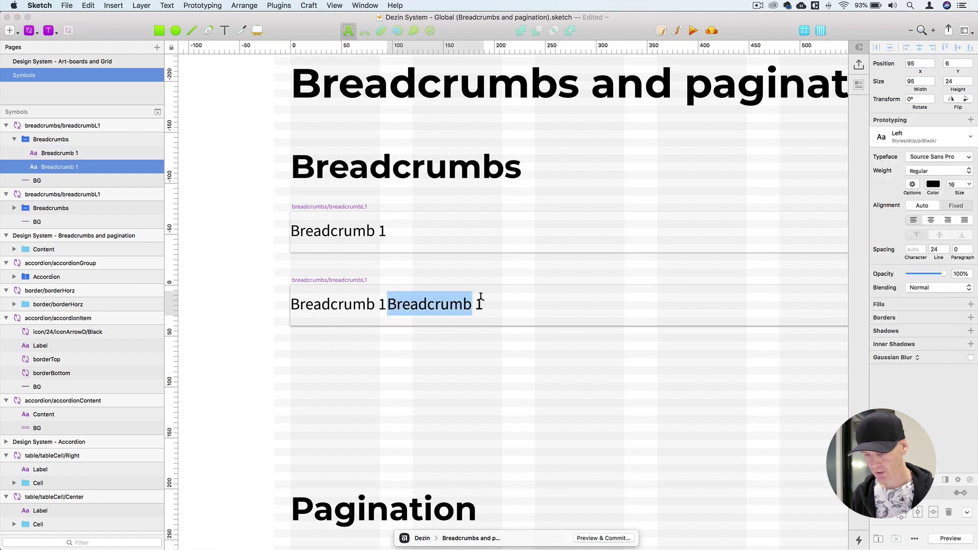
pyautogui.doubleClick(477, 296)
pyautogui.write('2')
pyautogui.press('Escape')
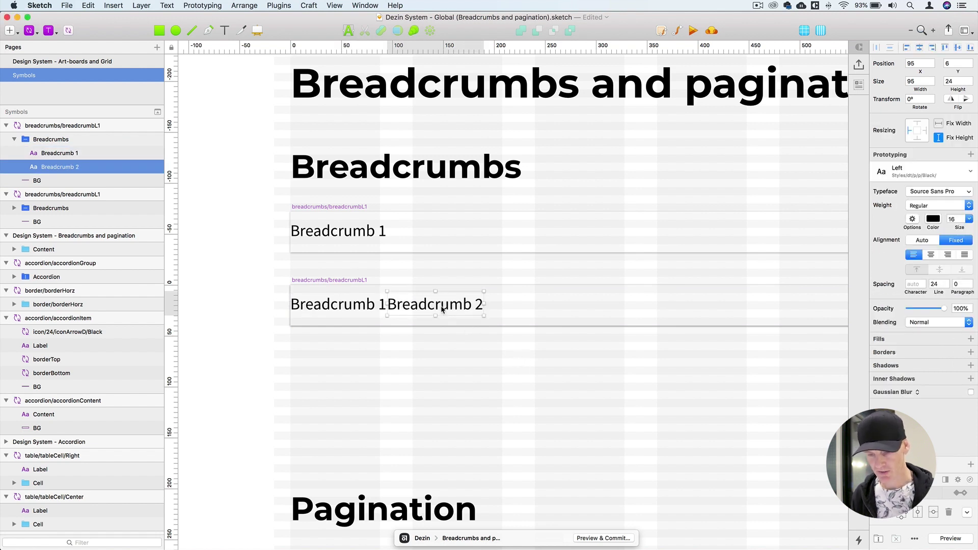
# Insert the icon/16/iconArrowR/Primary symbol between the Breadcrumb 1 and Breadcrumb 2 texts of the lower symbol.
pyautogui.click(59, 154)
pyautogui.click(52, 167)
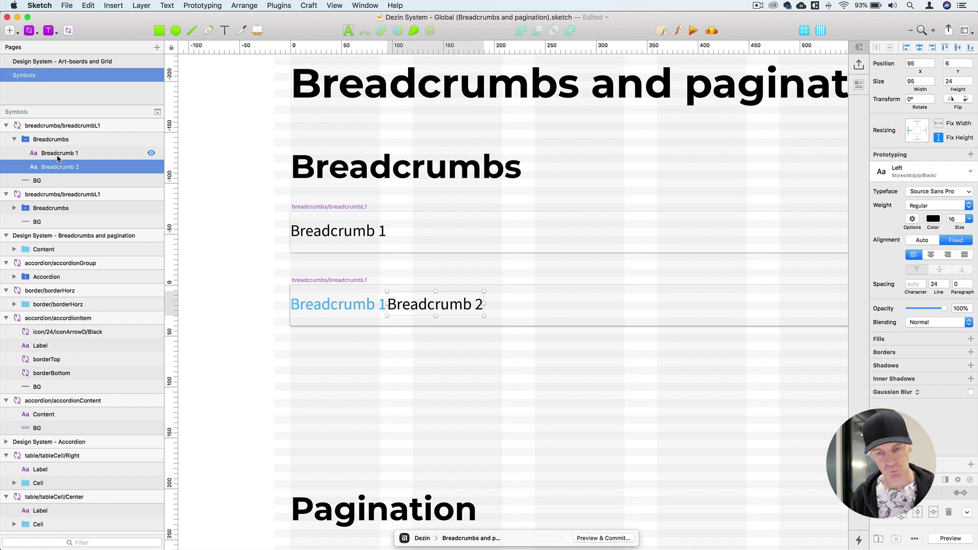
pyautogui.click(59, 155)
pyautogui.click(30, 31)
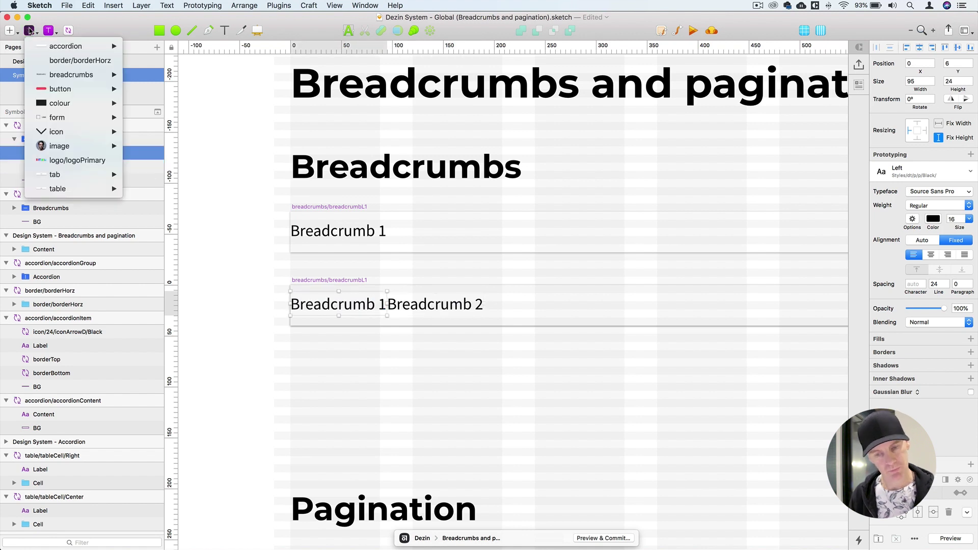
pyautogui.moveTo(66, 136)
pyautogui.moveTo(167, 135)
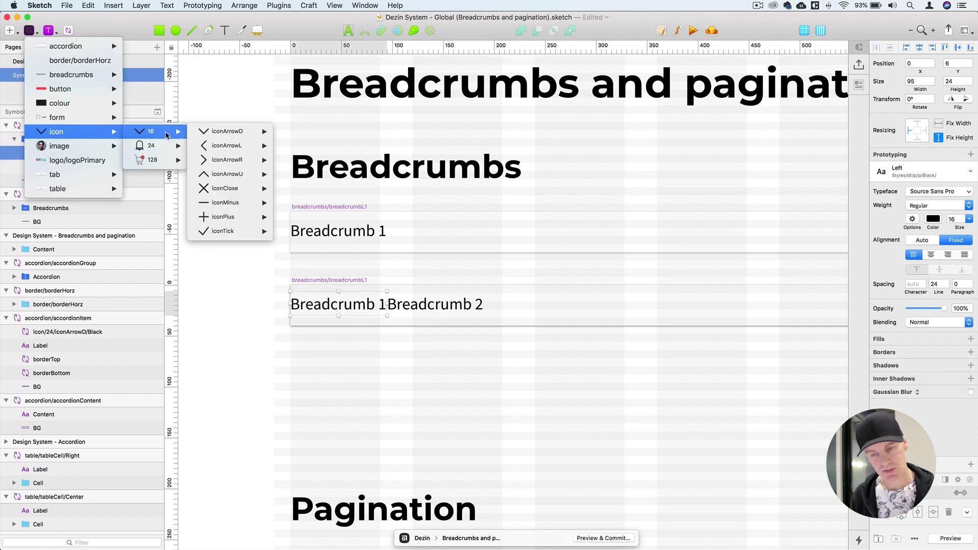
pyautogui.moveTo(242, 163)
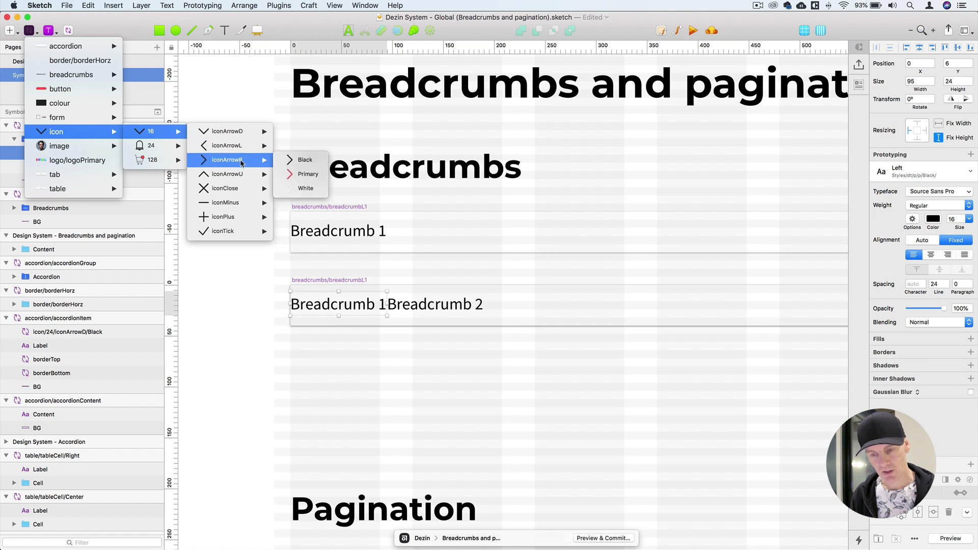
pyautogui.click(303, 174)
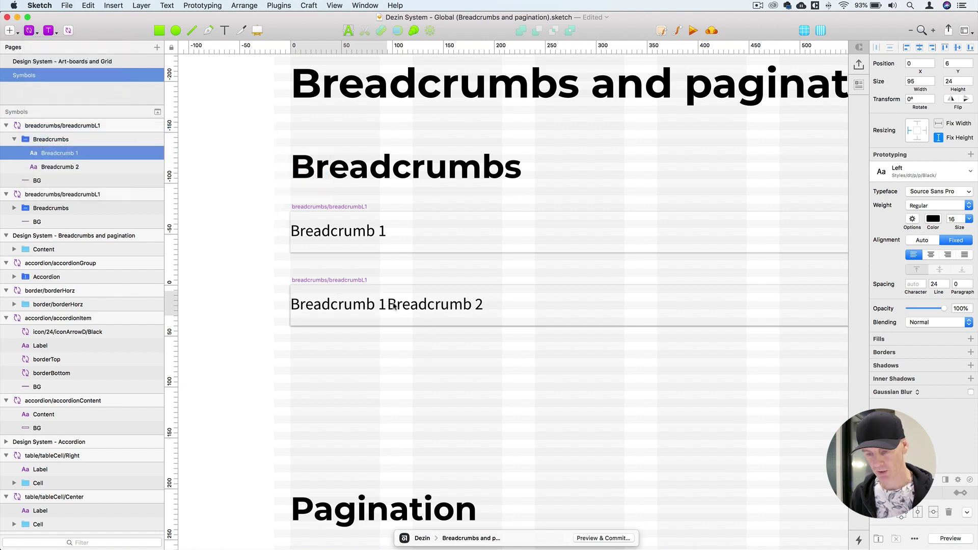
pyautogui.click(387, 305)
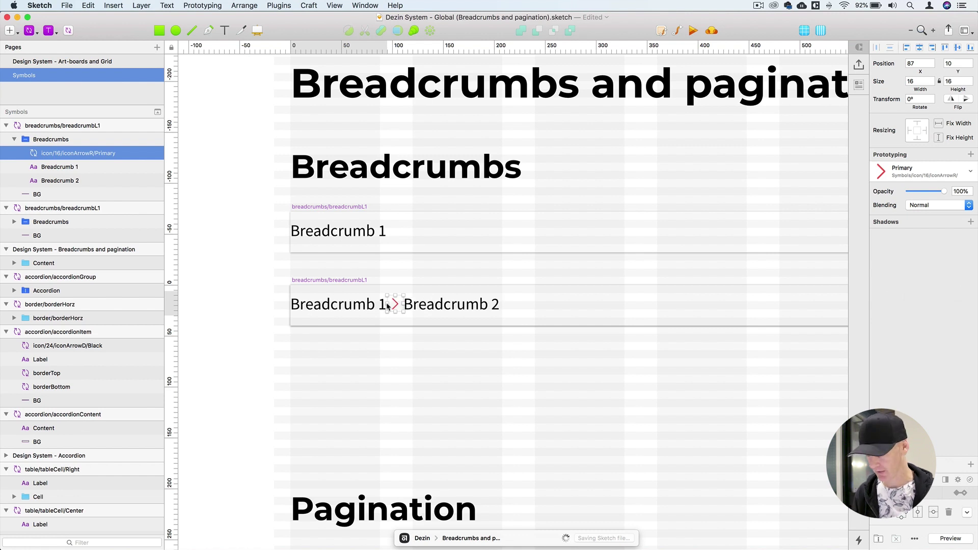
# Set the grid block size of the lower breadcrumb symbol to 8 px.
pyautogui.press('super+equal')
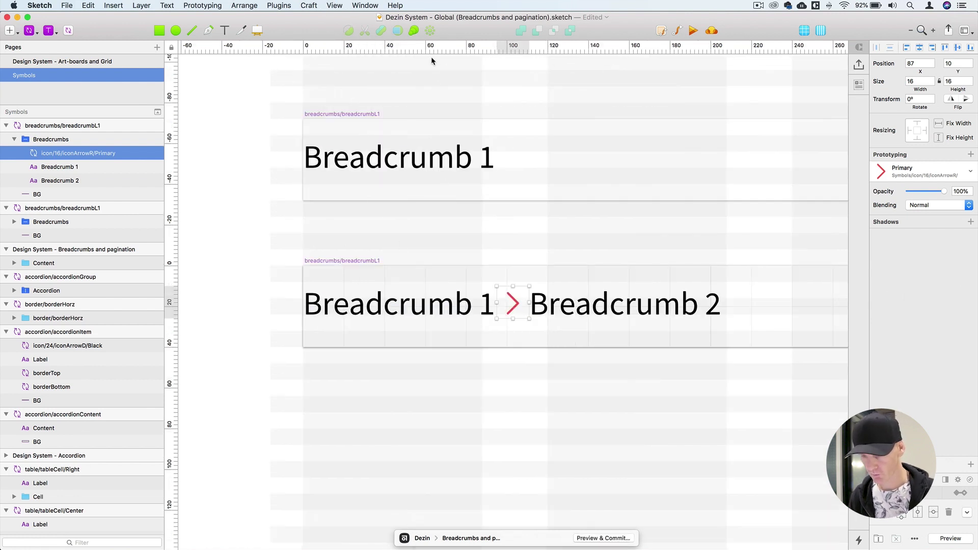
pyautogui.rightClick(432, 48)
pyautogui.click(482, 87)
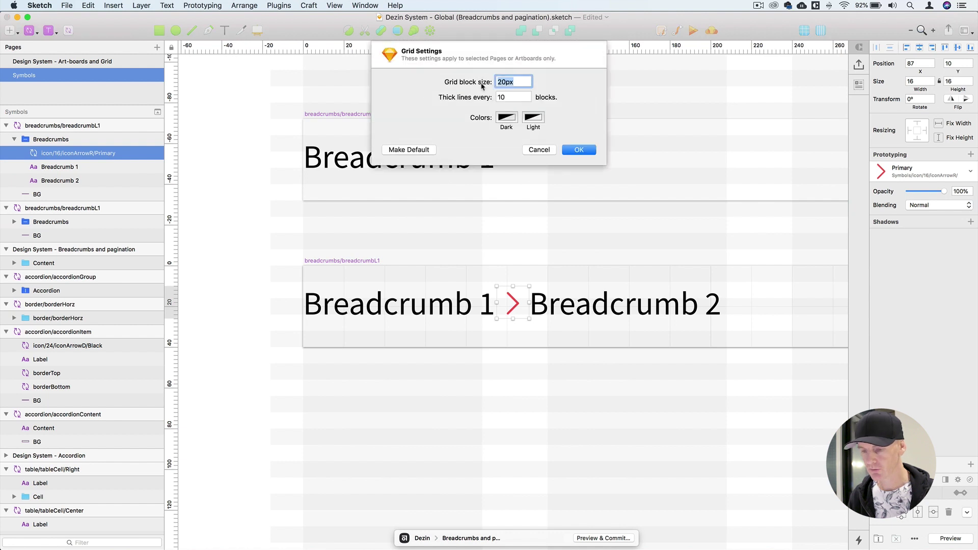
pyautogui.write('8')
pyautogui.press('Return')
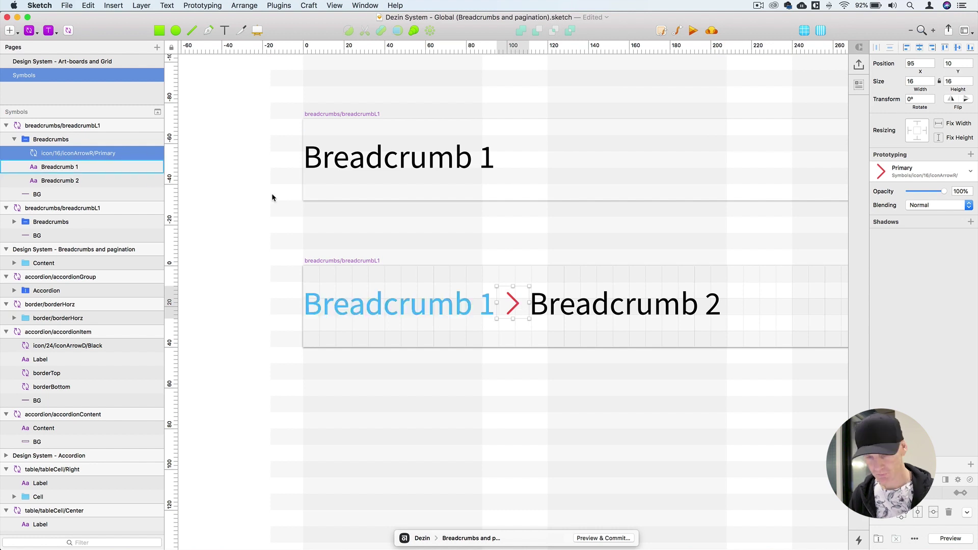
# Reorder the arrow icon layer between Breadcrumb 1 and Breadcrumb 2, and set the Breadcrumbs stack spacing to 4.
pyautogui.moveTo(62, 155); pyautogui.dragTo(62, 173)
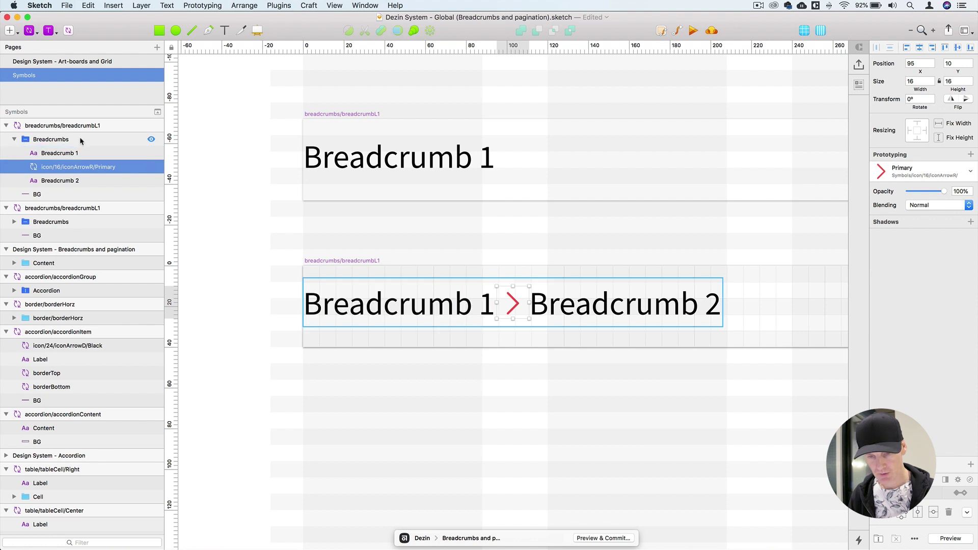
pyautogui.click(64, 139)
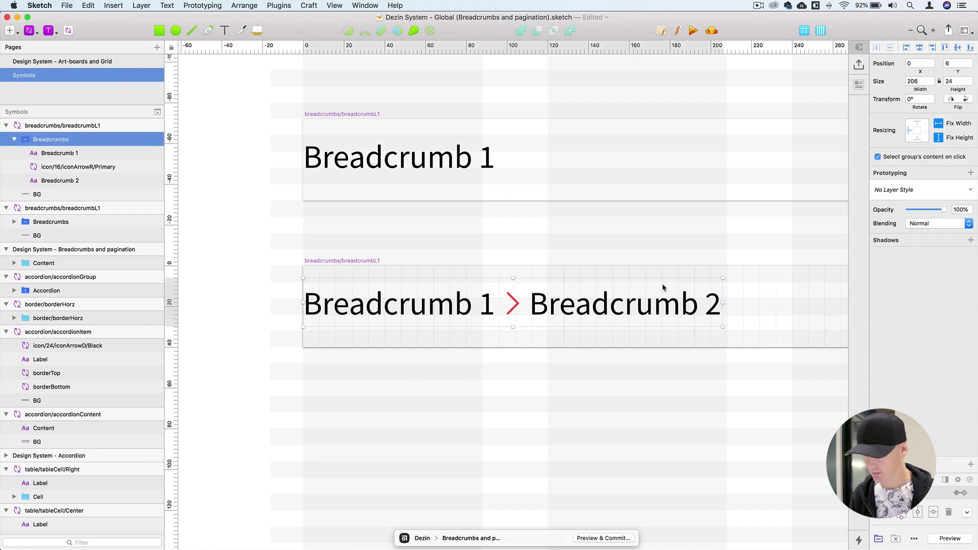
pyautogui.click(879, 538)
pyautogui.write('4')
pyautogui.press('Return')
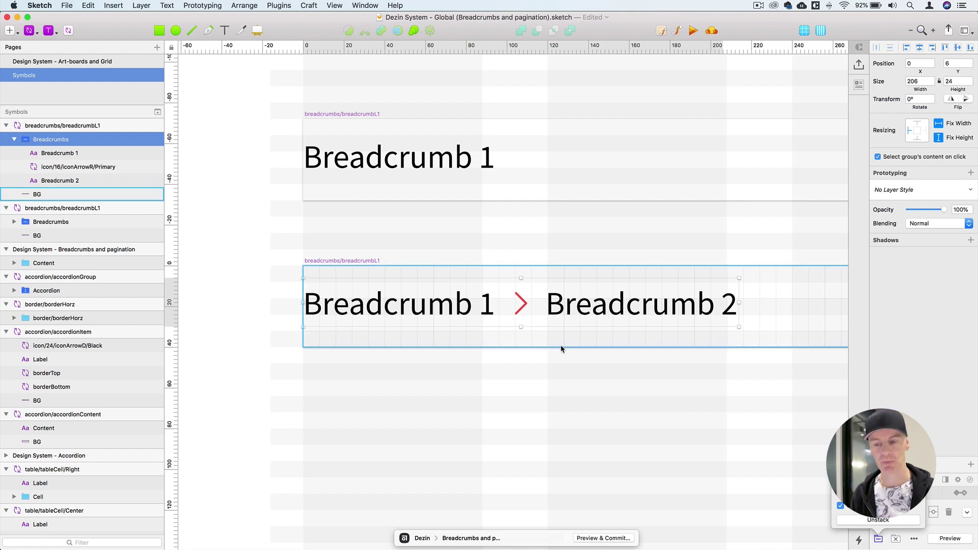
# Apply the text style dt/p/p/Grey2/Left to the Breadcrumb 1 text in the lower symbol.
pyautogui.click(550, 302)
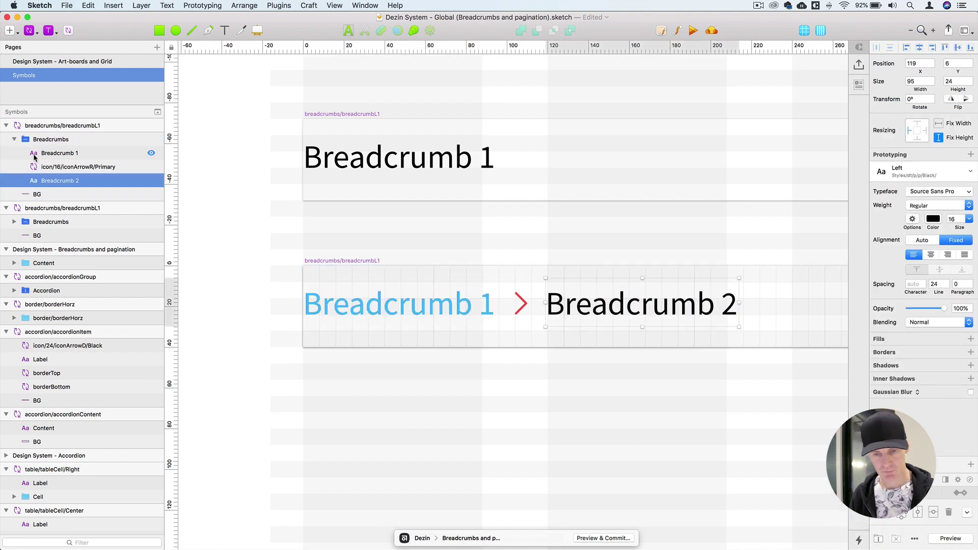
pyautogui.click(375, 301)
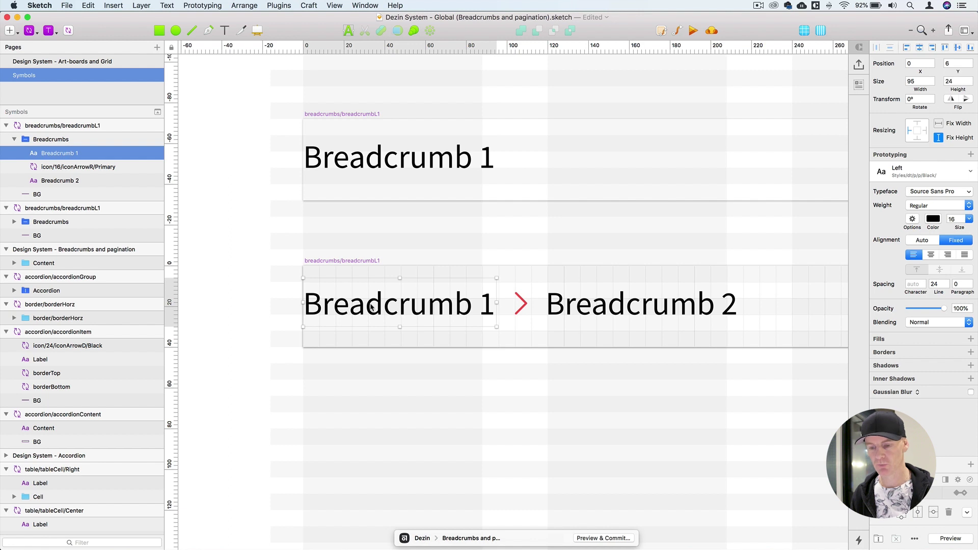
pyautogui.click(907, 176)
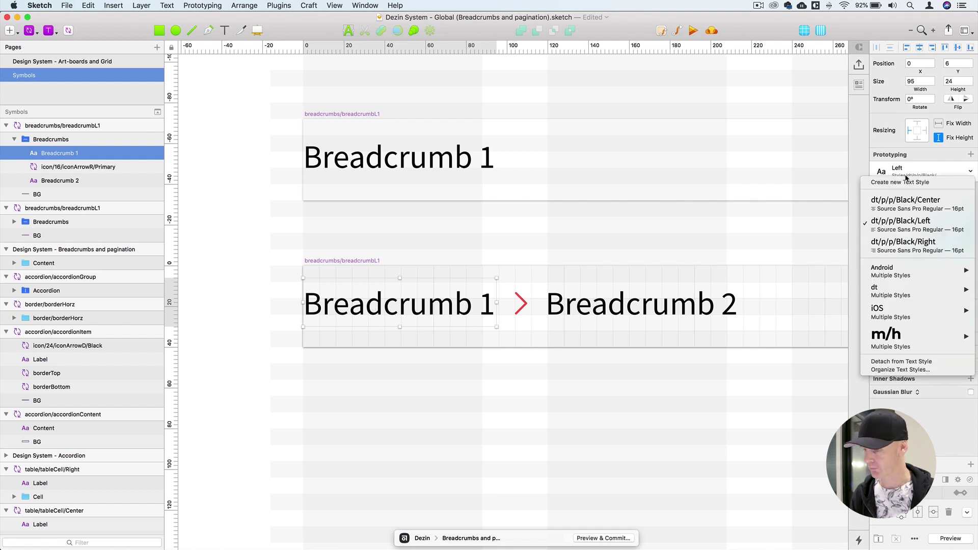
pyautogui.moveTo(896, 296)
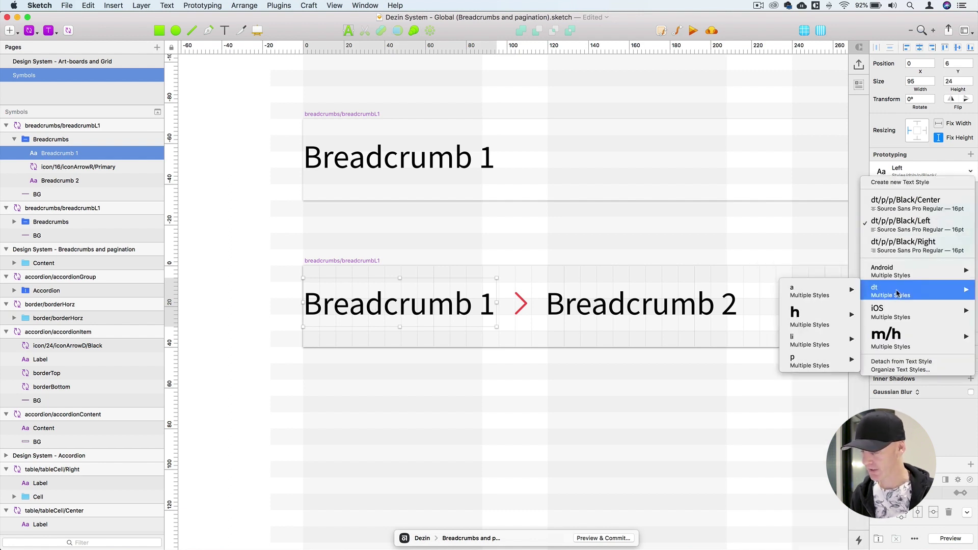
pyautogui.moveTo(815, 361)
pyautogui.moveTo(713, 362)
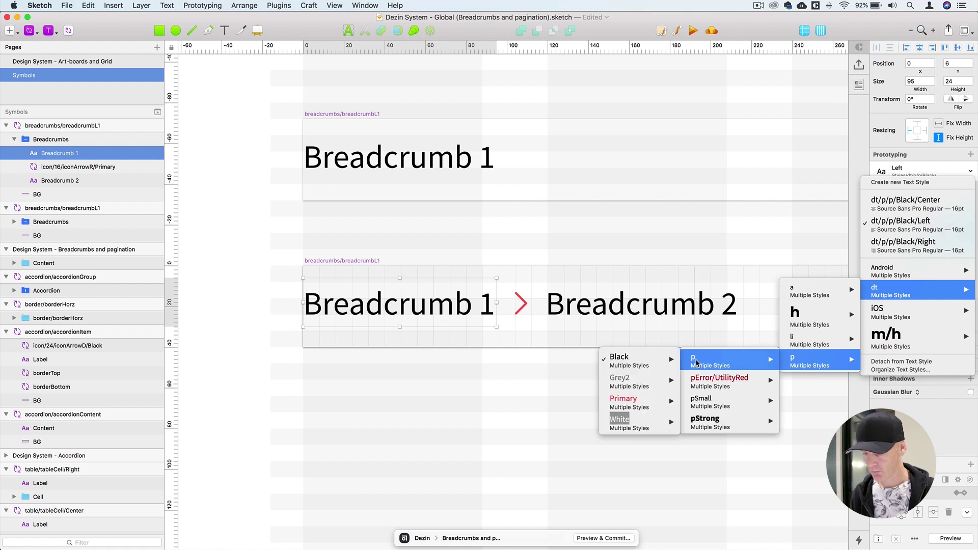
pyautogui.moveTo(628, 388)
pyautogui.click(509, 399)
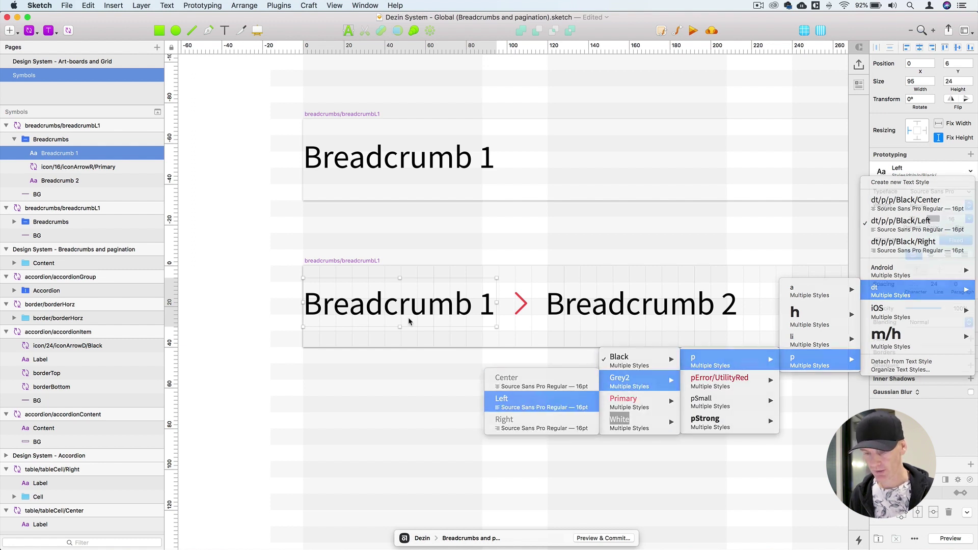
# Hide the block grid on the lower symbol and check its Breadcrumb 1 and Breadcrumb 2 texts.
pyautogui.press('super+minus')
pyautogui.click(405, 276)
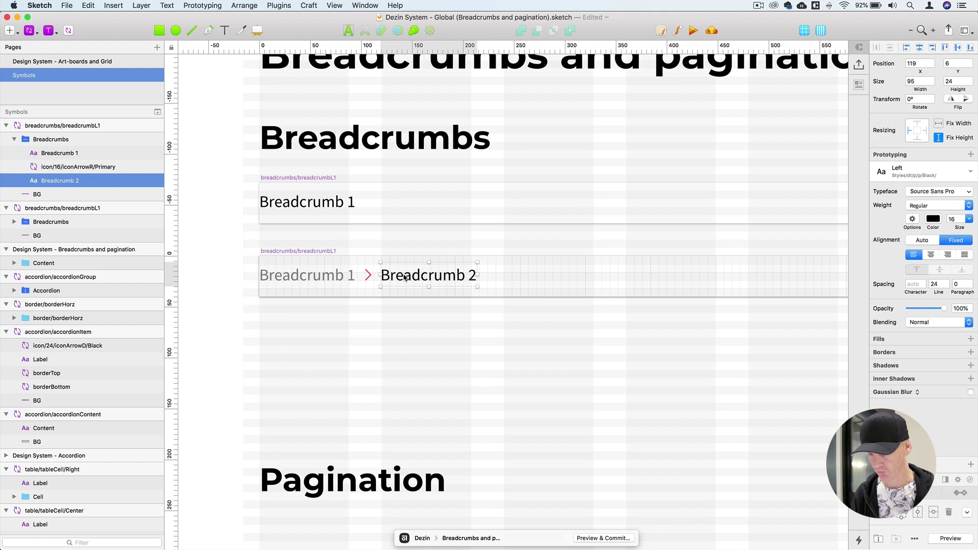
pyautogui.click(448, 237)
pyautogui.click(397, 274)
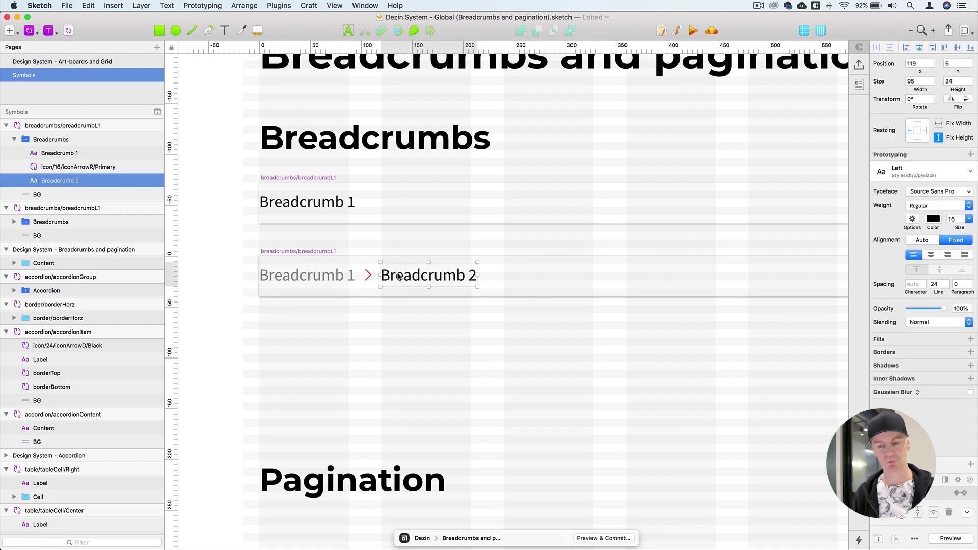
pyautogui.click(329, 280)
pyautogui.click(354, 245)
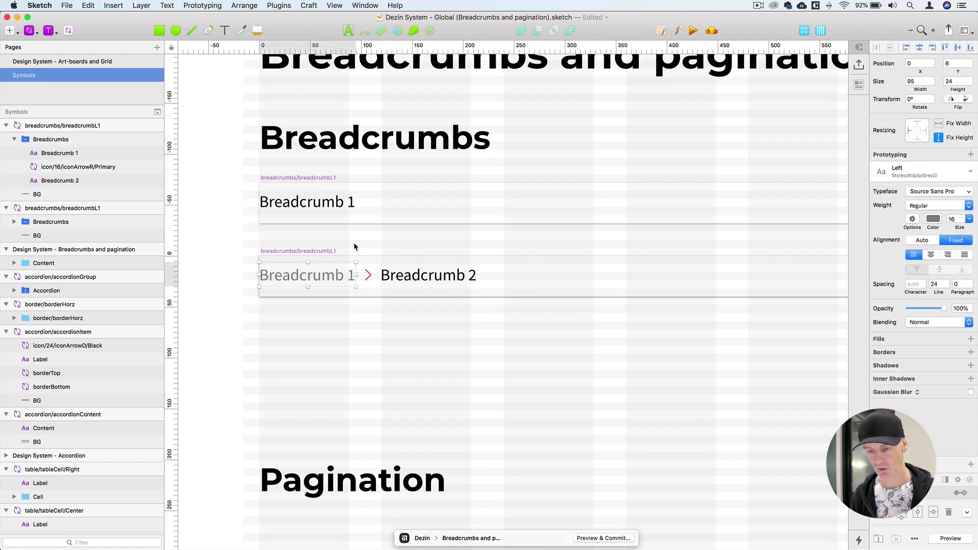
# Rename the lower breadcrumb symbol, containing Breadcrumb 1 and Breadcrumb 2, as breadcrumbs/breadcrumbL2.
pyautogui.click(327, 257)
pyautogui.press('super+minus')
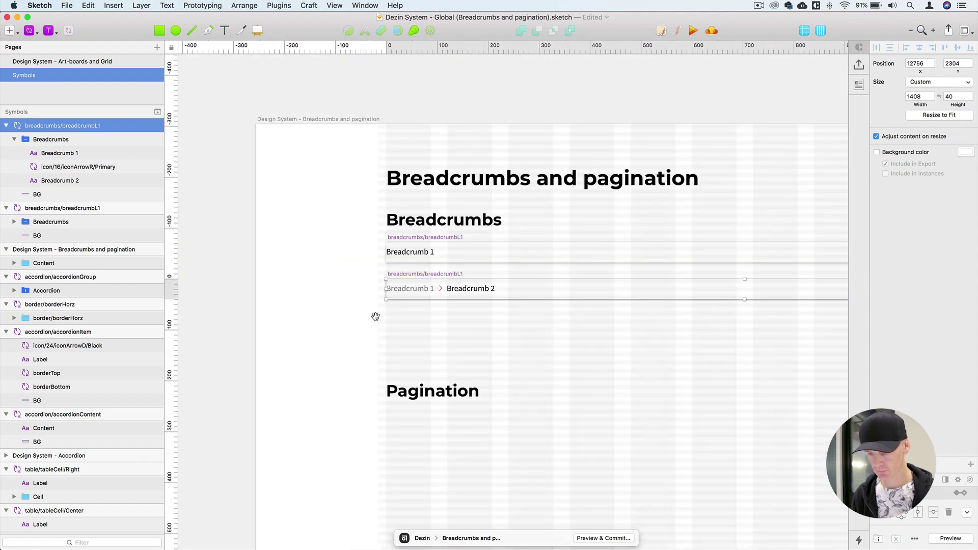
pyautogui.scroll(-3, 375, 316)
pyautogui.hscroll(3, 375, 316)
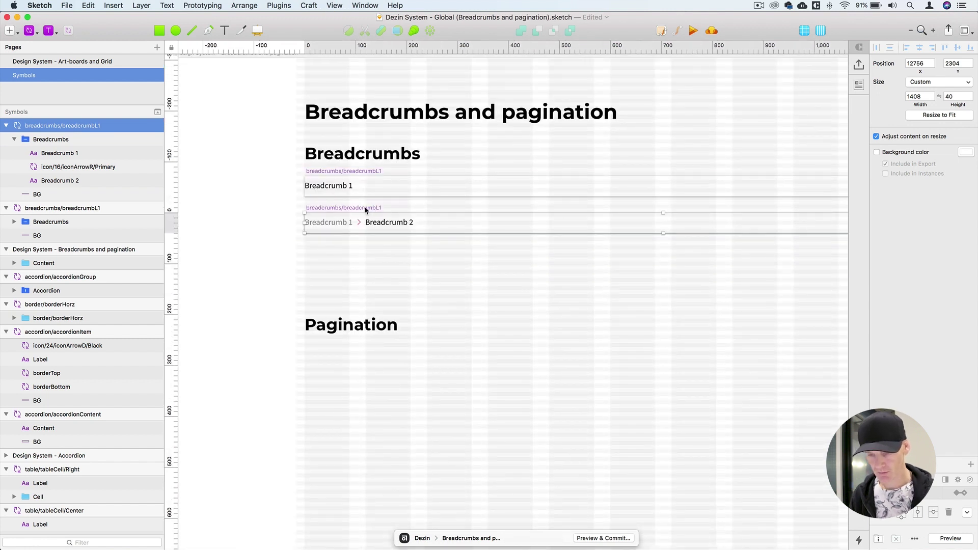
pyautogui.click(330, 242)
pyautogui.click(329, 209)
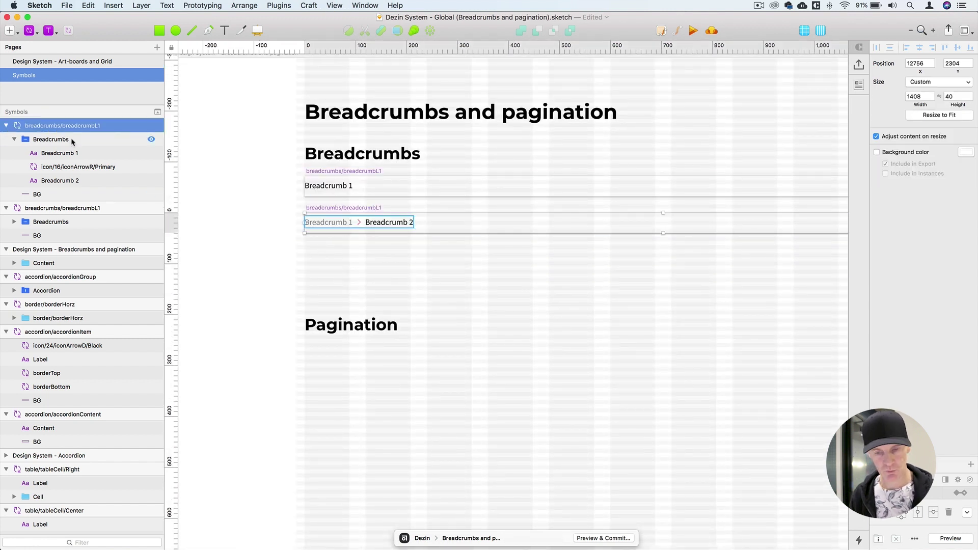
pyautogui.doubleClick(109, 125)
pyautogui.click(109, 125)
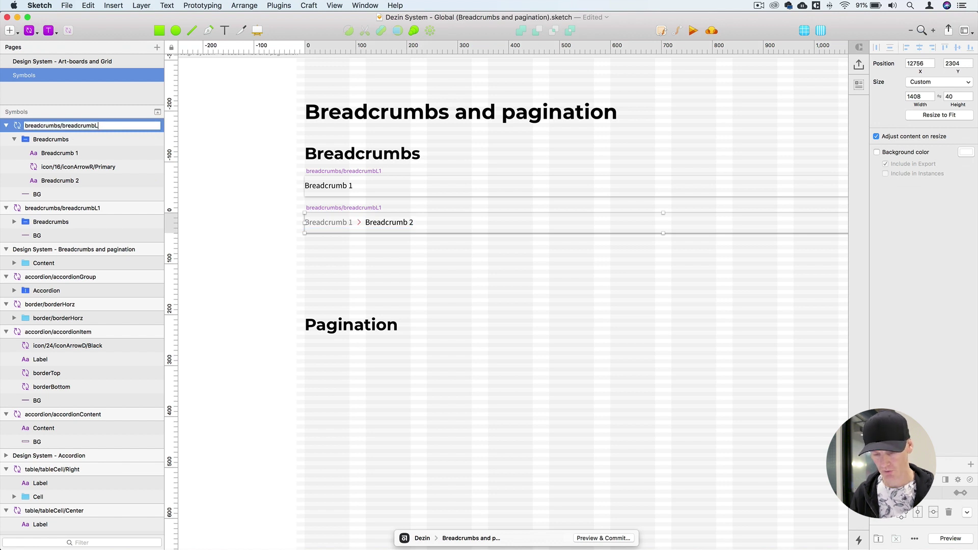
pyautogui.press('Return')
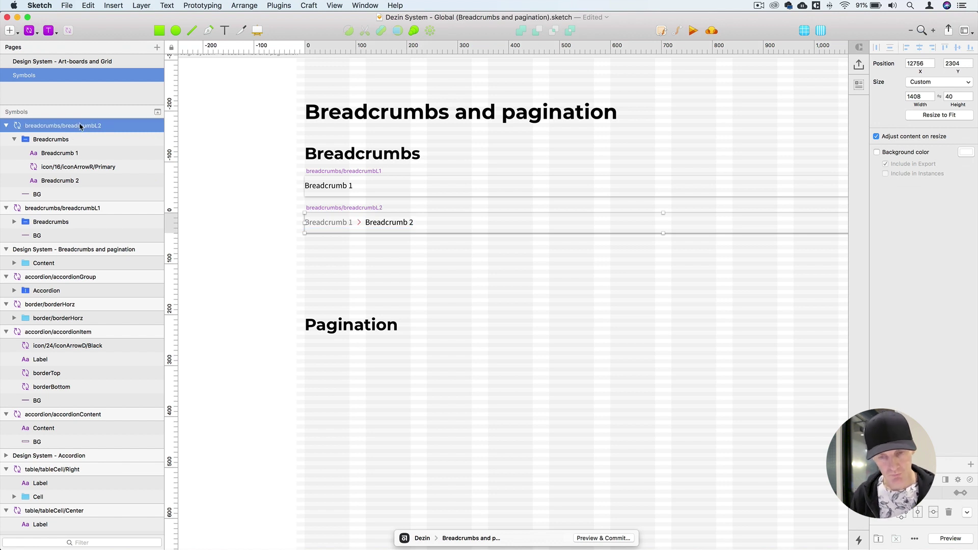
# Duplicate the breadcrumbs/breadcrumbL2 symbol directly below the original, placing the copy at Y 2377.
pyautogui.click(380, 252)
pyautogui.click(344, 209)
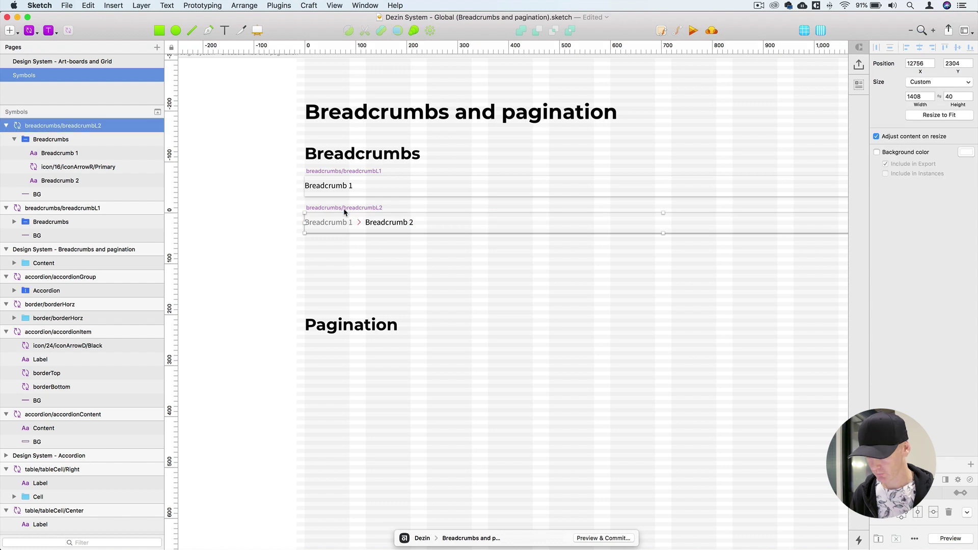
pyautogui.moveTo(344, 212); pyautogui.dragTo(348, 251)
pyautogui.hscroll(-10, 346, 248)
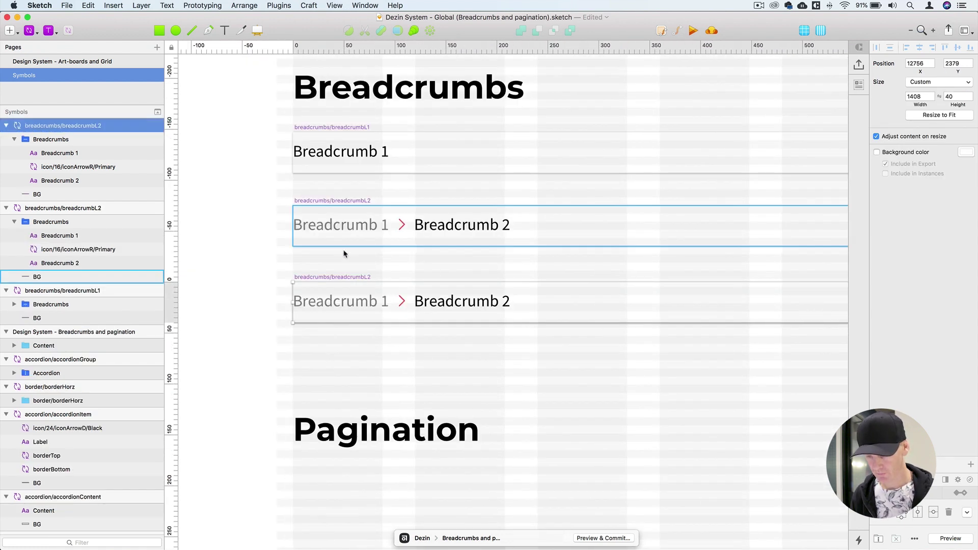
pyautogui.press('Up')
pyautogui.press('Up')
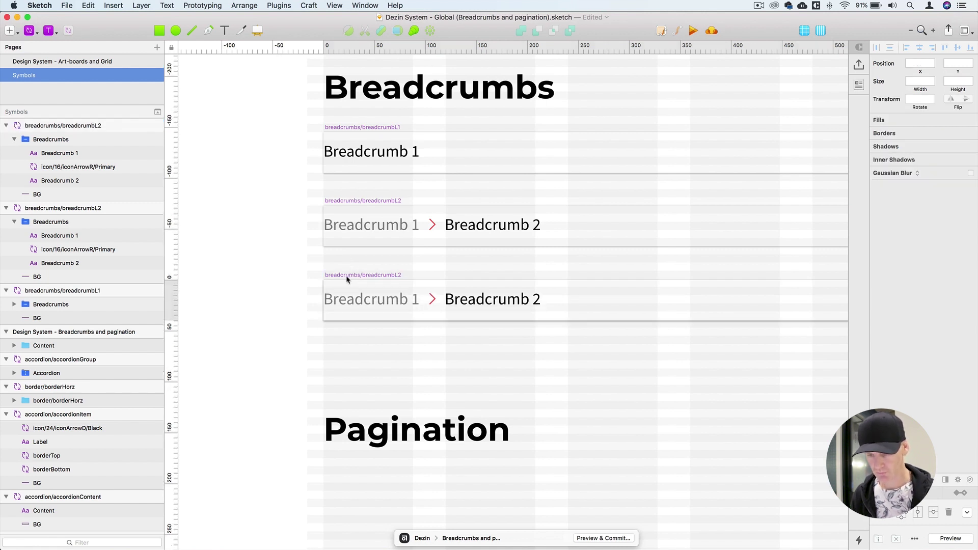
# Rename the lower copy of the breadcrumbL2 symbol as breadcrumbs/breadcrumbL3.
pyautogui.doubleClick(82, 126)
pyautogui.click(111, 122)
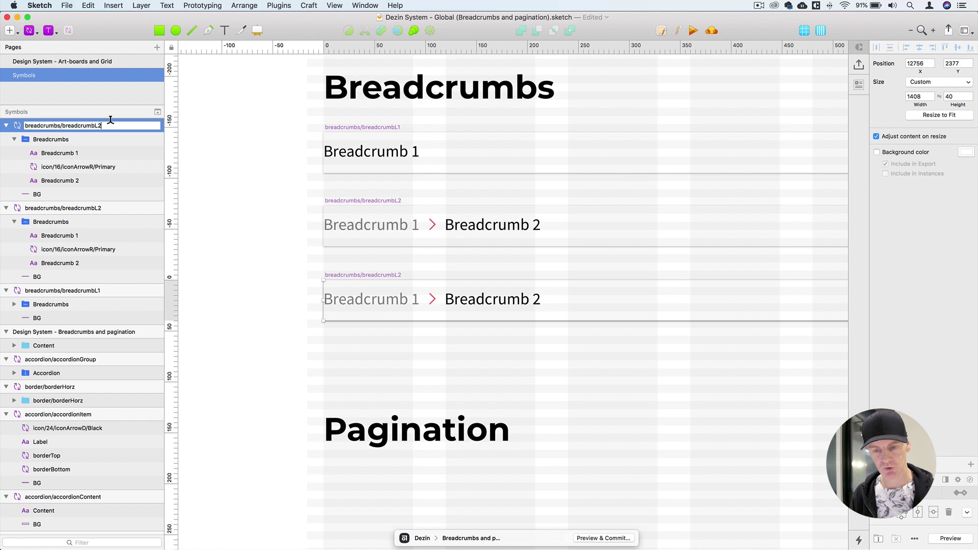
pyautogui.write('3')
pyautogui.press('Return')
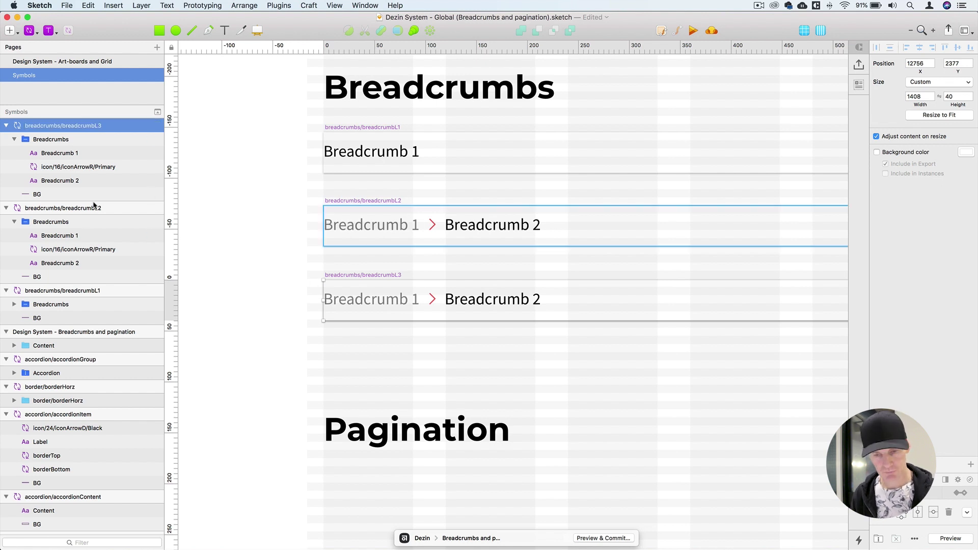
# Duplicate the Breadcrumb 2 text to its right inside breadcrumbL3 and change the copy's text to Breadcrumb 3.
pyautogui.click(525, 303)
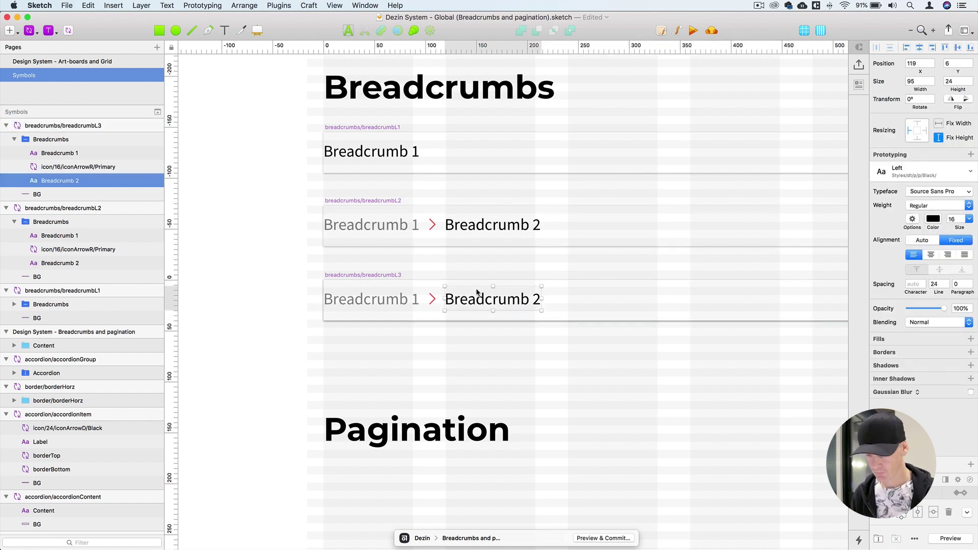
pyautogui.moveTo(500, 303); pyautogui.dragTo(623, 303)
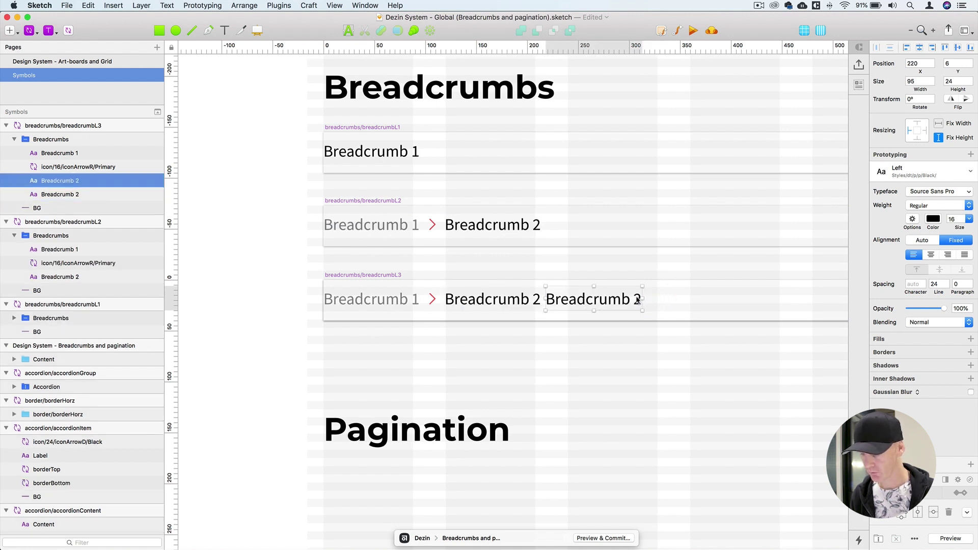
pyautogui.doubleClick(637, 300)
pyautogui.write('3')
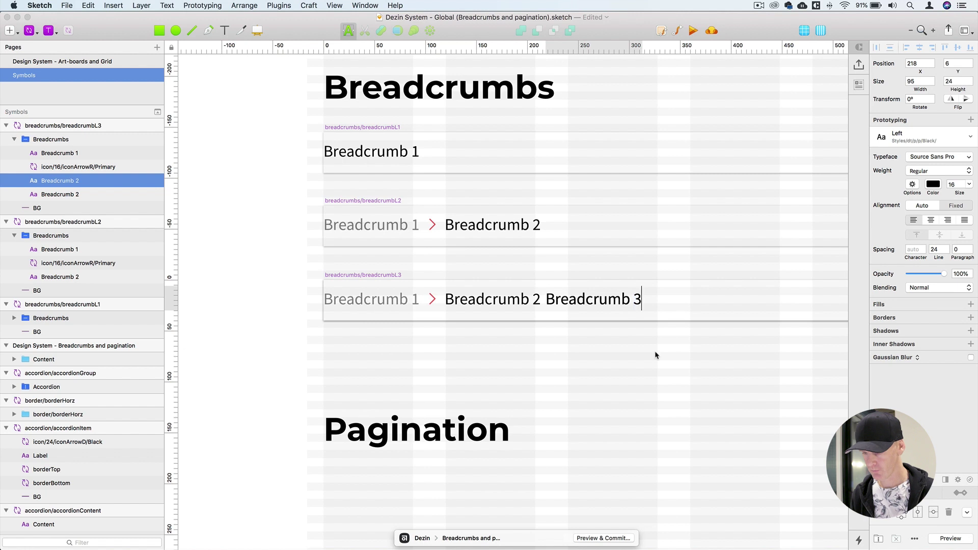
# Duplicate the arrow icon in breadcrumbL3 and order the layers so the copy sits between Breadcrumb 2 and Breadcrumb 3.
pyautogui.click(433, 299)
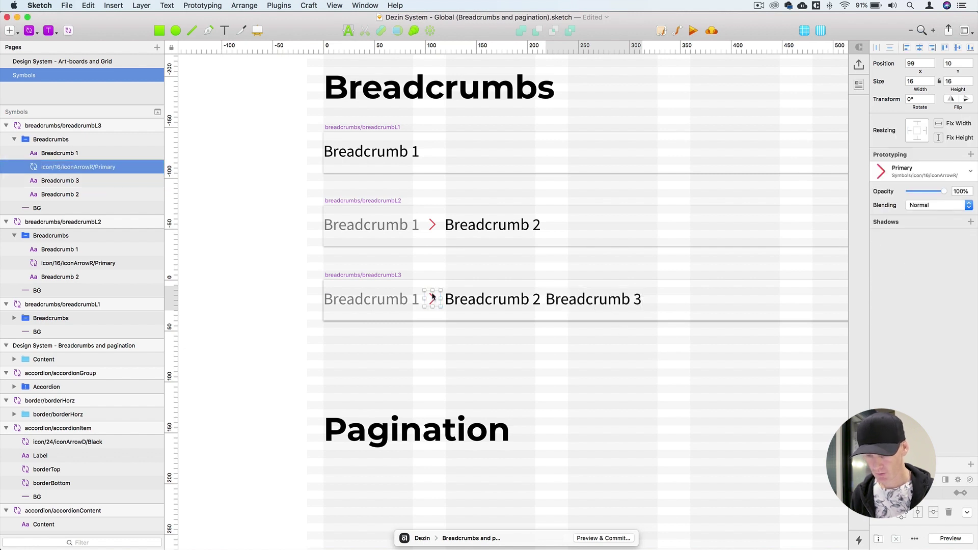
pyautogui.moveTo(527, 298); pyautogui.dragTo(544, 300)
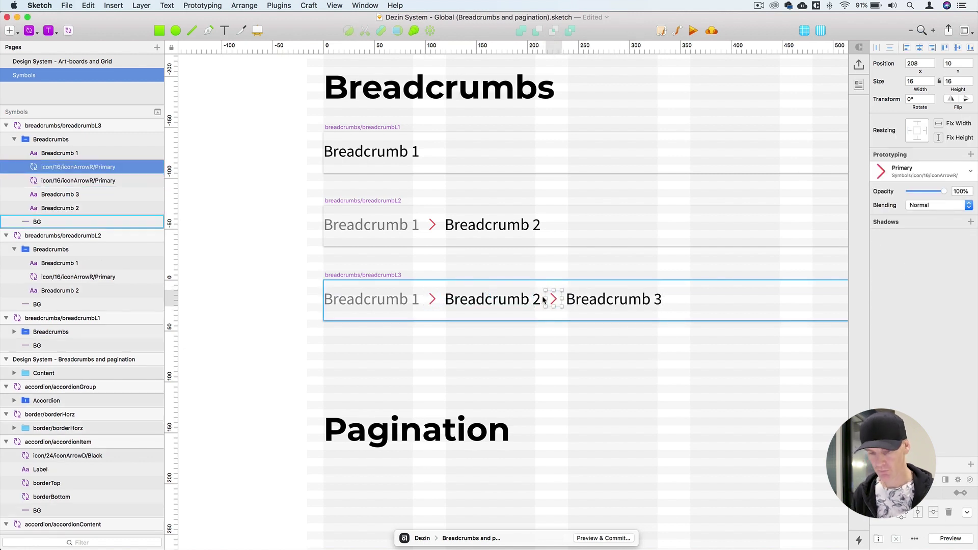
pyautogui.moveTo(70, 168); pyautogui.dragTo(76, 214)
pyautogui.click(54, 181)
pyautogui.click(80, 180)
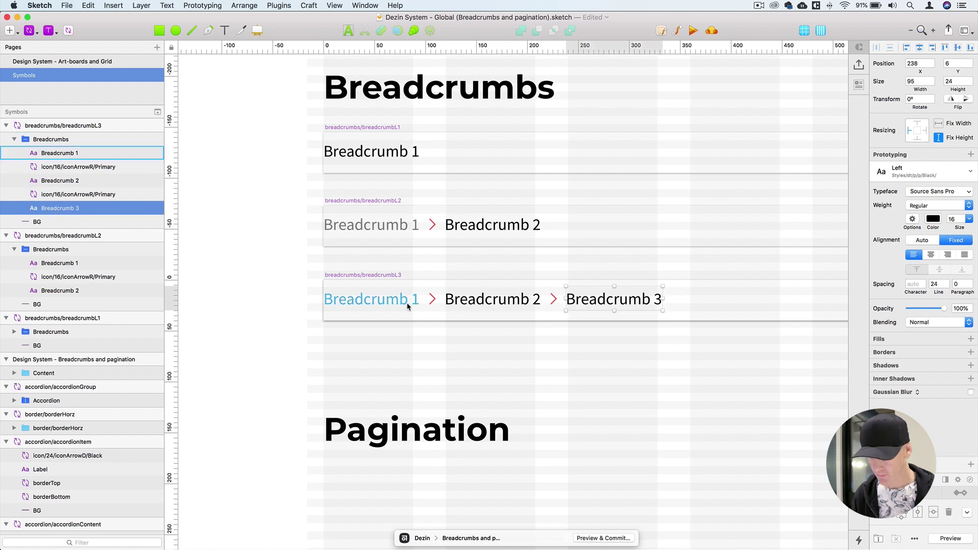
# Apply the text style dt/p/p/Grey2/Left to the Breadcrumb 2 text in breadcrumbL3.
pyautogui.click(461, 300)
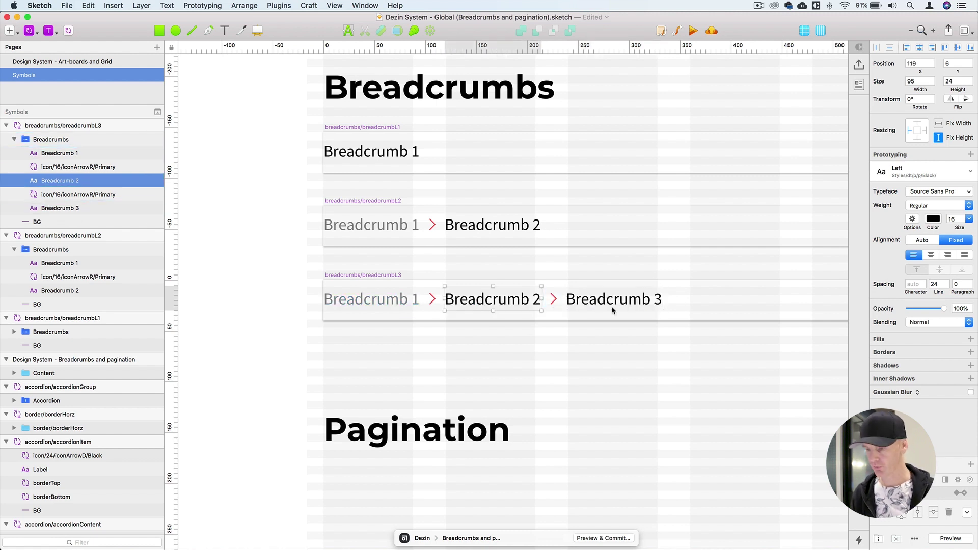
pyautogui.click(928, 177)
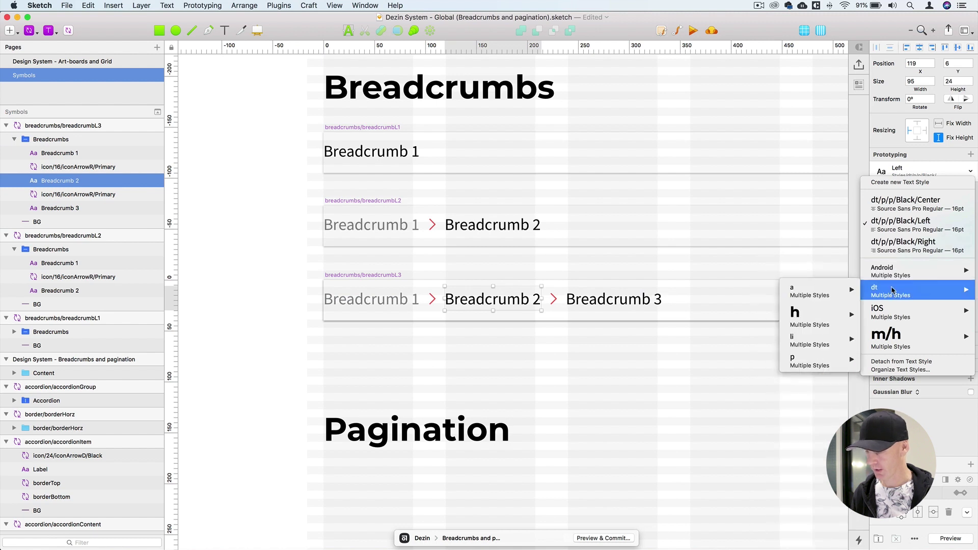
pyautogui.moveTo(799, 365)
pyautogui.moveTo(711, 365)
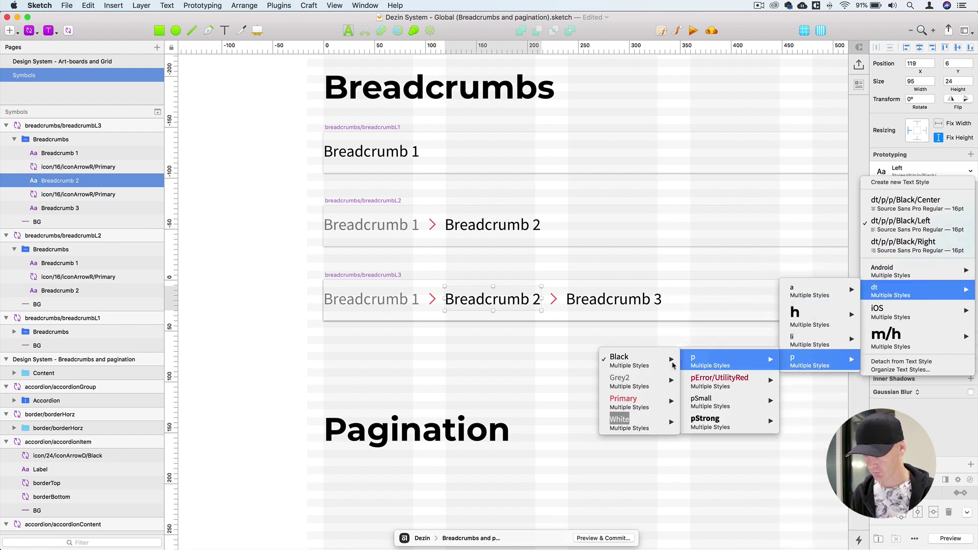
pyautogui.click(502, 394)
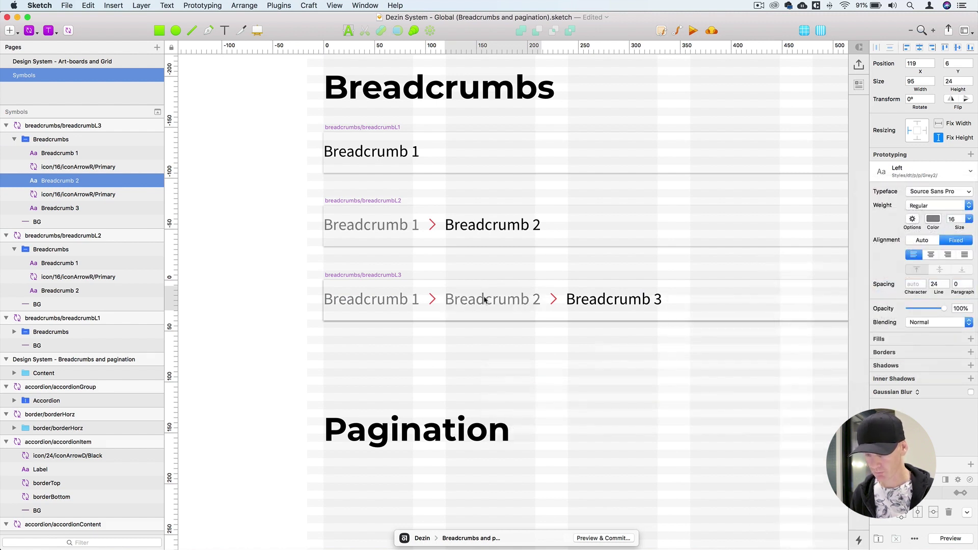
# Duplicate the breadcrumbL3 symbol below itself at Y 2448 and rename the copy breadcrumbs/breadcrumbL4.
pyautogui.click(370, 277)
pyautogui.moveTo(358, 276); pyautogui.dragTo(358, 351)
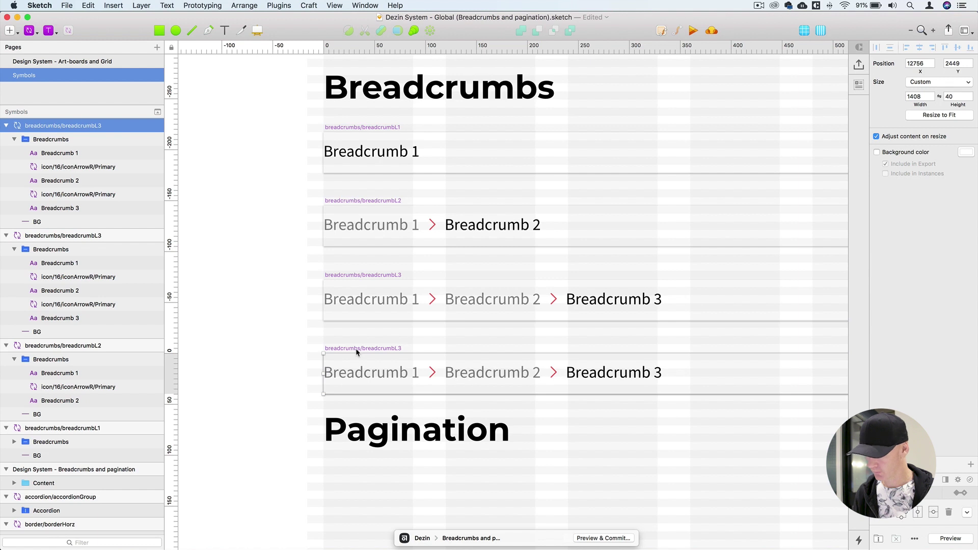
pyautogui.press('Up')
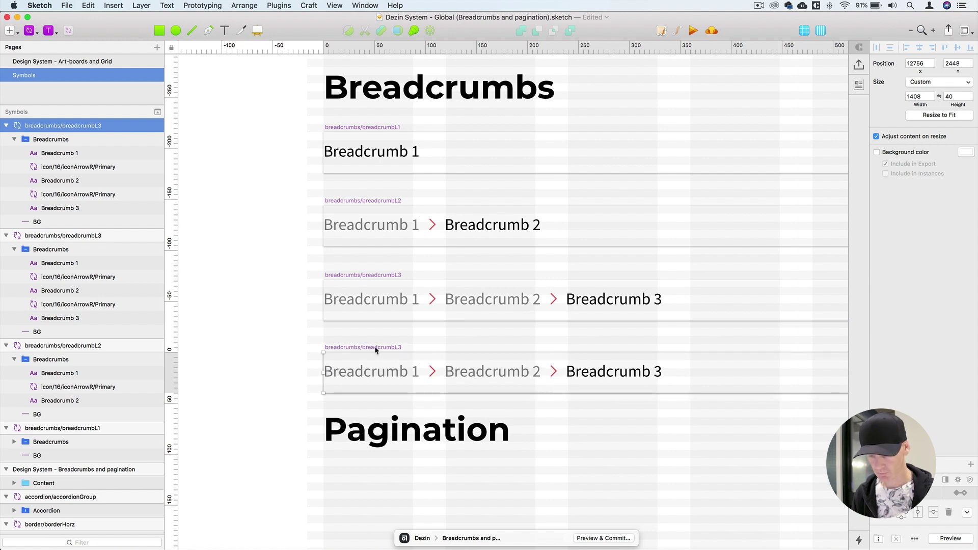
pyautogui.doubleClick(74, 127)
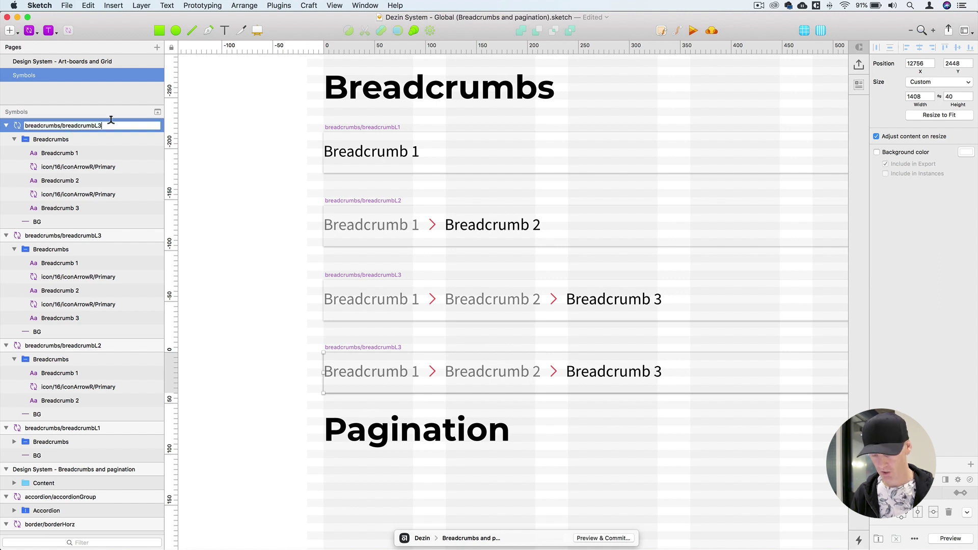
pyautogui.write('4')
pyautogui.press('Return')
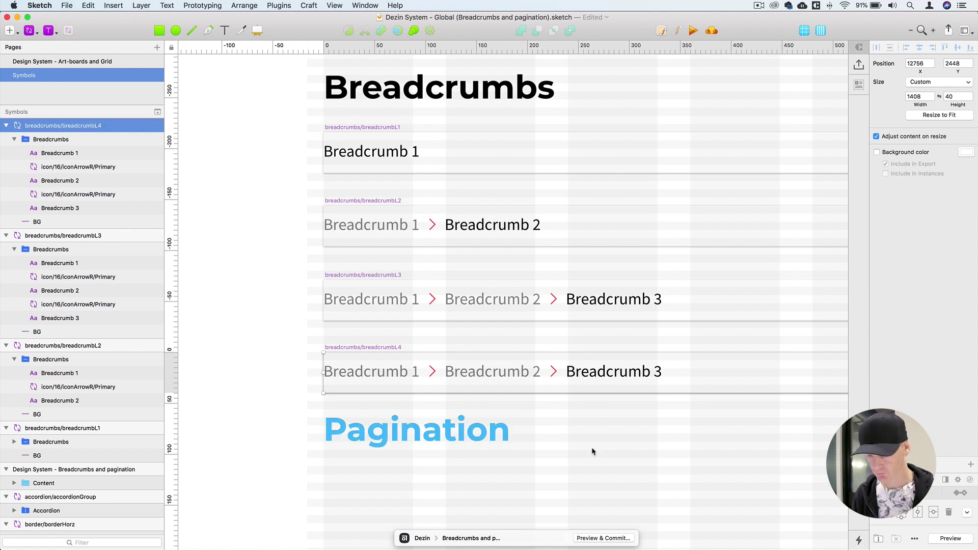
# Move the Pagination heading further down to leave more space below the breadcrumbL4 symbol.
pyautogui.click(592, 452)
pyautogui.press('Down')
pyautogui.press('Down')
pyautogui.press('Down')
pyautogui.press('Down')
pyautogui.press('Down')
pyautogui.press('Down')
pyautogui.press('Down')
pyautogui.press('Down')
pyautogui.press('Down')
pyautogui.press('Down')
pyautogui.press('Down')
pyautogui.press('Down')
pyautogui.press('Down')
pyautogui.press('Down')
pyautogui.press('Down')
pyautogui.press('Down')
pyautogui.press('Down')
pyautogui.press('Down')
pyautogui.press('Down')
pyautogui.press('Down')
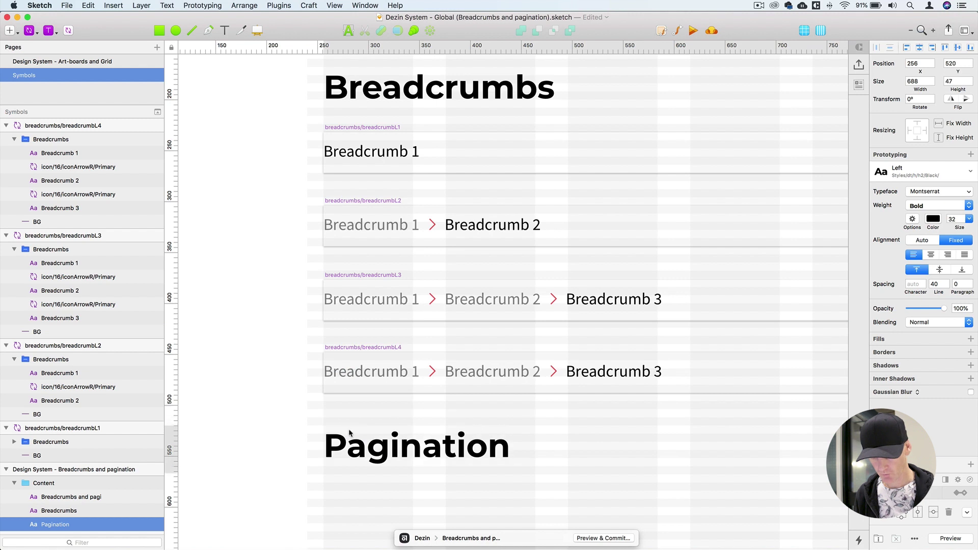
pyautogui.hotkey('shift', 'Down')
pyautogui.click(349, 432)
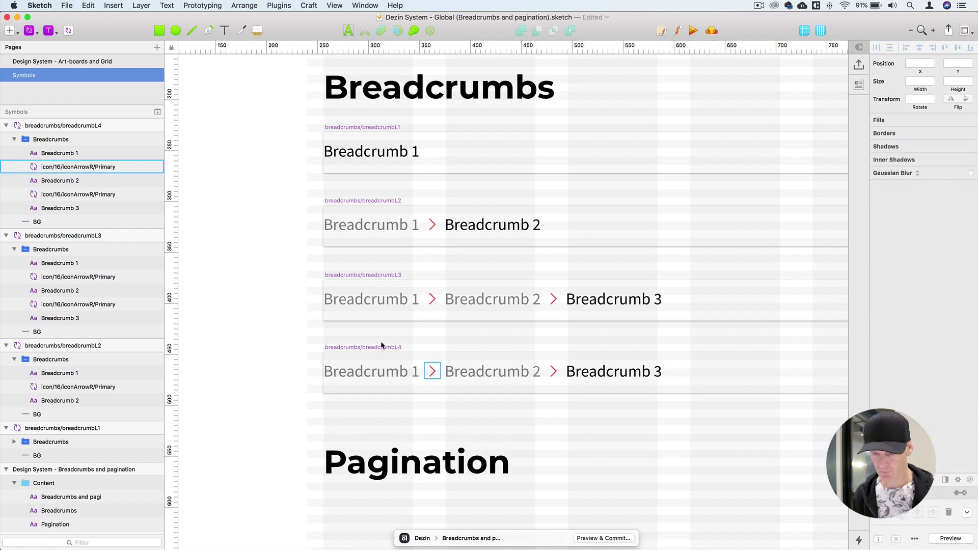
# Duplicate the Breadcrumb 3 text to its right inside breadcrumbL4 and change the copy's text to Breadcrumb 4.
pyautogui.click(372, 348)
pyautogui.click(555, 345)
pyautogui.keyDown('super'); pyautogui.click(597, 373); pyautogui.keyUp('super')
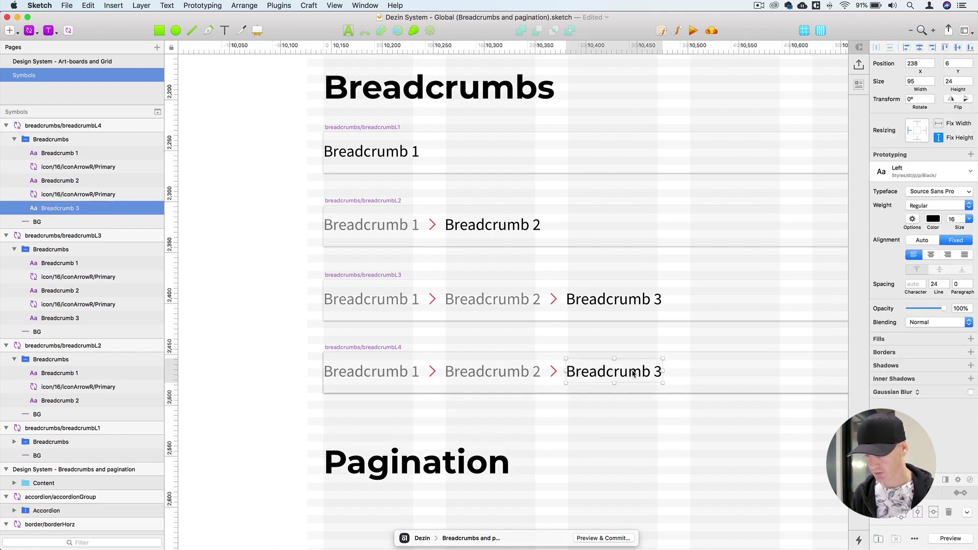
pyautogui.moveTo(633, 371); pyautogui.dragTo(732, 369)
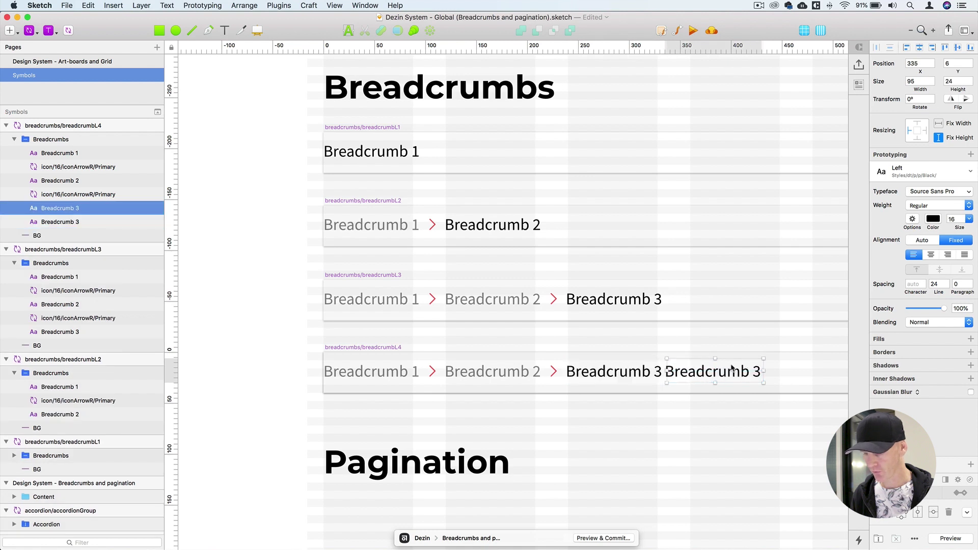
pyautogui.click(67, 222)
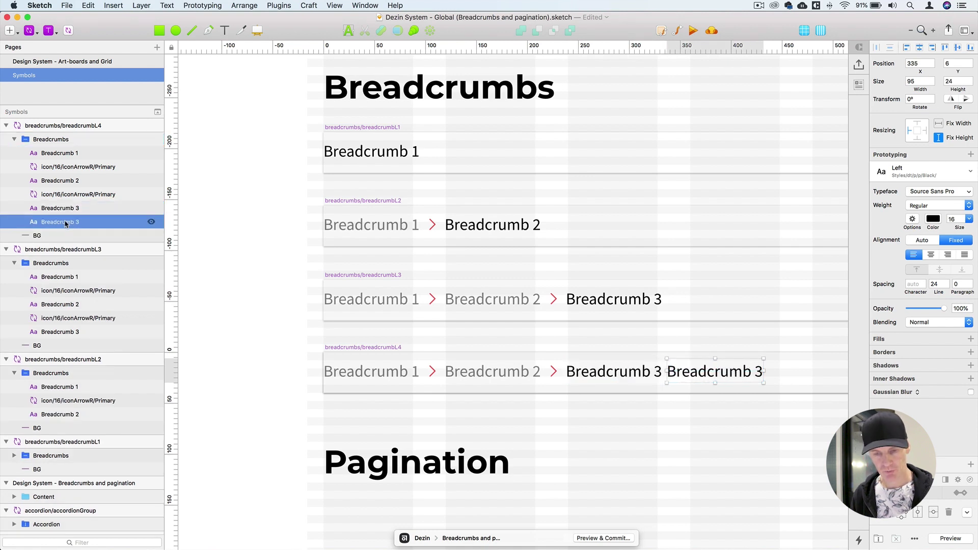
pyautogui.doubleClick(68, 222)
pyautogui.click(717, 374)
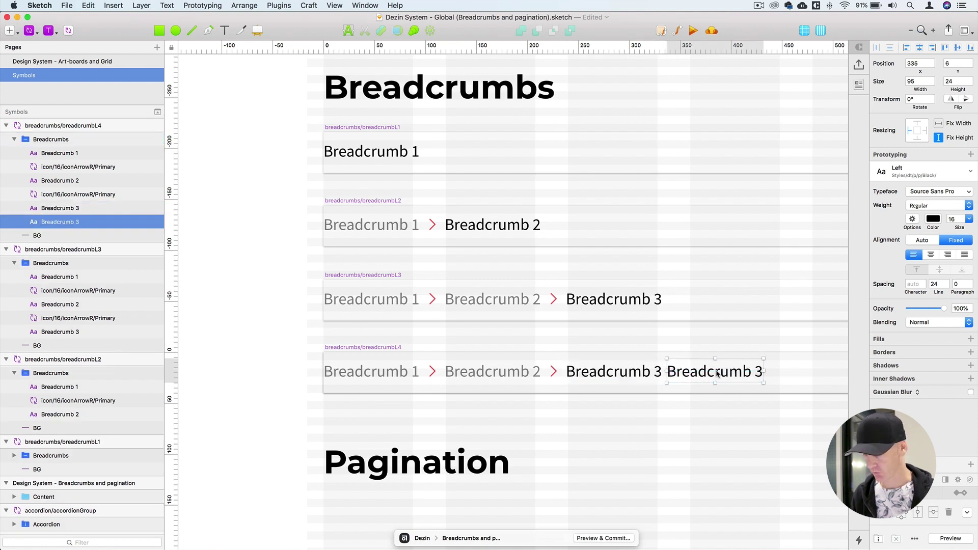
pyautogui.doubleClick(762, 375)
pyautogui.click(763, 375)
pyautogui.write('Breadcrumb 4')
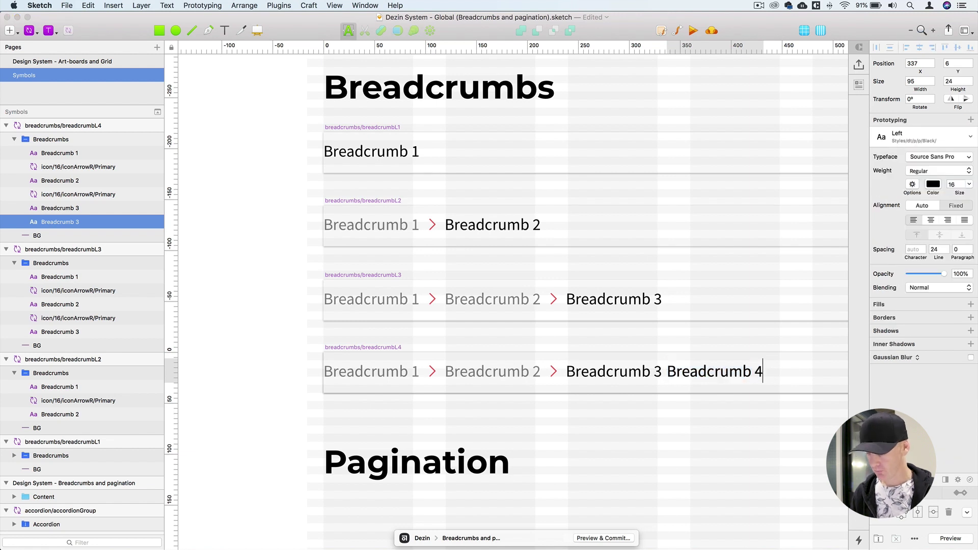
pyautogui.press('Escape')
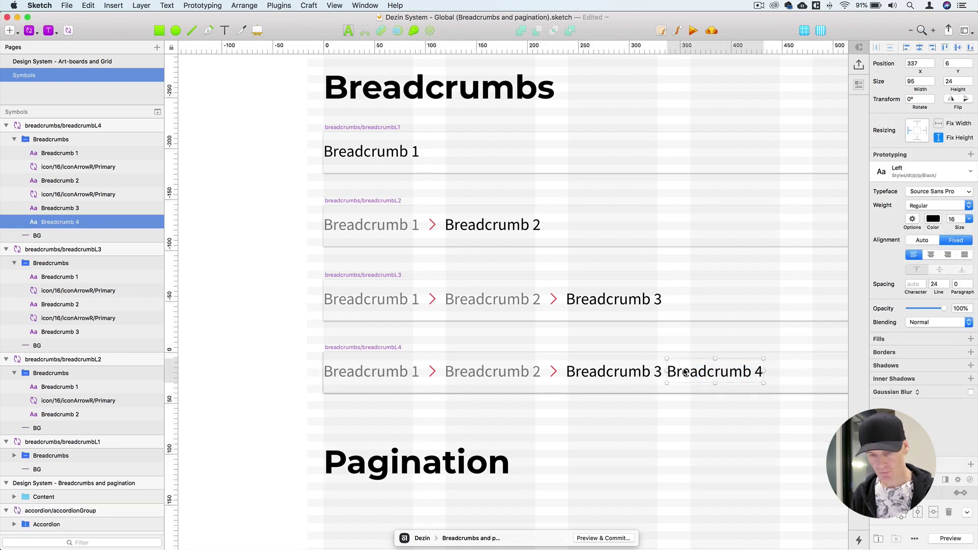
# Duplicate the second arrow icon in breadcrumbL4 and reorder the copy between the Breadcrumb 3 and Breadcrumb 4 layers.
pyautogui.click(64, 196)
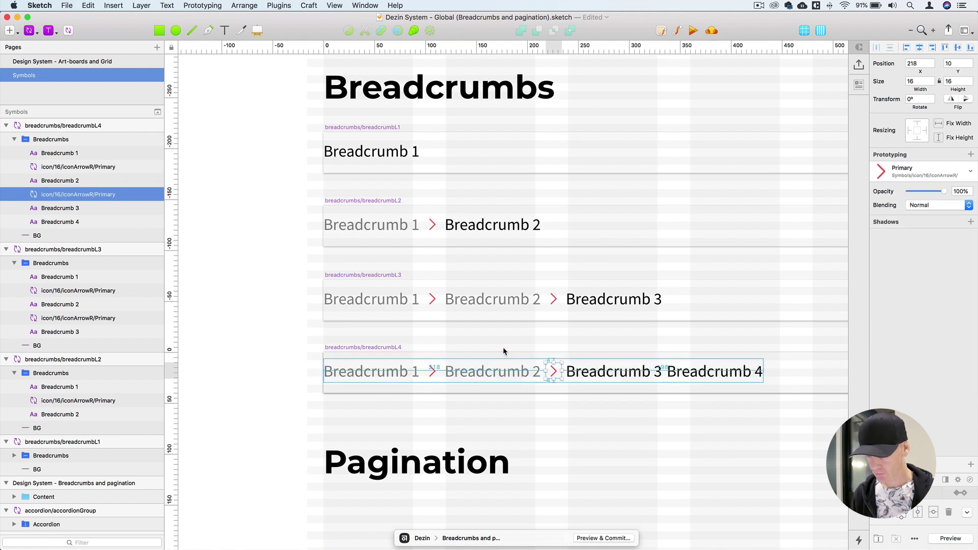
pyautogui.moveTo(560, 371); pyautogui.dragTo(665, 370)
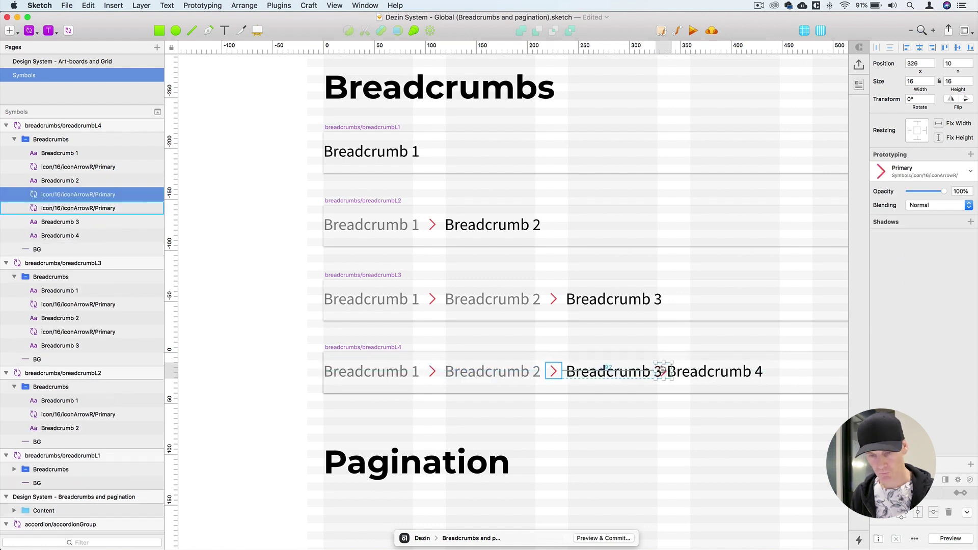
pyautogui.moveTo(77, 196); pyautogui.dragTo(67, 229)
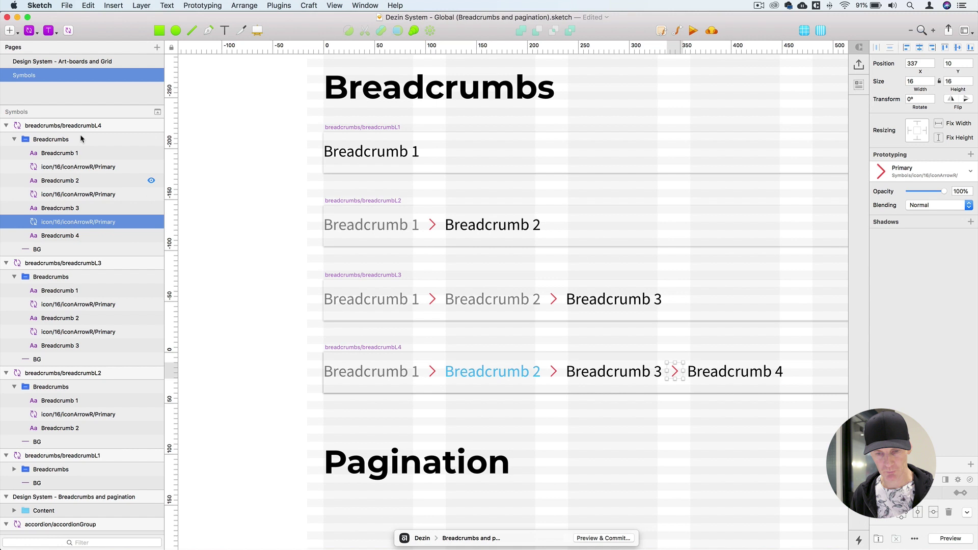
# Collapse the Breadcrumbs group inside breadcrumbL4 in the layer list and select the breadcrumbL1 symbol.
pyautogui.click(70, 140)
pyautogui.click(15, 140)
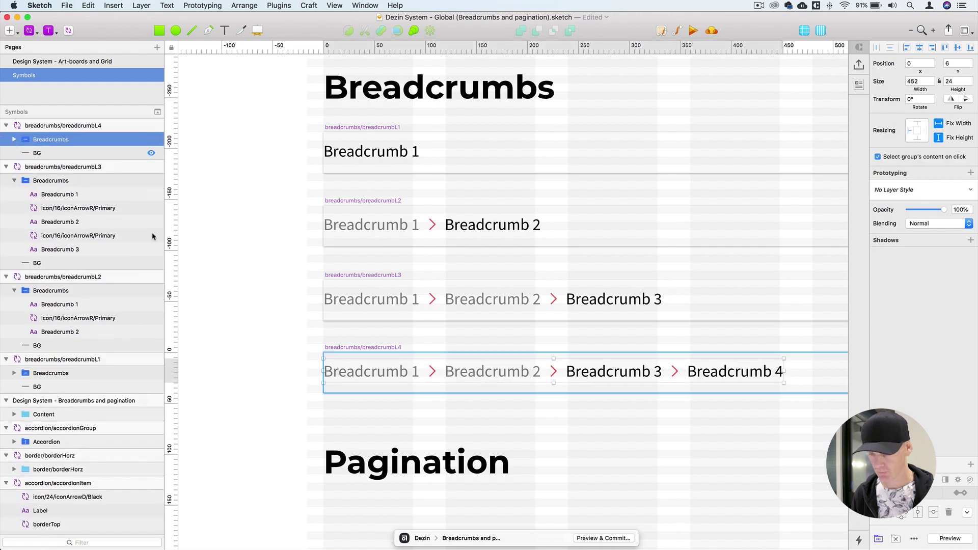
pyautogui.click(516, 274)
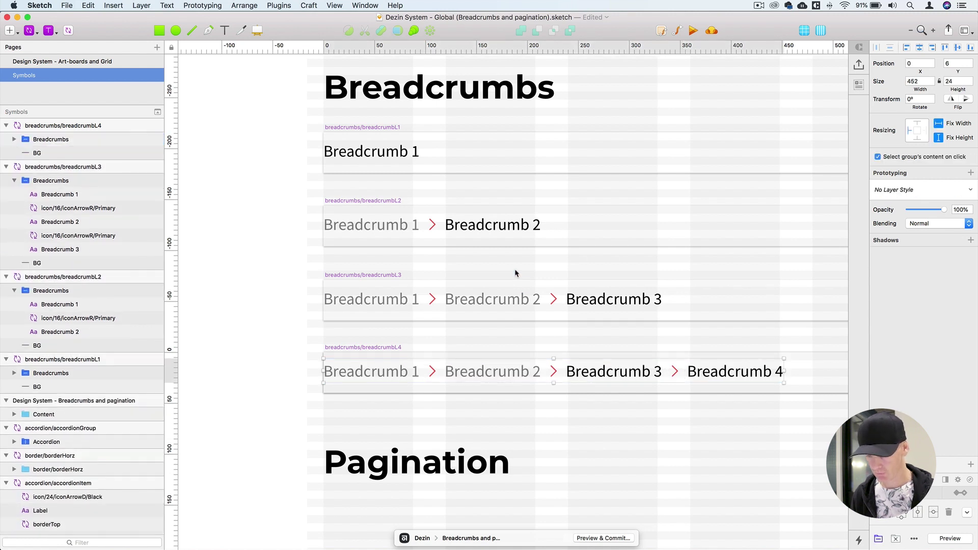
pyautogui.click(378, 128)
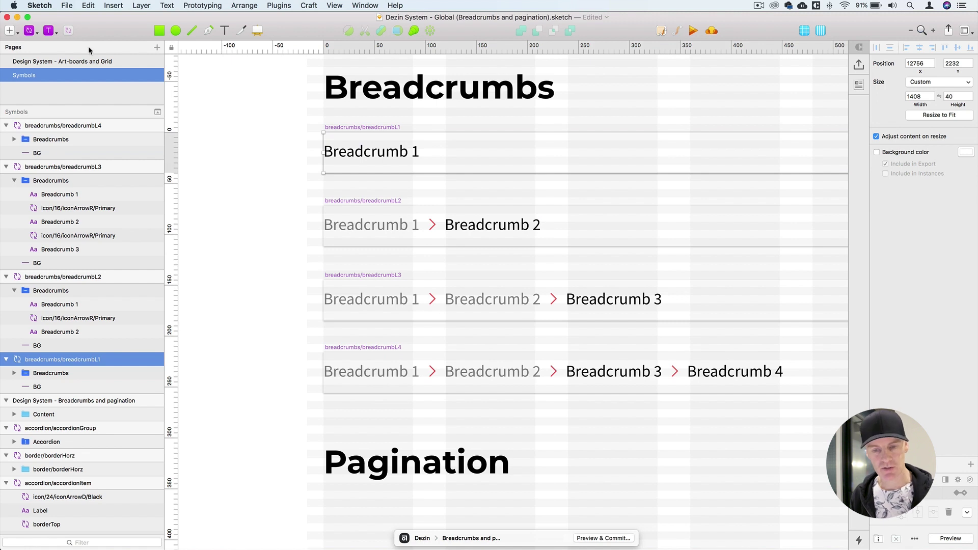
# Open the Design System - Art-boards and Grid page and show the layout grid on the Desktop 1920px artboard.
pyautogui.click(86, 62)
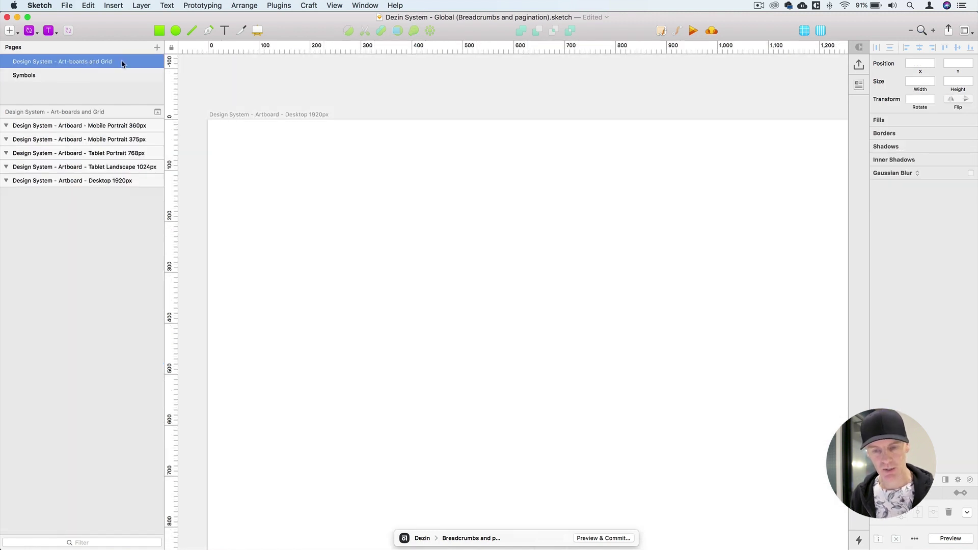
pyautogui.click(237, 143)
pyautogui.click(819, 33)
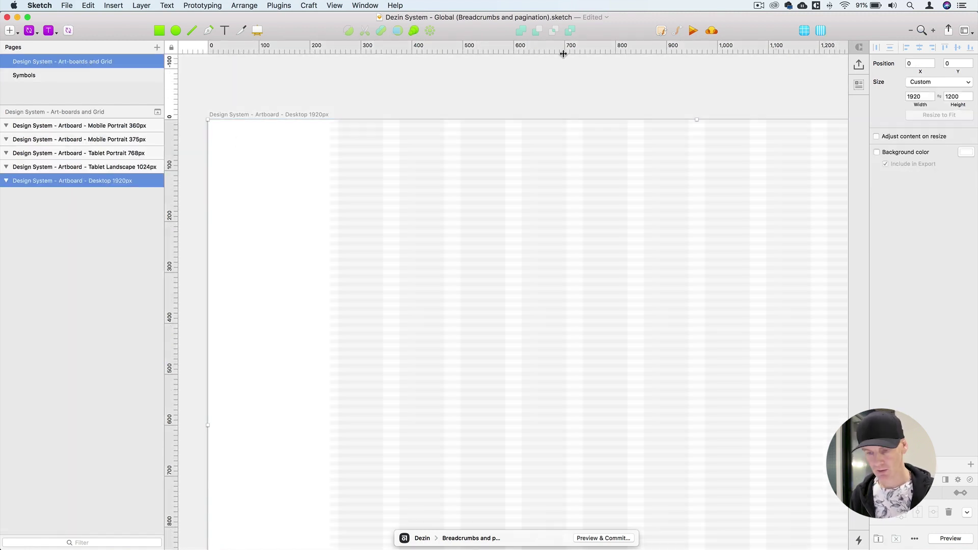
# Insert the breadcrumbs/breadcrumbL1 symbol near the upper edge of the Desktop 1920px artboard at about X 258, Y 84.
pyautogui.click(30, 31)
pyautogui.moveTo(59, 73)
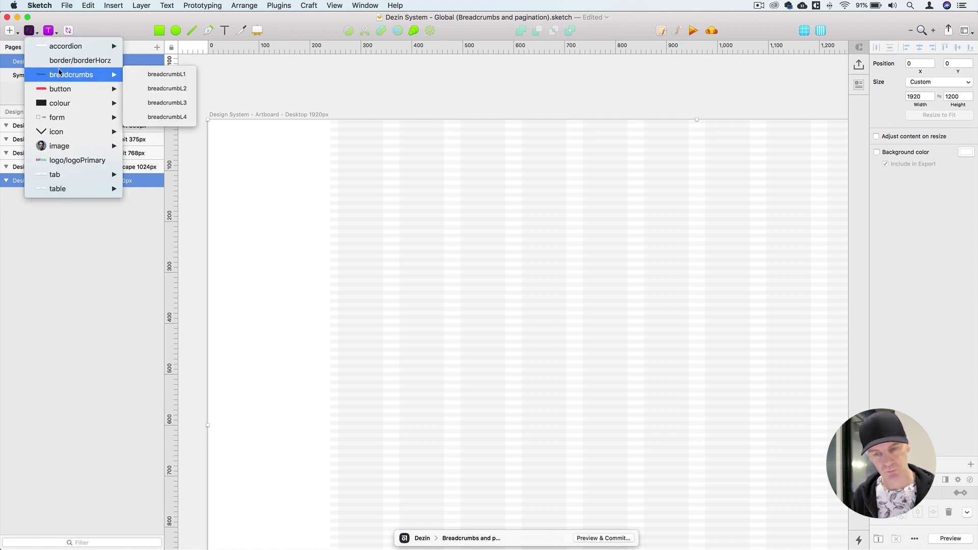
pyautogui.click(159, 74)
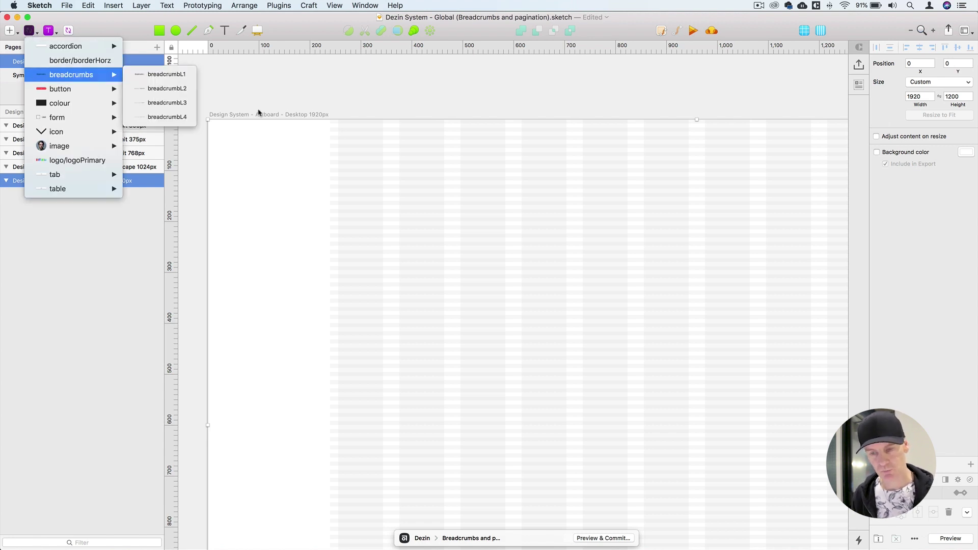
pyautogui.click(417, 185)
pyautogui.moveTo(391, 185); pyautogui.dragTo(673, 175)
# Nudge the breadcrumb instance onto the grid at X 256, Y 80 and deselect it.
pyautogui.press('super+plus')
pyautogui.press('super+plus')
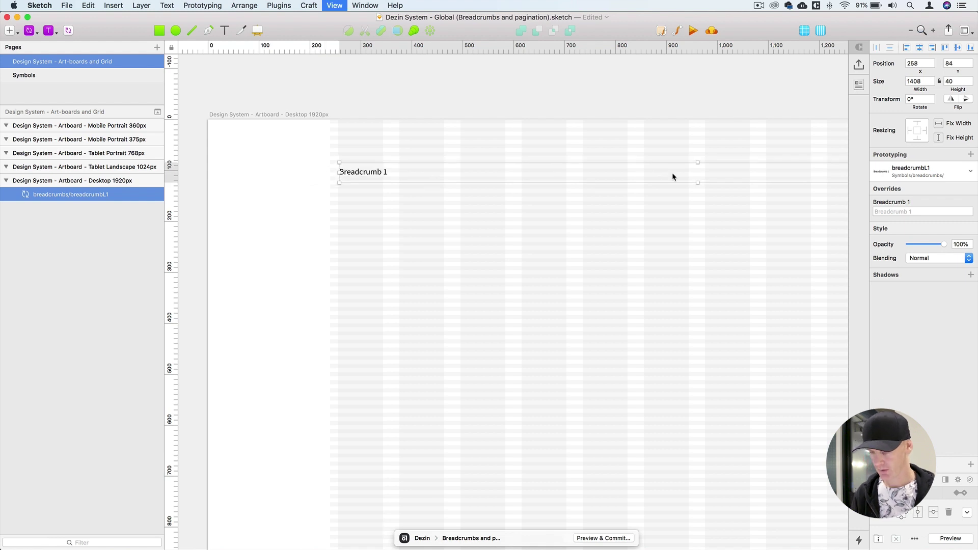
pyautogui.moveTo(241, 266); pyautogui.dragTo(600, 251)
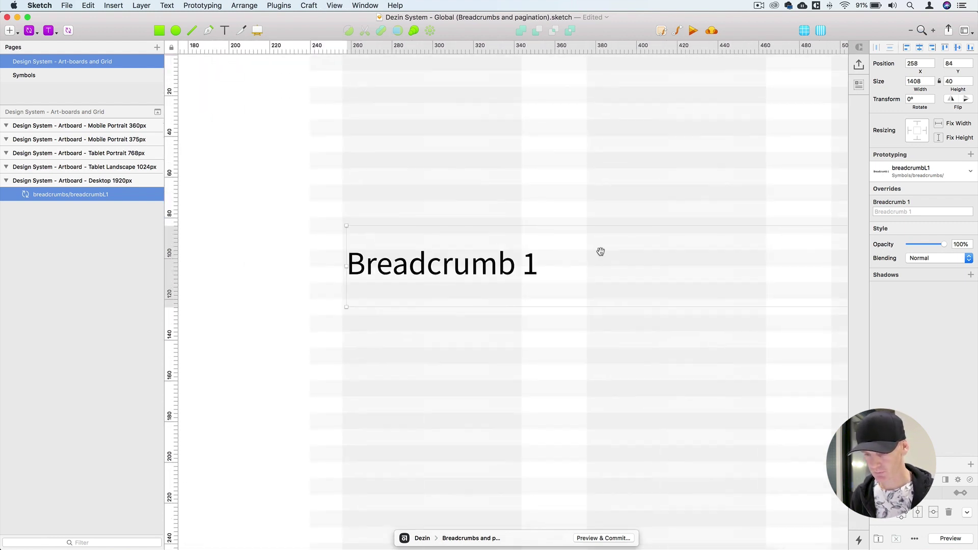
pyautogui.moveTo(451, 244); pyautogui.dragTo(578, 213)
pyautogui.press('Left')
pyautogui.press('Left')
pyautogui.press('Up')
pyautogui.press('Up')
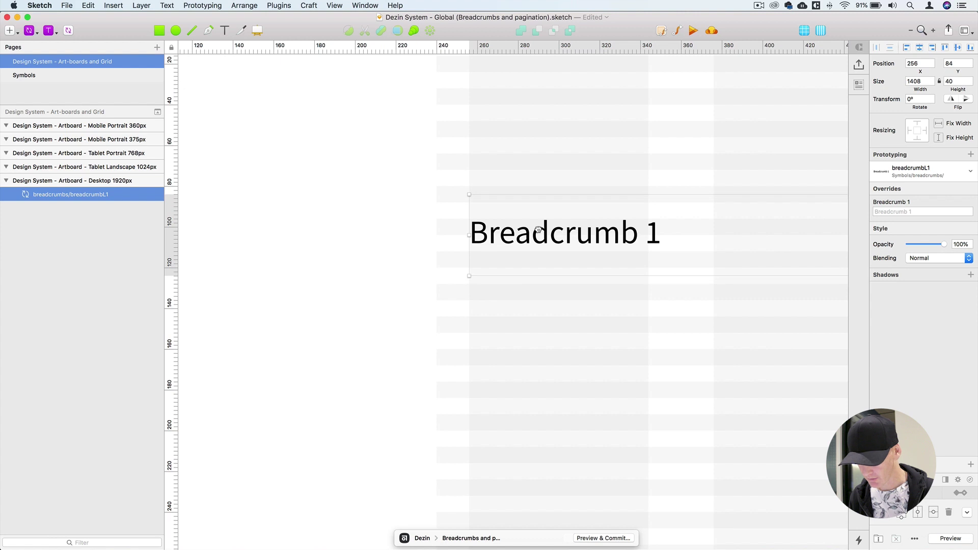
pyautogui.press('Up')
pyautogui.press('Up')
pyautogui.press('Up')
pyautogui.press('Up')
pyautogui.press('super+0')
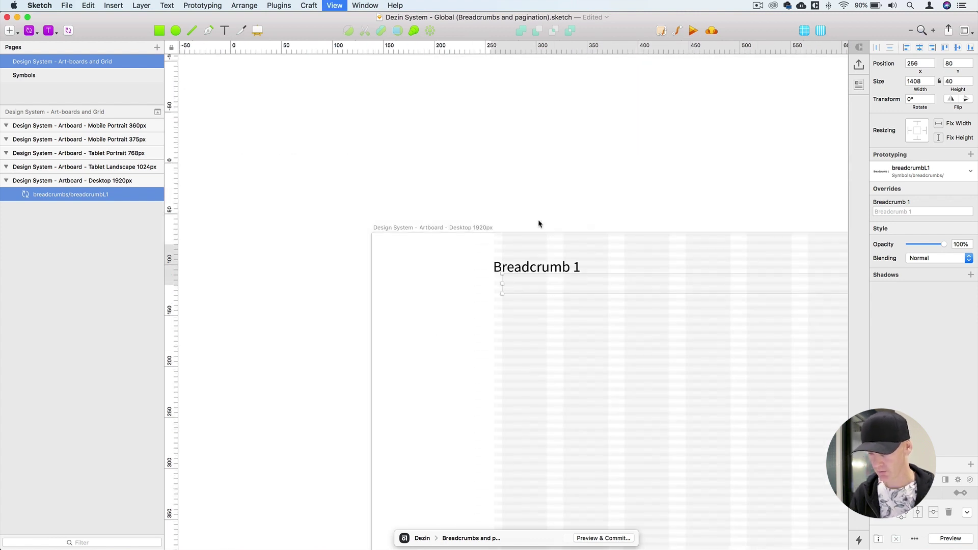
pyautogui.moveTo(544, 210); pyautogui.dragTo(301, 99)
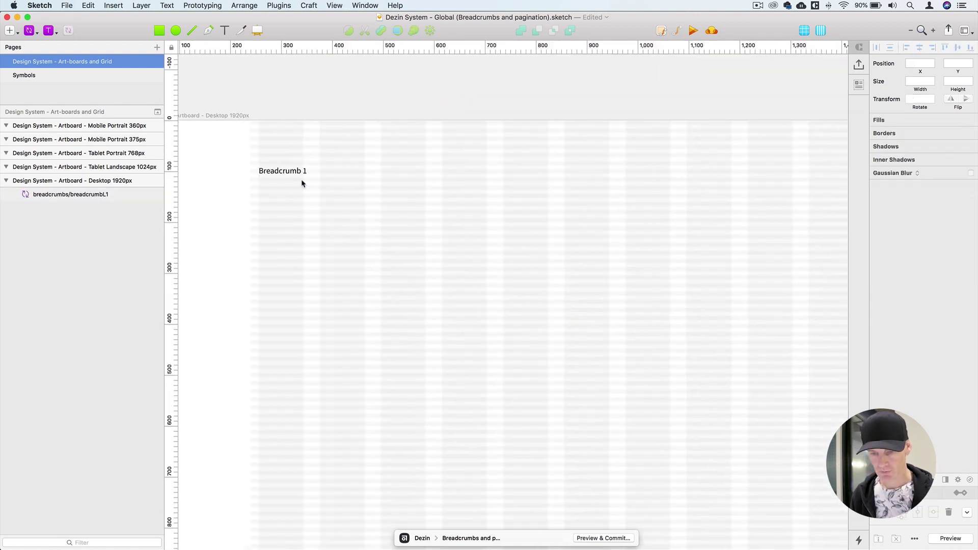
# Override the Breadcrumb 1 text of the instance with Home.
pyautogui.click(899, 209)
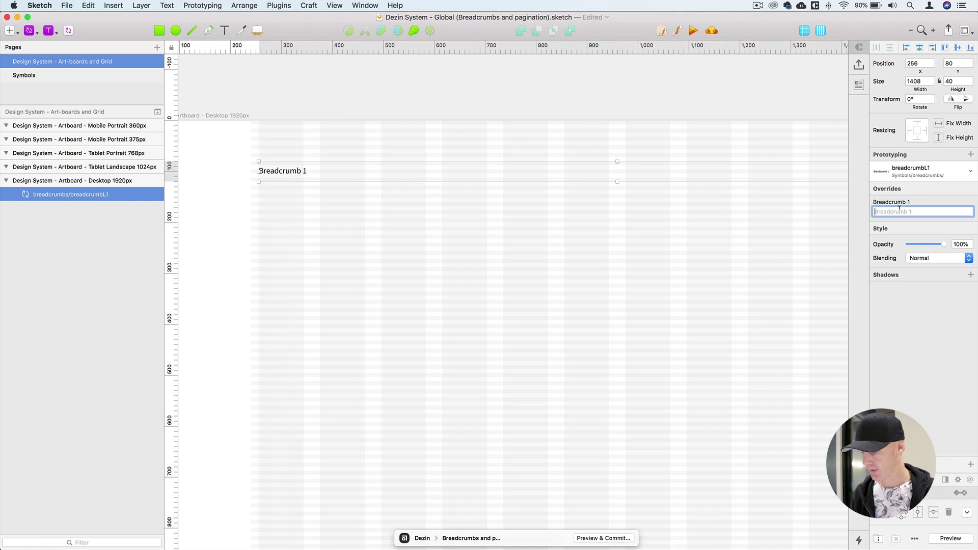
pyautogui.write('Home')
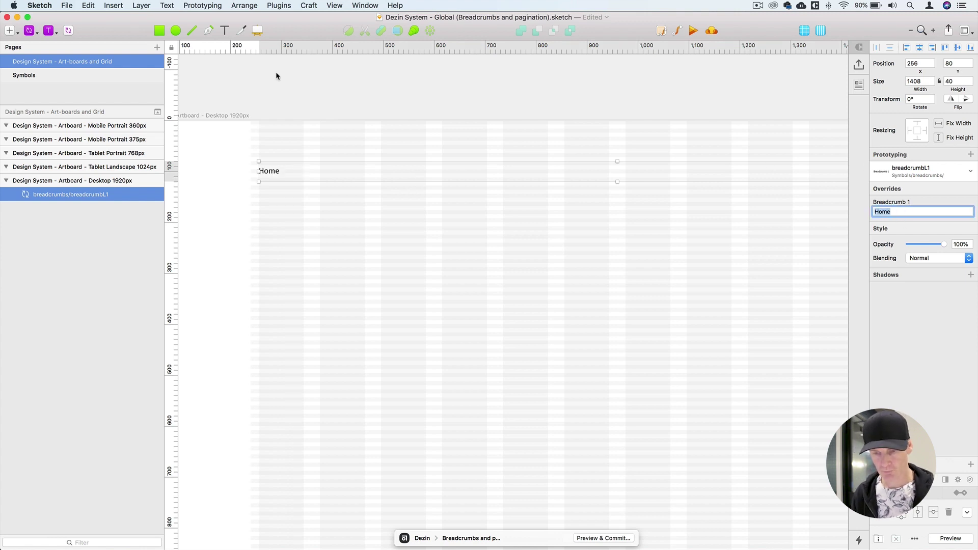
pyautogui.click(282, 89)
# Swap the breadcrumb instance on the Desktop artboard to the breadcrumbs/breadcrumbL2 symbol.
pyautogui.click(288, 178)
pyautogui.click(929, 168)
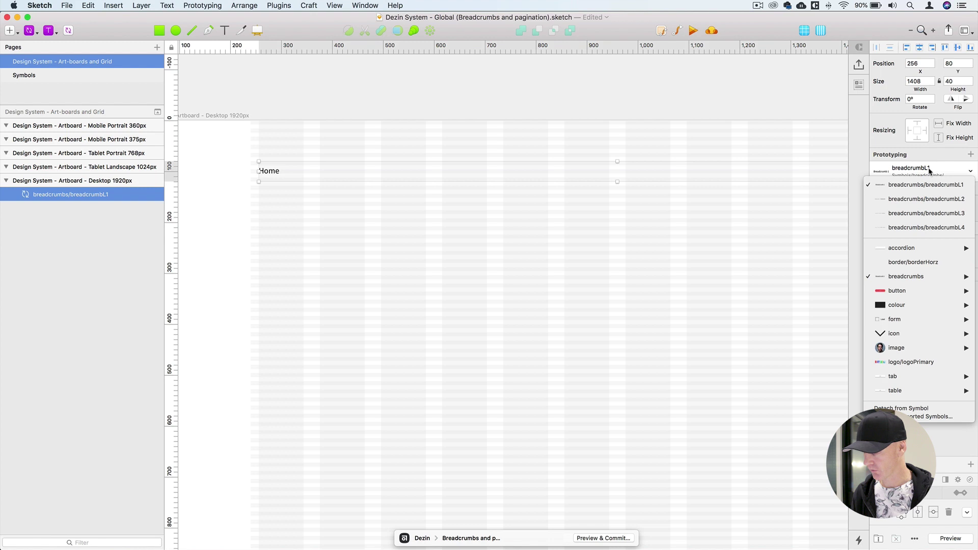
pyautogui.click(916, 199)
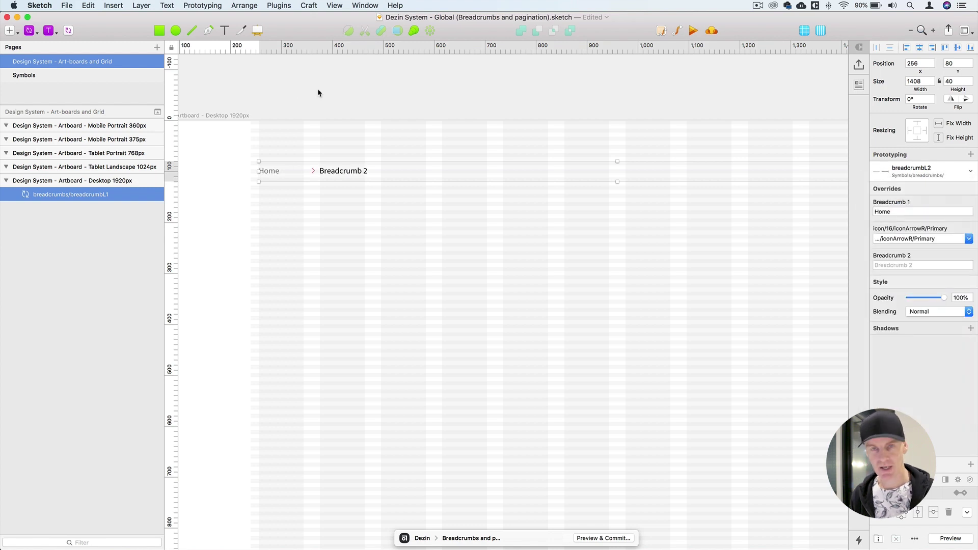
# Set every breadcrumb text layer in the breadcrumbL1 to breadcrumbL4 symbols on the Symbols page to Auto width alignment.
pyautogui.click(101, 75)
pyautogui.click(286, 134)
pyautogui.keyDown('shift'); pyautogui.click(283, 170); pyautogui.keyUp('shift')
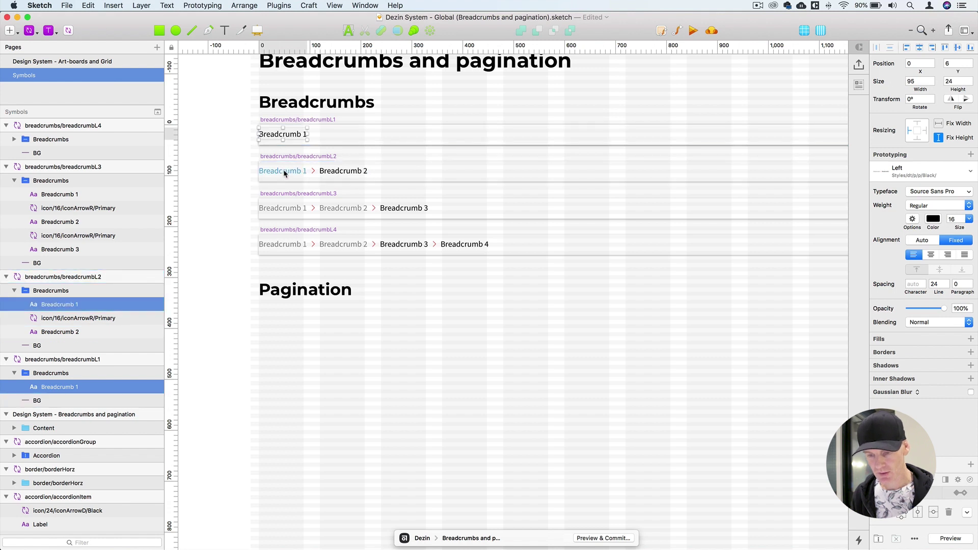
pyautogui.keyDown('shift'); pyautogui.click(337, 171); pyautogui.keyUp('shift')
pyautogui.keyDown('shift'); pyautogui.click(291, 207); pyautogui.keyUp('shift')
pyautogui.keyDown('shift'); pyautogui.click(345, 208); pyautogui.keyUp('shift')
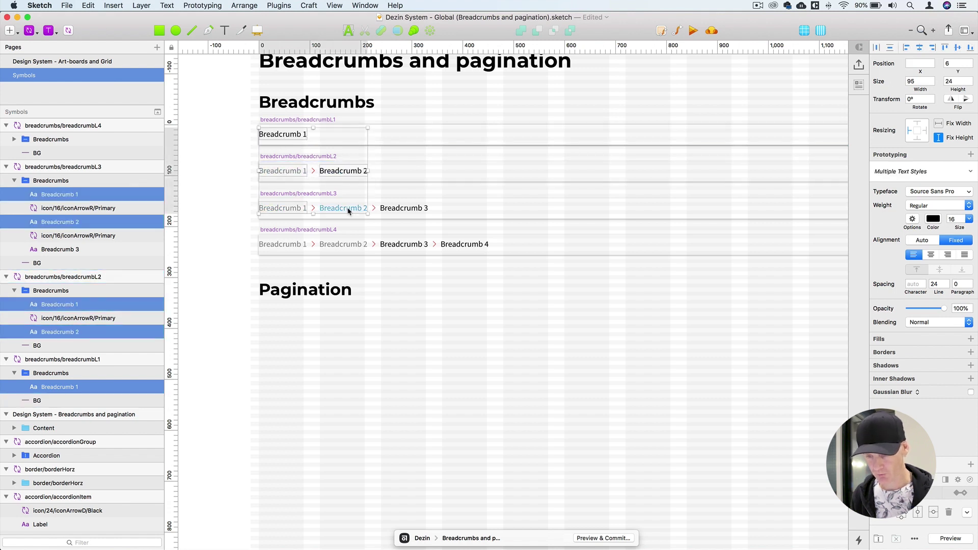
pyautogui.keyDown('shift'); pyautogui.click(402, 208); pyautogui.keyUp('shift')
pyautogui.keyDown('shift'); pyautogui.click(307, 248); pyautogui.keyUp('shift')
pyautogui.keyDown('shift'); pyautogui.click(350, 245); pyautogui.keyUp('shift')
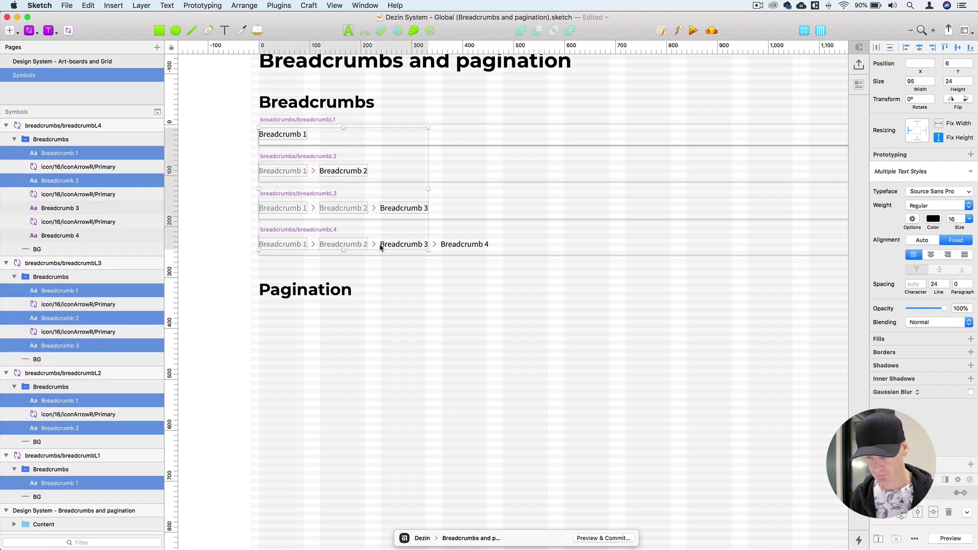
pyautogui.keyDown('shift'); pyautogui.click(405, 245); pyautogui.keyUp('shift')
pyautogui.keyDown('shift'); pyautogui.click(457, 248); pyautogui.keyUp('shift')
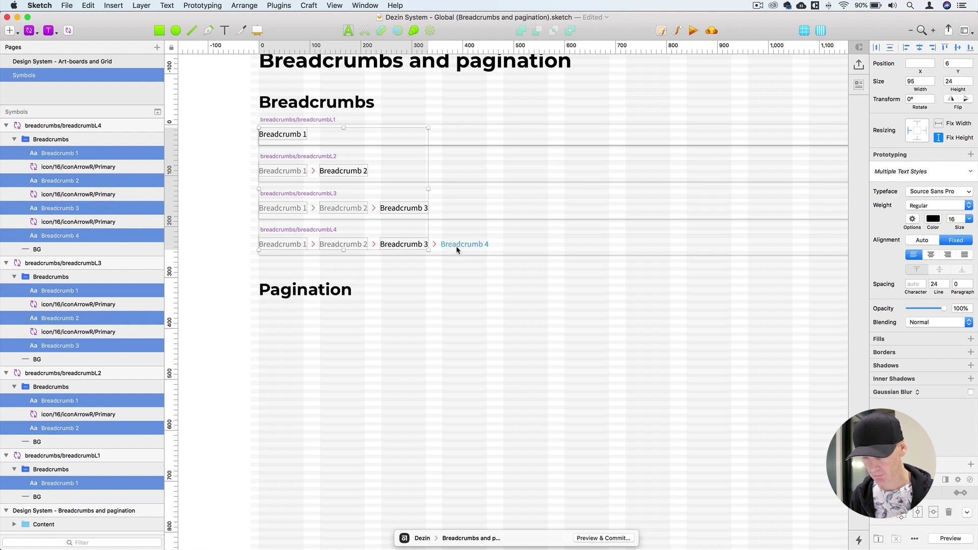
pyautogui.click(960, 244)
pyautogui.click(219, 109)
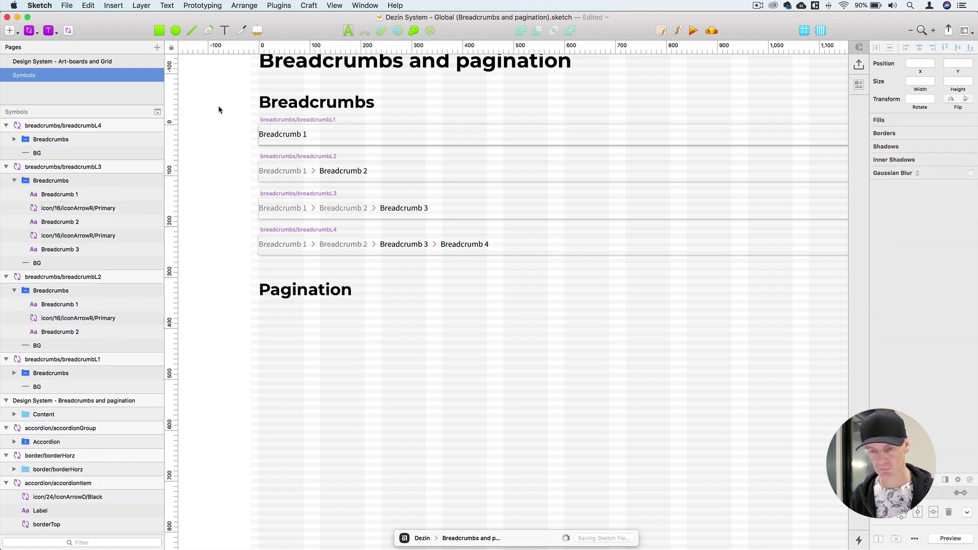
# Return to the Art-boards and Grid page and override the instance's Breadcrumb 2 text with Portfolio.
pyautogui.click(97, 62)
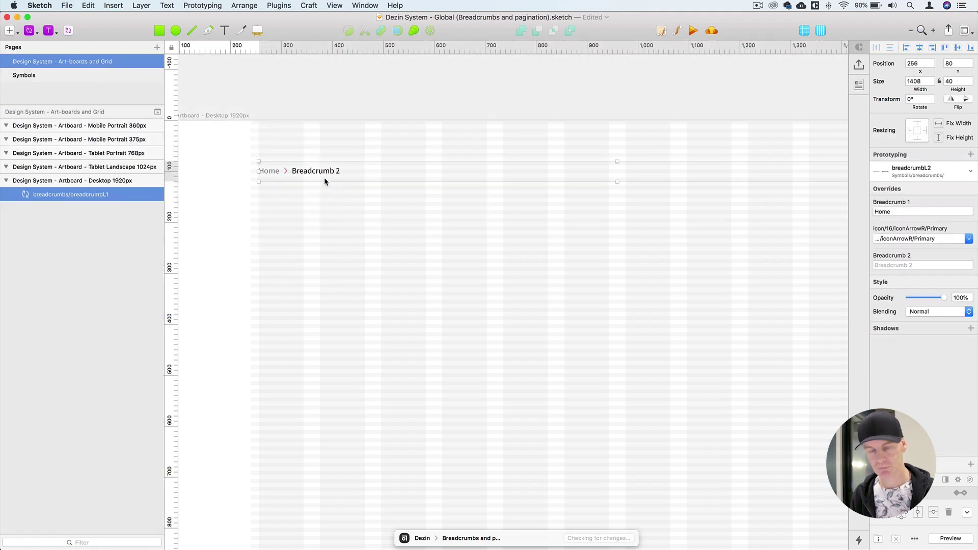
pyautogui.click(907, 264)
pyautogui.write('Portfolio')
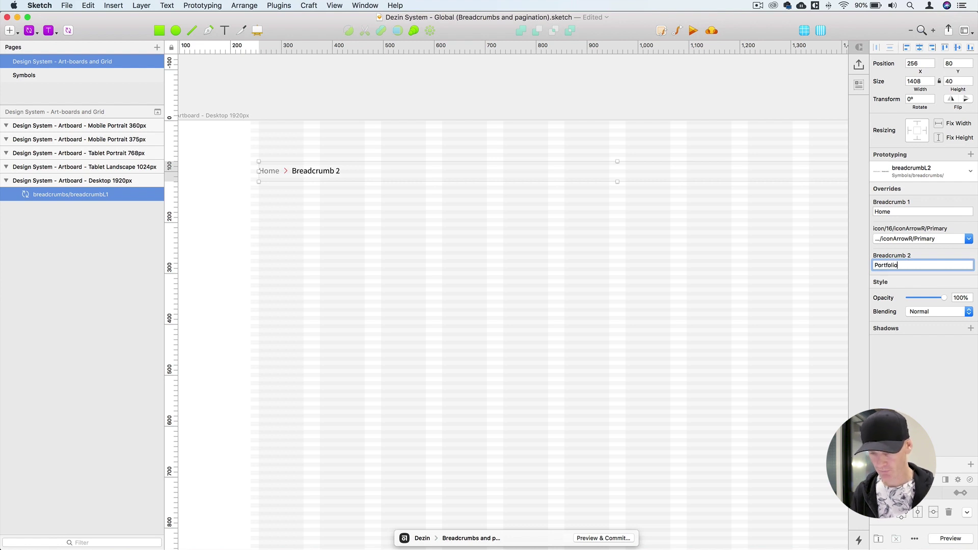
pyautogui.press('Return')
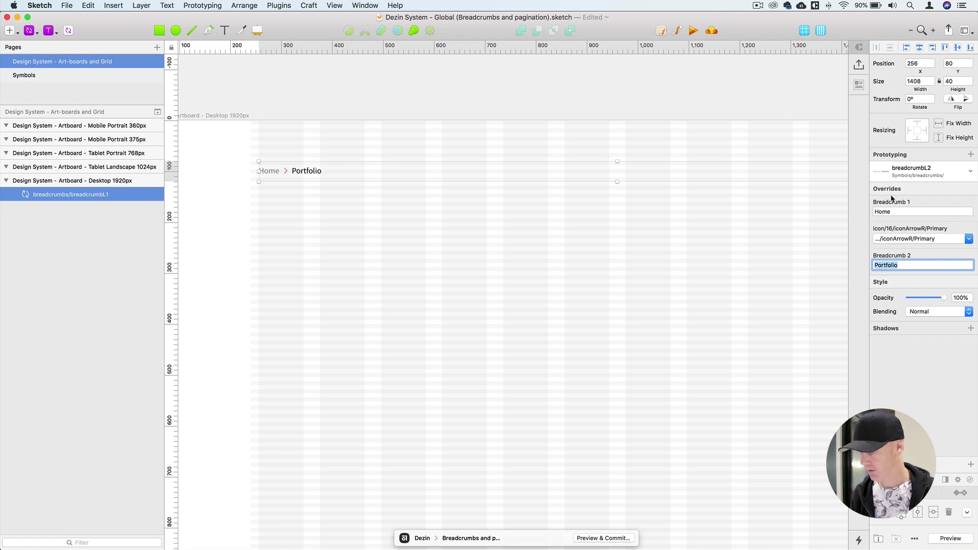
# Swap the instance to breadcrumbs/breadcrumbL3 and override its Breadcrumb 3 text with Digital.
pyautogui.click(922, 174)
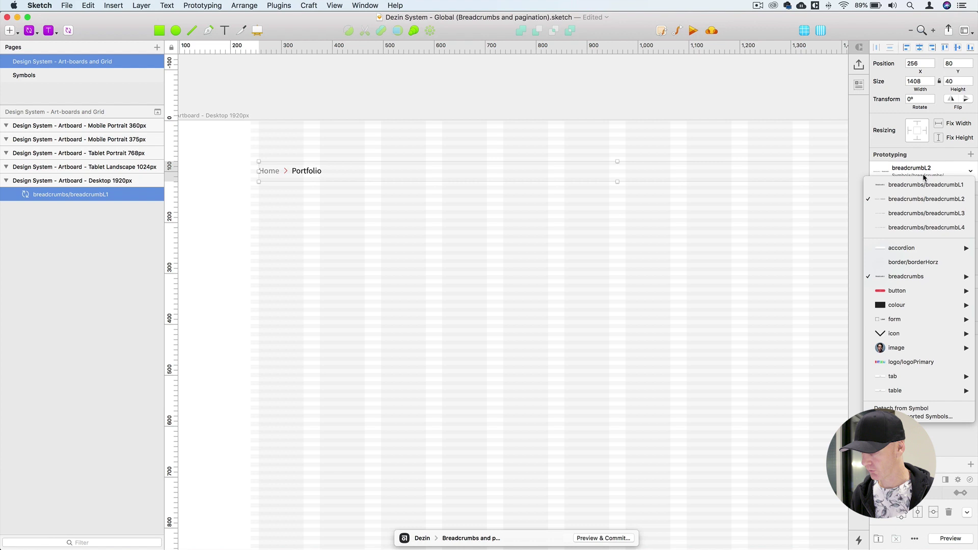
pyautogui.click(917, 209)
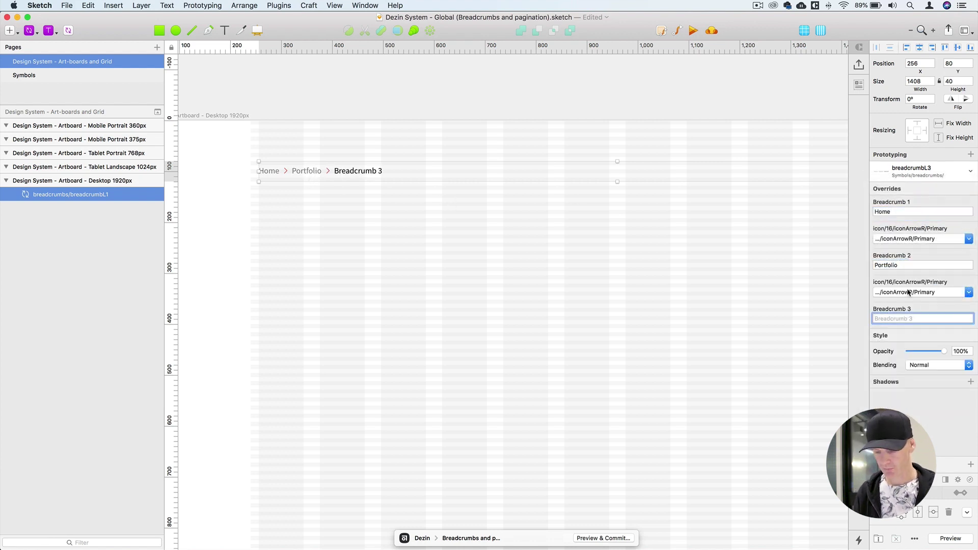
pyautogui.write('Digital')
pyautogui.press('Return')
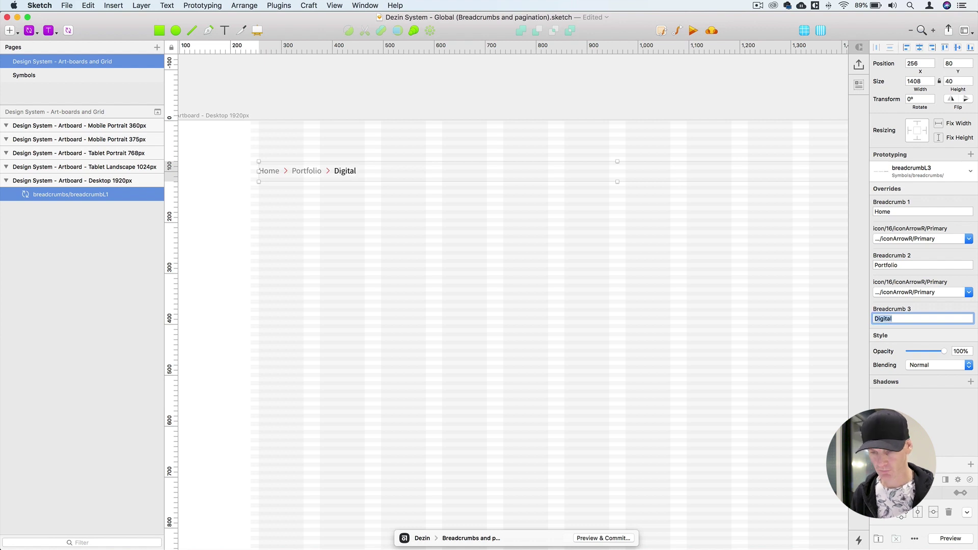
# Swap the instance to breadcrumbs/breadcrumbL4 and apply the dt/p/p/Grey2/Left text style to Breadcrumb 3 inside that symbol.
pyautogui.click(931, 171)
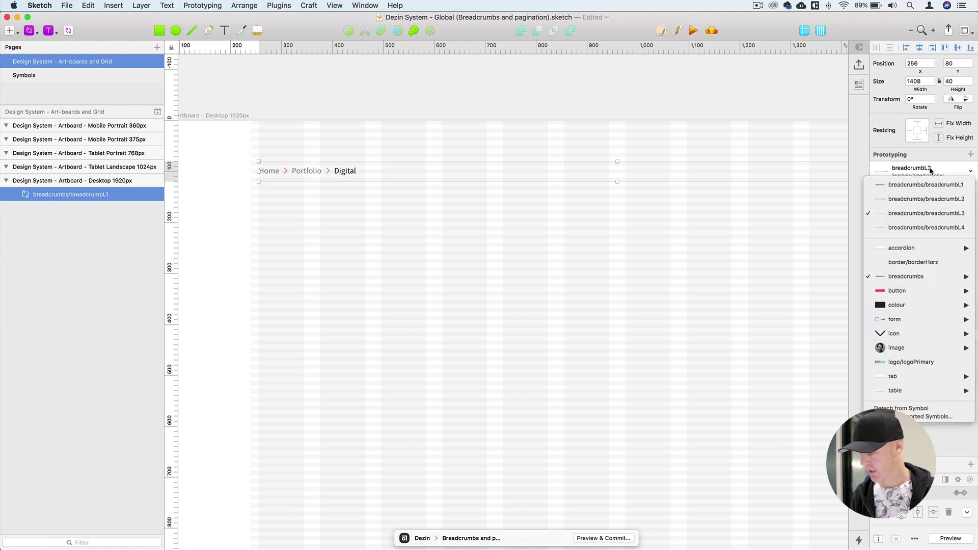
pyautogui.click(921, 233)
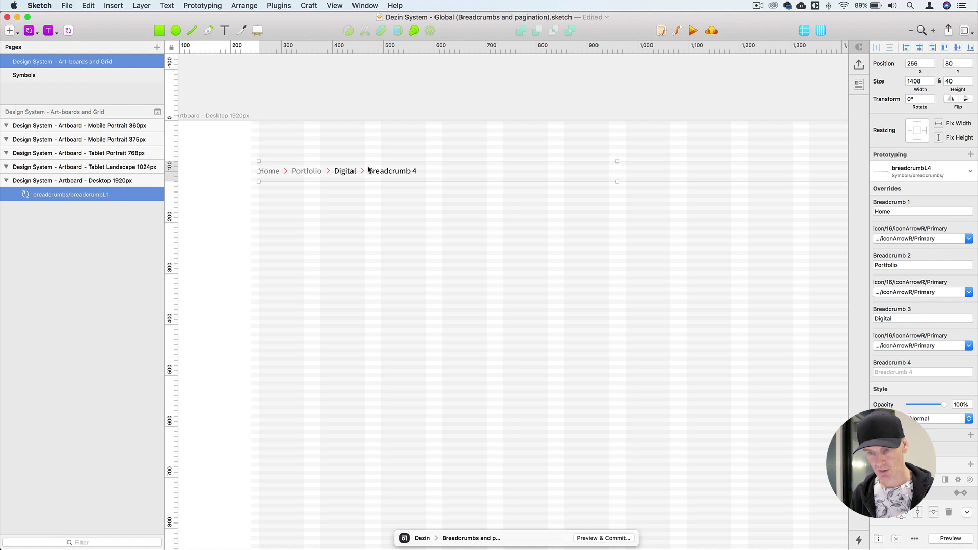
pyautogui.doubleClick(342, 175)
pyautogui.doubleClick(399, 172)
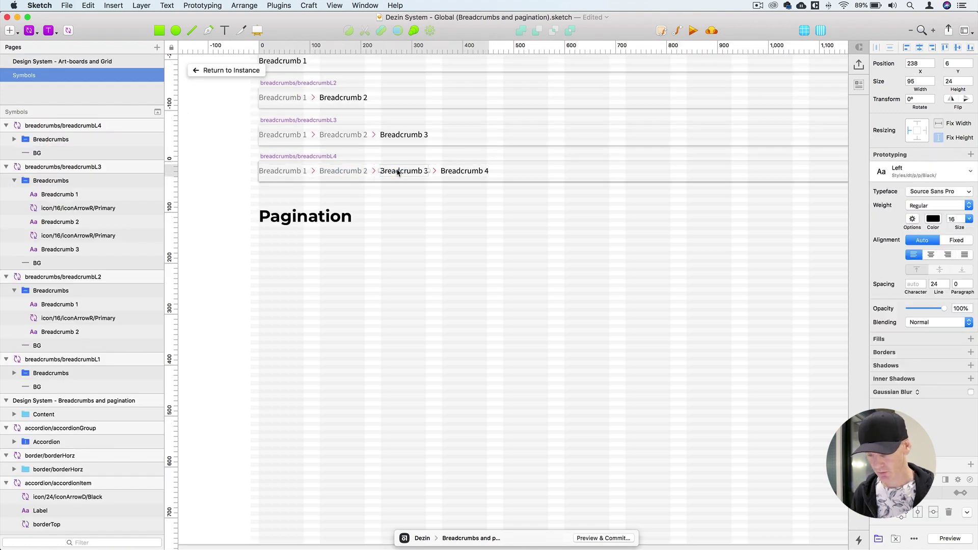
pyautogui.press('super+plus')
pyautogui.click(931, 171)
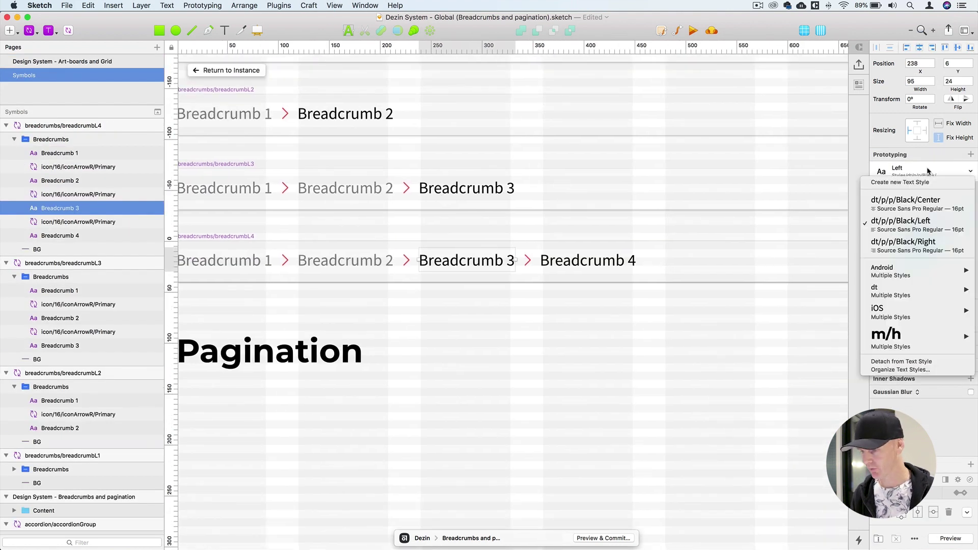
pyautogui.moveTo(896, 290)
pyautogui.moveTo(815, 362)
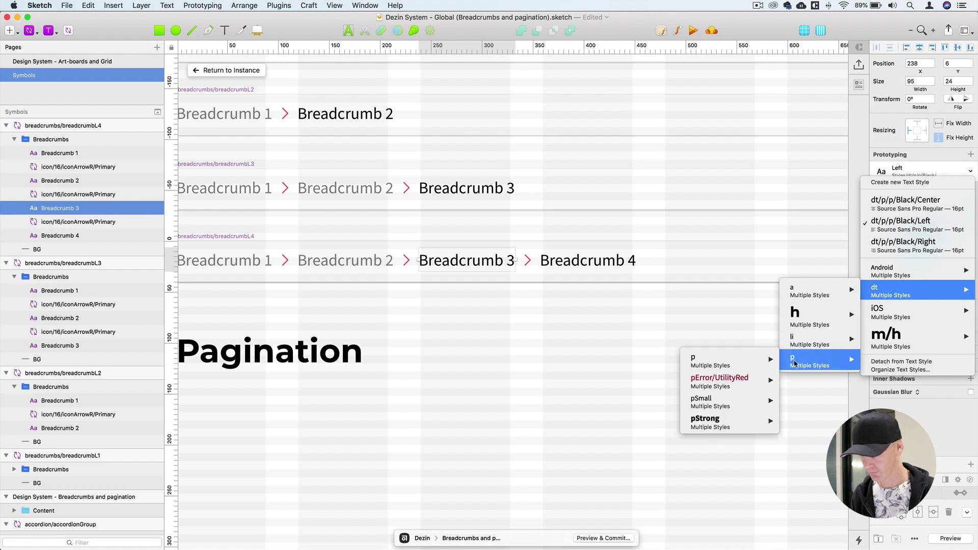
pyautogui.moveTo(700, 365)
pyautogui.moveTo(637, 383)
pyautogui.click(565, 403)
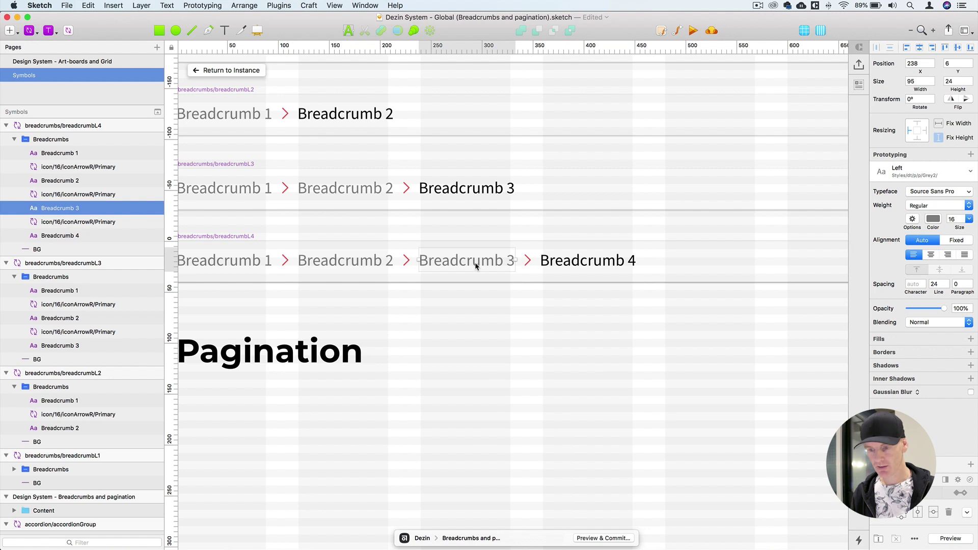
# Return to the instance on the Desktop 1920px artboard and override its Breadcrumb 4 text with Sketch.
pyautogui.click(230, 71)
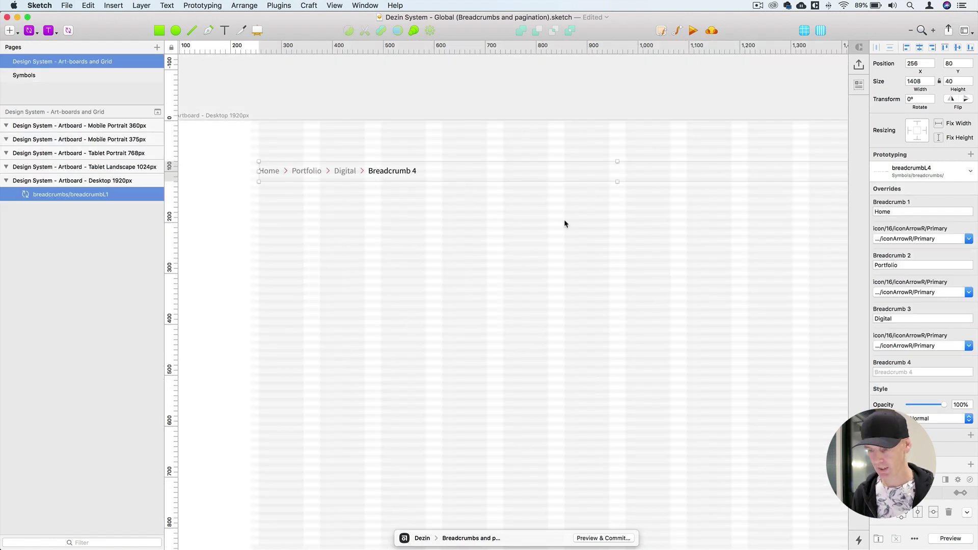
pyautogui.click(892, 369)
pyautogui.write('Ske')
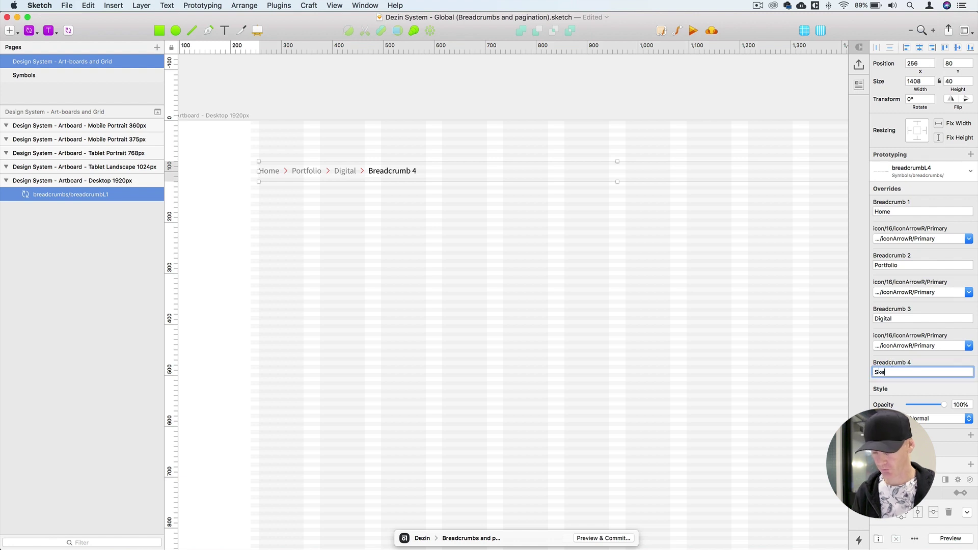
pyautogui.write('tch')
pyautogui.press('Return')
pyautogui.click(537, 340)
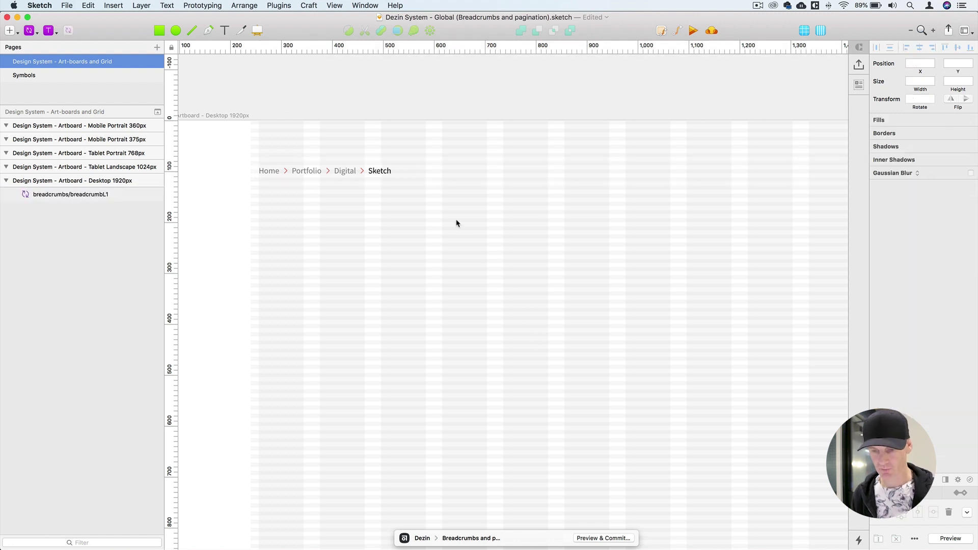
# Narrow the breadcrumb instance to 328 px wide so its right edge lines up with a grid column.
pyautogui.click(412, 167)
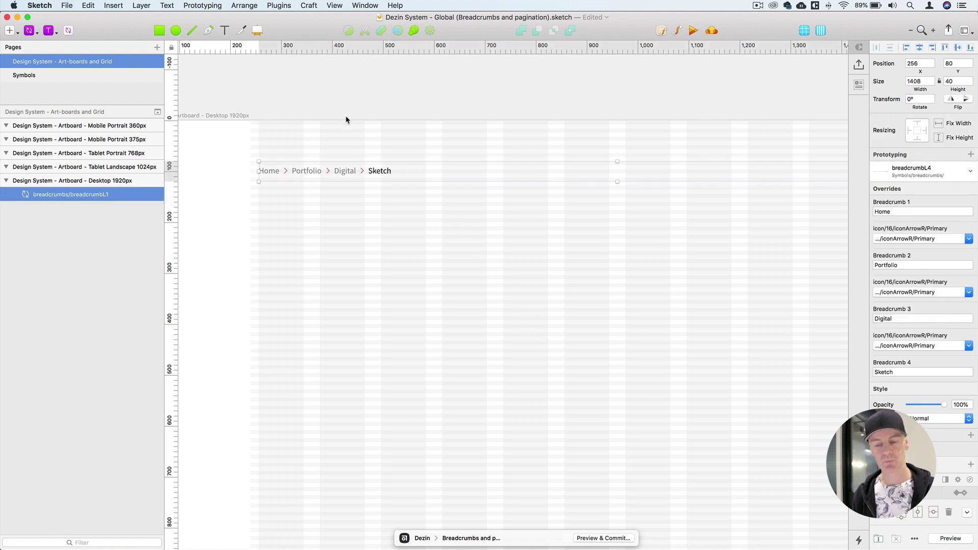
pyautogui.moveTo(617, 184)
pyautogui.mouseDown()
pyautogui.moveTo(618, 225)
pyautogui.moveTo(615, 193)
pyautogui.mouseUp()
pyautogui.press('super+z')
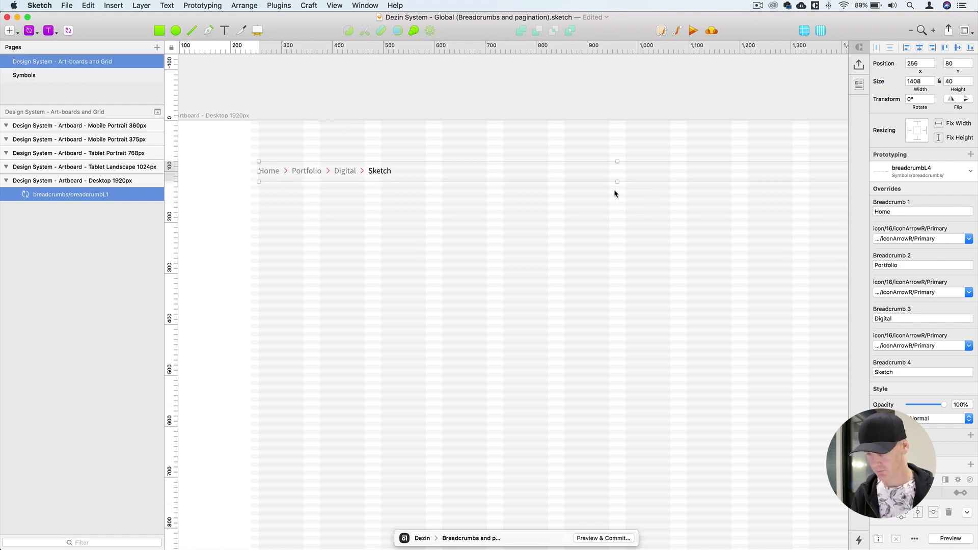
pyautogui.press('super+minus')
pyautogui.moveTo(744, 237); pyautogui.dragTo(471, 245)
pyautogui.press('super+2')
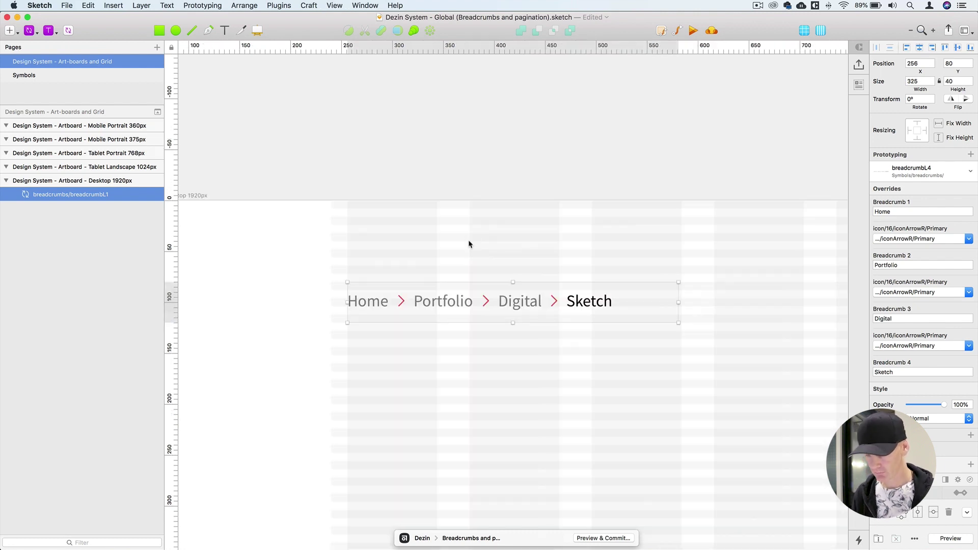
pyautogui.moveTo(679, 303); pyautogui.dragTo(682, 304)
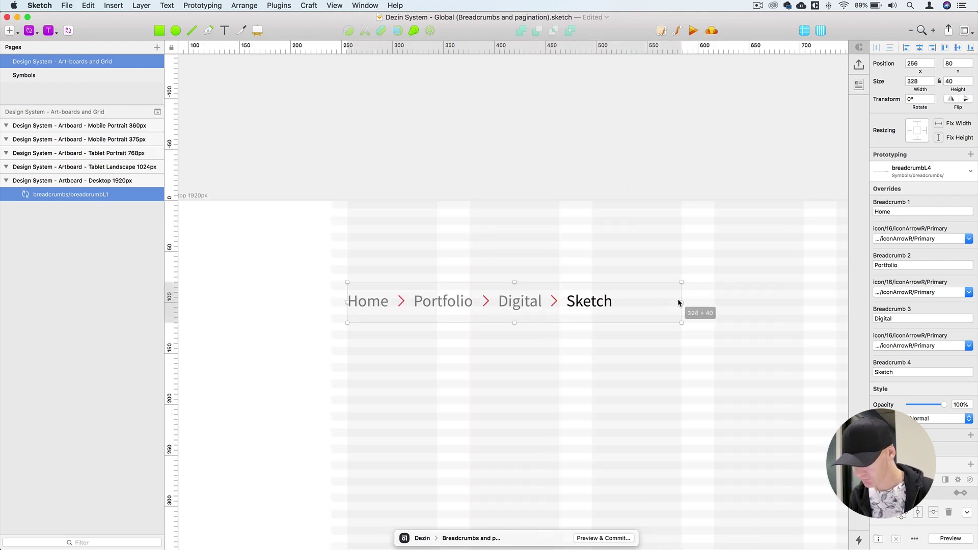
pyautogui.click(605, 160)
pyautogui.press('super+0')
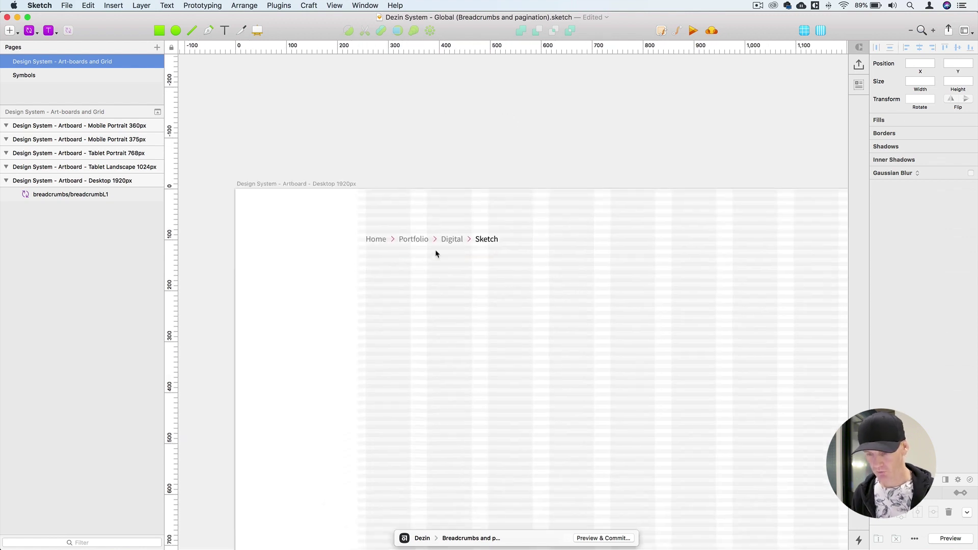
# Swap the resized breadcrumb instance to the breadcrumbs/breadcrumbL2 symbol.
pyautogui.click(443, 243)
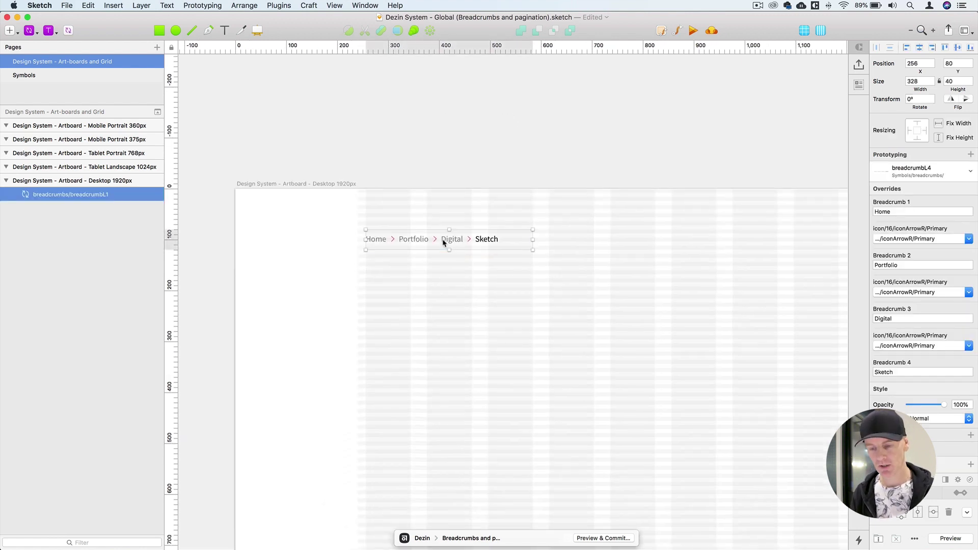
pyautogui.click(911, 173)
pyautogui.click(917, 199)
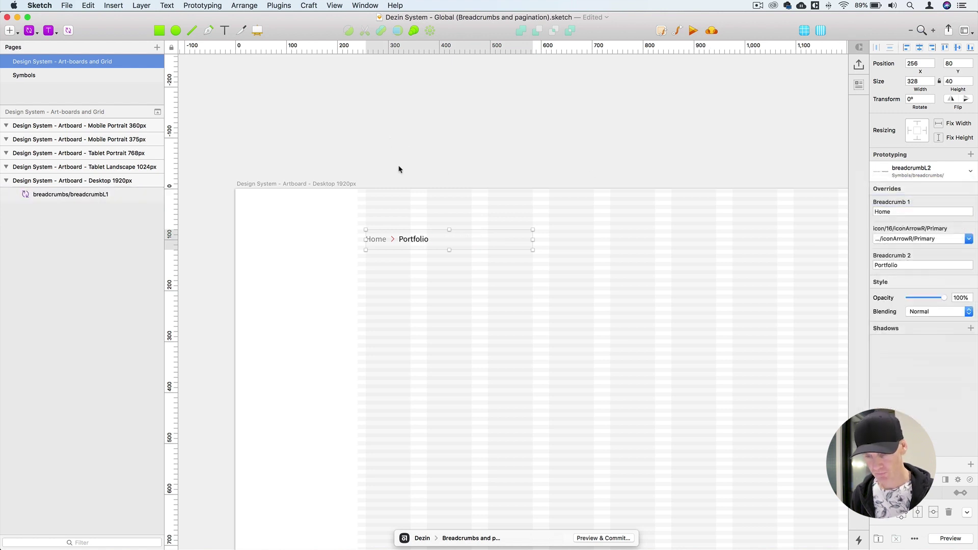
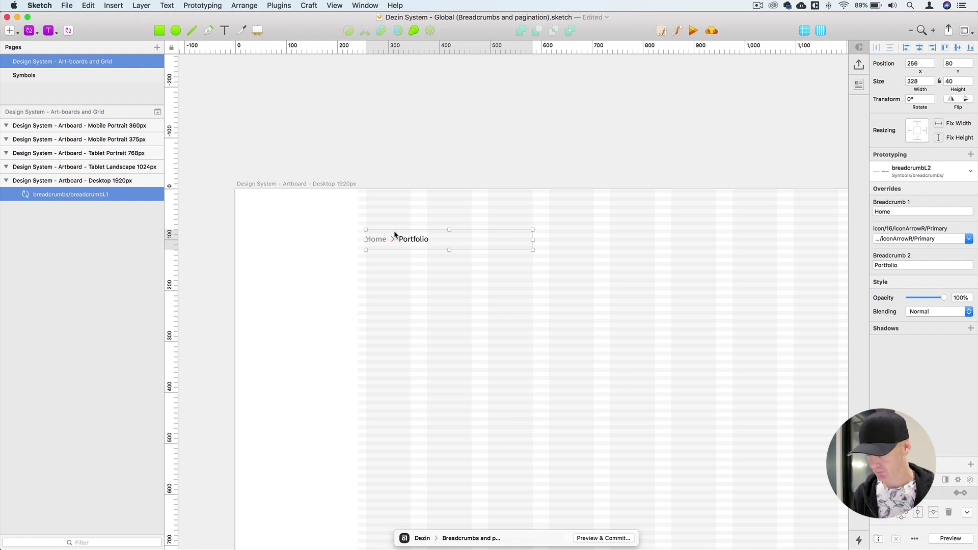
# Insert the icon/24/iconArrowL/Black symbol on the Desktop 1920px artboard, just below the breadcrumb instance.
pyautogui.press('super+plus')
pyautogui.moveTo(466, 329); pyautogui.dragTo(440, 144)
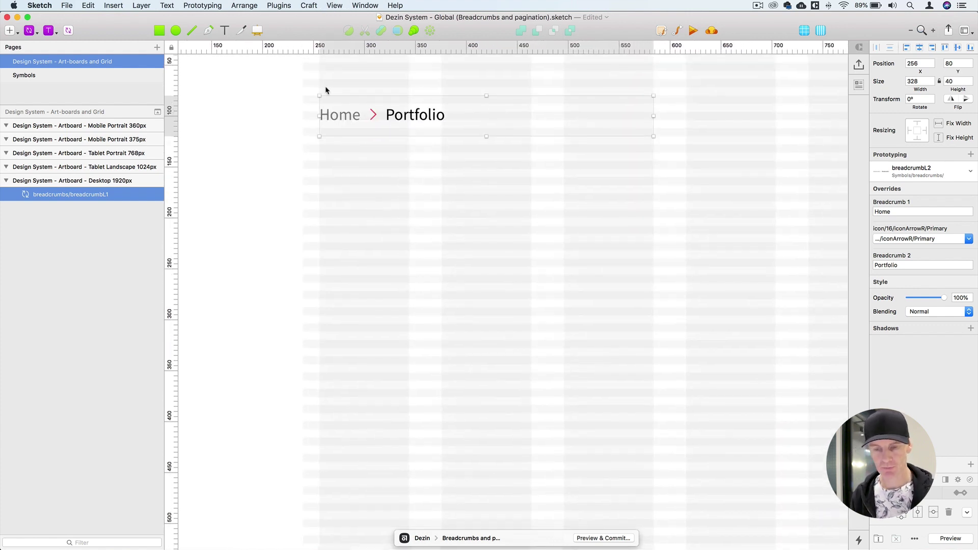
pyautogui.click(30, 33)
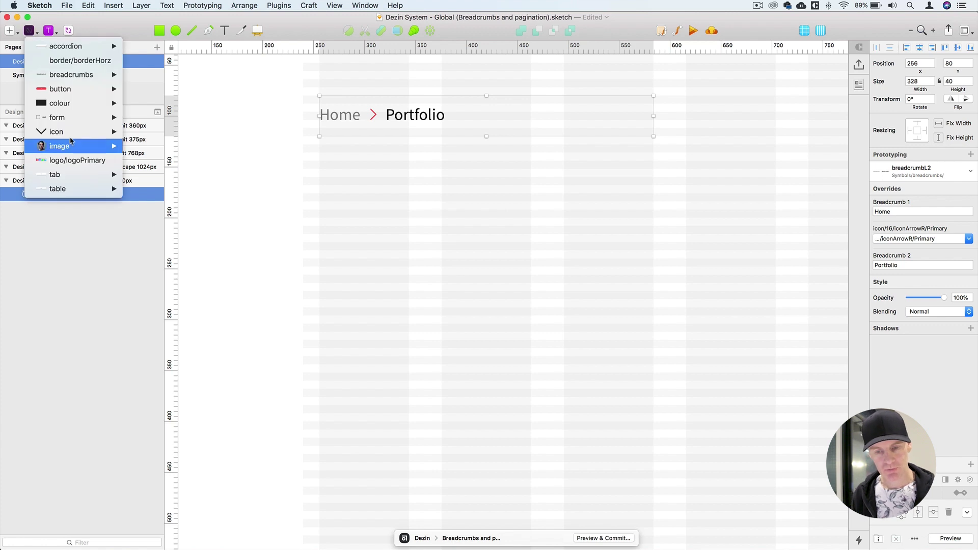
pyautogui.moveTo(82, 135)
pyautogui.moveTo(145, 146)
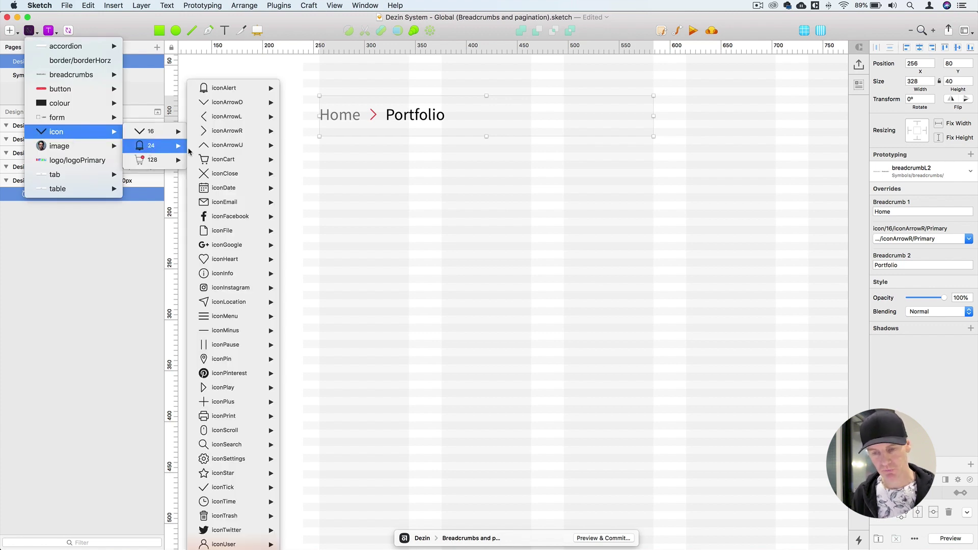
pyautogui.moveTo(229, 122)
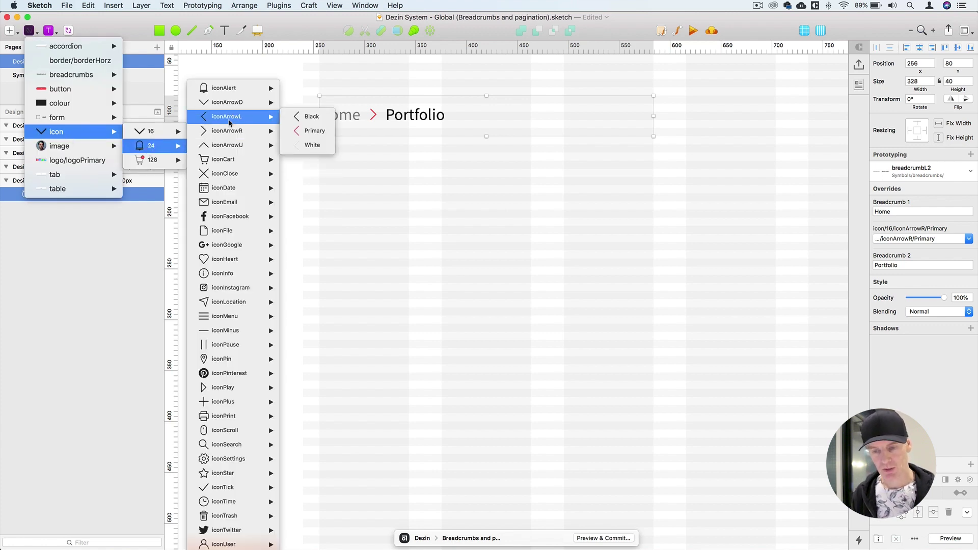
pyautogui.click(312, 119)
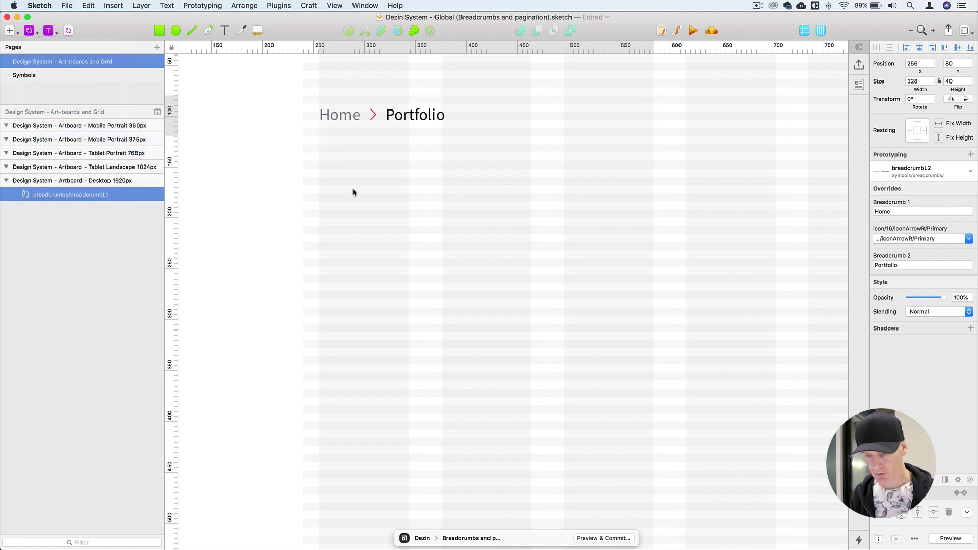
pyautogui.click(330, 186)
# Position the left arrow icon at X 256, Y 160 and rename its layer ArrowL.
pyautogui.press('super+plus')
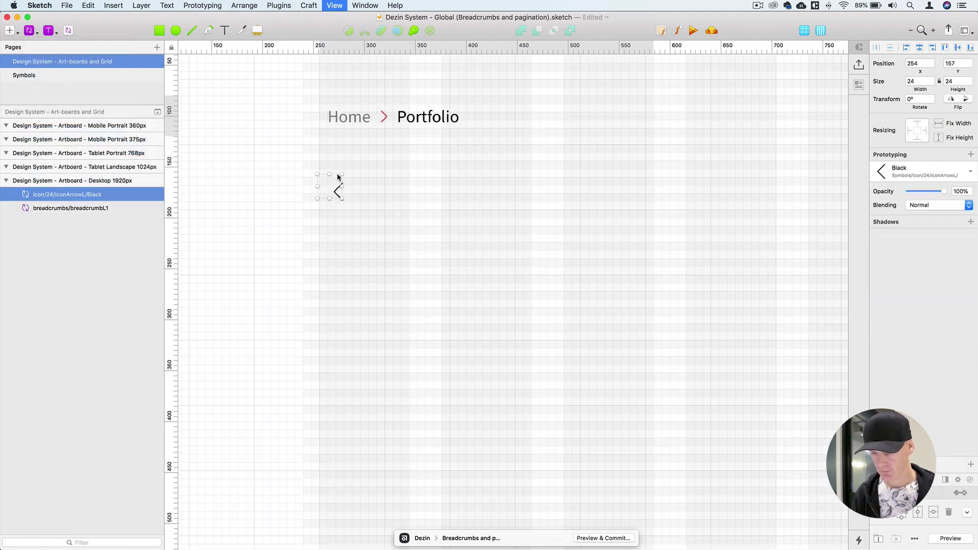
pyautogui.hscroll(3, 485, 286)
pyautogui.moveTo(456, 296); pyautogui.dragTo(460, 302)
pyautogui.hscroll(5, 321, 194)
pyautogui.hscroll(4, 314, 190)
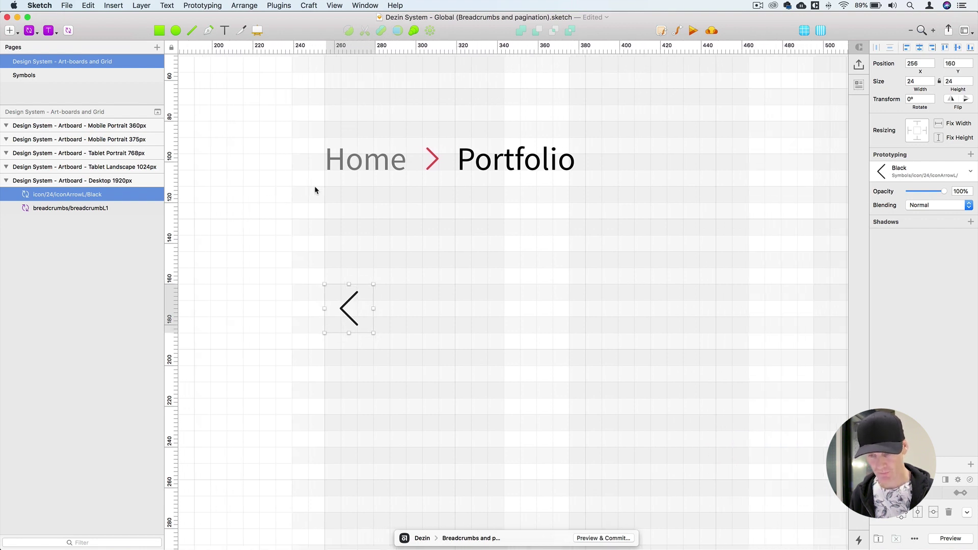
pyautogui.scroll(-2, 314, 190)
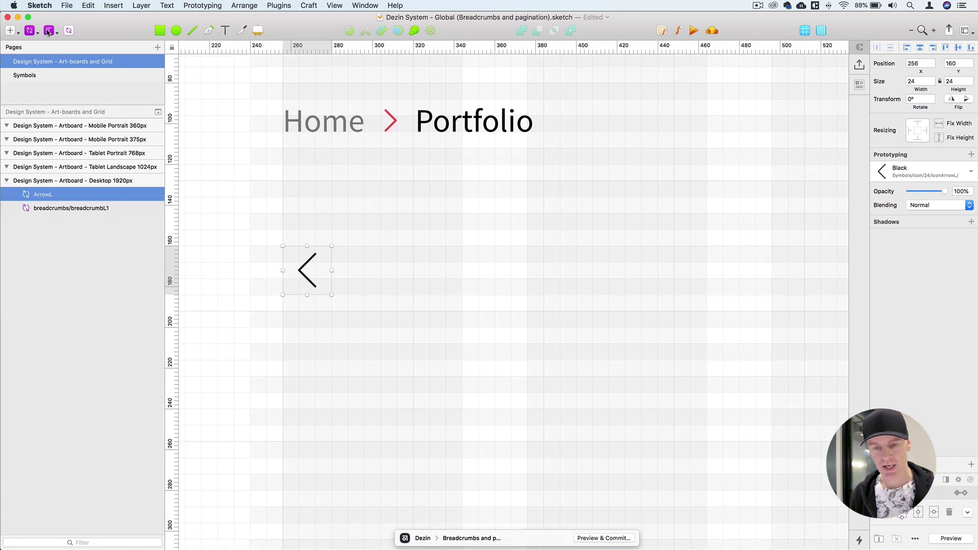
# Insert a text layer in the dt/p/p/Grey2/Center style beside the arrow icon, with # as its text.
pyautogui.click(48, 31)
pyautogui.moveTo(82, 69)
pyautogui.moveTo(160, 143)
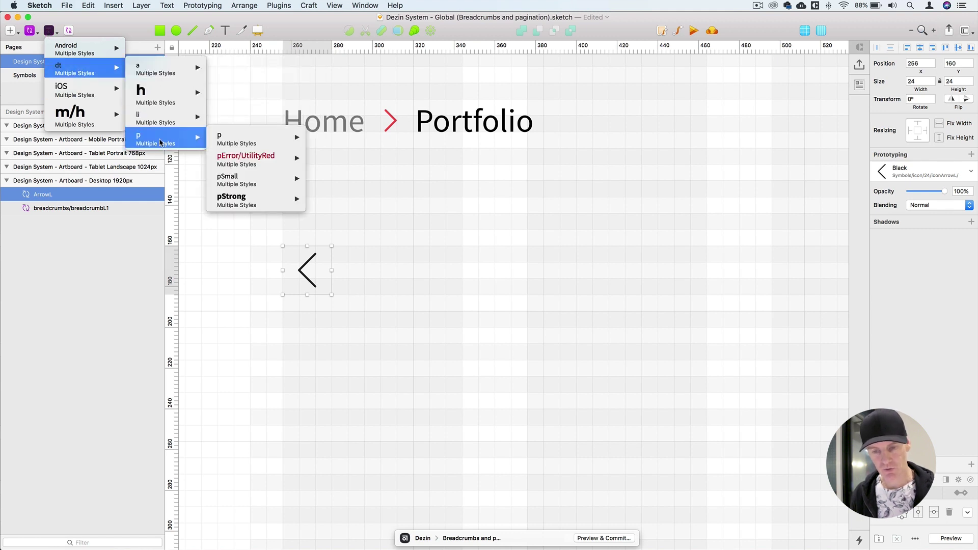
pyautogui.moveTo(284, 143)
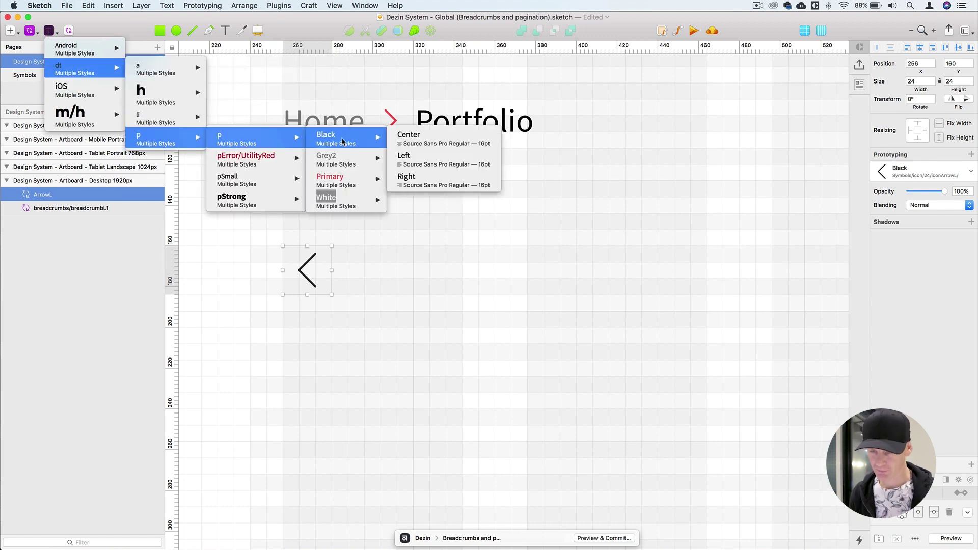
pyautogui.moveTo(335, 162)
pyautogui.click(410, 159)
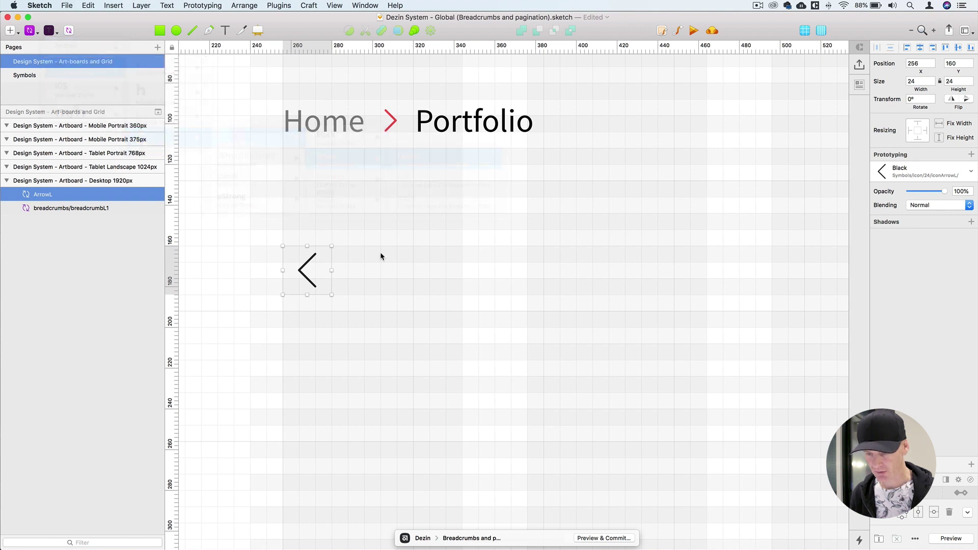
pyautogui.click(373, 265)
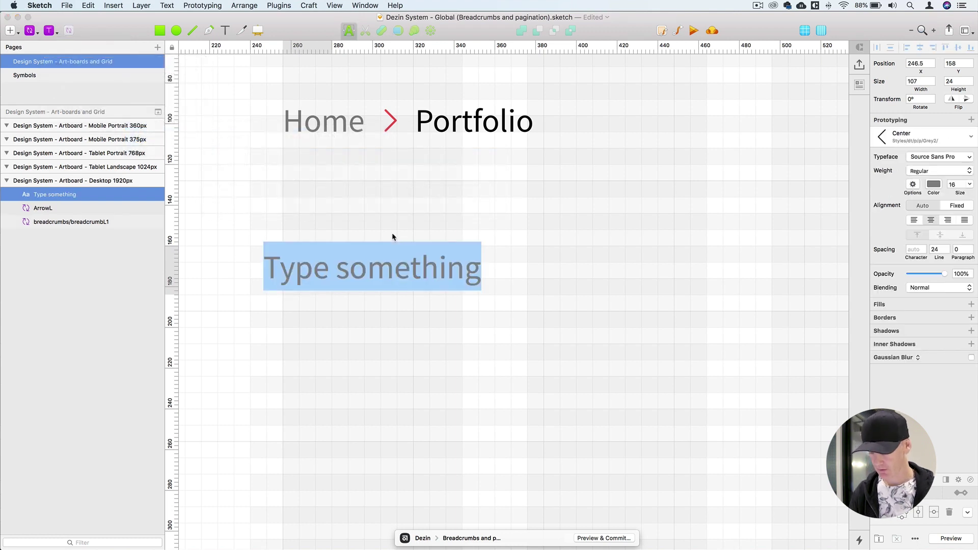
pyautogui.write('#')
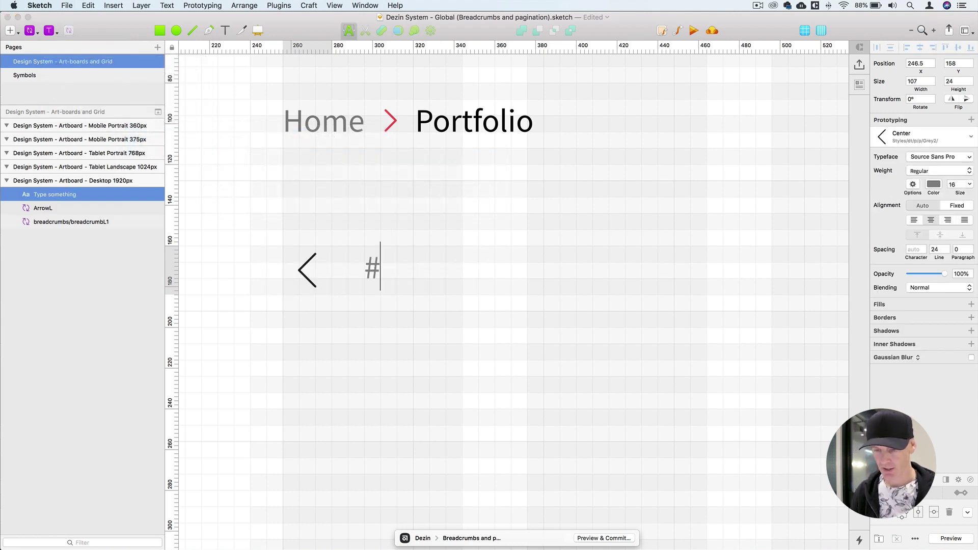
pyautogui.press('Escape')
# Resize the # text box to 24 × 24 px and place it at X 288, Y 160.
pyautogui.press('Down')
pyautogui.press('Down')
pyautogui.press('Down')
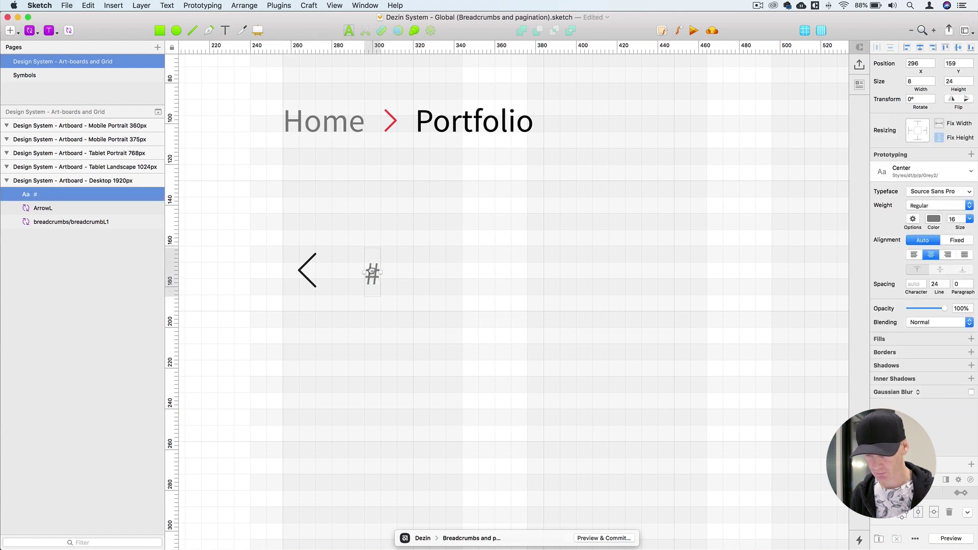
pyautogui.moveTo(368, 272); pyautogui.dragTo(396, 272)
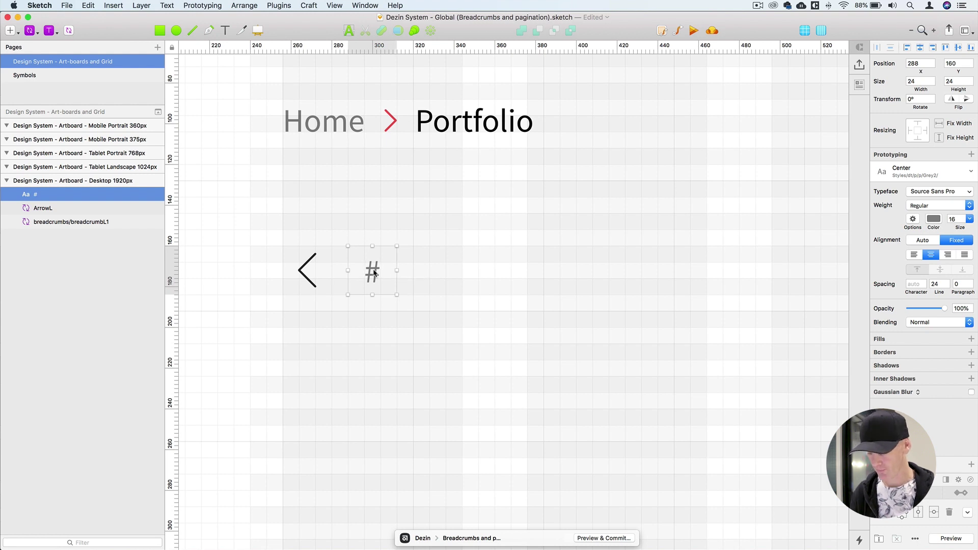
# Group the # text layer as pagination/paginationInactive and turn the group into a symbol sent to the Symbols page.
pyautogui.press('super+plus')
pyautogui.scroll(-3, 400, 265)
pyautogui.hscroll(3, 400, 266)
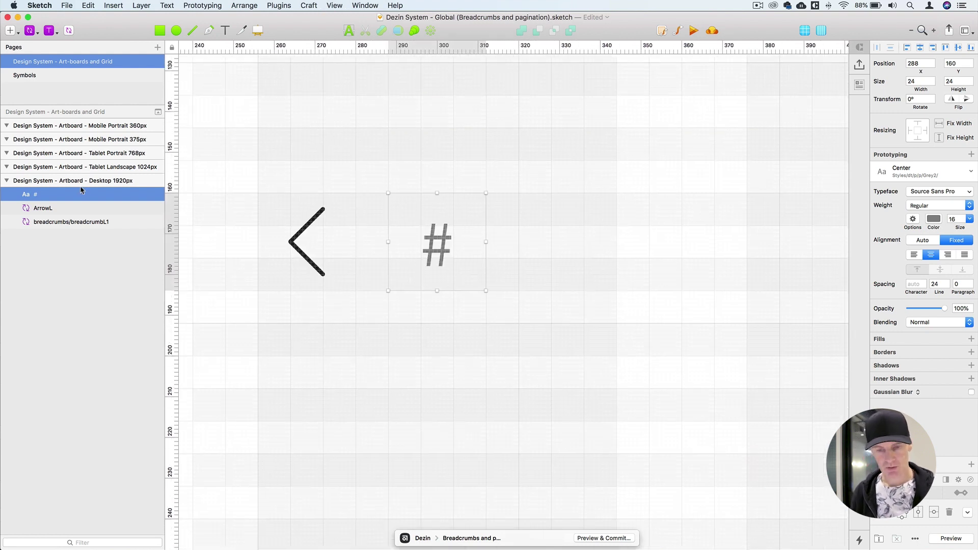
pyautogui.press('super+g')
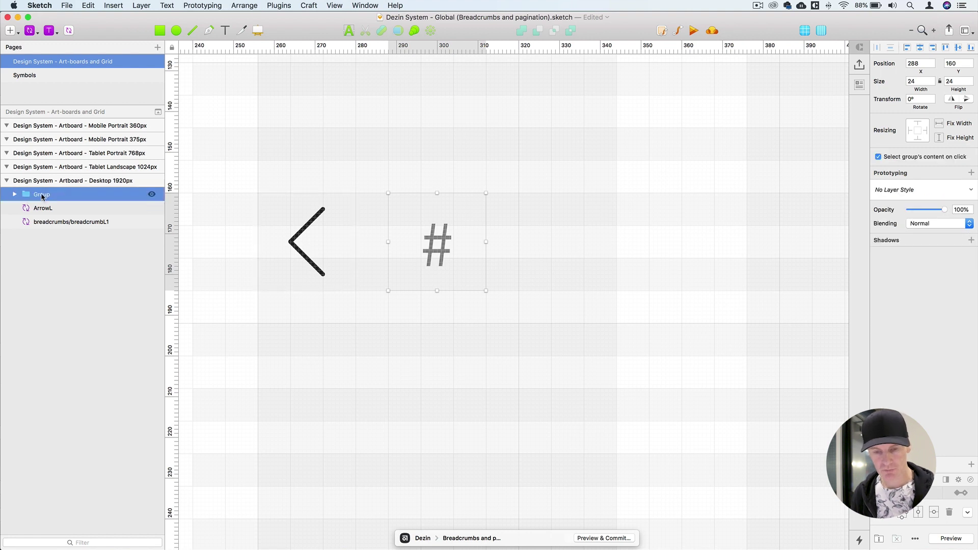
pyautogui.doubleClick(39, 194)
pyautogui.write('pagination/paginationInactive')
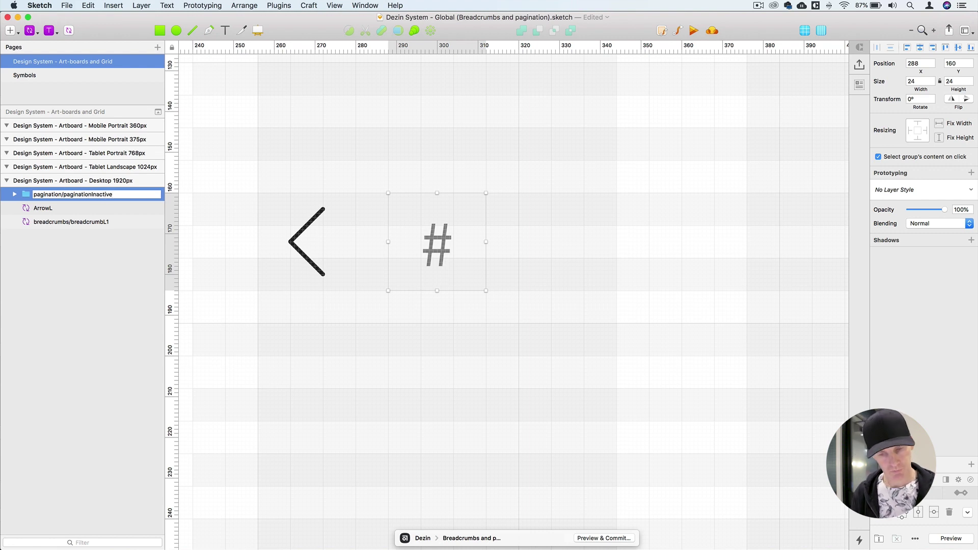
pyautogui.press('Return')
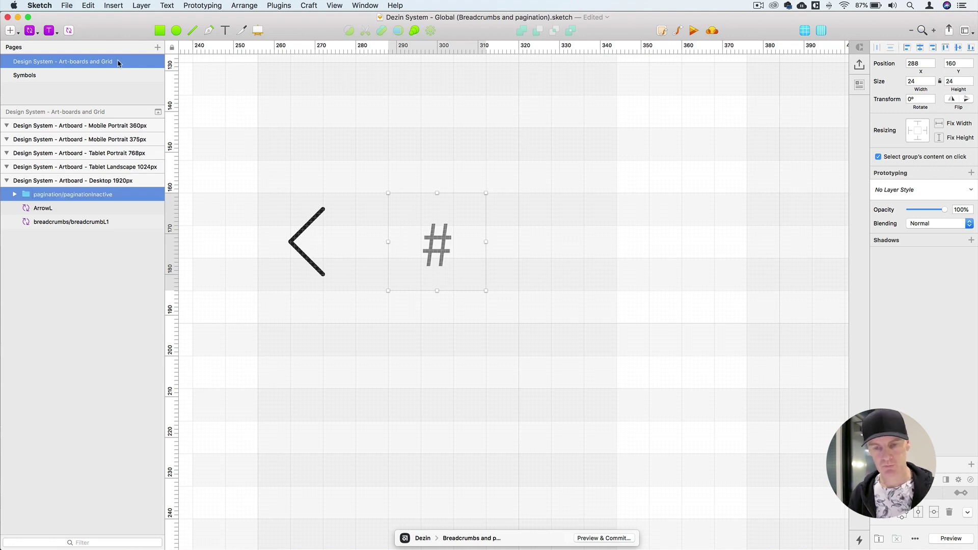
pyautogui.click(69, 32)
pyautogui.click(589, 122)
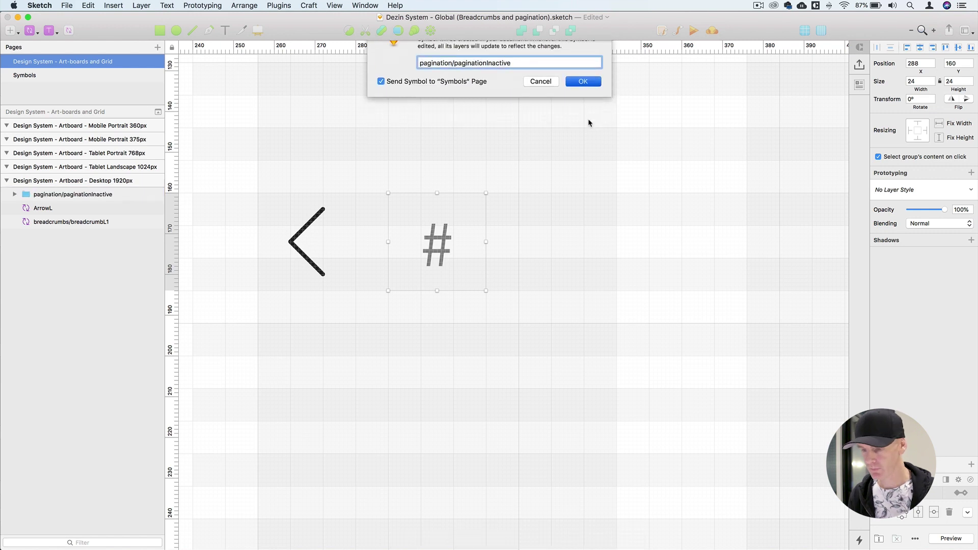
# On the Symbols page, move the pagination/paginationInactive symbol beneath the Pagination heading to X 12756, Y 2608.
pyautogui.click(76, 78)
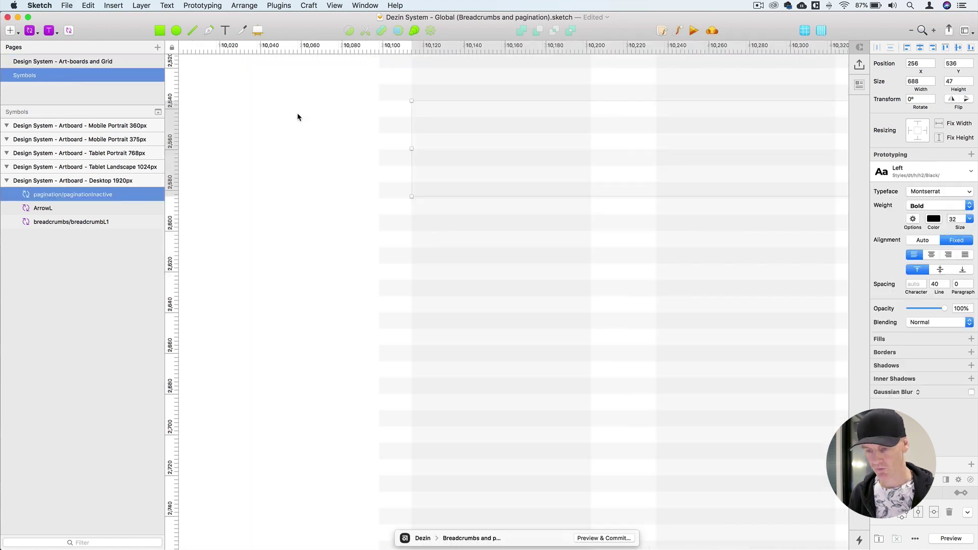
pyautogui.press('super+1')
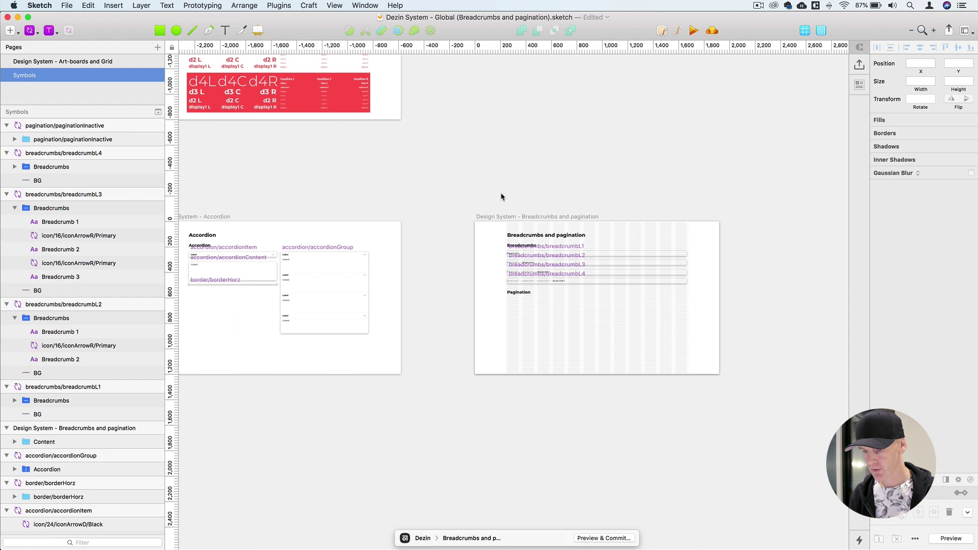
pyautogui.hscroll(7, 500, 197)
pyautogui.scroll(4, 501, 197)
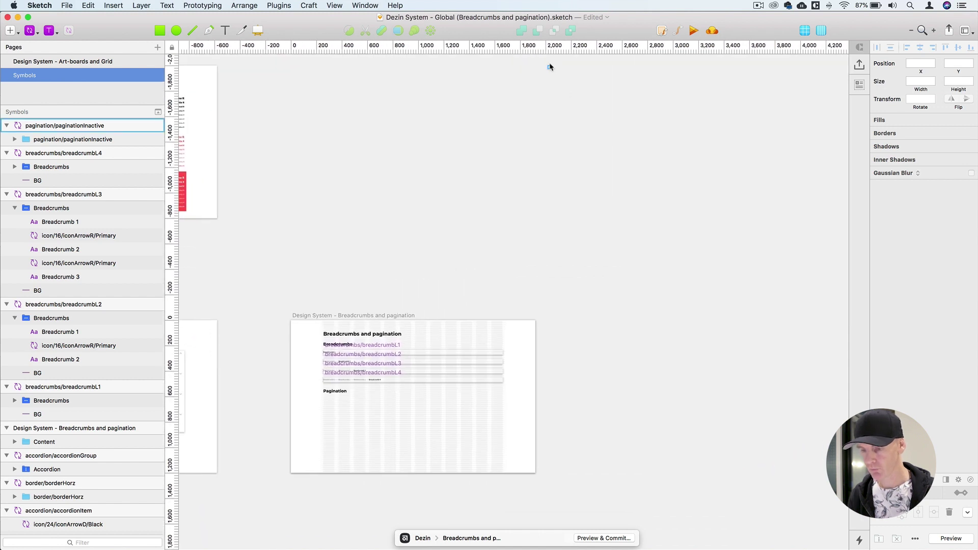
pyautogui.moveTo(549, 66); pyautogui.dragTo(327, 398)
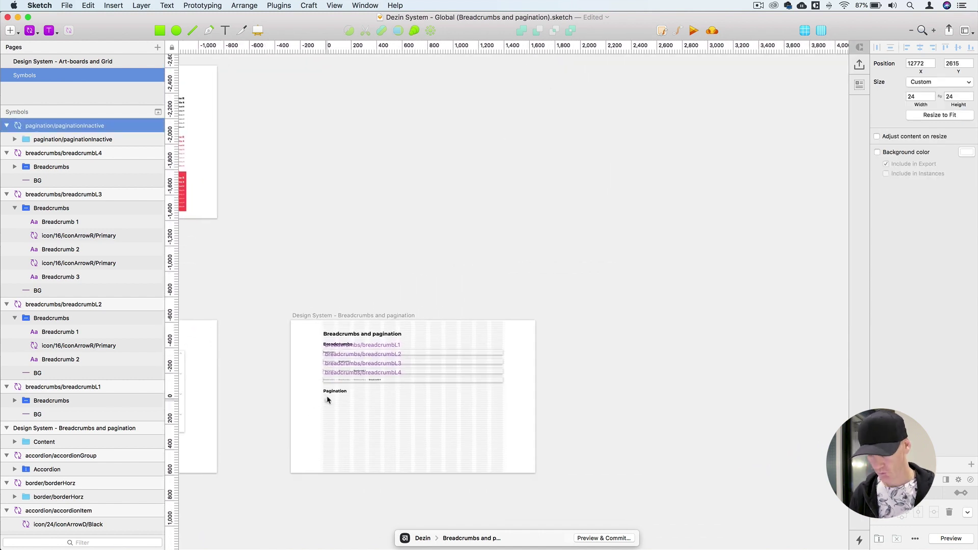
pyautogui.press('super+2')
pyautogui.moveTo(484, 254); pyautogui.dragTo(238, 175)
pyautogui.press('super+minus')
pyautogui.press('super+plus')
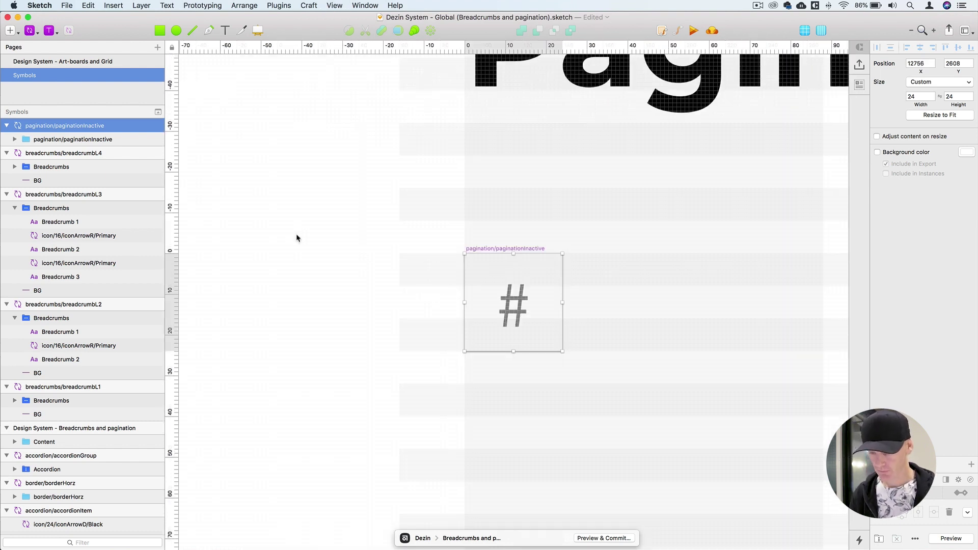
# Draw a 24 × 24 px rectangle exactly covering the pagination/paginationInactive symbol.
pyautogui.moveTo(345, 268); pyautogui.dragTo(238, 198)
pyautogui.click(158, 31)
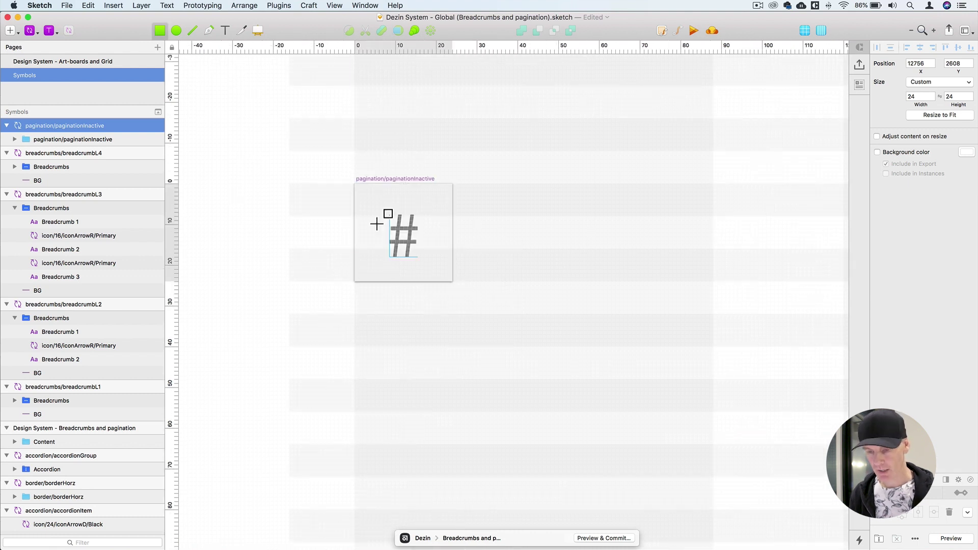
pyautogui.moveTo(356, 185)
pyautogui.mouseDown()
pyautogui.moveTo(439, 254)
pyautogui.moveTo(453, 284)
pyautogui.moveTo(467, 282)
pyautogui.mouseUp()
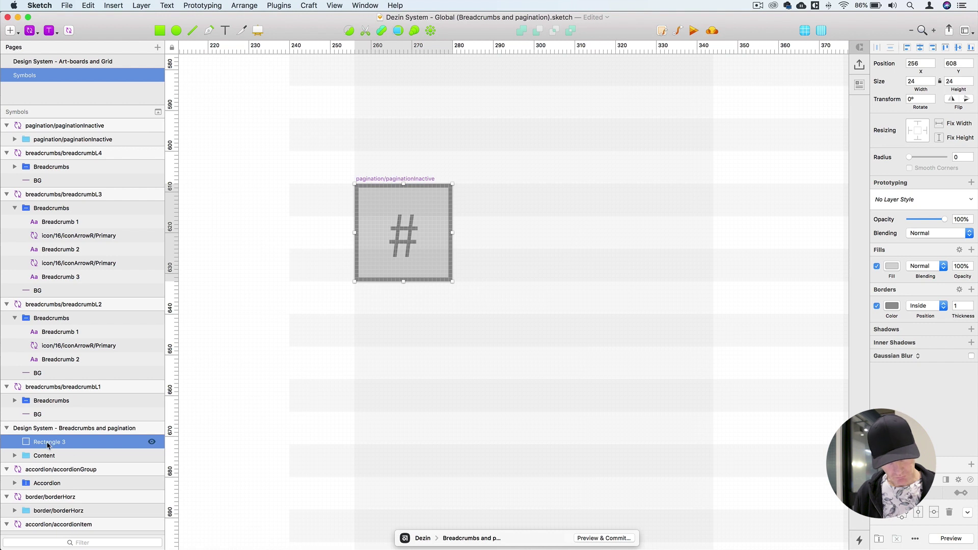
# Move the new rectangle from the artboard into the pagination/paginationInactive symbol's group, beneath the # text layer.
pyautogui.press('cmd+z')
pyautogui.click(403, 234)
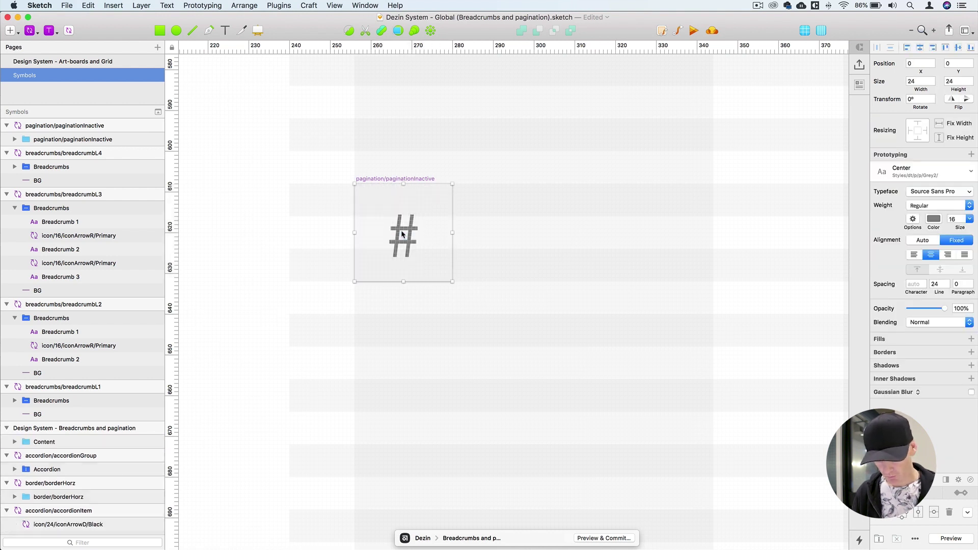
pyautogui.press('super+shift+z')
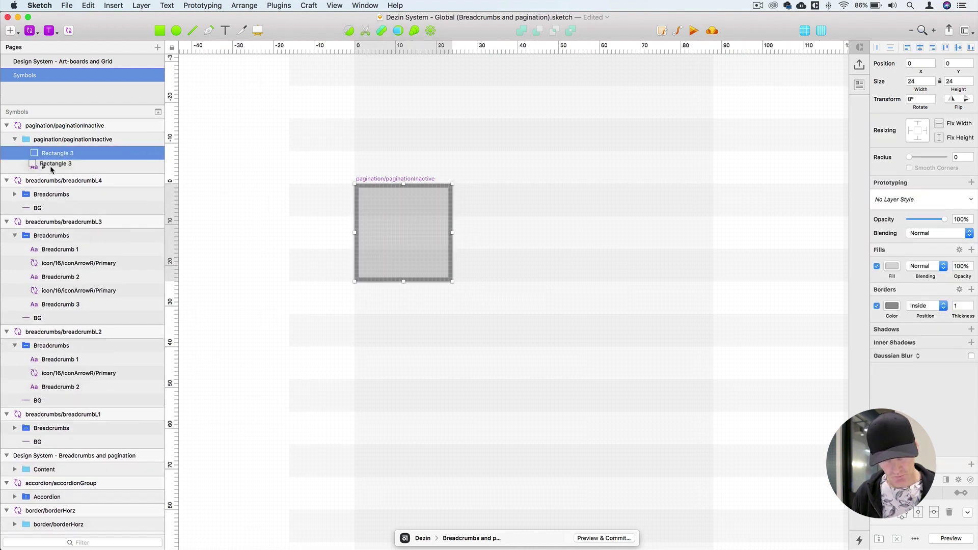
pyautogui.click(50, 140)
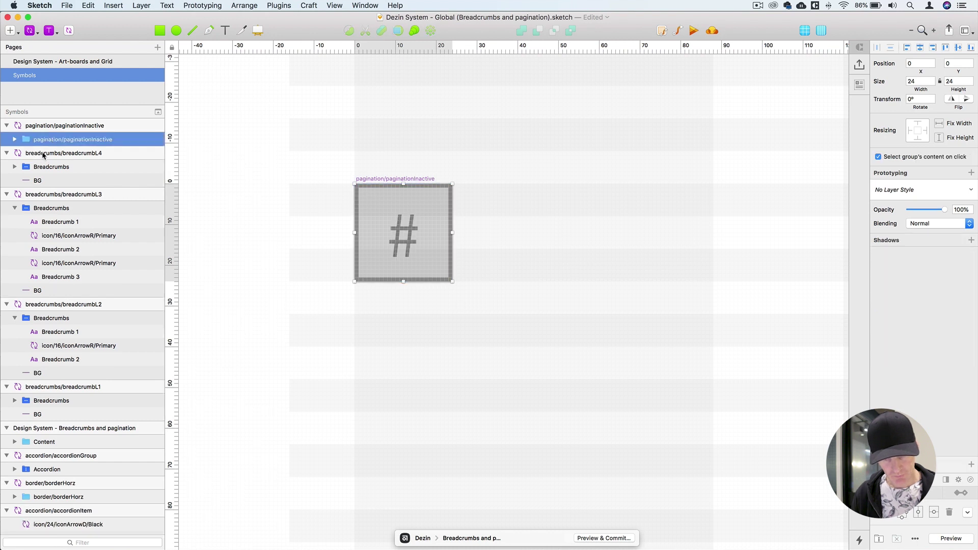
pyautogui.click(43, 153)
# Take the # text and the rectangle out of the inner pagination/paginationInactive group and delete the empty group.
pyautogui.click(14, 140)
pyautogui.click(57, 154)
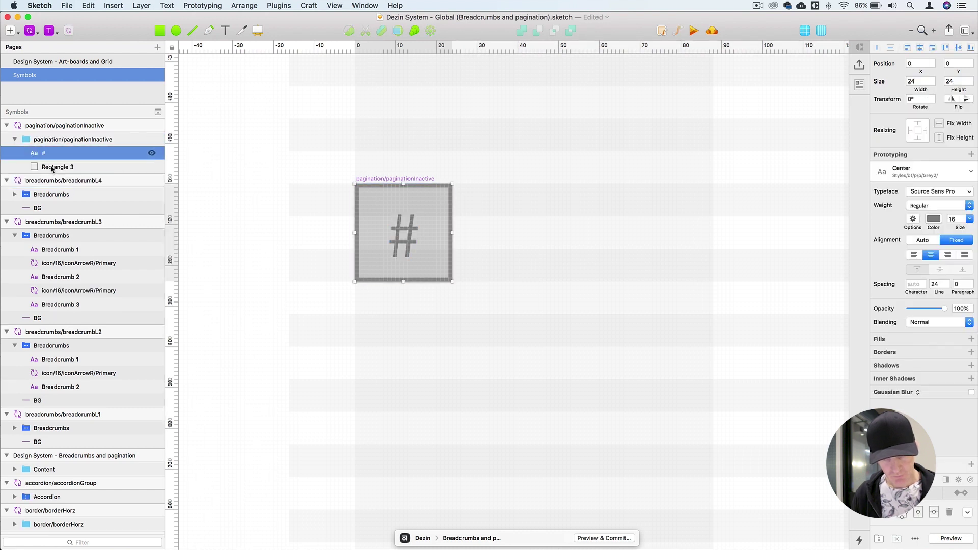
pyautogui.keyDown('shift'); pyautogui.click(44, 168); pyautogui.keyUp('shift')
pyautogui.moveTo(50, 154); pyautogui.dragTo(53, 133)
pyautogui.click(78, 169)
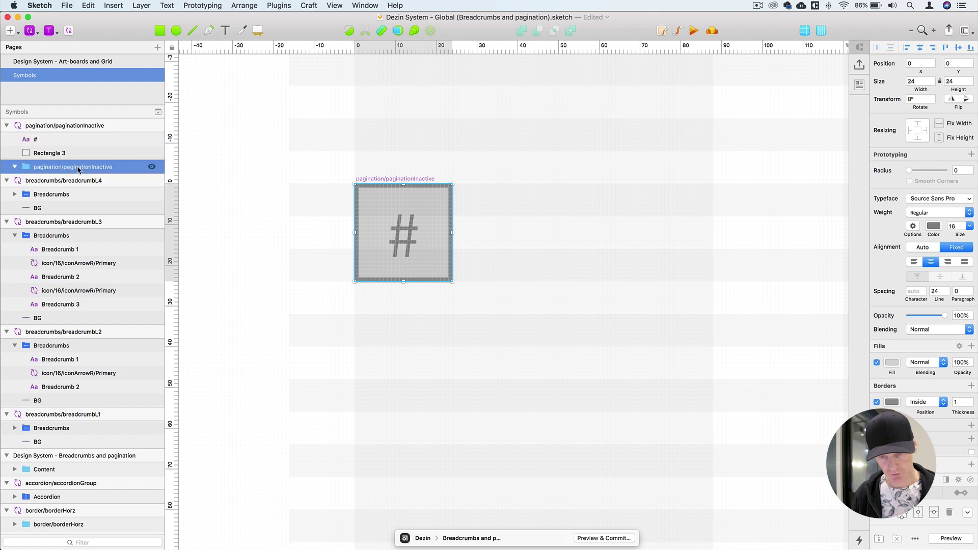
pyautogui.press('BackSpace')
# Rename the rectangle layer in the pagination/paginationInactive symbol to BG.
pyautogui.doubleClick(102, 152)
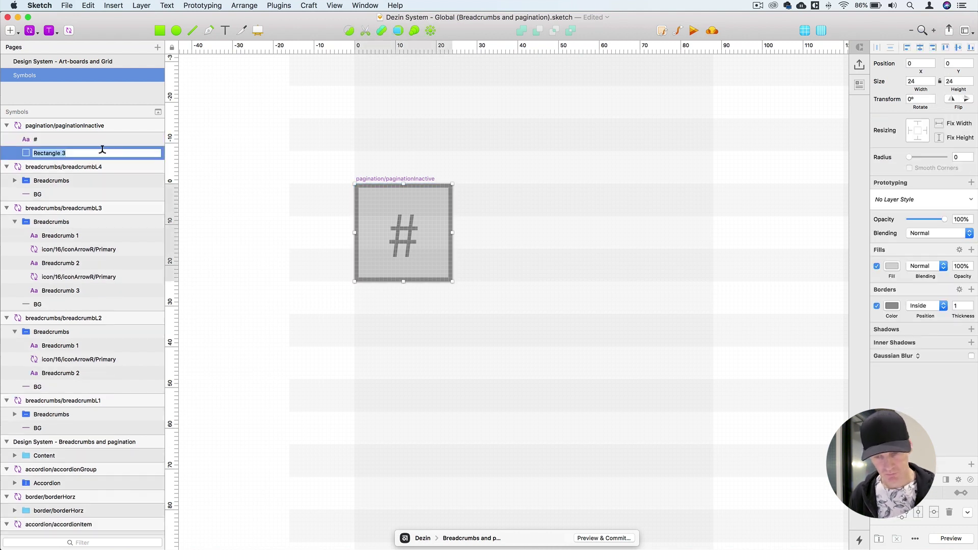
pyautogui.write('BG')
pyautogui.press('Return')
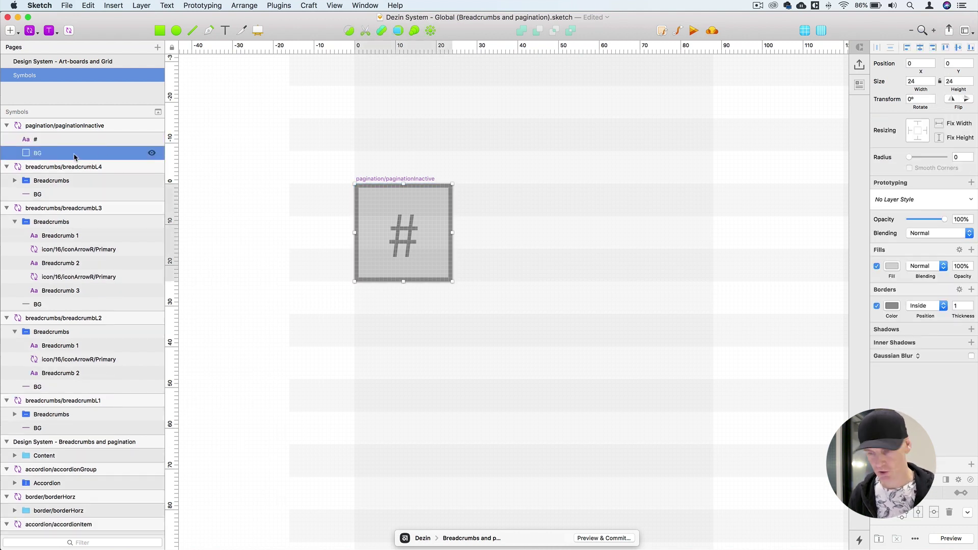
# Apply the shape/surface/BoundingBox layer style to the BG rectangle in the pagination/paginationInactive symbol.
pyautogui.click(912, 204)
pyautogui.moveTo(896, 242)
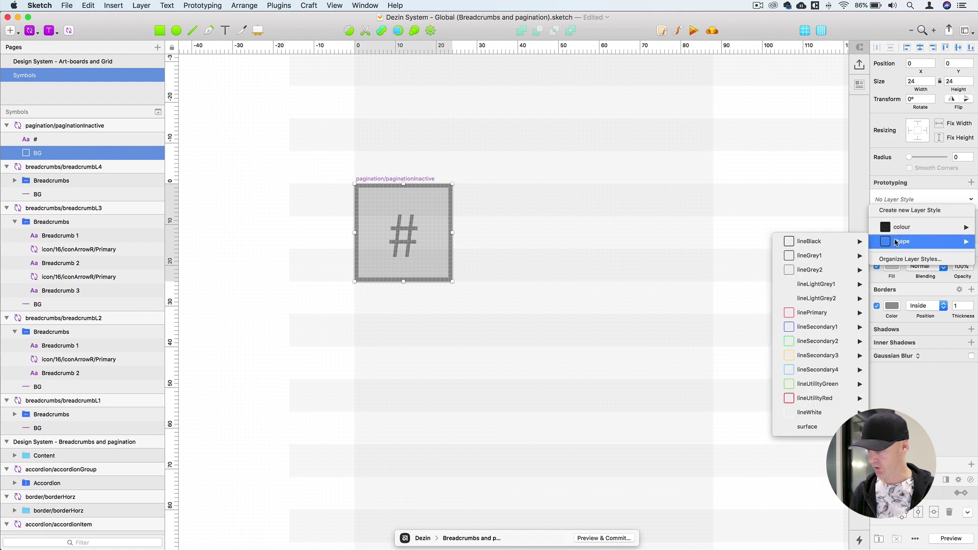
pyautogui.moveTo(827, 432)
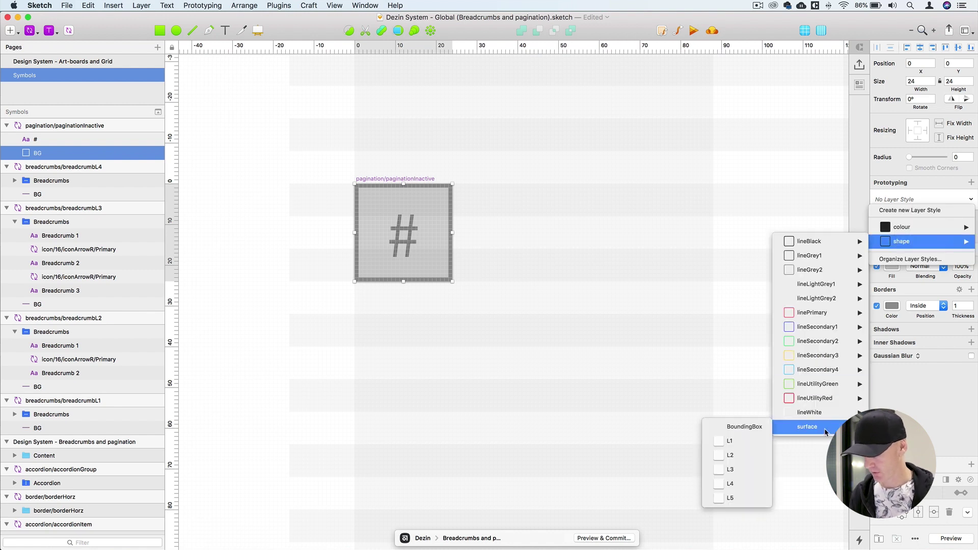
pyautogui.click(749, 430)
pyautogui.click(42, 141)
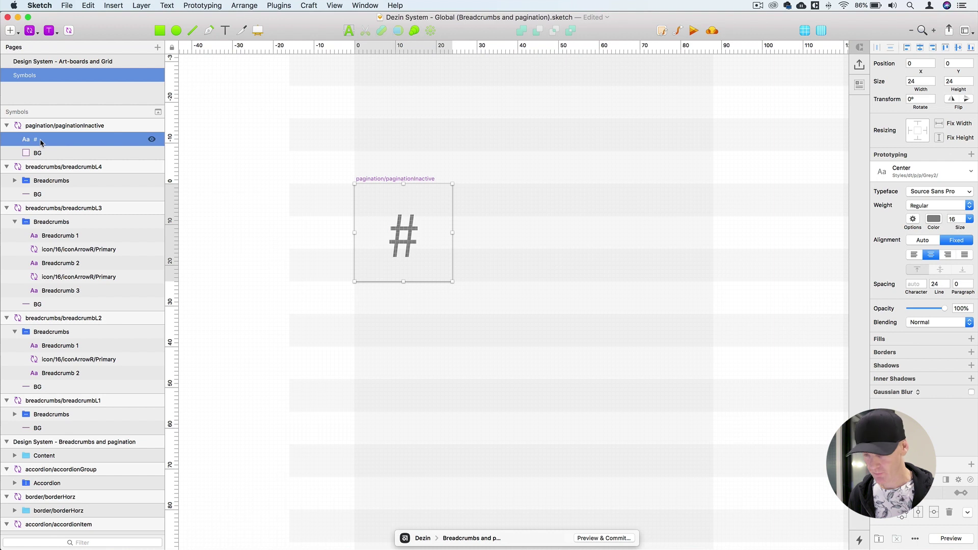
# Duplicate the pagination/paginationInactive symbol to its right and rename the copy pagination/paginationActive.
pyautogui.click(374, 177)
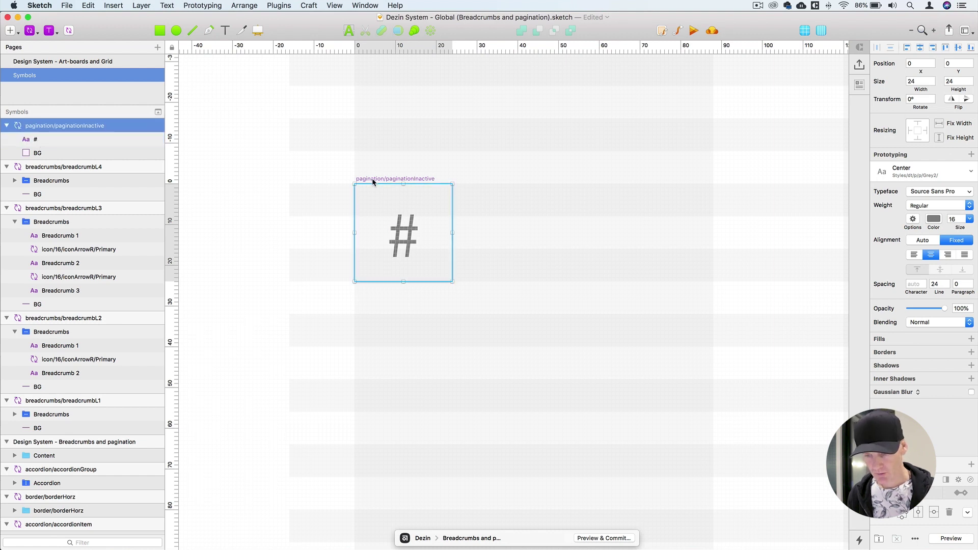
pyautogui.moveTo(373, 183); pyautogui.dragTo(534, 188)
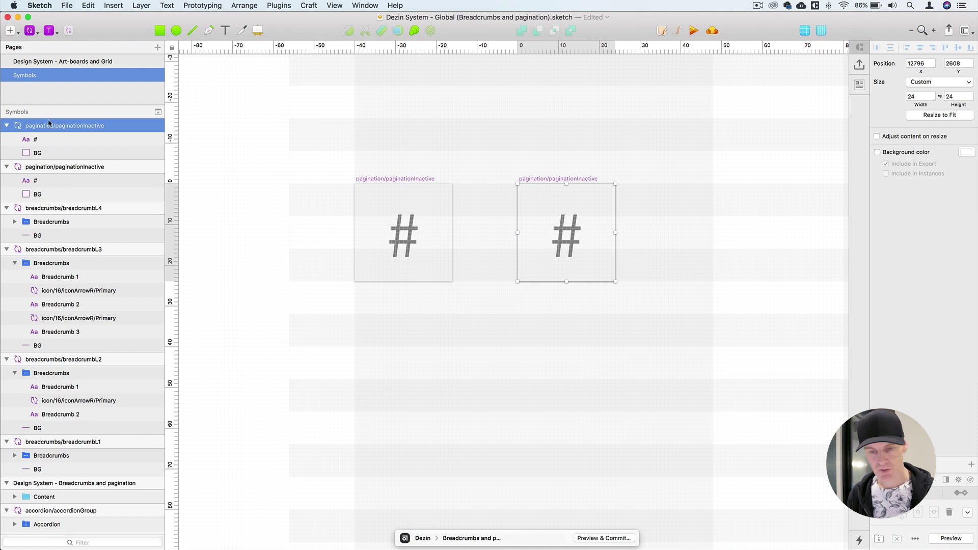
pyautogui.doubleClick(74, 126)
pyautogui.click(96, 124)
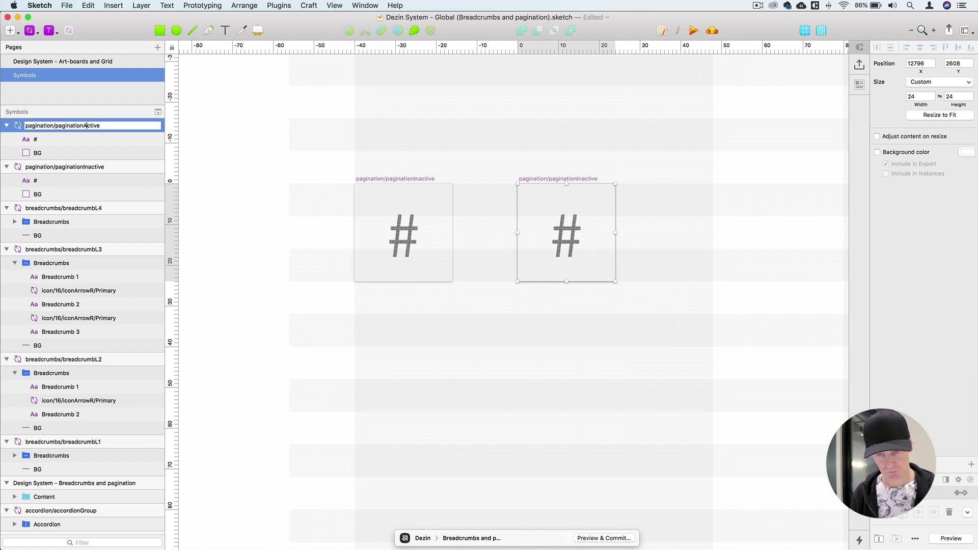
pyautogui.press('Return')
# Apply the centred dt/p/p/Black text style to the # text in the pagination/paginationActive symbol.
pyautogui.click(565, 233)
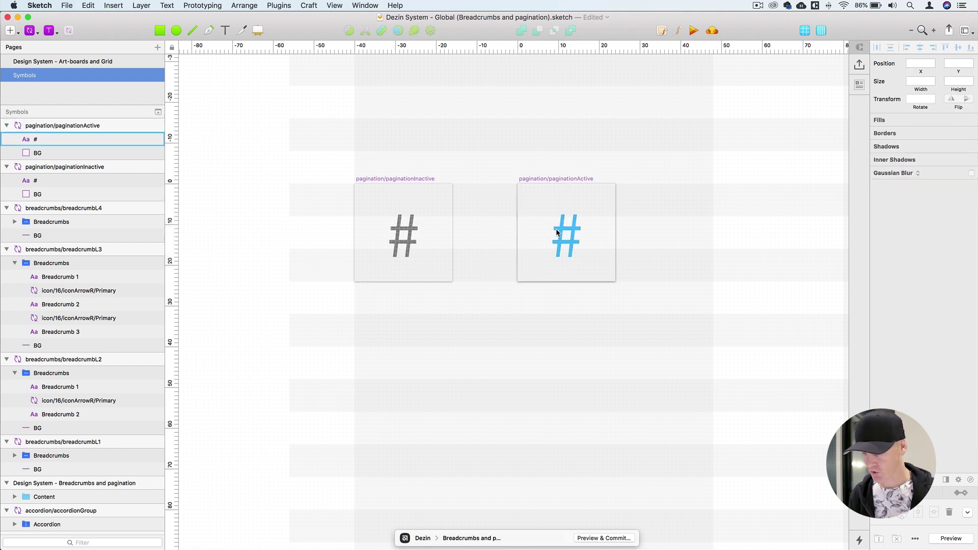
pyautogui.click(904, 172)
pyautogui.moveTo(906, 295)
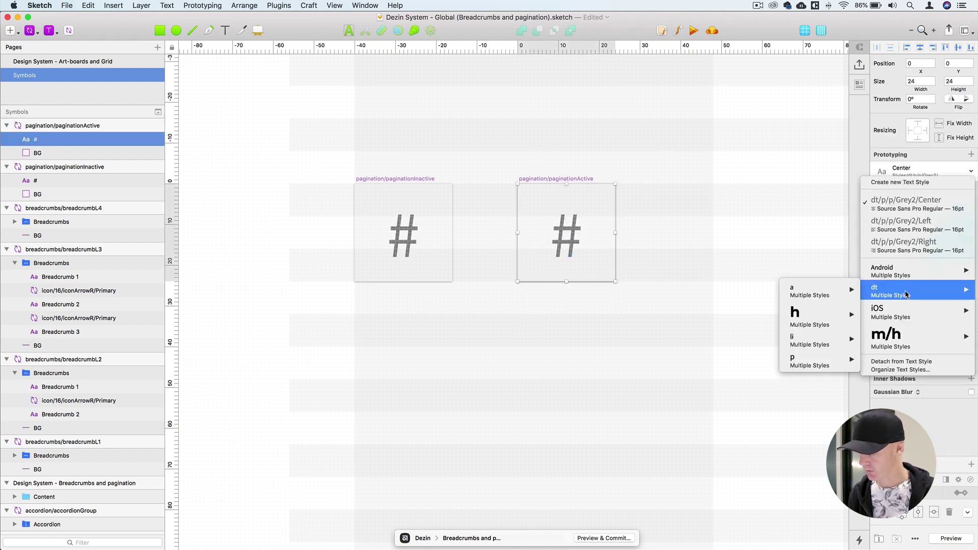
pyautogui.moveTo(797, 364)
pyautogui.moveTo(711, 362)
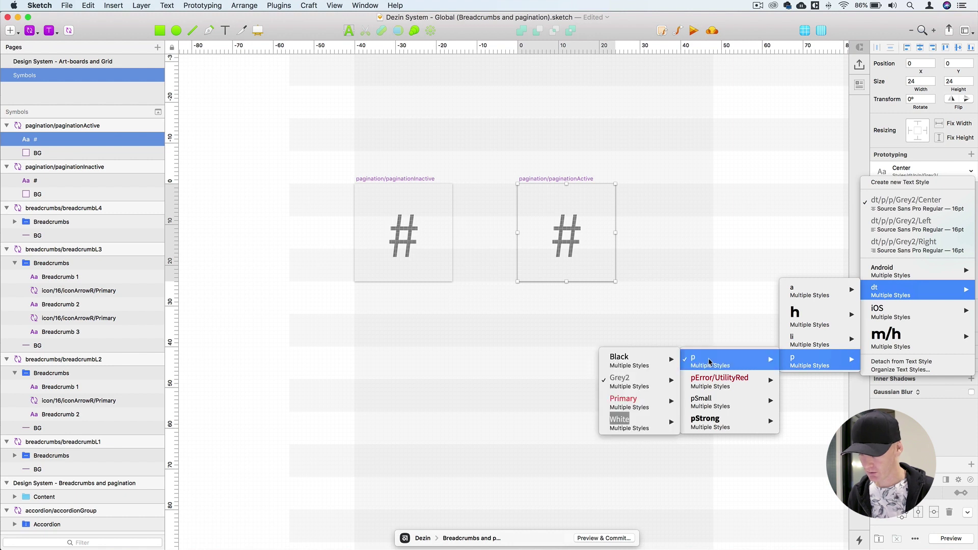
pyautogui.moveTo(621, 360)
pyautogui.click(541, 363)
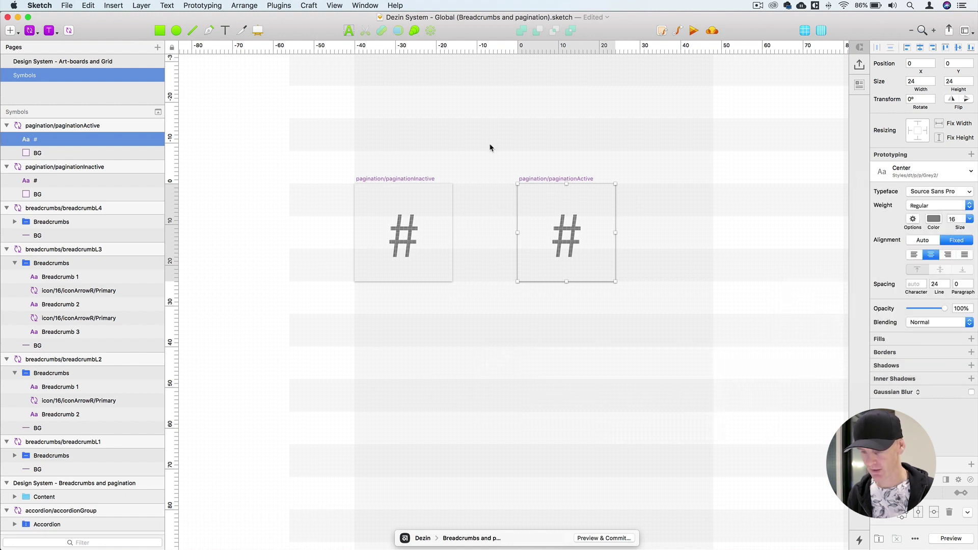
pyautogui.click(489, 142)
# Collapse all symbols in the layer list and select both pagination symbols.
pyautogui.click(552, 178)
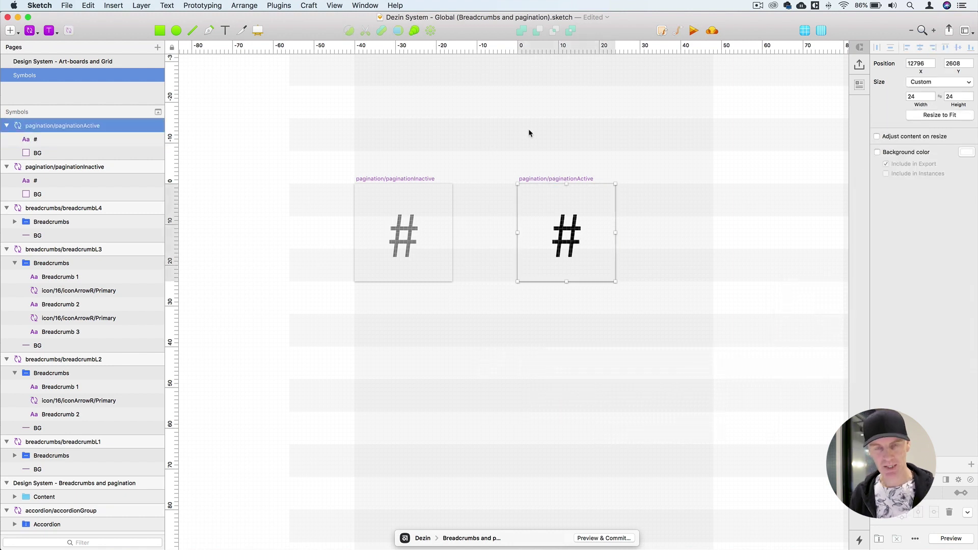
pyautogui.click(529, 132)
pyautogui.click(80, 126)
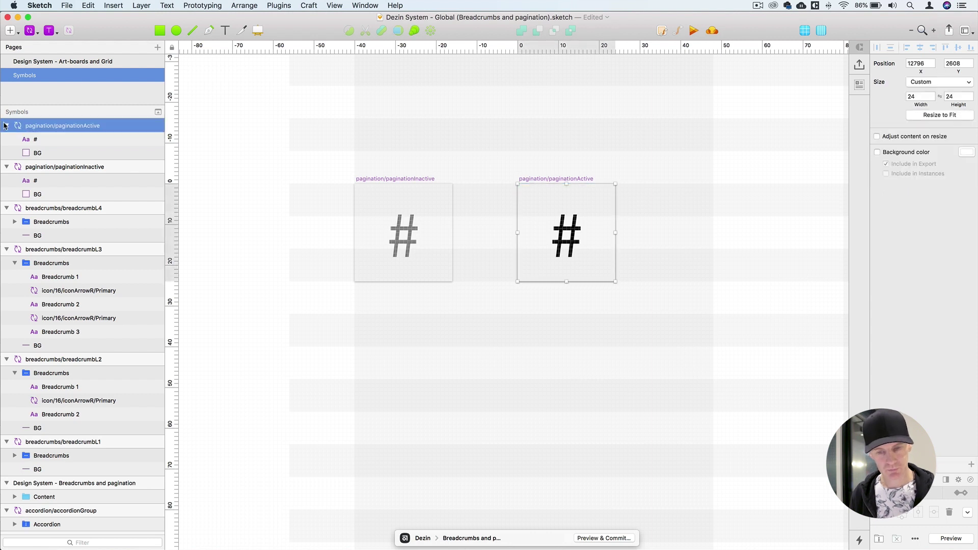
pyautogui.click(7, 126)
pyautogui.click(6, 139)
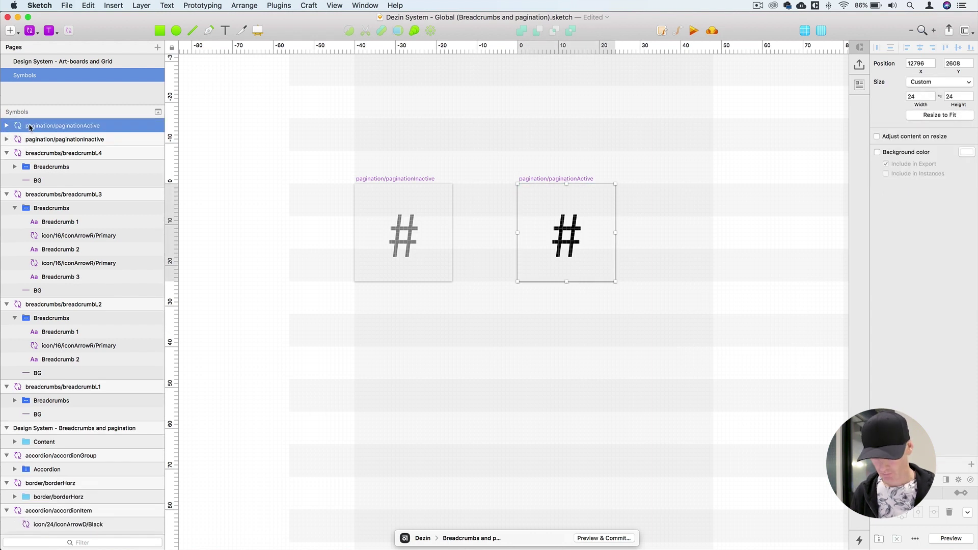
pyautogui.press('alt+super+Left')
pyautogui.click(6, 125)
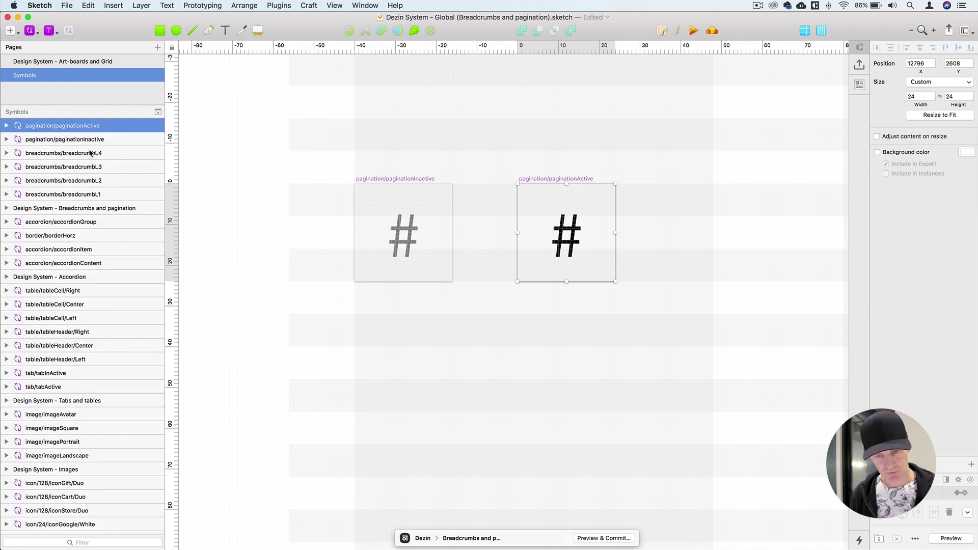
pyautogui.keyDown('shift'); pyautogui.click(90, 140); pyautogui.keyUp('shift')
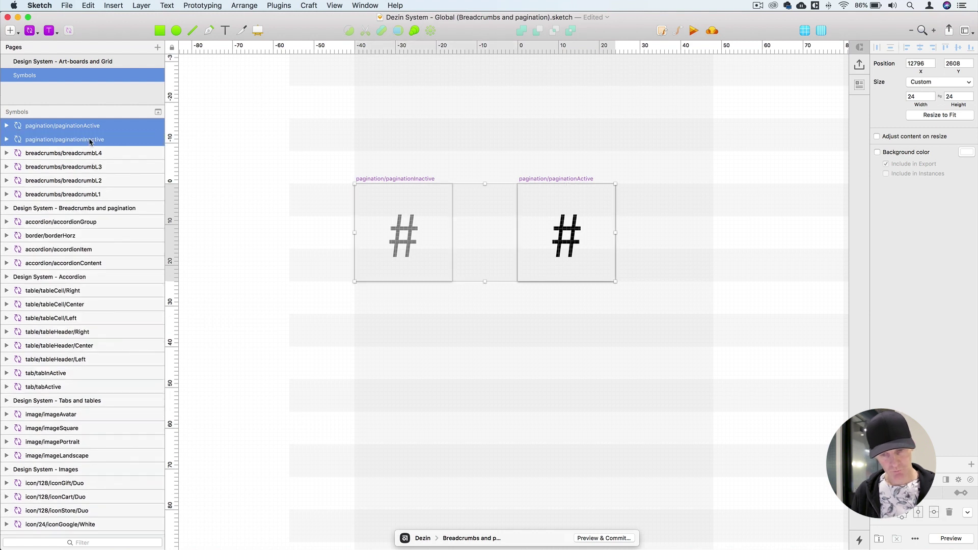
# On the Design System - Art-boards and Grid page, insert a pagination/paginationActive symbol to the right of the paginationInactive instance.
pyautogui.click(93, 62)
pyautogui.click(586, 241)
pyautogui.click(448, 229)
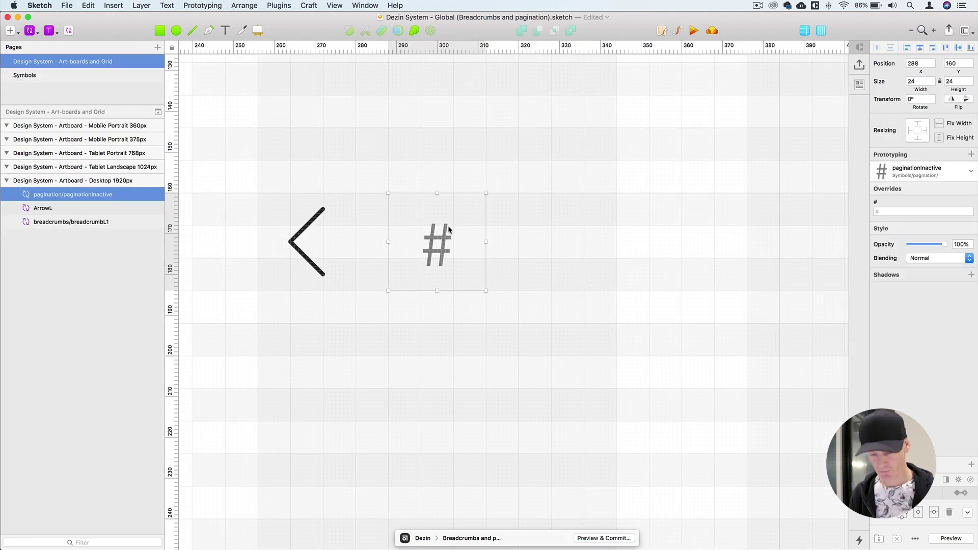
pyautogui.click(31, 31)
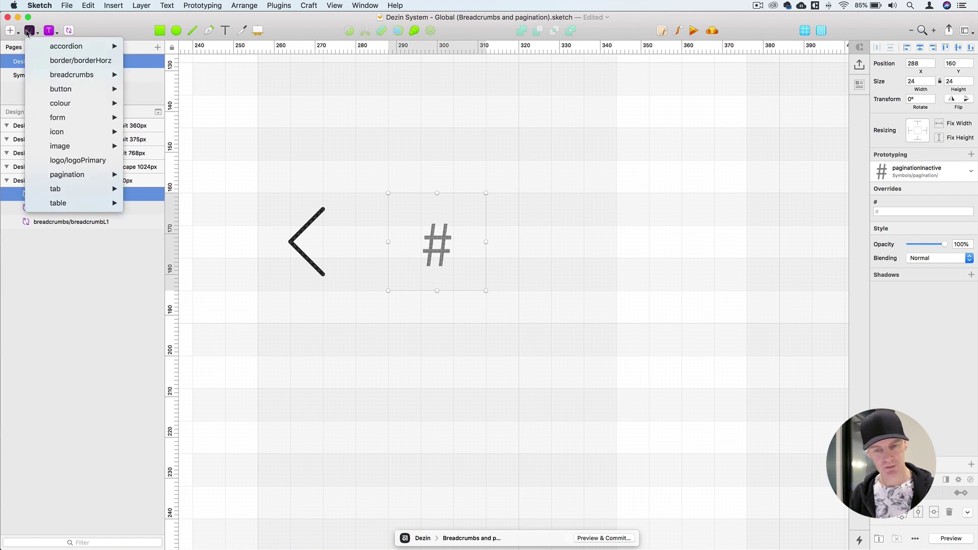
pyautogui.moveTo(84, 177)
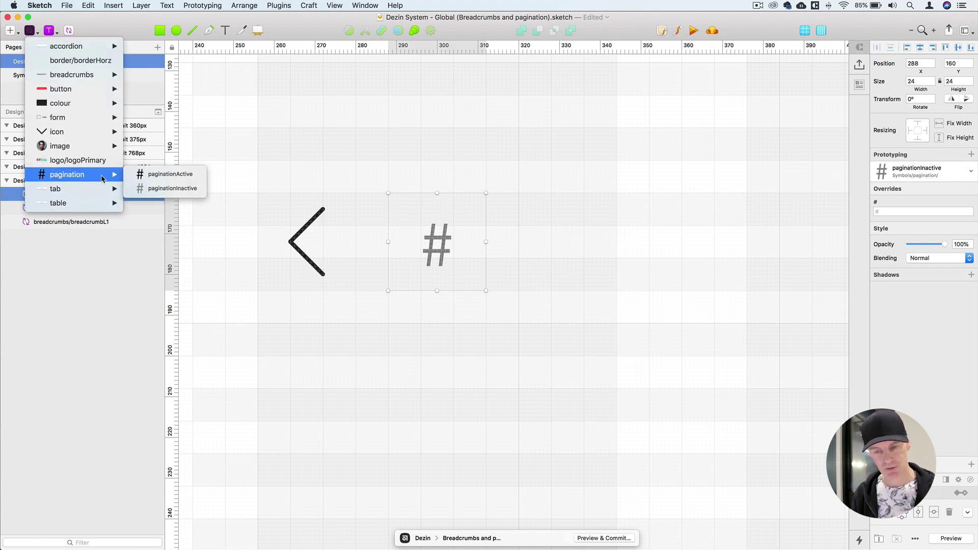
pyautogui.click(159, 174)
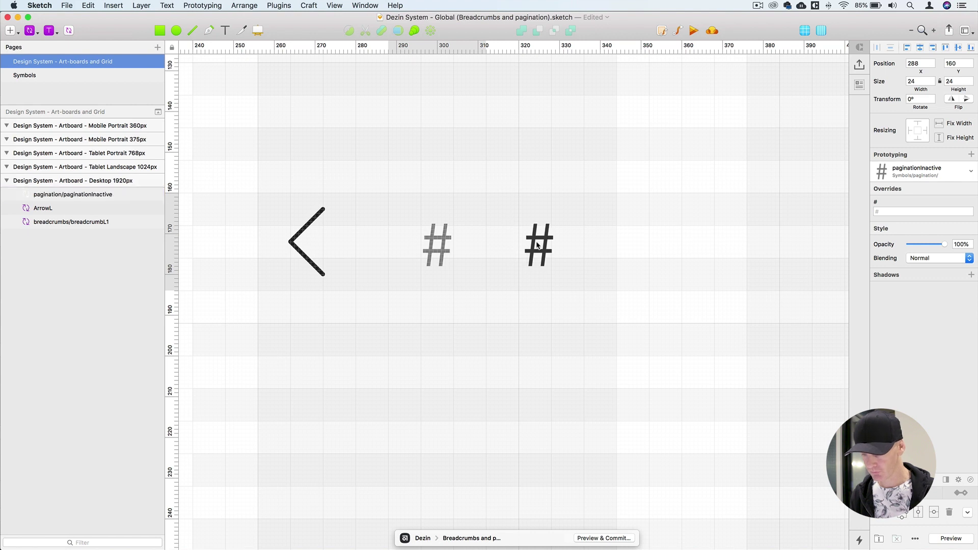
pyautogui.click(538, 246)
# Swap the two pagination instances so paginationActive sits at X 288 after the left arrow and paginationInactive at X 312.
pyautogui.moveTo(437, 238); pyautogui.dragTo(633, 238)
pyautogui.click(569, 240)
pyautogui.press('Left')
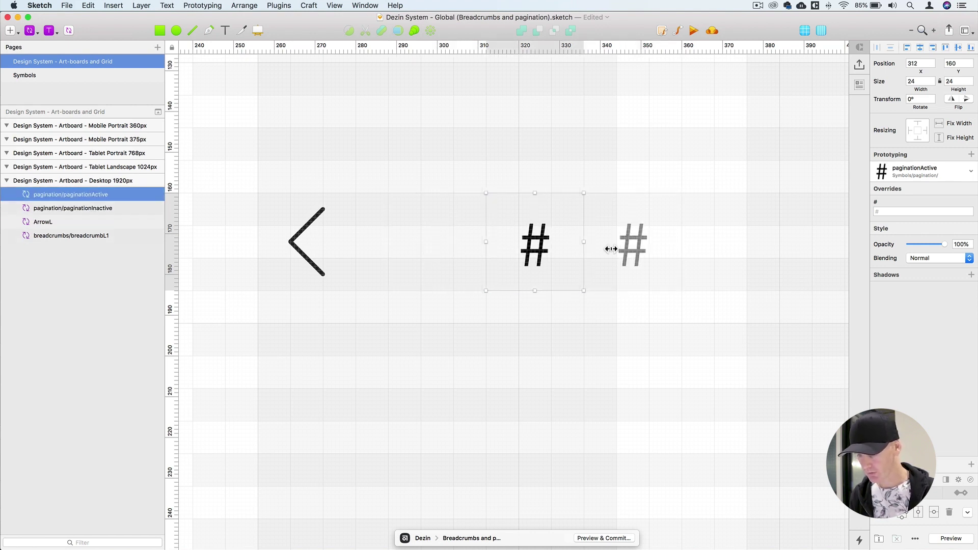
pyautogui.click(610, 249)
pyautogui.keyDown('shift'); pyautogui.click(535, 250); pyautogui.keyUp('shift')
pyautogui.moveTo(535, 250); pyautogui.dragTo(439, 248)
pyautogui.click(306, 232)
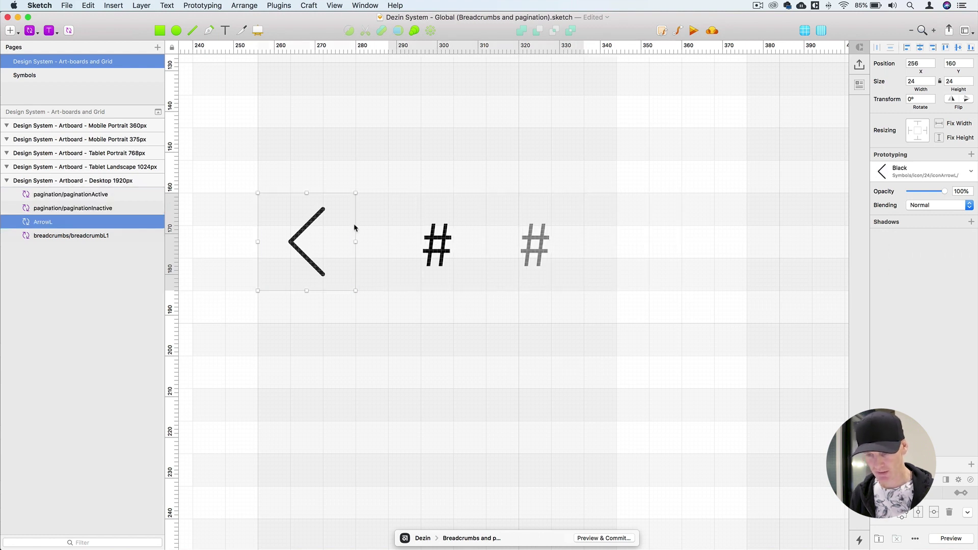
pyautogui.click(390, 220)
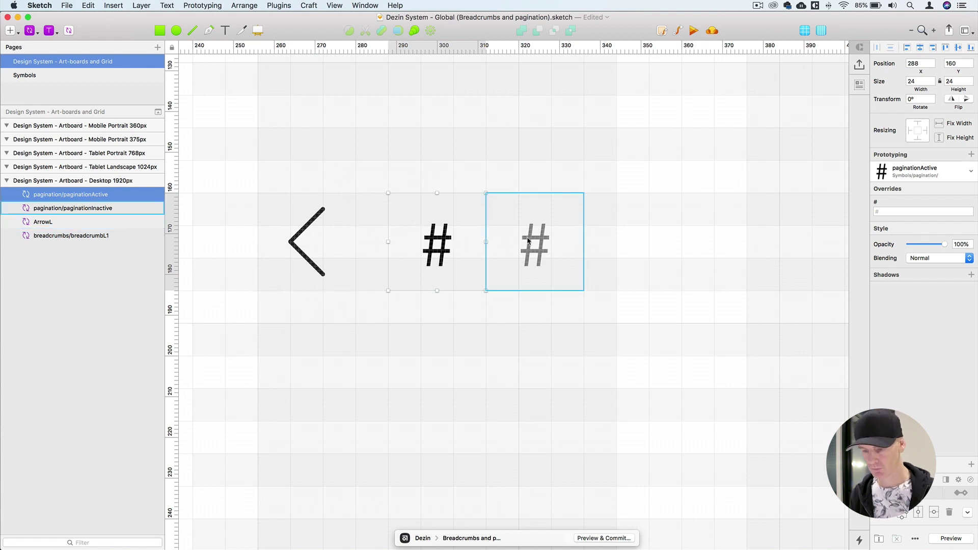
# Duplicate the paginationInactive instance twice in 24 px steps, placing the copies at X 336 and X 360.
pyautogui.click(553, 241)
pyautogui.moveTo(555, 240); pyautogui.dragTo(656, 247)
pyautogui.press('super+d')
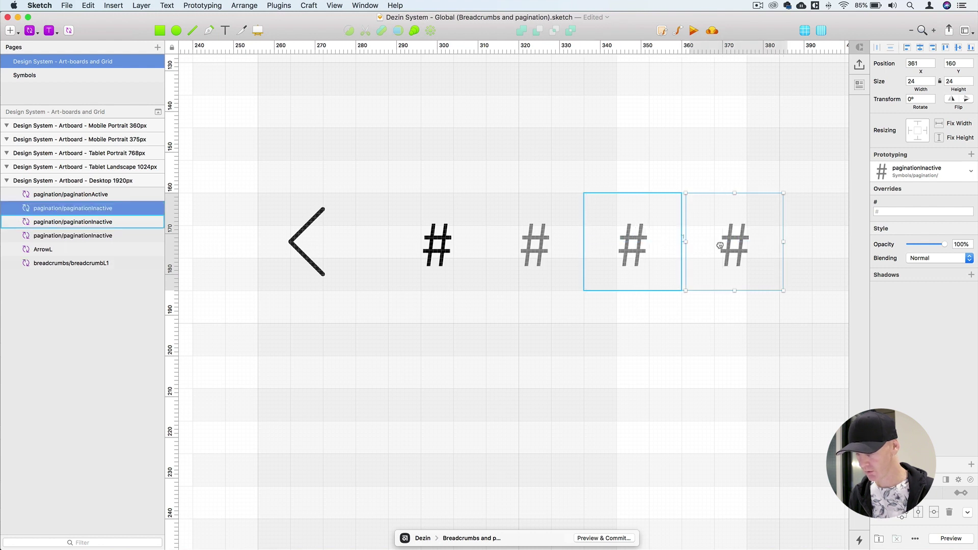
# Rename the paginationInactive instance at X 360 to Pagination-4 and move its layer directly above ArrowL.
pyautogui.doubleClick(72, 209)
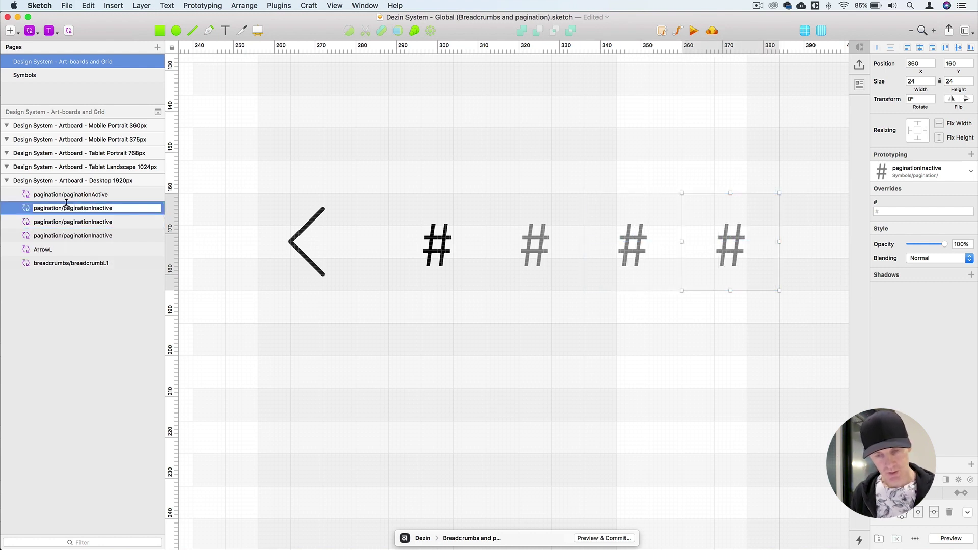
pyautogui.moveTo(66, 203); pyautogui.dragTo(18, 204)
pyautogui.press('BackSpace')
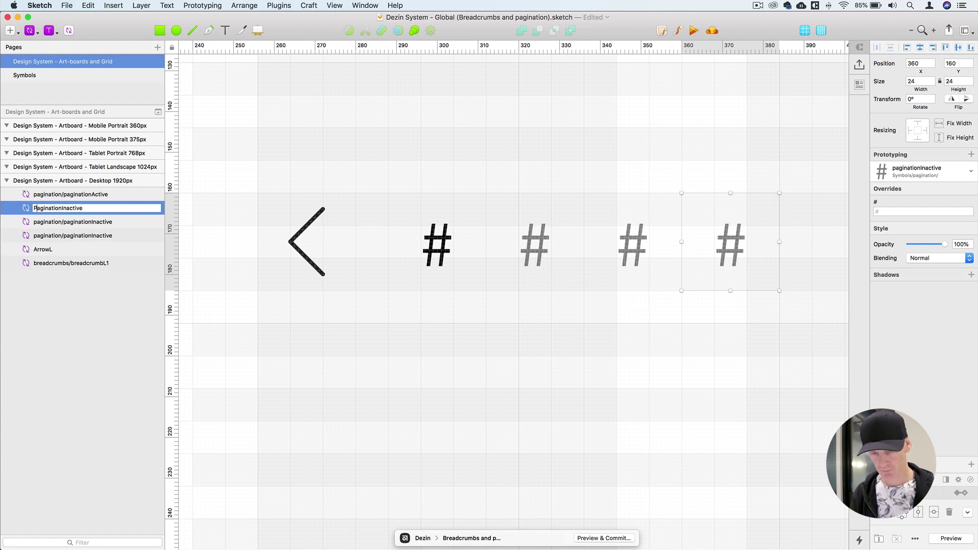
pyautogui.moveTo(84, 203); pyautogui.dragTo(62, 208)
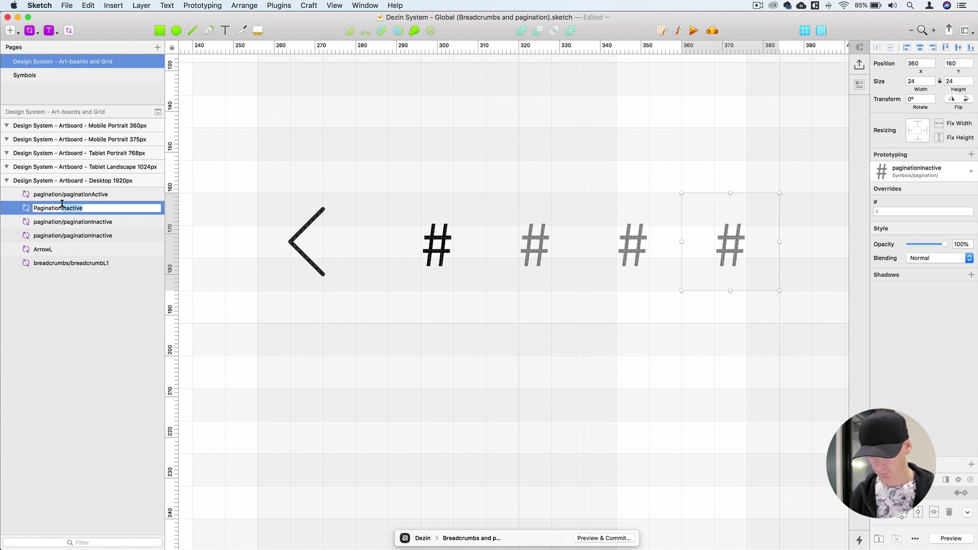
pyautogui.write('-4')
pyautogui.press('Return')
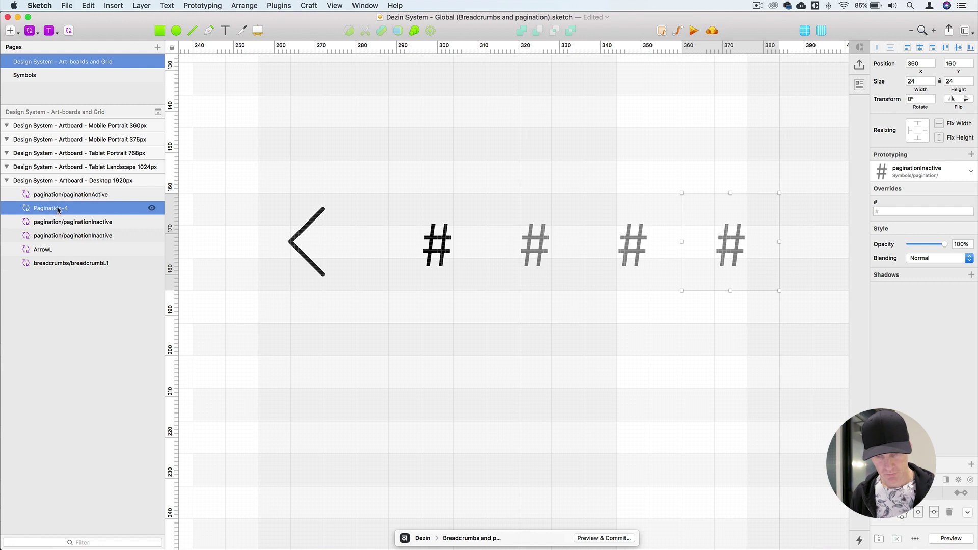
pyautogui.moveTo(58, 208); pyautogui.dragTo(92, 235)
# Rename the paginationInactive instance at X 336 to Pagination-3 and move its layer directly above Pagination-4.
pyautogui.click(79, 209)
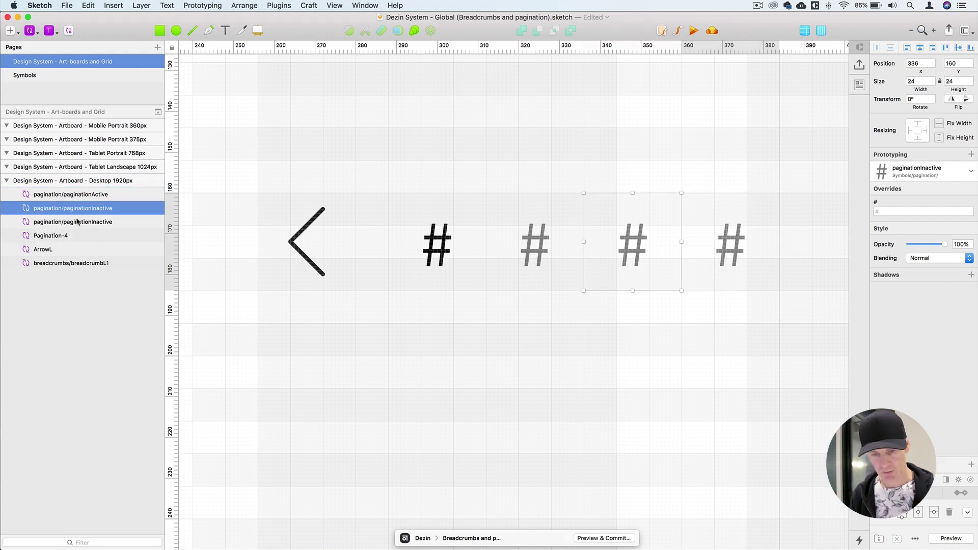
pyautogui.doubleClick(82, 208)
pyautogui.click(63, 208)
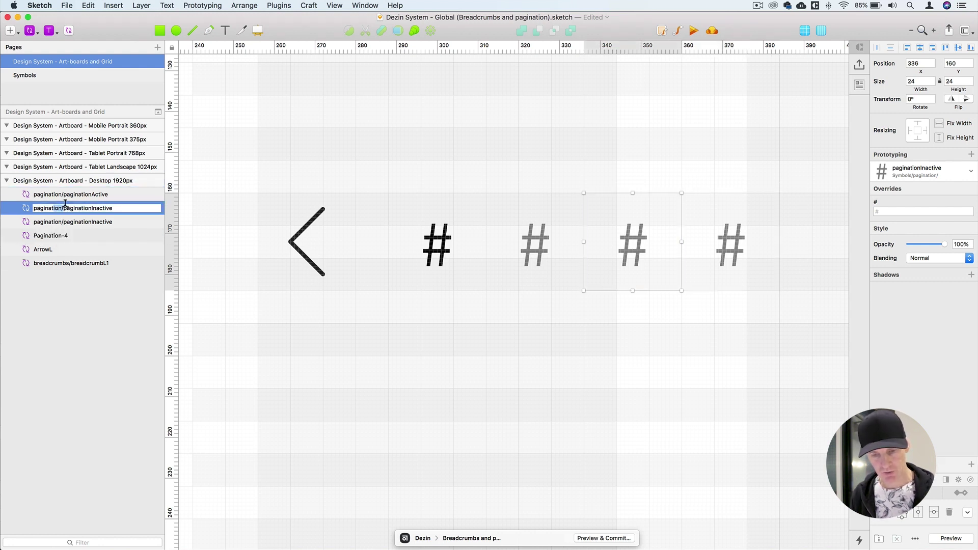
pyautogui.write('Pagination-3')
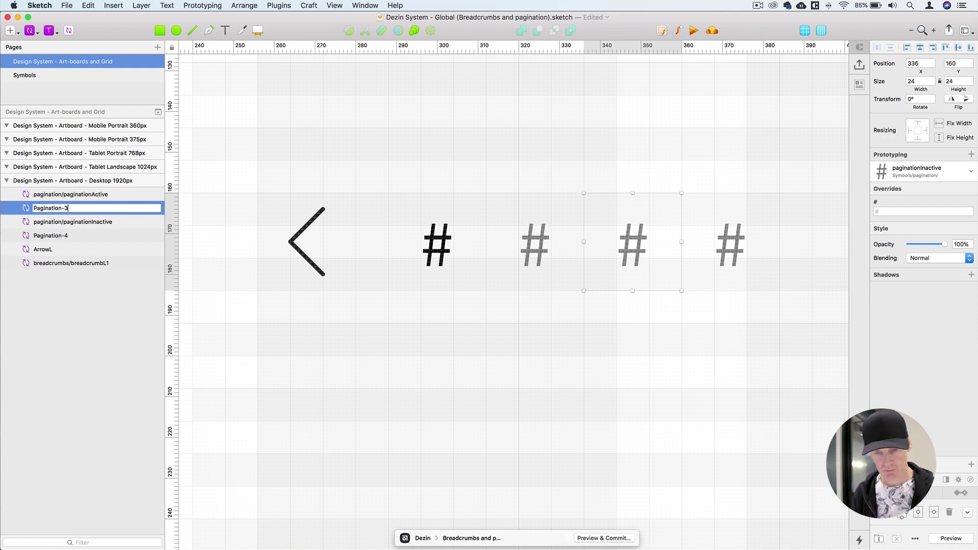
pyautogui.press('Return')
pyautogui.moveTo(64, 209)
pyautogui.mouseDown()
pyautogui.moveTo(62, 227)
pyautogui.moveTo(71, 223)
pyautogui.mouseUp()
# Rename the remaining paginationInactive instance at X 312 to Pagination-2.
pyautogui.click(78, 208)
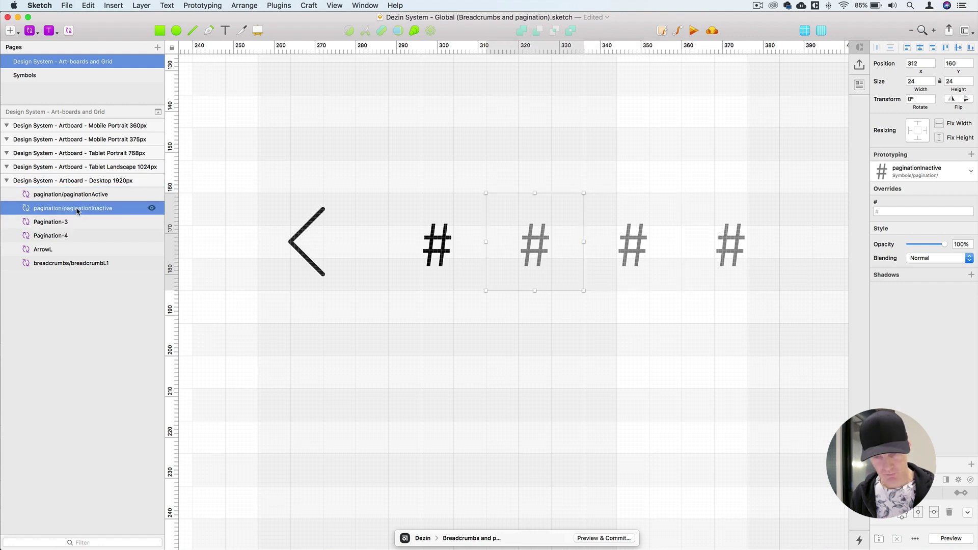
pyautogui.doubleClick(78, 209)
pyautogui.click(75, 204)
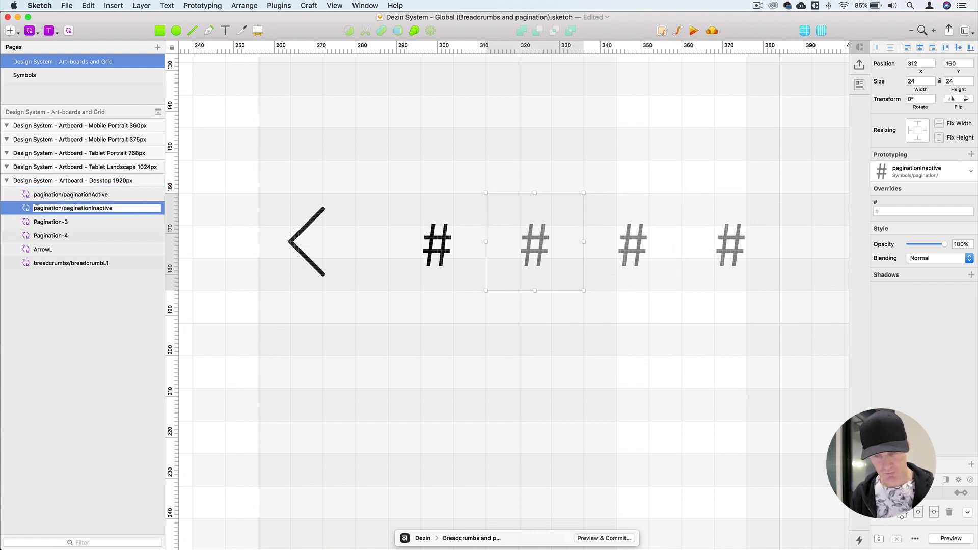
pyautogui.moveTo(123, 203); pyautogui.dragTo(59, 208)
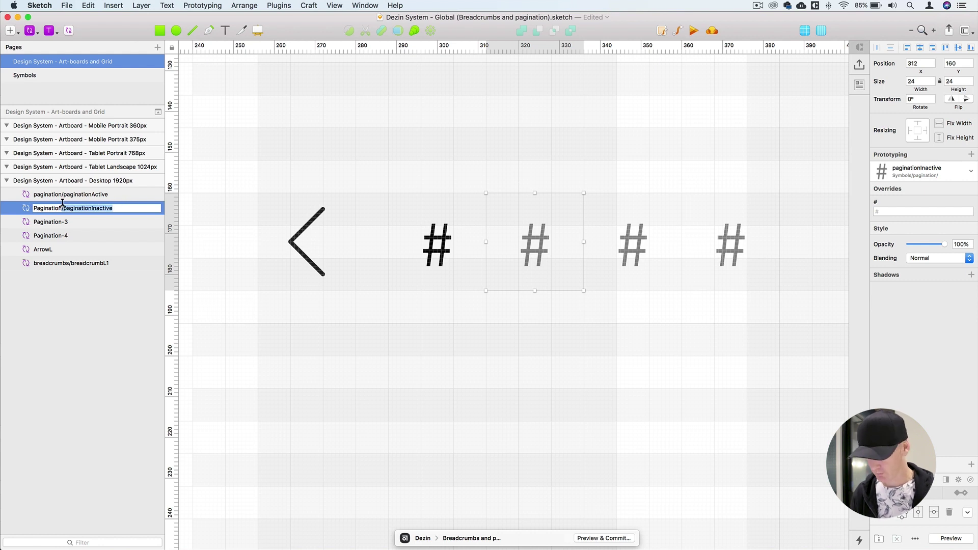
pyautogui.write('-2')
pyautogui.press('Return')
# Rename the paginationActive instance on the desktop artboard to Pagination-1.
pyautogui.click(76, 195)
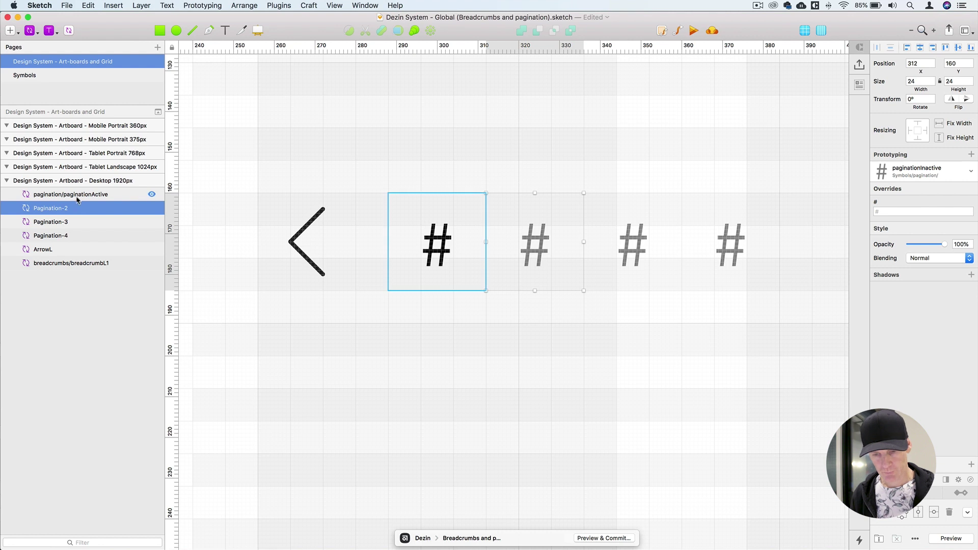
pyautogui.doubleClick(69, 195)
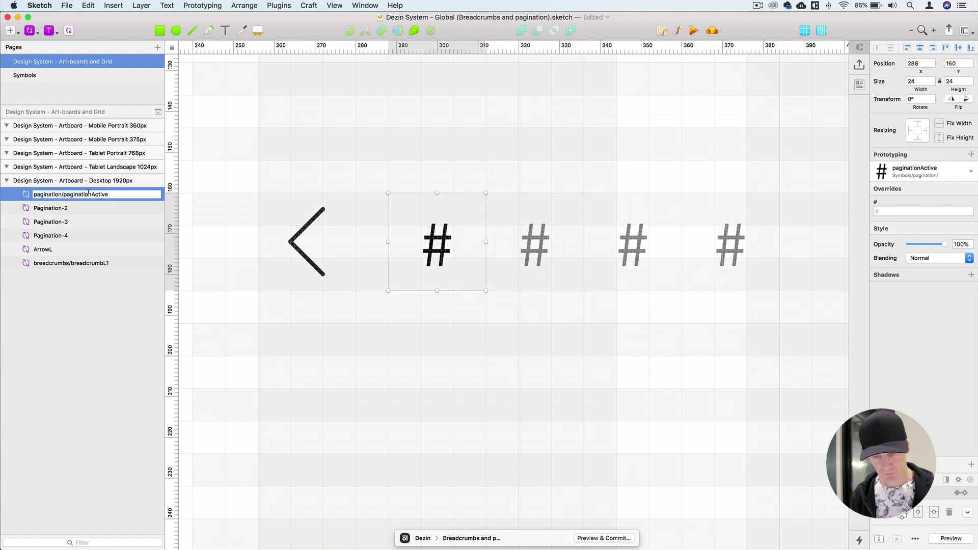
pyautogui.moveTo(66, 194); pyautogui.dragTo(0, 193)
pyautogui.write('P')
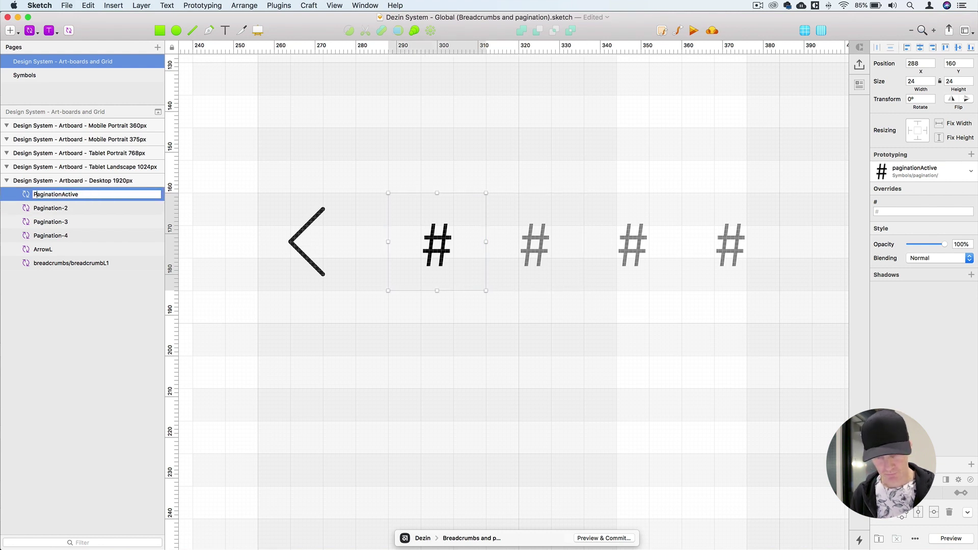
pyautogui.moveTo(94, 194); pyautogui.dragTo(61, 189)
pyautogui.write('-')
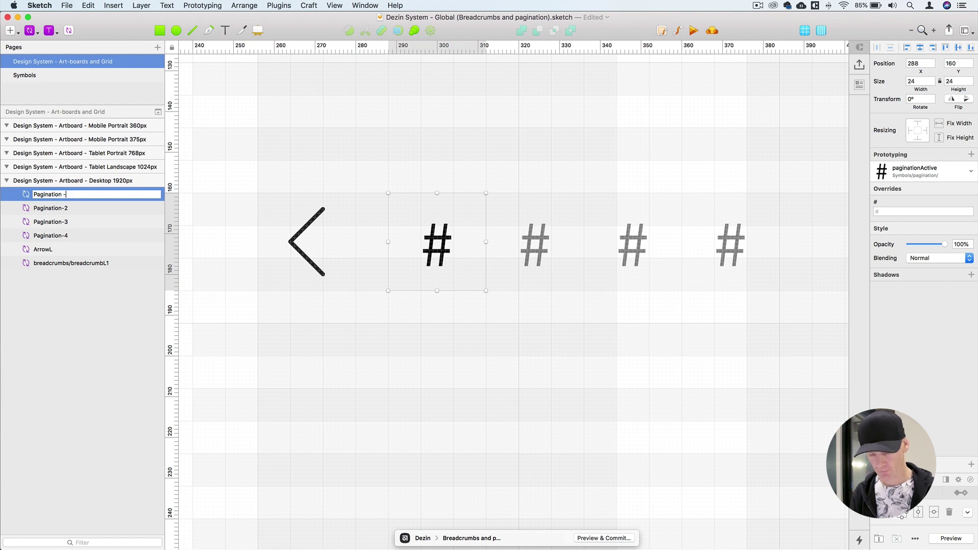
pyautogui.write('1')
pyautogui.press('Return')
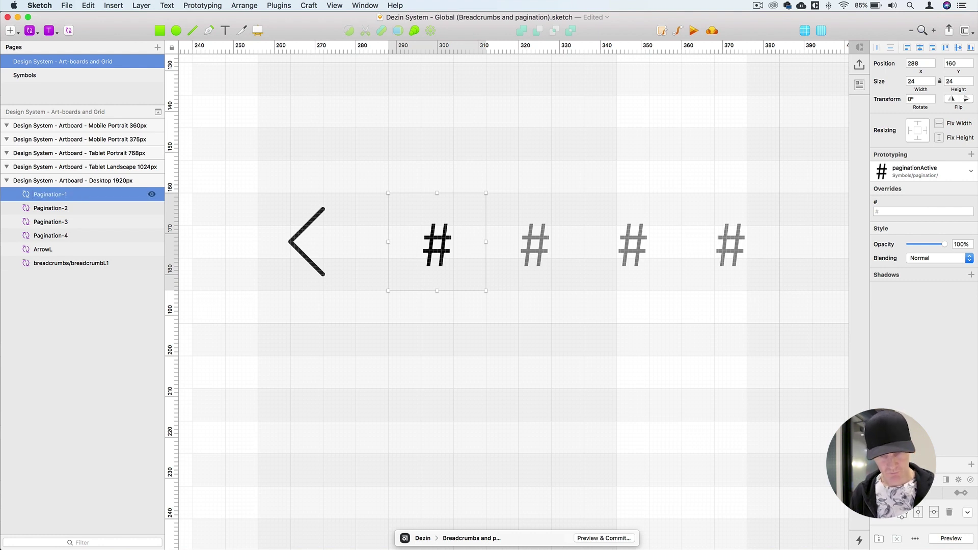
# Reorder the desktop artboard's layers so ArrowL sits directly above Pagination-1 and the breadcrumb instance sits above ArrowL.
pyautogui.click(765, 240)
pyautogui.press('super+minus')
pyautogui.moveTo(764, 240); pyautogui.dragTo(575, 216)
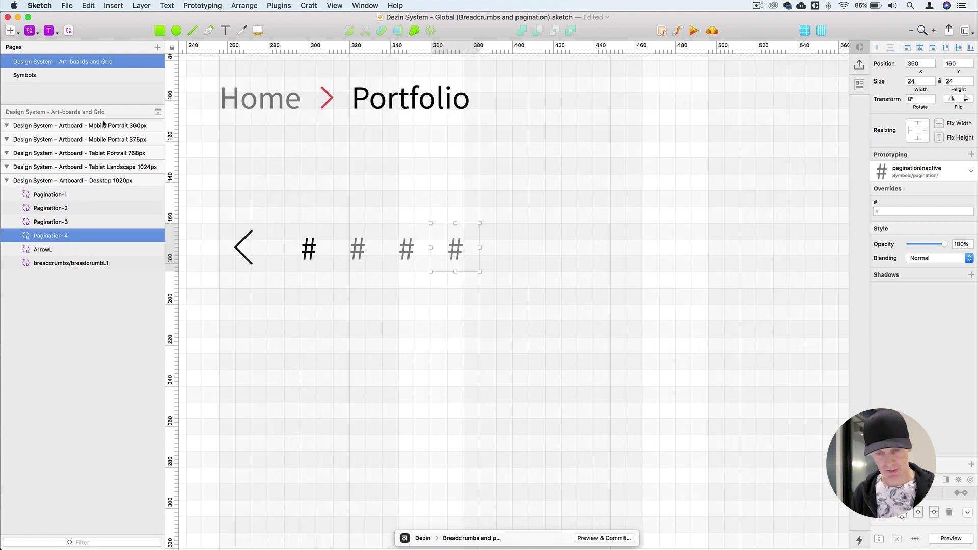
pyautogui.click(77, 249)
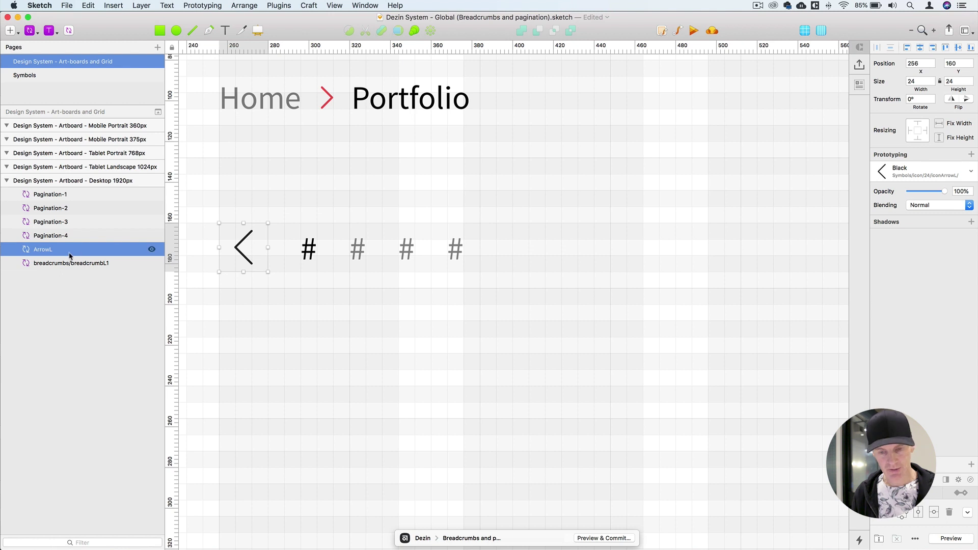
pyautogui.moveTo(71, 255); pyautogui.dragTo(26, 190)
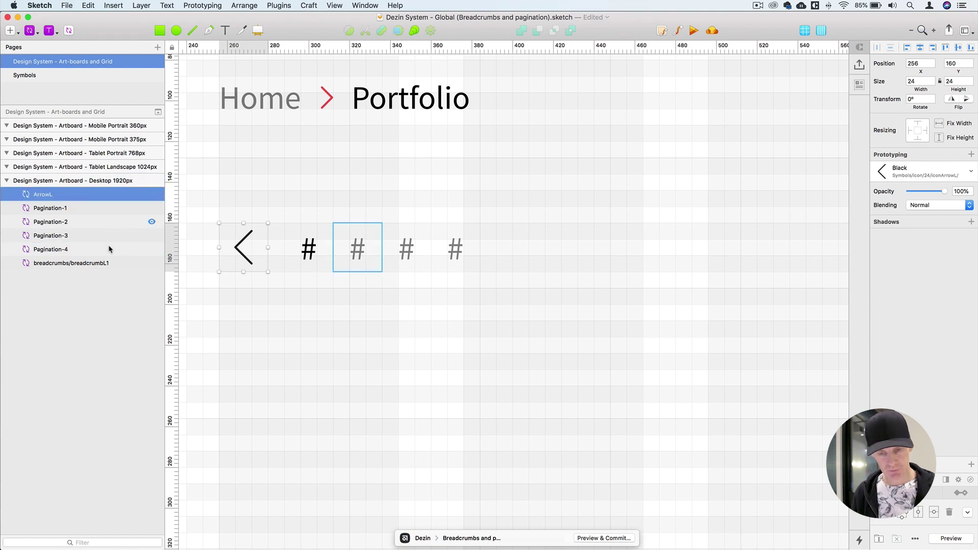
pyautogui.click(73, 251)
pyautogui.click(77, 263)
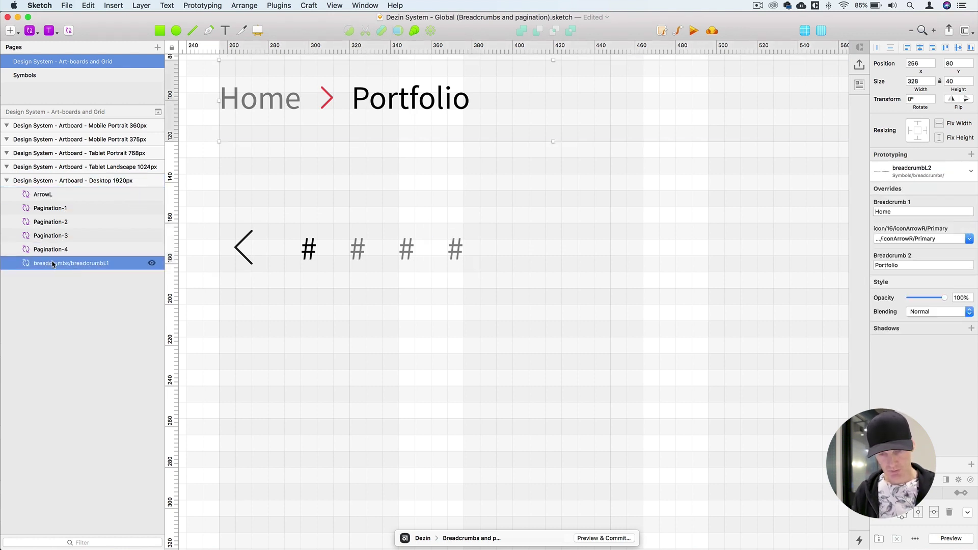
pyautogui.moveTo(76, 263); pyautogui.dragTo(47, 193)
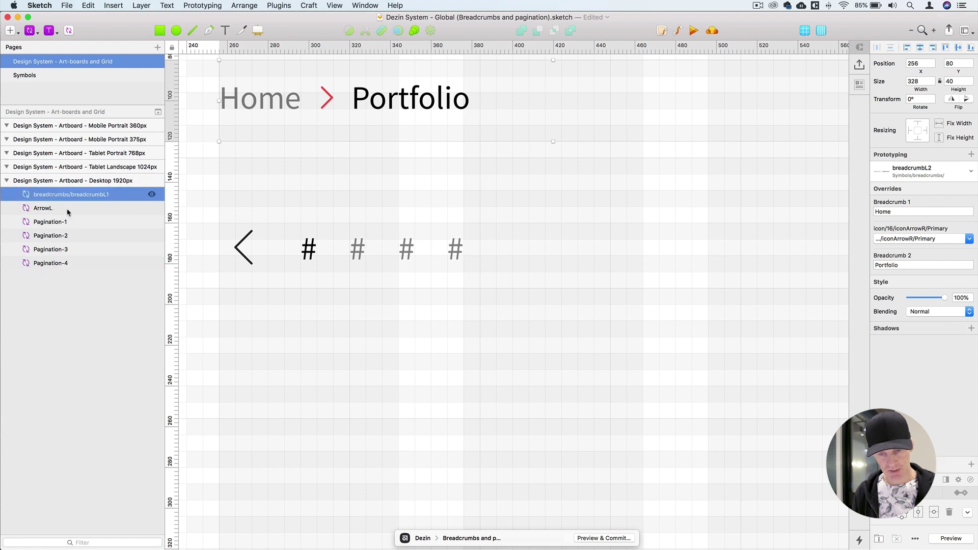
# Insert the Primary variant of the 24 px iconArrowR symbol after the last page number, positioned at X 392, Y 160.
pyautogui.click(66, 263)
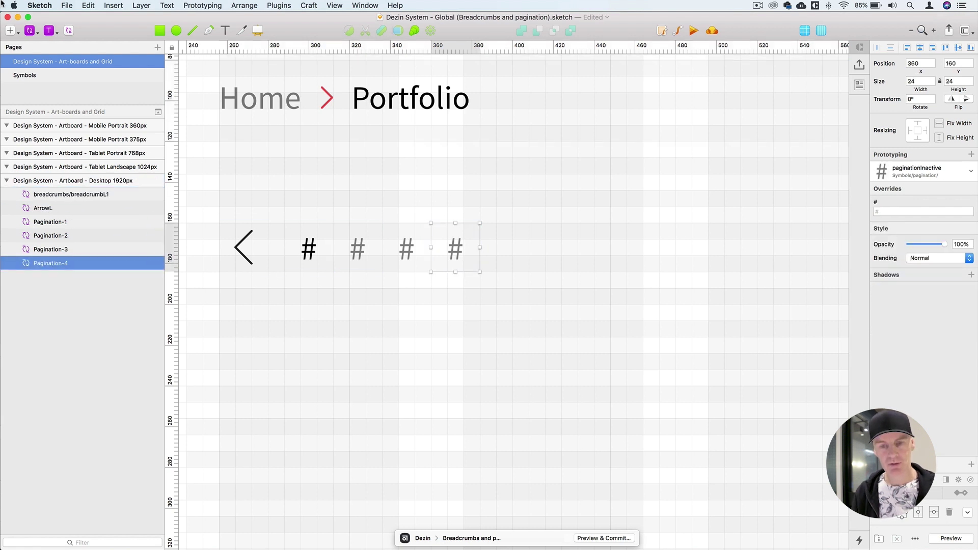
pyautogui.click(29, 31)
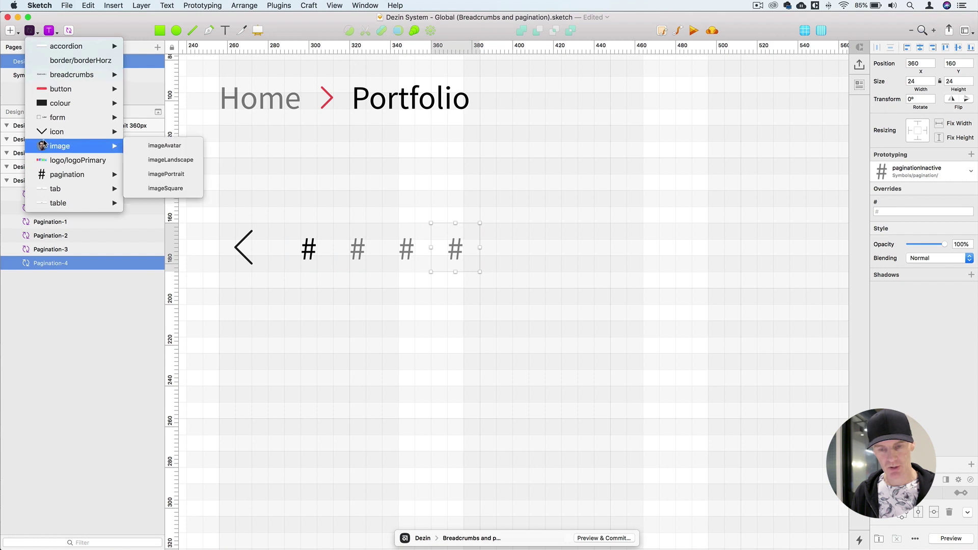
pyautogui.moveTo(76, 131)
pyautogui.moveTo(147, 146)
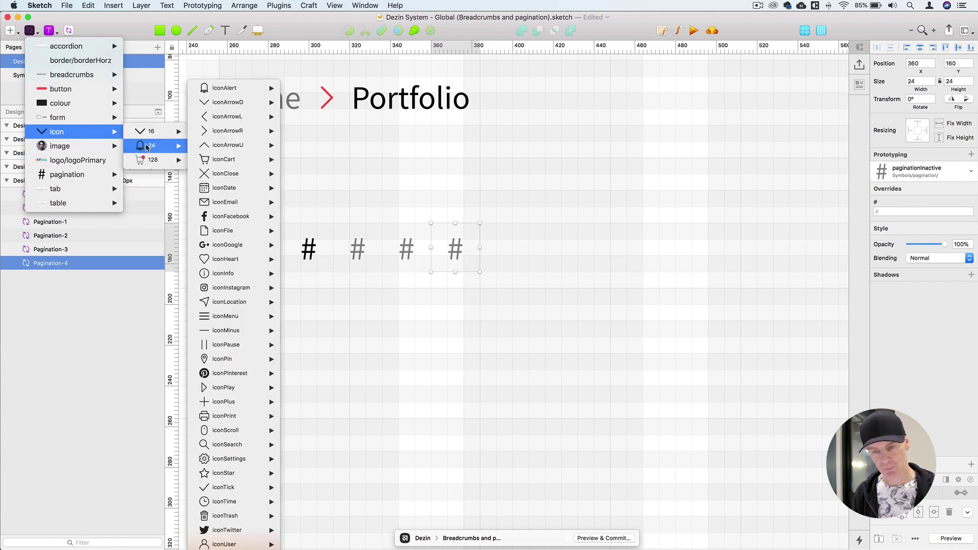
pyautogui.moveTo(233, 133)
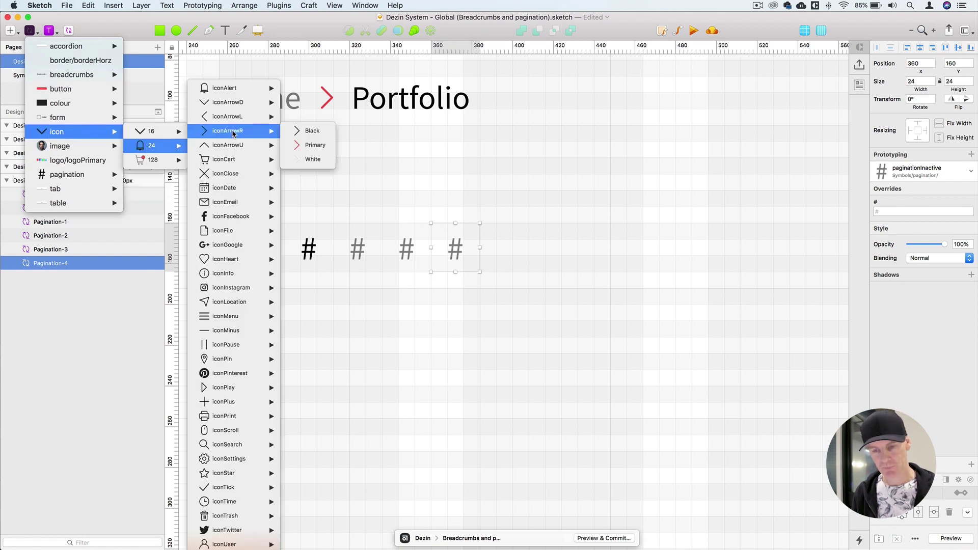
pyautogui.click(315, 146)
pyautogui.click(515, 250)
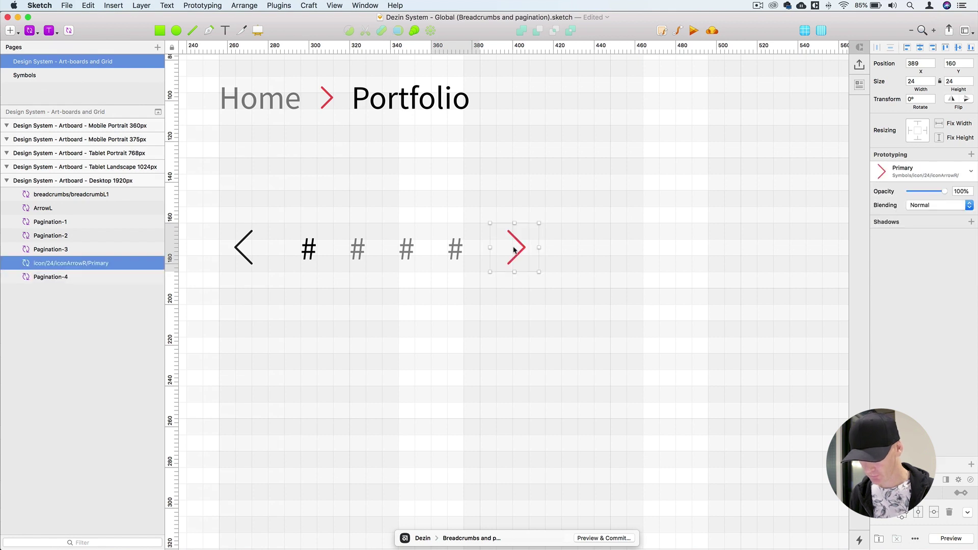
pyautogui.moveTo(514, 249); pyautogui.dragTo(520, 247)
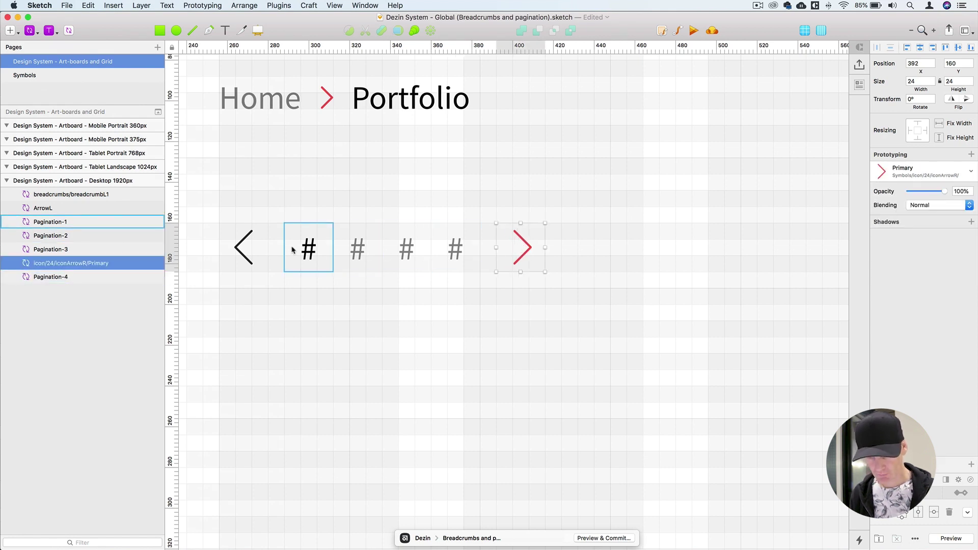
# Rename the inserted right arrow icon's layer to ArrowR.
pyautogui.click(144, 209)
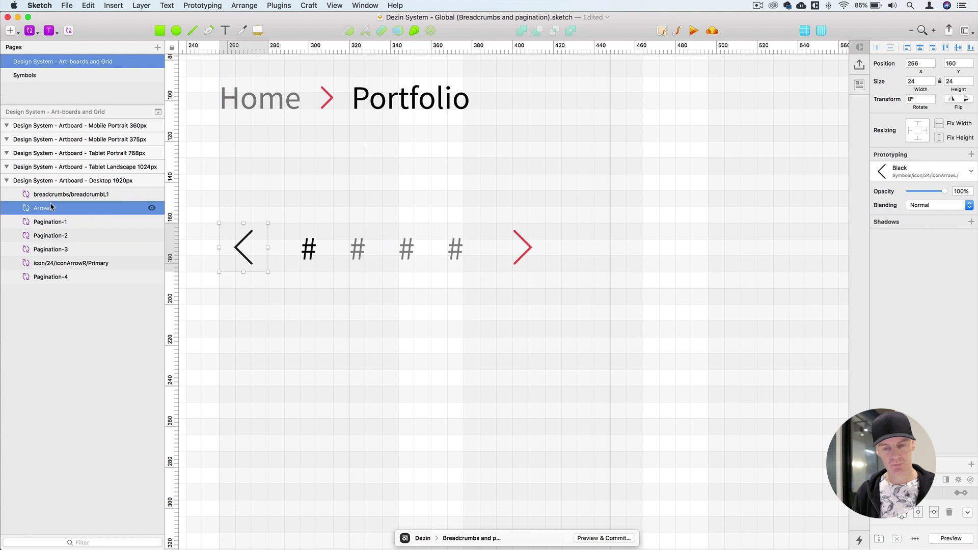
pyautogui.click(56, 277)
pyautogui.click(76, 263)
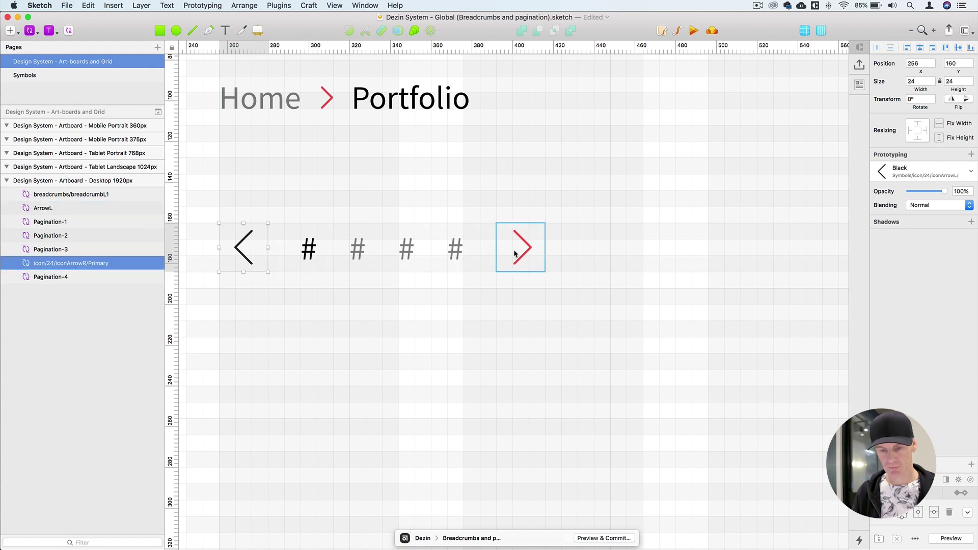
pyautogui.doubleClick(71, 263)
pyautogui.click(65, 262)
pyautogui.press('shift+super+Left')
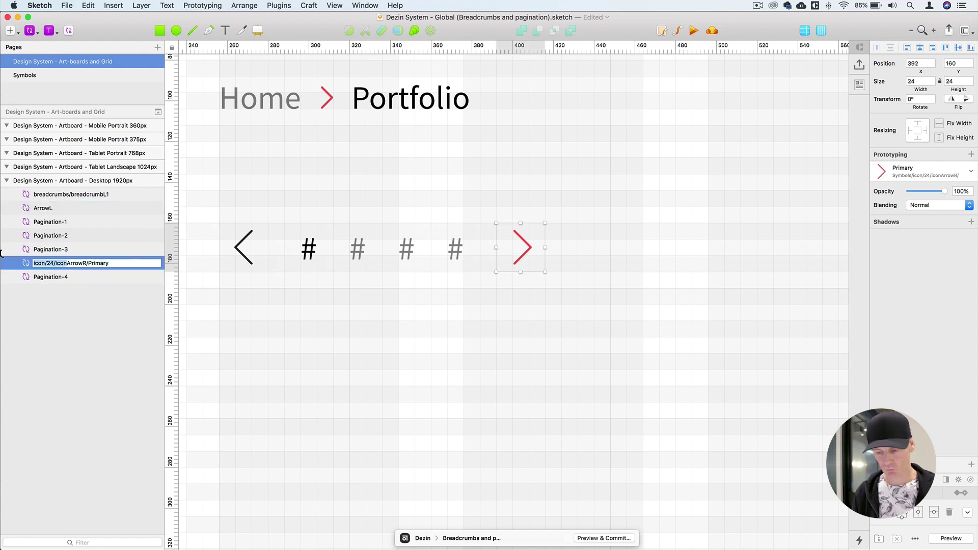
pyautogui.press('BackSpace')
pyautogui.moveTo(86, 257); pyautogui.dragTo(57, 262)
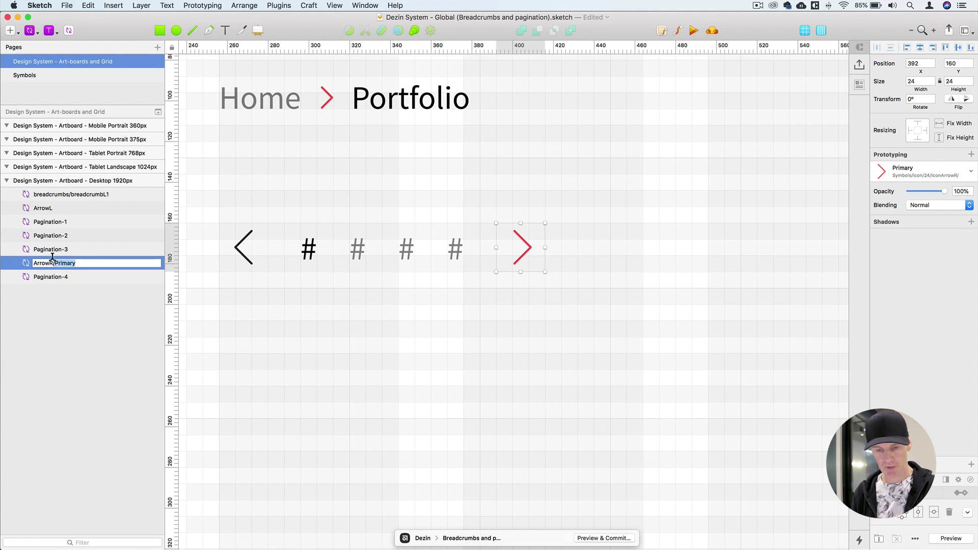
pyautogui.press('BackSpace')
pyautogui.press('Return')
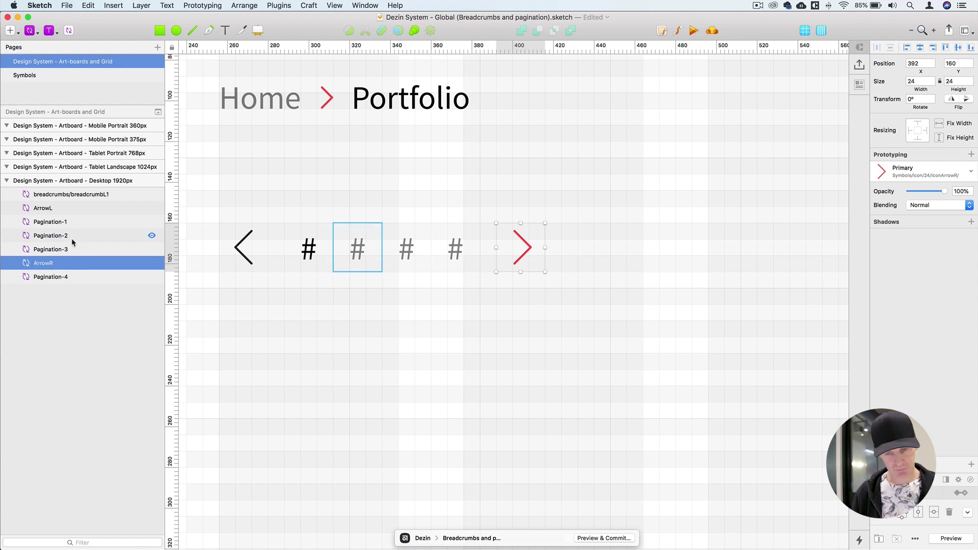
# Move the Pagination-4 layer directly above ArrowR so the pagination layers run in order.
pyautogui.keyDown('shift'); pyautogui.click(49, 209); pyautogui.keyUp('shift')
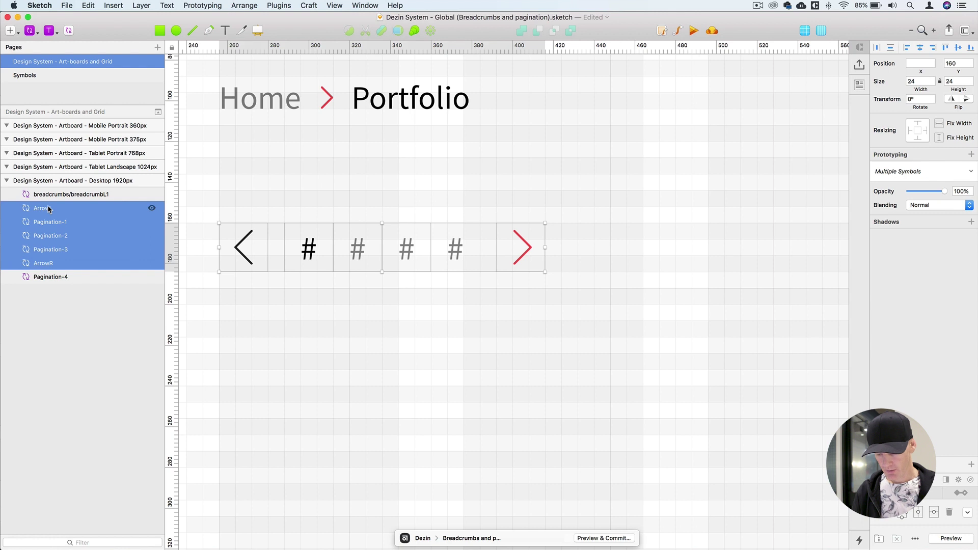
pyautogui.click(75, 307)
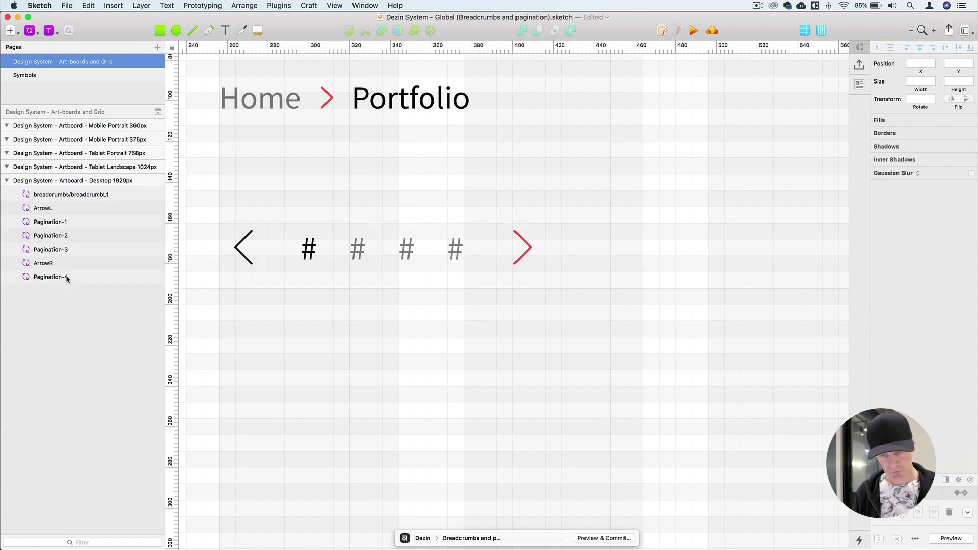
pyautogui.moveTo(61, 277); pyautogui.dragTo(56, 264)
# Group all layers from ArrowL through ArrowR and name the group Pagination.
pyautogui.click(50, 277)
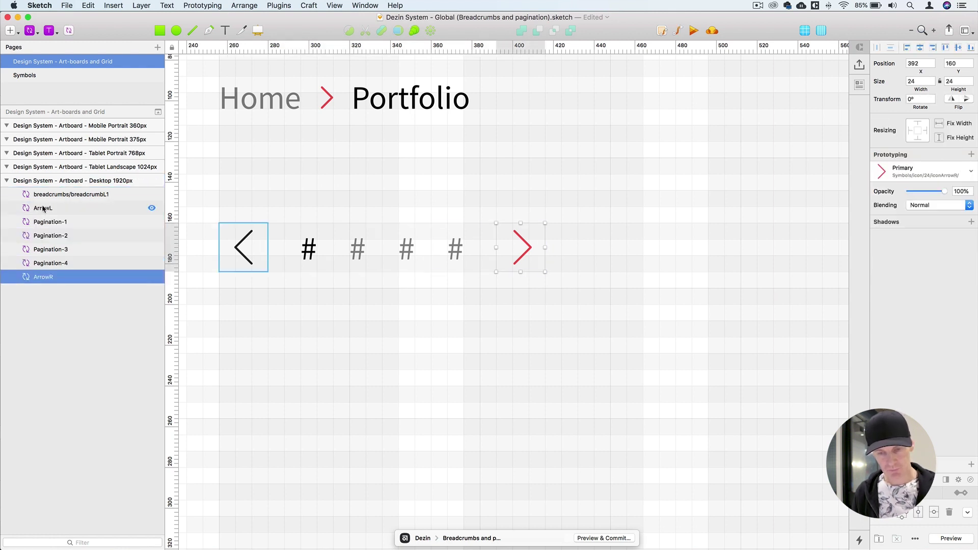
pyautogui.keyDown('shift'); pyautogui.click(43, 208); pyautogui.keyUp('shift')
pyautogui.press('super+g')
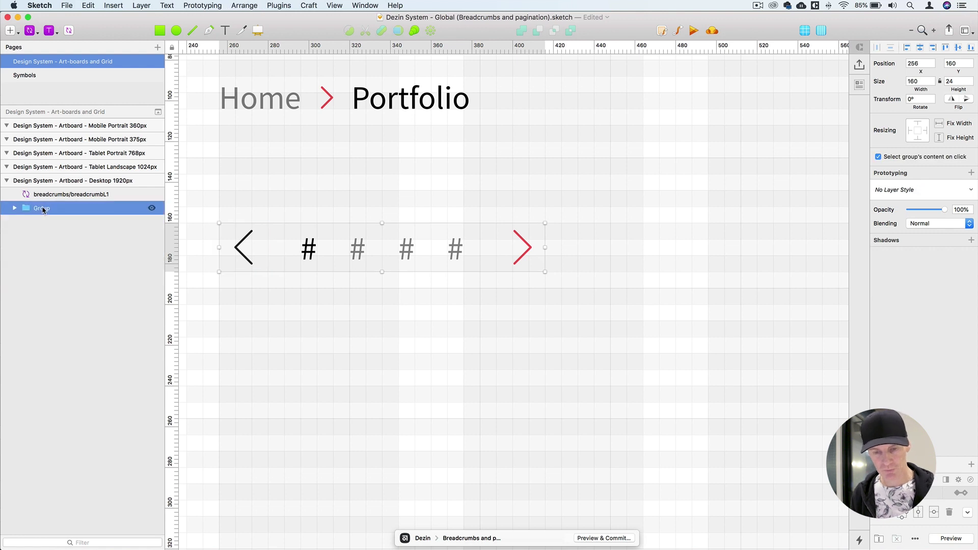
pyautogui.doubleClick(43, 208)
pyautogui.write('Pagination')
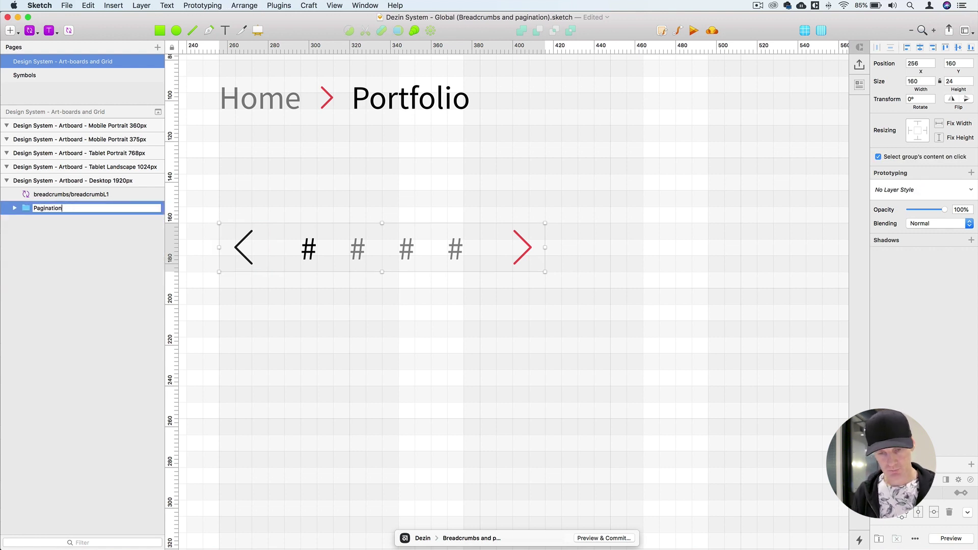
pyautogui.press('Return')
# Group Pagination-1 through Pagination-4 inside the Pagination group and name the new group Pages.
pyautogui.click(14, 208)
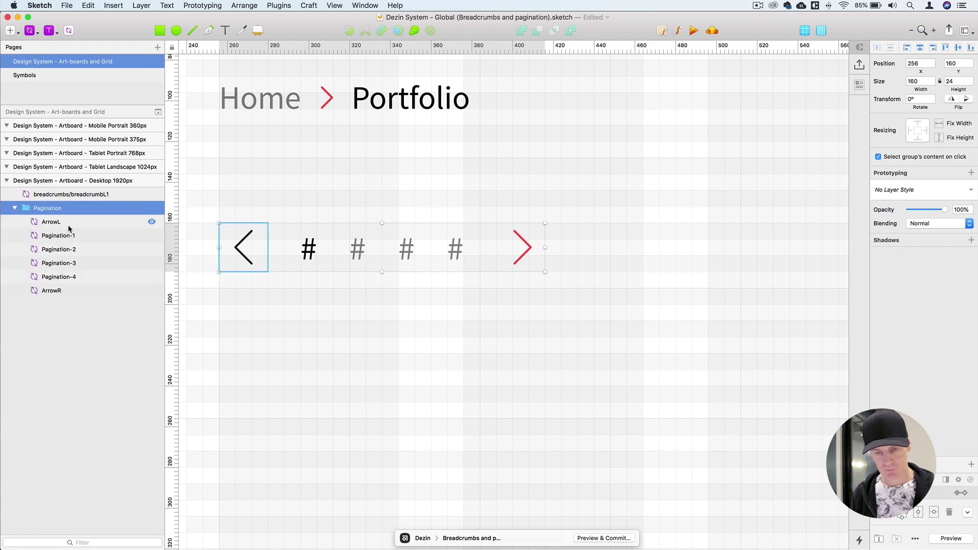
pyautogui.click(57, 235)
pyautogui.keyDown('shift'); pyautogui.click(59, 277); pyautogui.keyUp('shift')
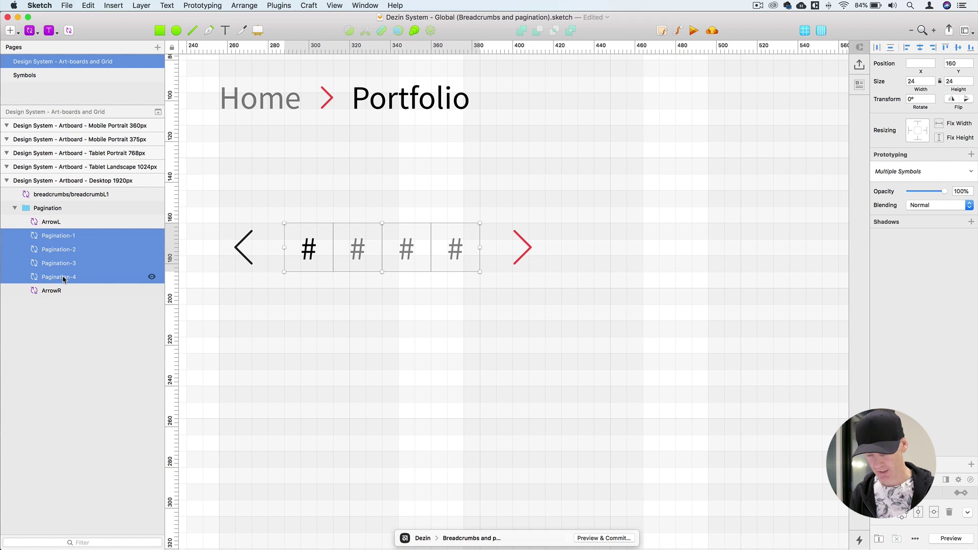
pyautogui.press('super+g')
pyautogui.doubleClick(70, 236)
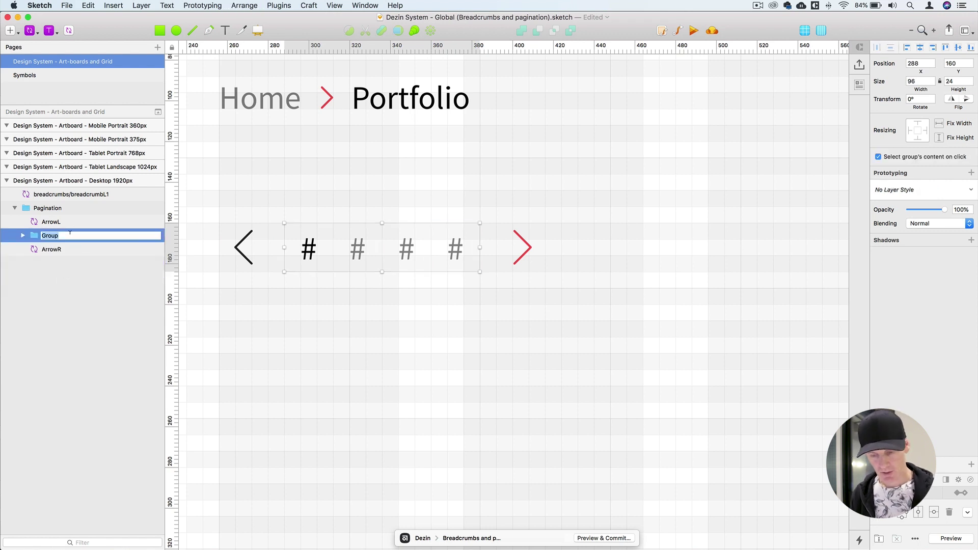
pyautogui.write('Pages')
pyautogui.press('Return')
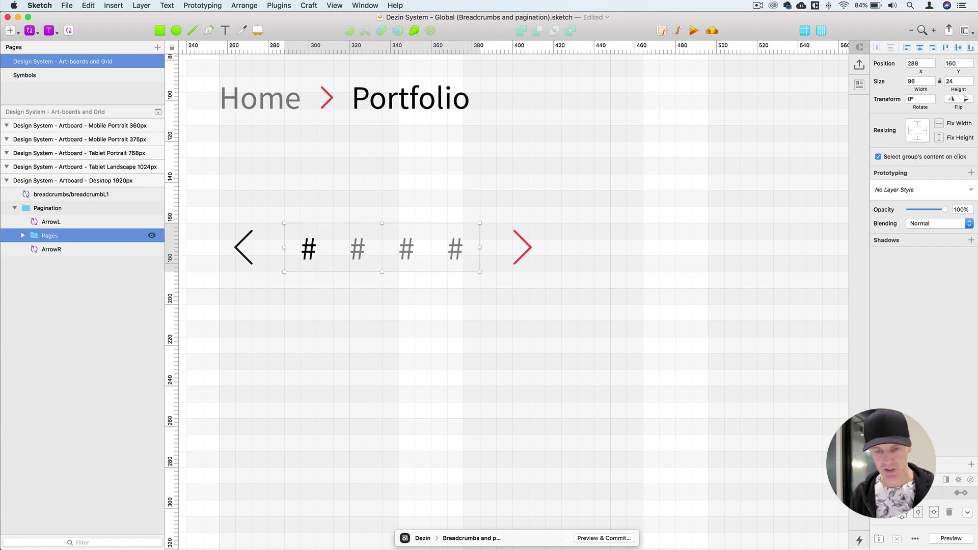
# Turn the Pagination group into a horizontal, centre-aligned Anima stack with a spacing of 8.
pyautogui.click(20, 235)
pyautogui.click(464, 242)
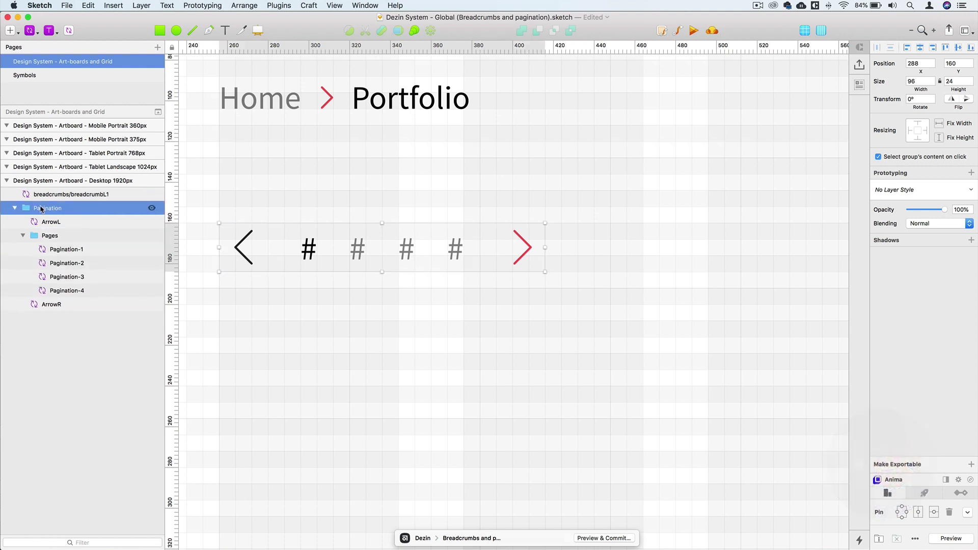
pyautogui.click(879, 539)
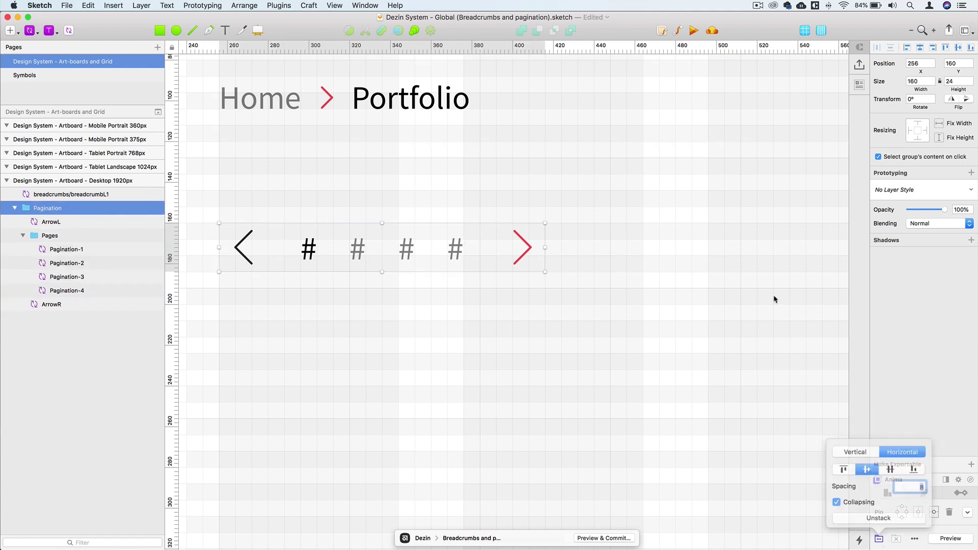
pyautogui.click(407, 248)
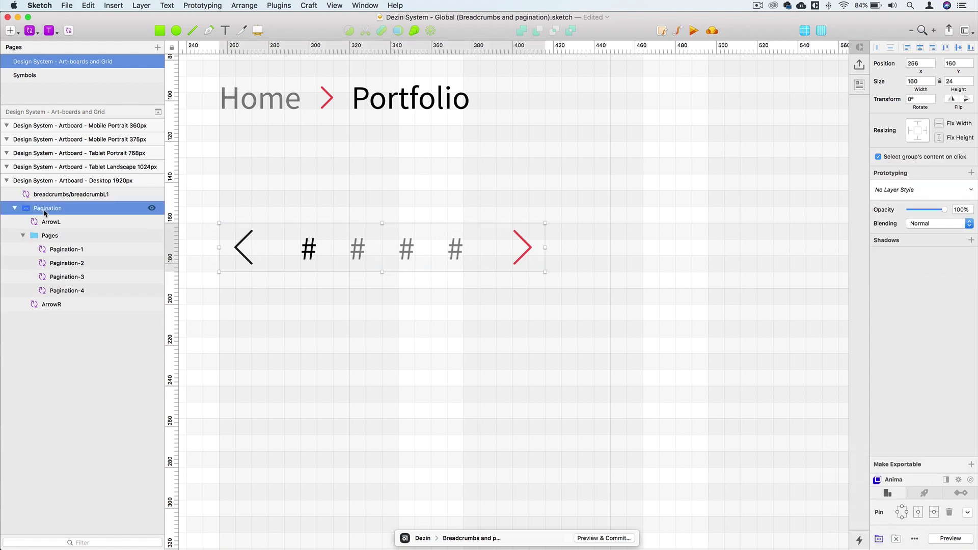
pyautogui.click(878, 540)
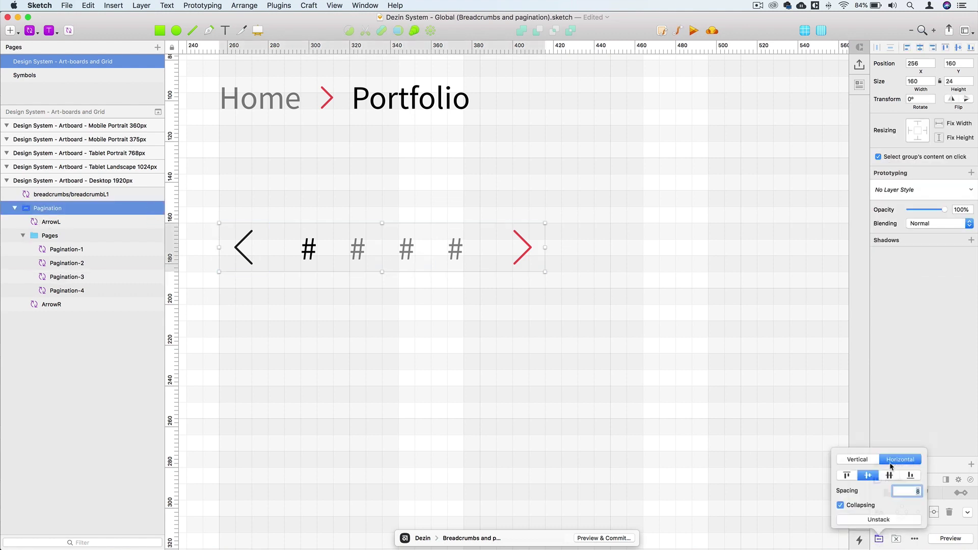
pyautogui.click(240, 303)
# Turn the Pages group into a horizontal, centre-aligned Anima stack with a spacing of 0.
pyautogui.click(70, 236)
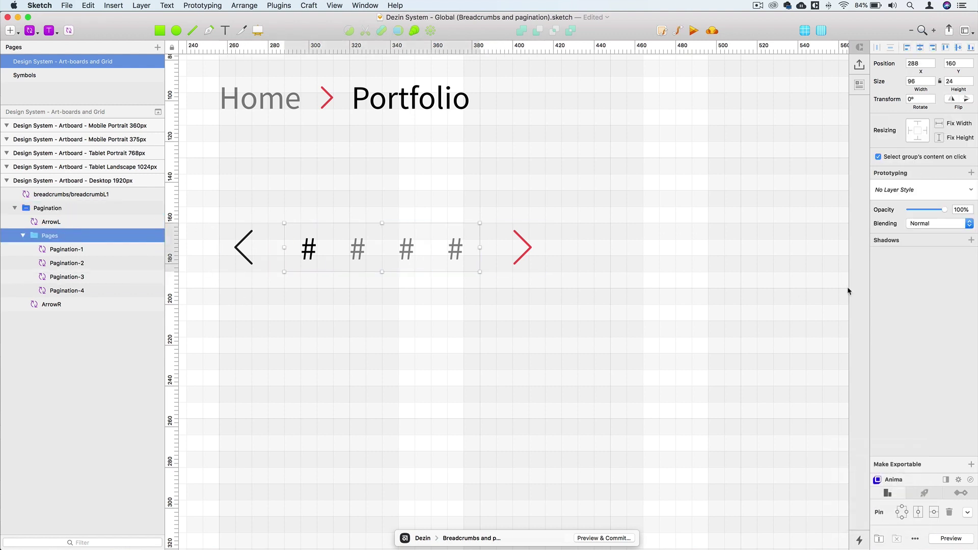
pyautogui.click(879, 541)
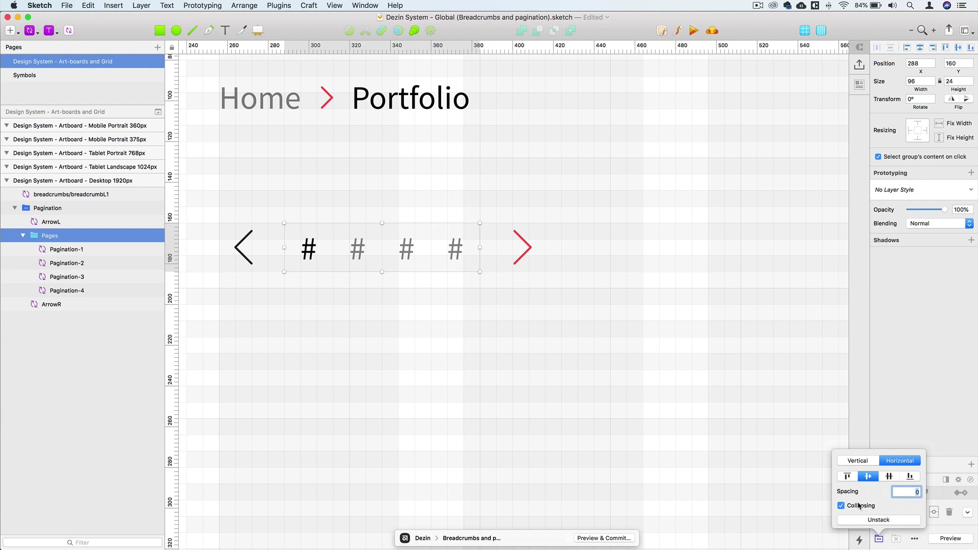
pyautogui.click(675, 423)
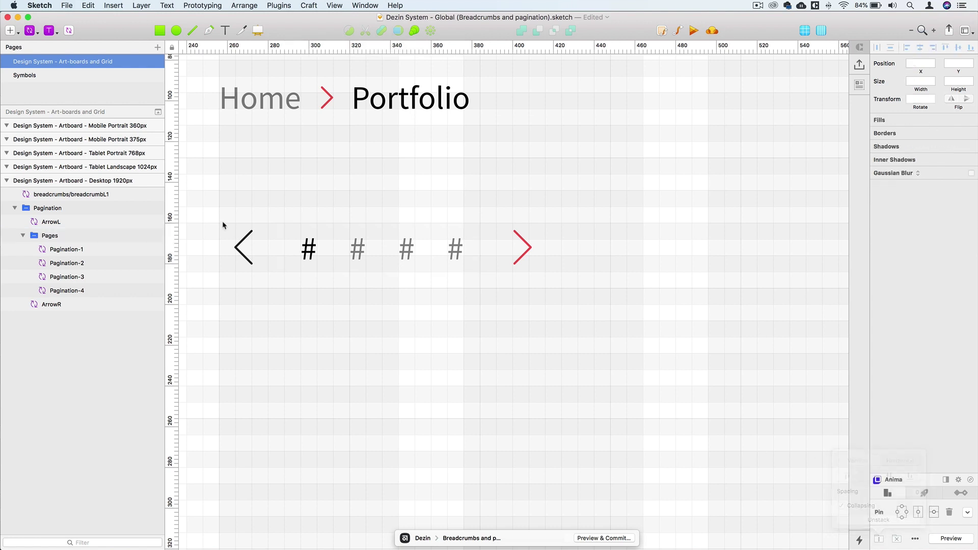
pyautogui.click(55, 237)
pyautogui.click(23, 235)
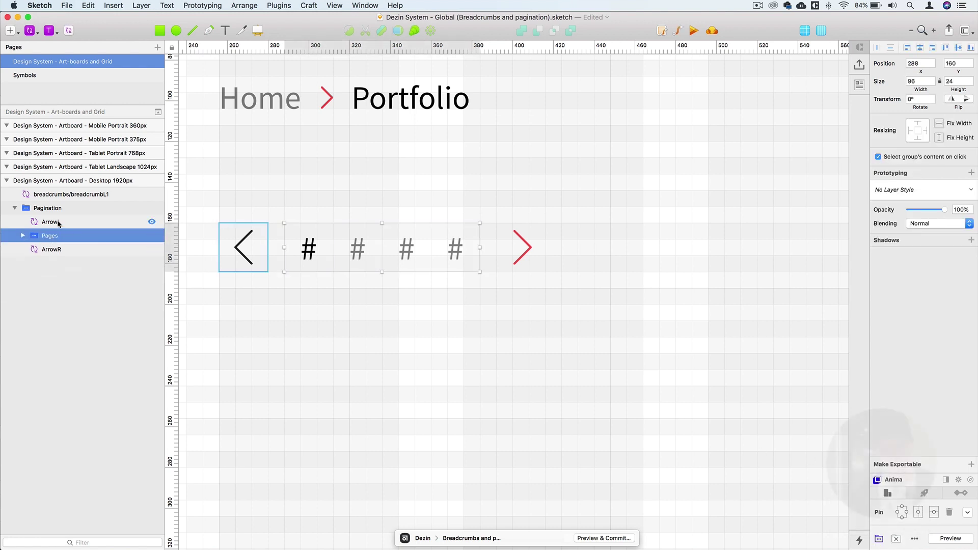
pyautogui.click(57, 222)
pyautogui.click(49, 236)
pyautogui.click(23, 236)
# Duplicate Pagination-4 inside the Pages group and name the last page layer Pagination-5.
pyautogui.click(85, 291)
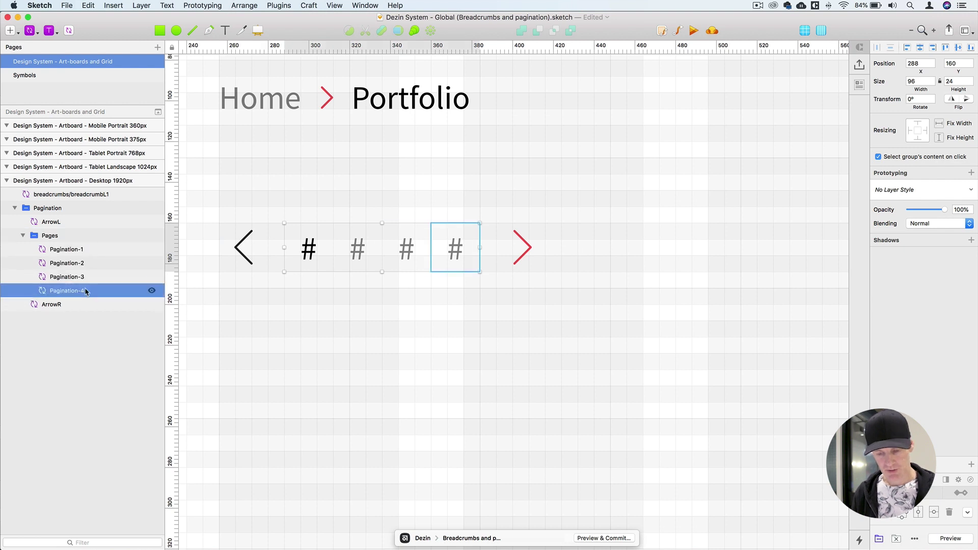
pyautogui.press('super+d')
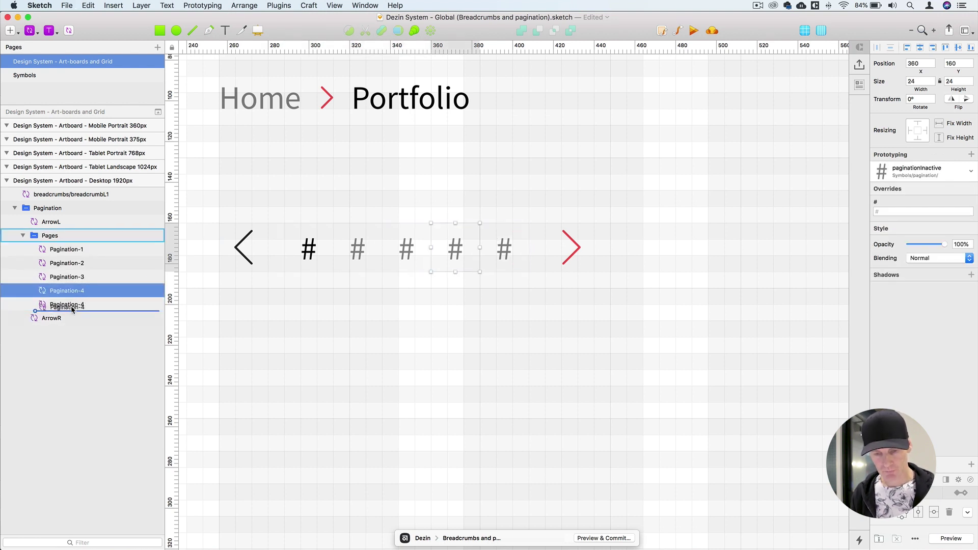
pyautogui.doubleClick(75, 308)
pyautogui.click(88, 299)
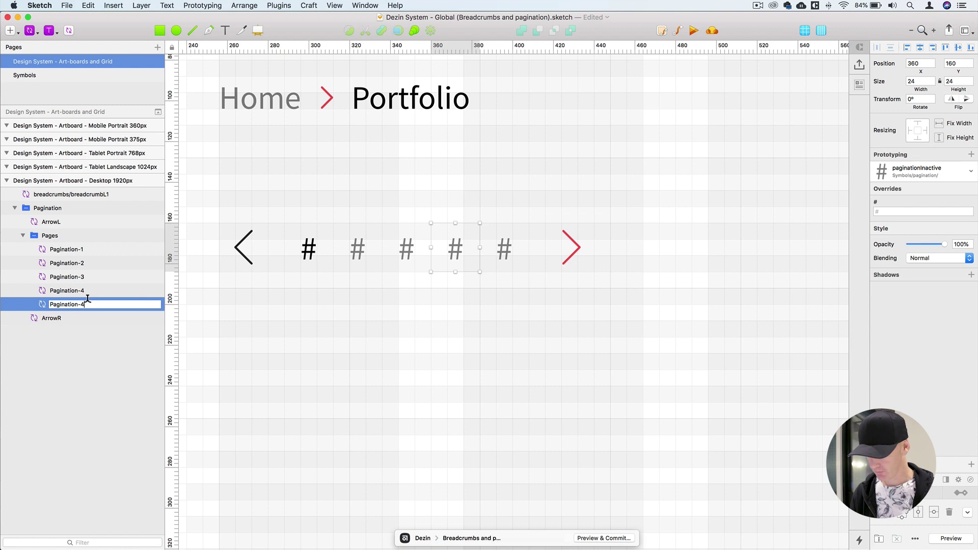
pyautogui.write('5')
pyautogui.press('Return')
pyautogui.click(491, 317)
pyautogui.click(507, 249)
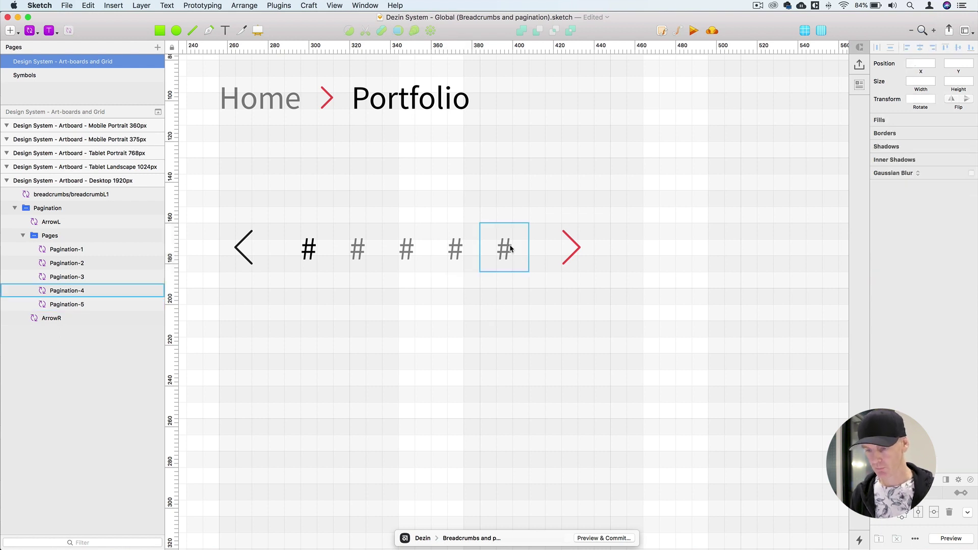
pyautogui.click(551, 256)
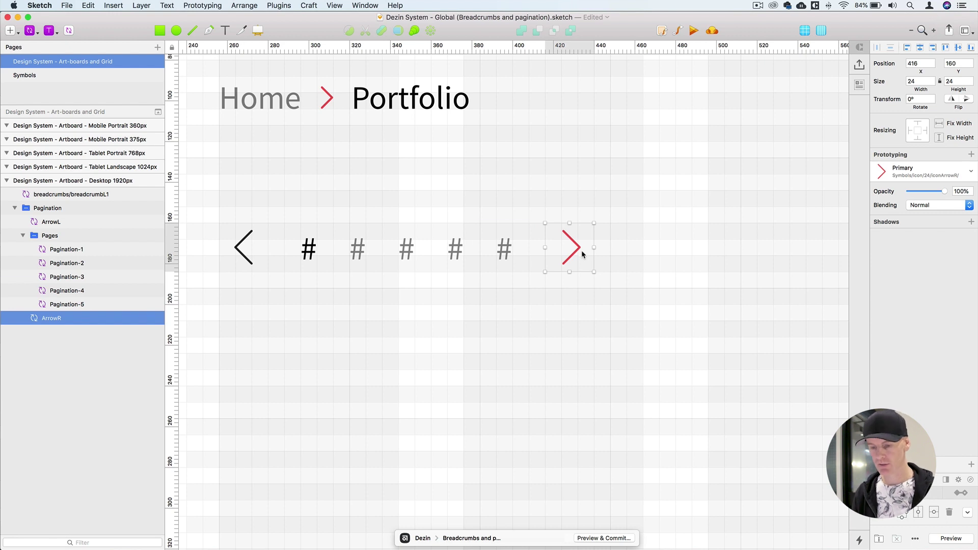
pyautogui.click(315, 248)
pyautogui.click(76, 236)
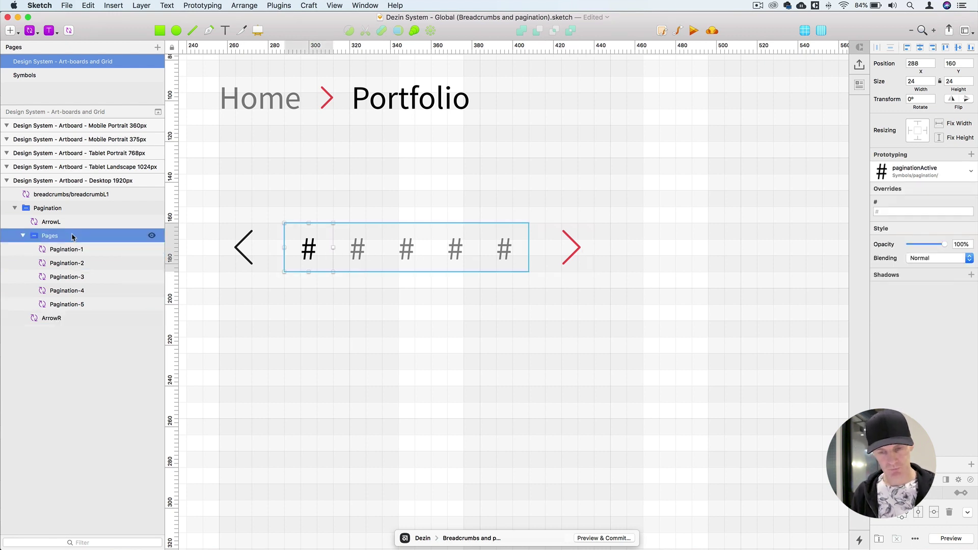
# Collapse the Pagination group in the layer list and hide the grid overlay on the desktop artboard.
pyautogui.click(14, 208)
pyautogui.click(327, 316)
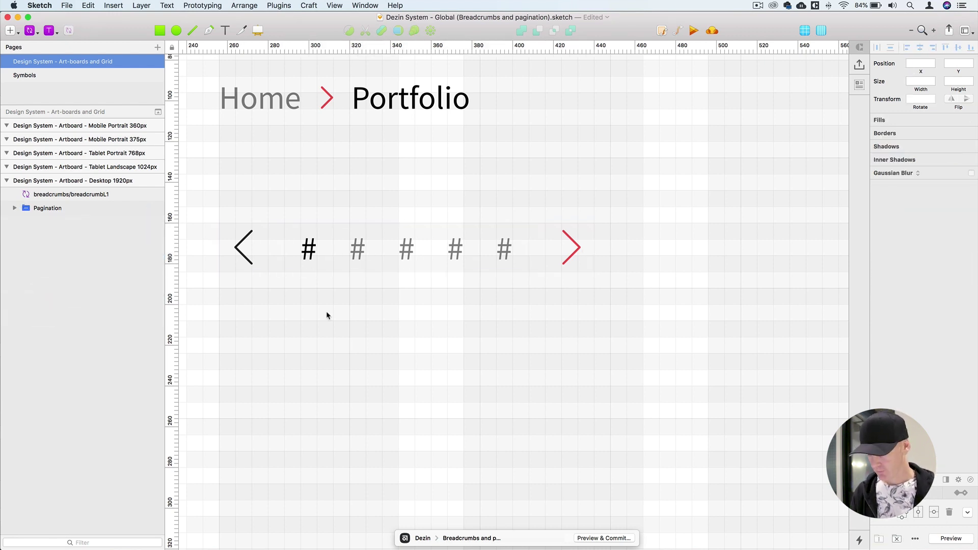
pyautogui.press('super+minus')
pyautogui.click(820, 31)
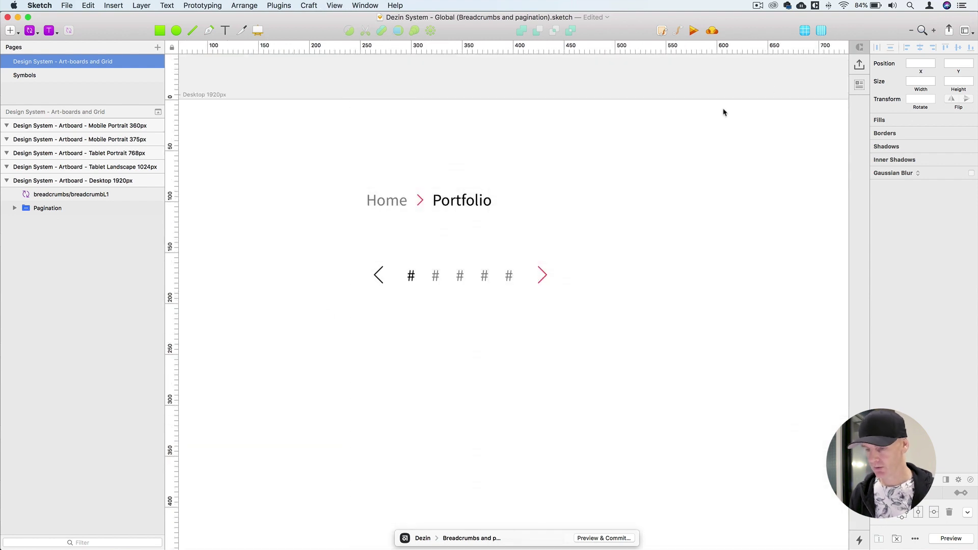
# Move the whole Pagination group up to Y 152, closer to the breadcrumb.
pyautogui.press('super+minus')
pyautogui.scroll(-3, 606, 171)
pyautogui.hscroll(3, 607, 171)
pyautogui.keyDown('super'); pyautogui.click(403, 224); pyautogui.keyUp('super')
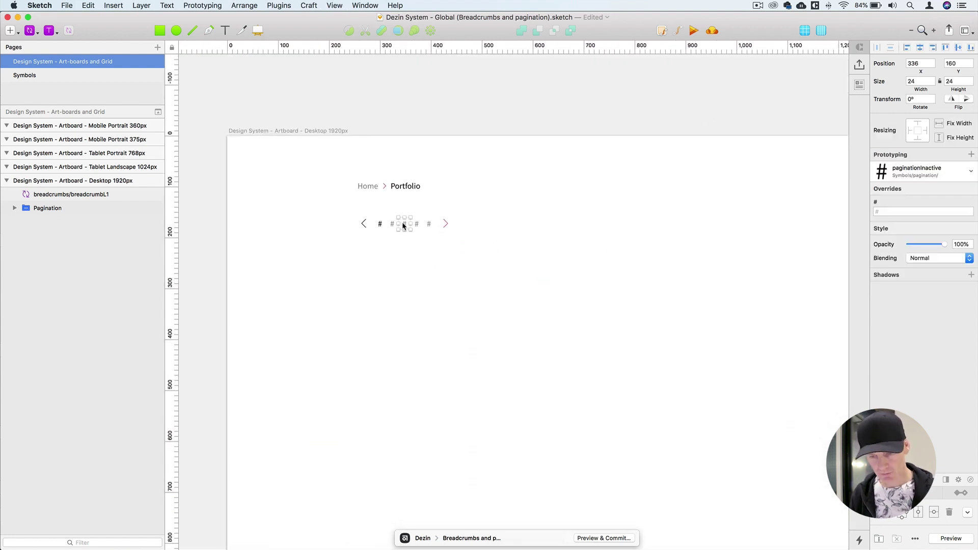
pyautogui.click(50, 209)
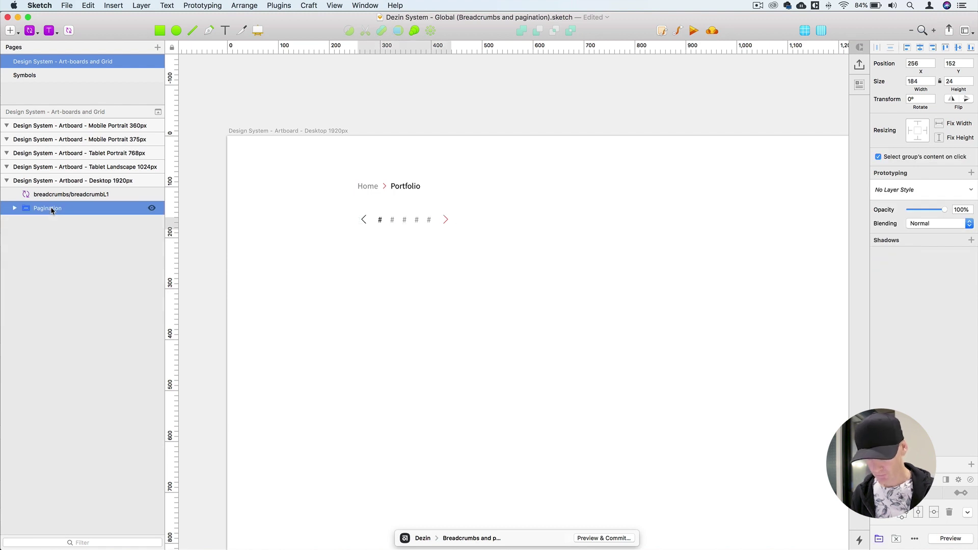
pyautogui.click(416, 202)
pyautogui.click(411, 193)
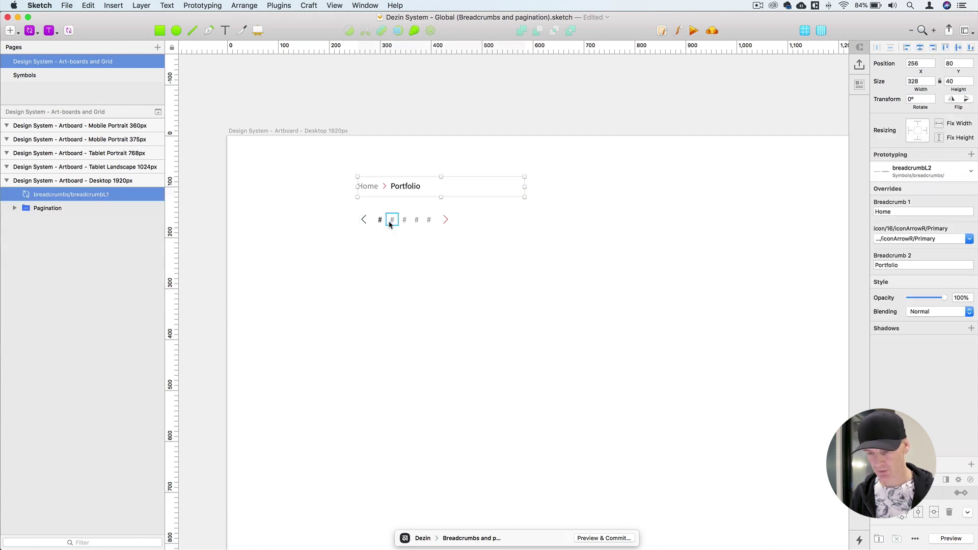
# Override the text of Pagination-1 through Pagination-5 with the page numbers 1, 2, 3, 4 and 5.
pyautogui.click(391, 223)
pyautogui.click(380, 219)
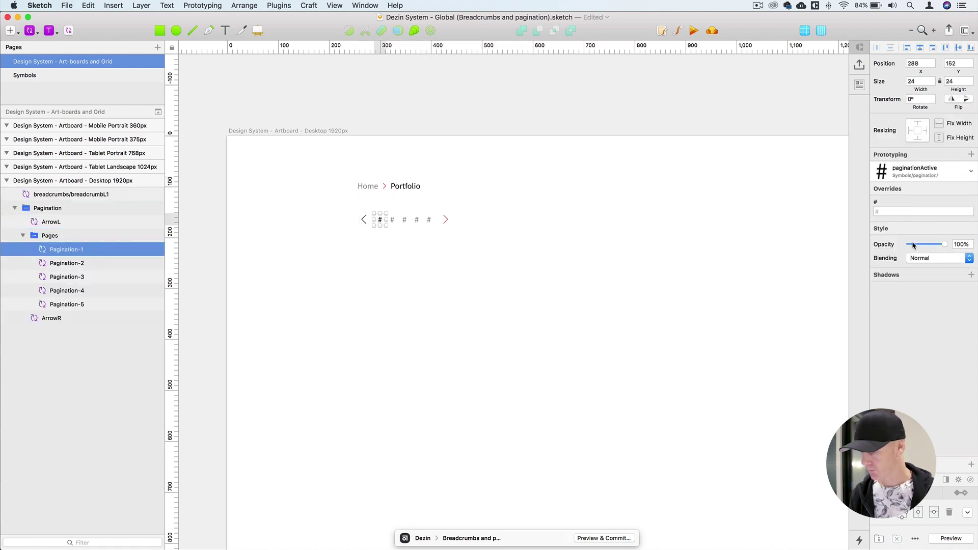
pyautogui.click(895, 208)
pyautogui.write('1')
pyautogui.press('Tab')
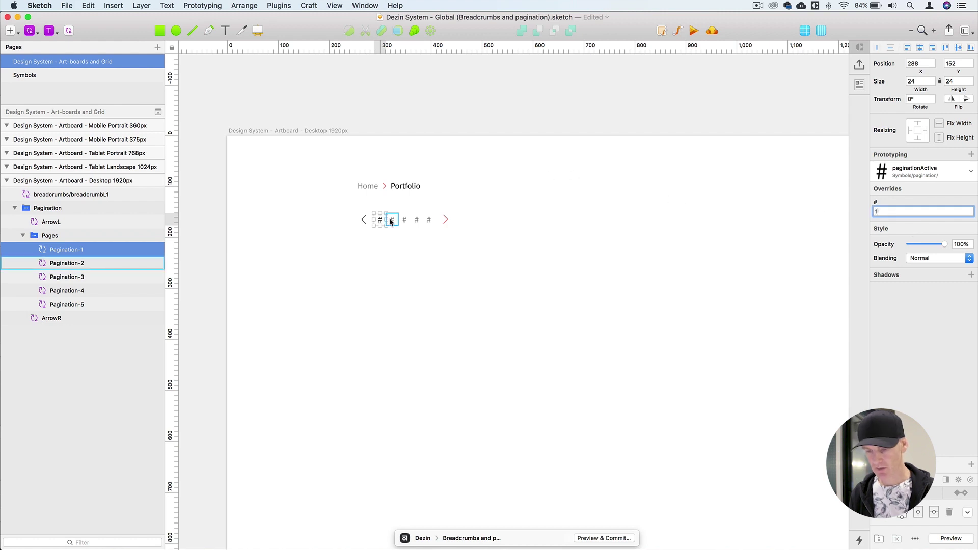
pyautogui.write('2')
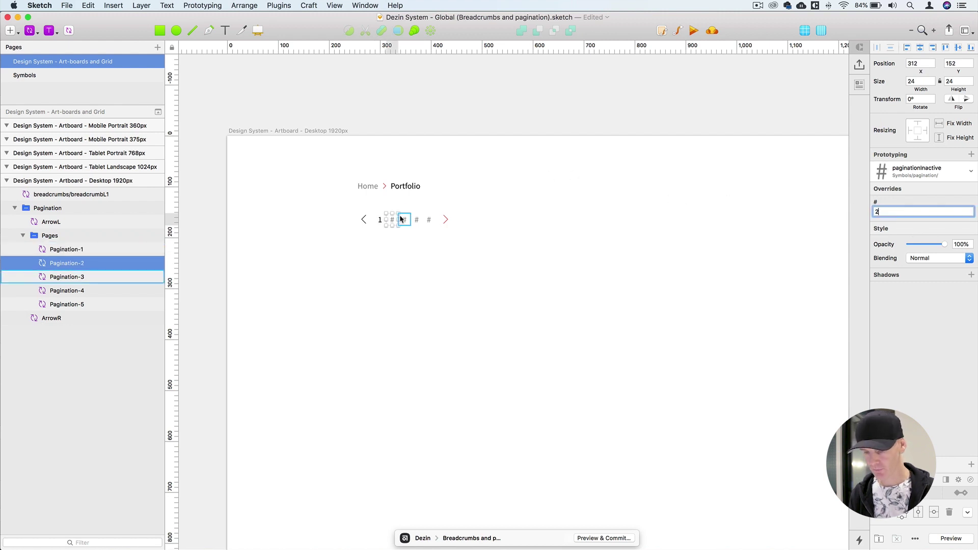
pyautogui.press('Tab')
pyautogui.write('3')
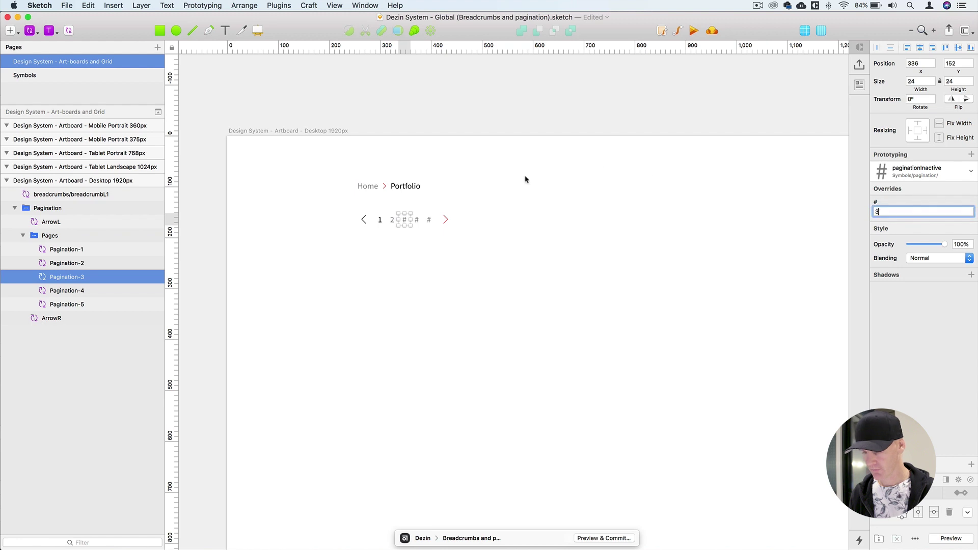
pyautogui.press('Tab')
pyautogui.write('4')
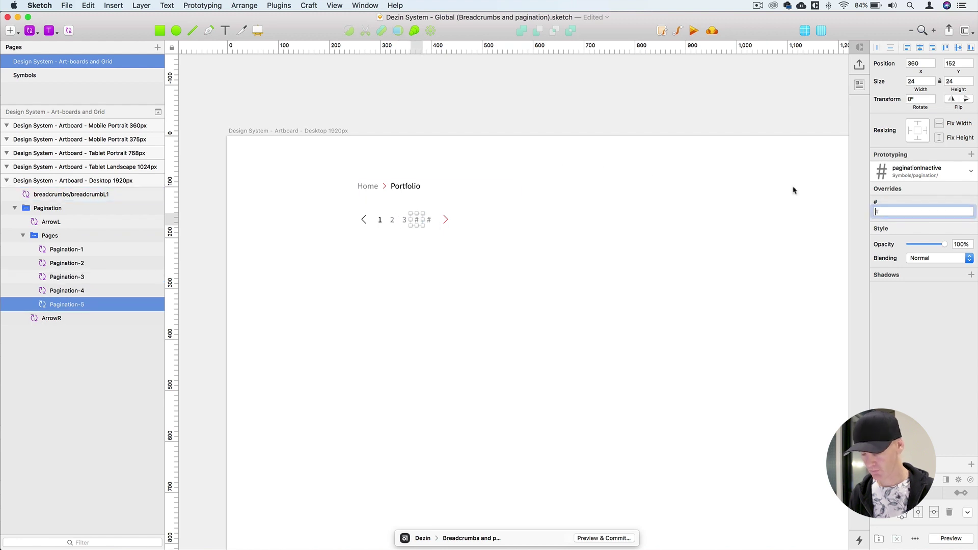
pyautogui.press('Tab')
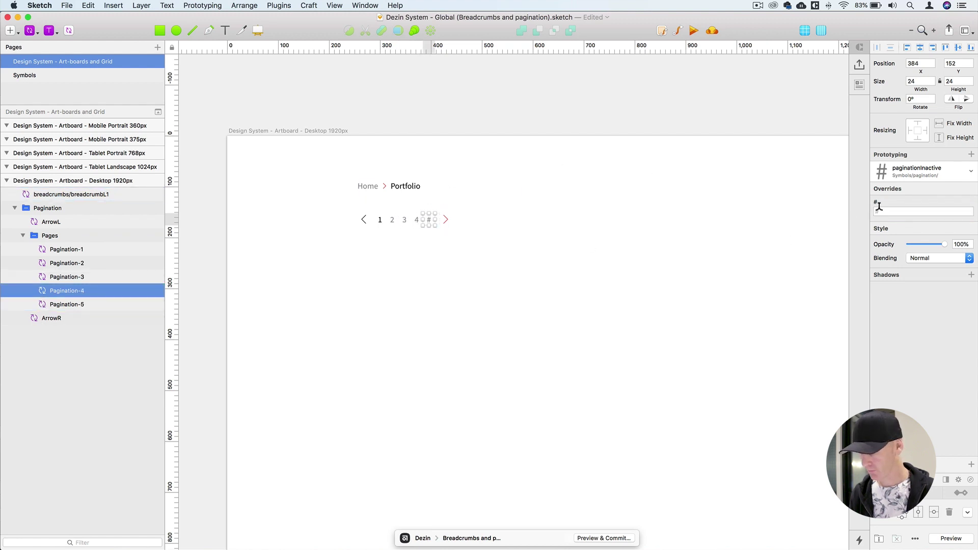
pyautogui.write('5')
pyautogui.press('Tab')
pyautogui.press('Tab')
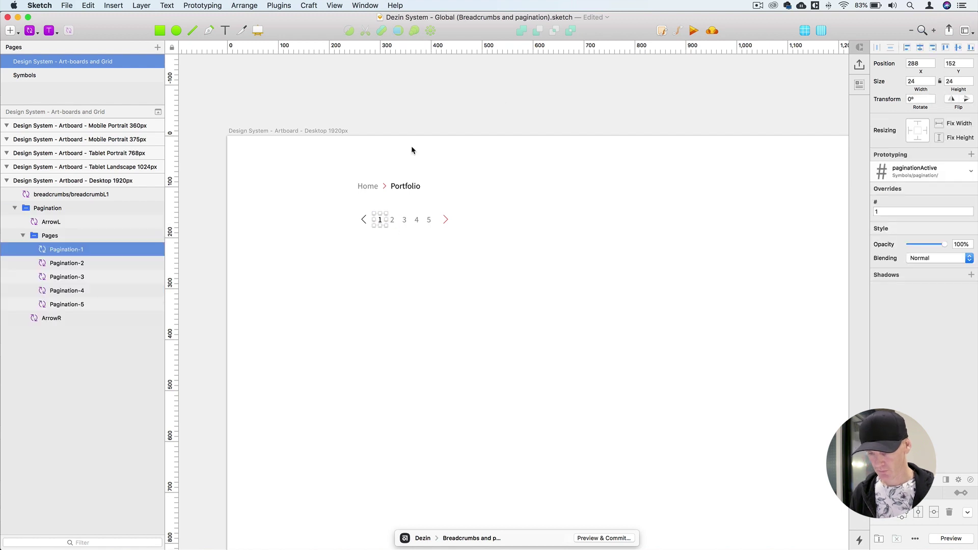
# Make page 3 the current page by switching Pagination-3 to the paginationActive symbol and Pagination-1 to paginationInactive.
pyautogui.press('super+plus')
pyautogui.moveTo(634, 267); pyautogui.dragTo(514, 215)
pyautogui.click(478, 330)
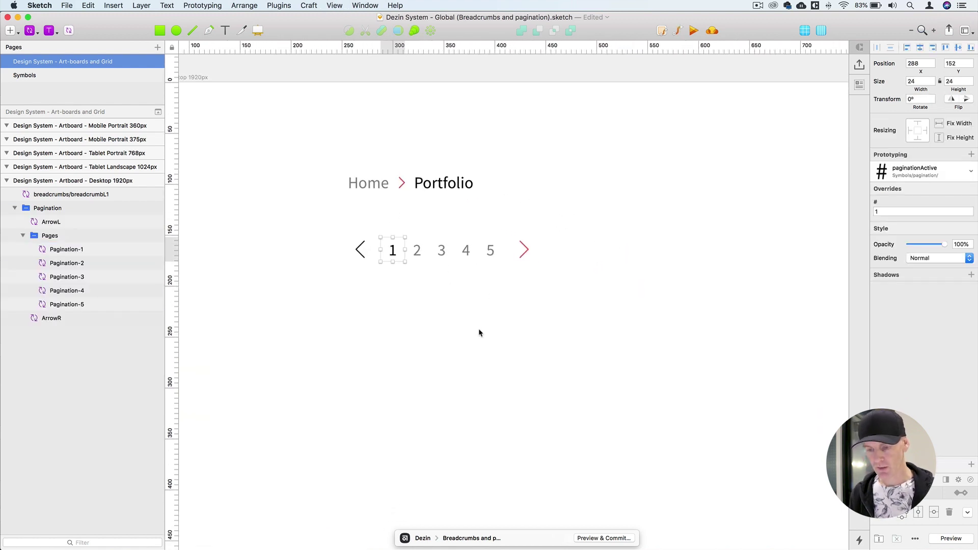
pyautogui.click(442, 254)
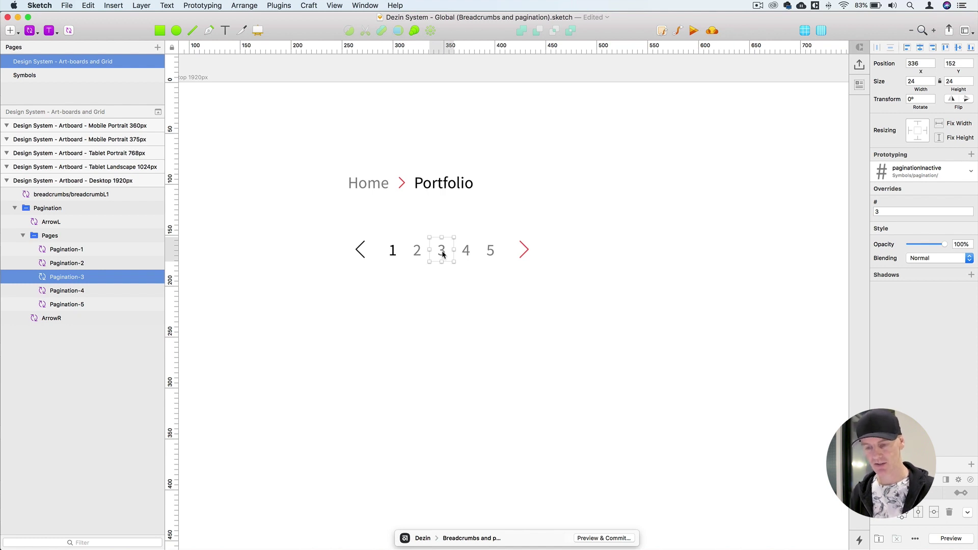
pyautogui.click(934, 176)
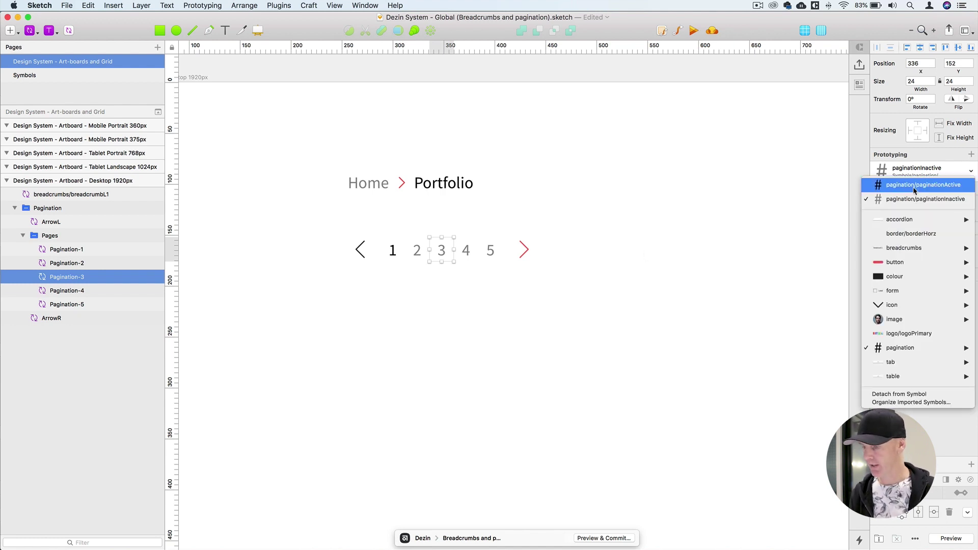
pyautogui.click(914, 189)
pyautogui.click(393, 250)
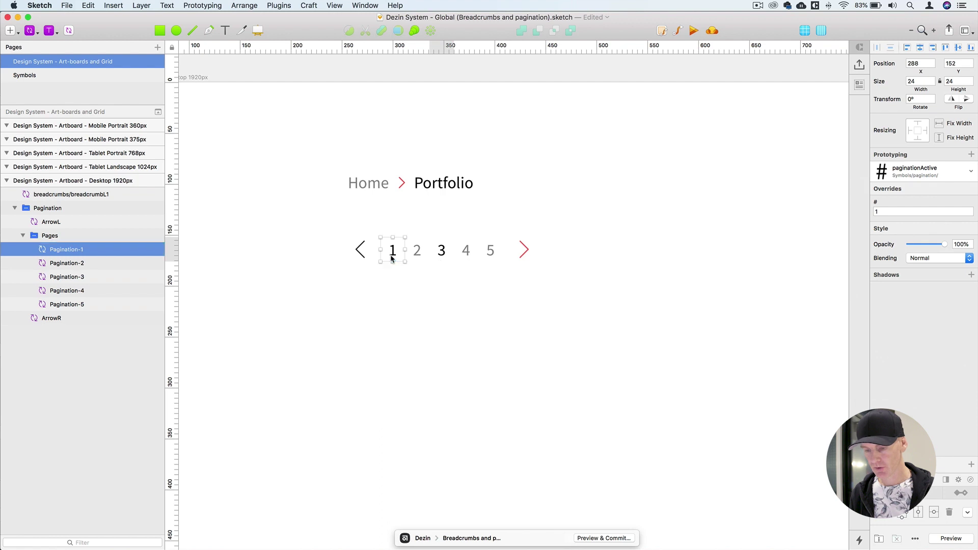
pyautogui.click(897, 173)
pyautogui.click(917, 195)
pyautogui.click(549, 324)
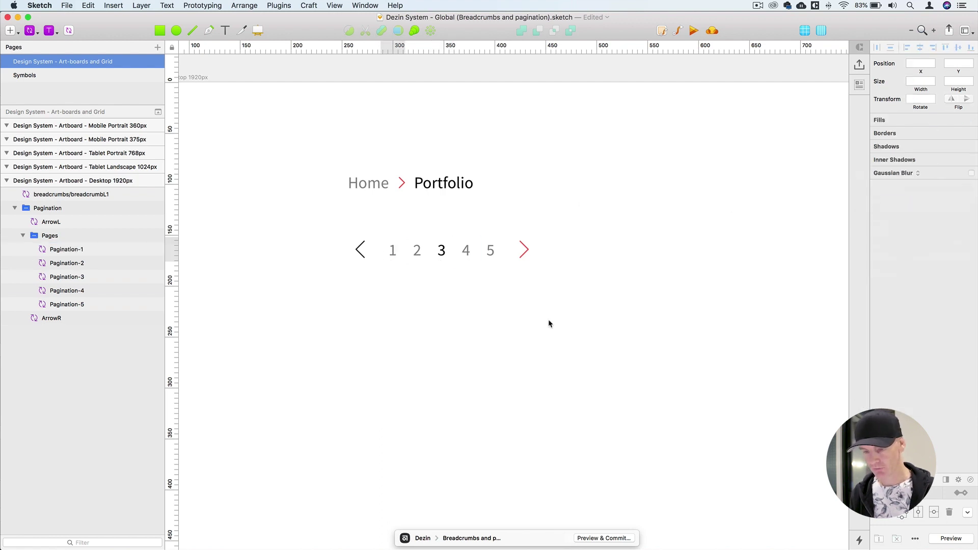
# Open the Symbols page and review the Breadcrumbs and pagination artboard with its pagination symbols.
pyautogui.press('super+minus')
pyautogui.moveTo(549, 324); pyautogui.dragTo(449, 323)
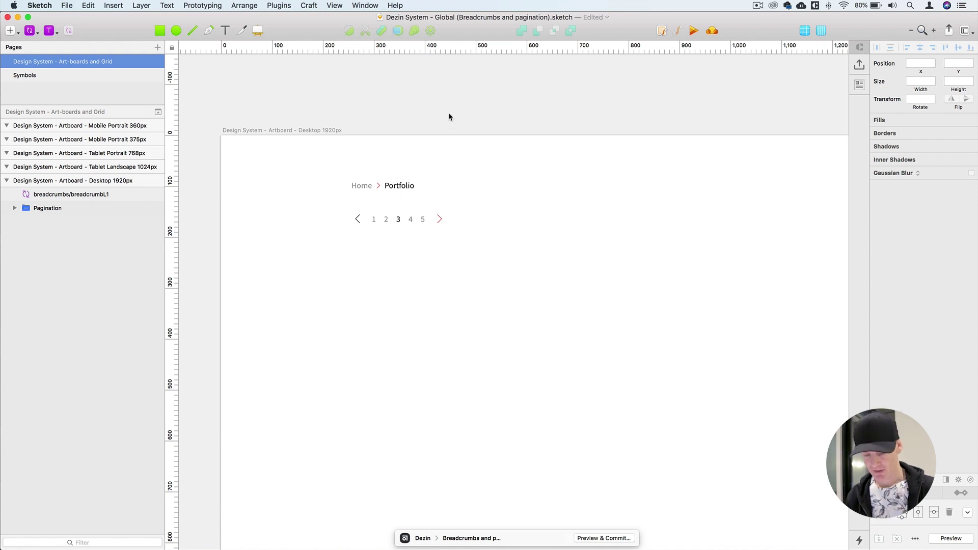
pyautogui.click(136, 76)
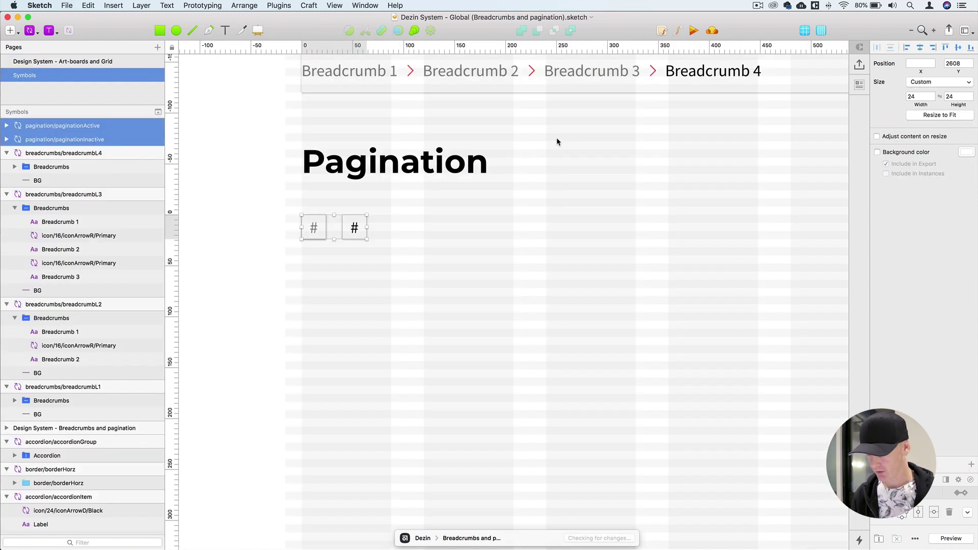
pyautogui.press('super+2')
pyautogui.press('super+minus')
pyautogui.press('super+minus')
pyautogui.click(702, 103)
pyautogui.moveTo(702, 104); pyautogui.dragTo(530, 97)
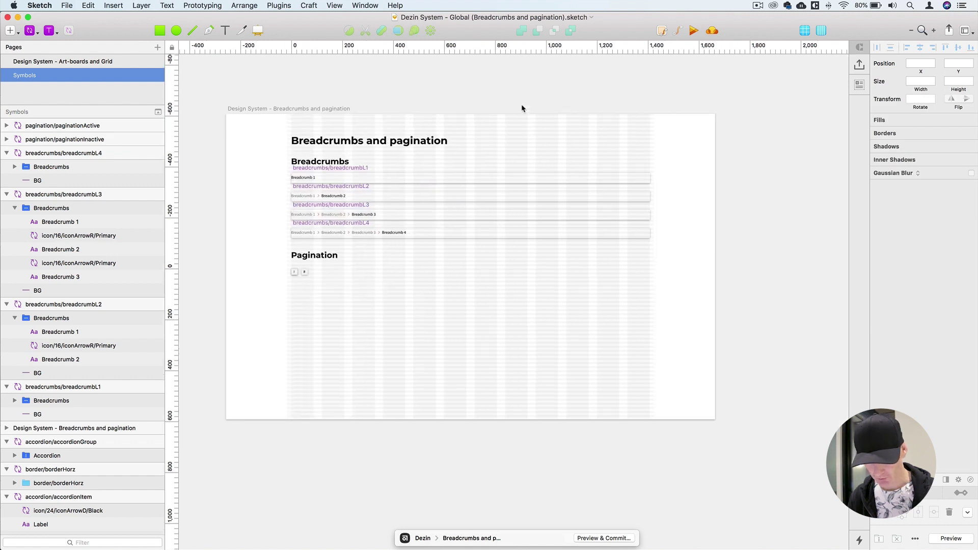
pyautogui.click(304, 272)
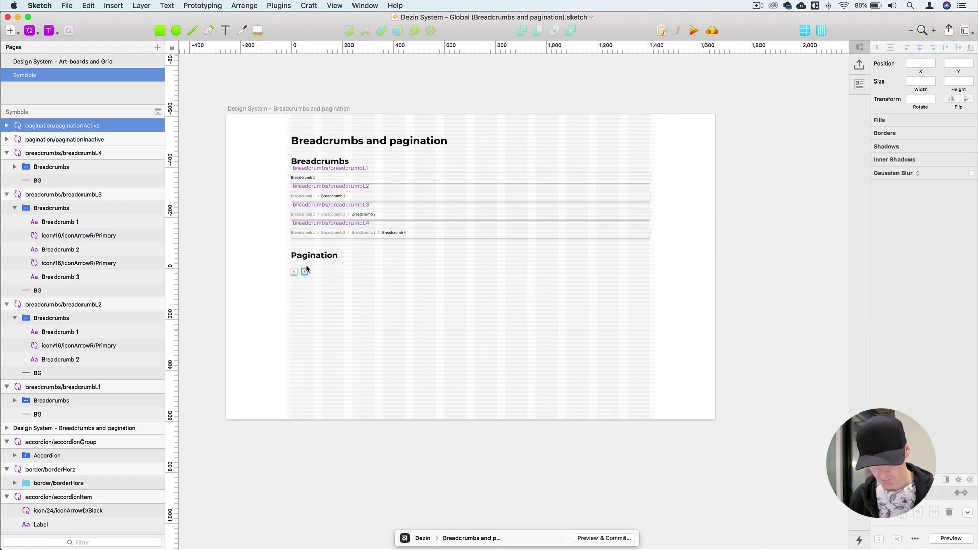
# Collapse the breadcrumbL4 and breadcrumbL3 symbols in the layer list of the Symbols page.
pyautogui.click(7, 153)
pyautogui.click(6, 167)
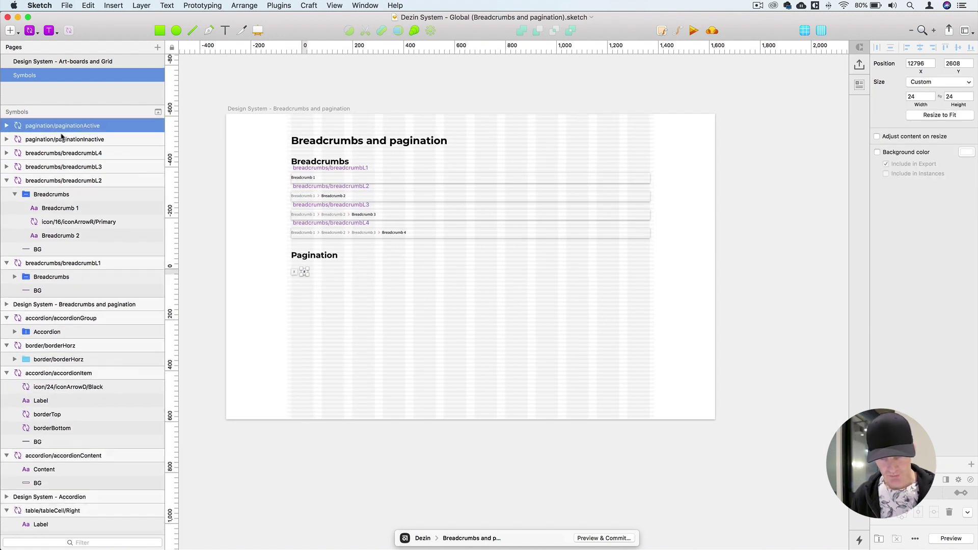
pyautogui.click(7, 125)
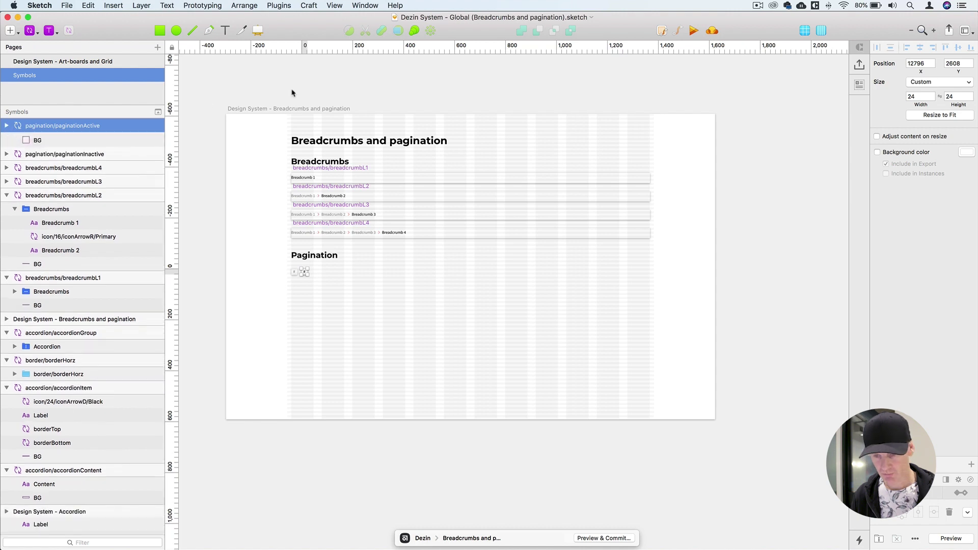
# Return to the Art-boards and Grid page and select the Pagination group on the desktop artboard.
pyautogui.click(83, 61)
pyautogui.click(370, 186)
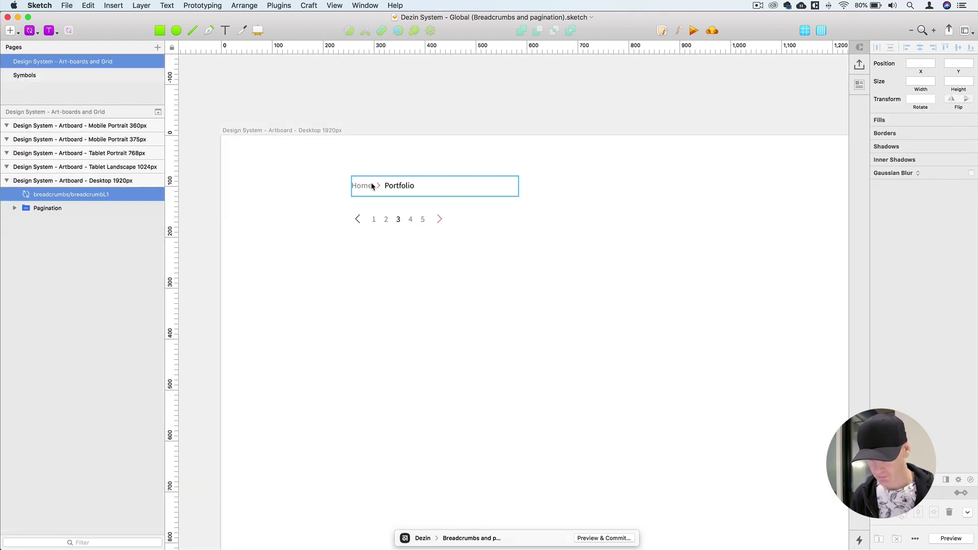
pyautogui.click(366, 219)
pyautogui.click(357, 219)
pyautogui.click(68, 211)
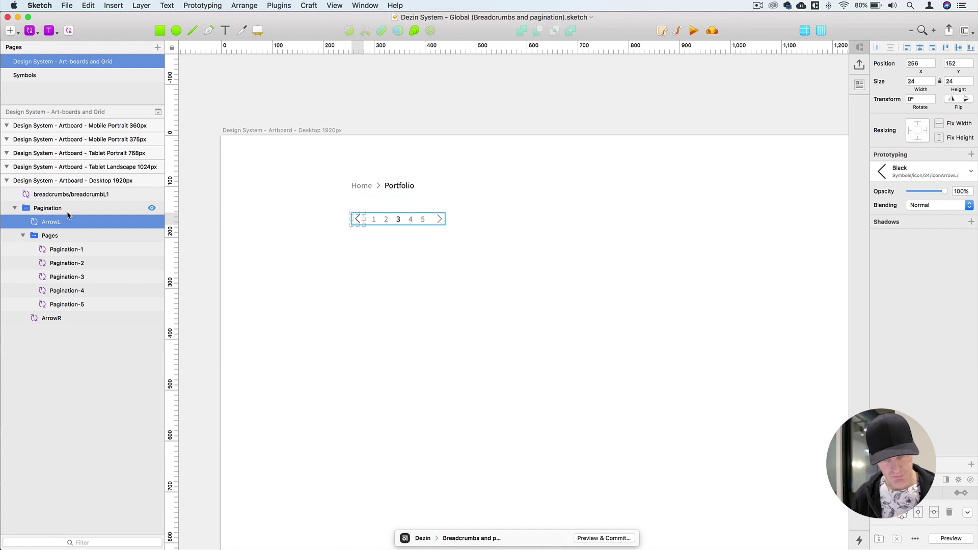
# Delete page number 5 from the Pagination group on the desktop artboard, check the restacked spacing, and save the file.
pyautogui.press('super+plus')
pyautogui.moveTo(452, 136); pyautogui.dragTo(356, 70)
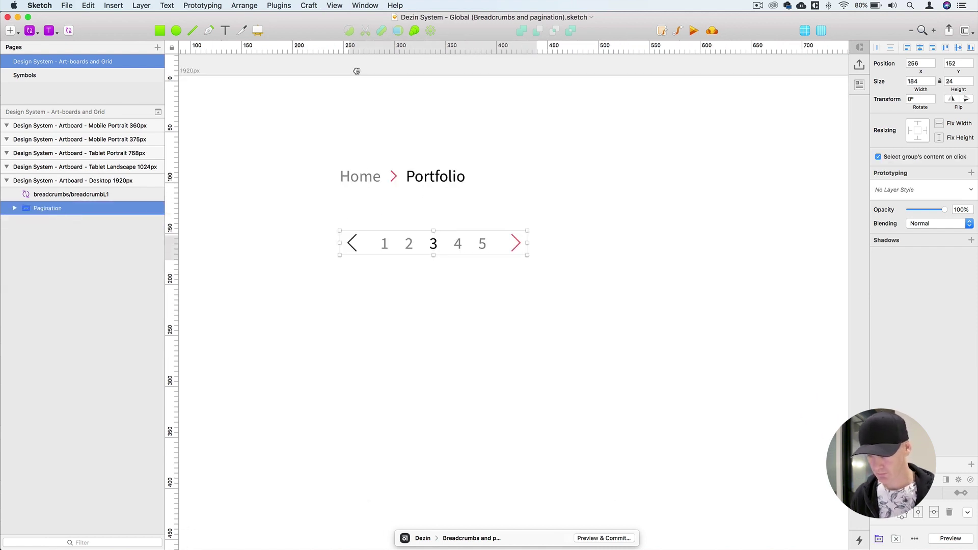
pyautogui.click(419, 170)
pyautogui.click(467, 235)
pyautogui.press('BackSpace')
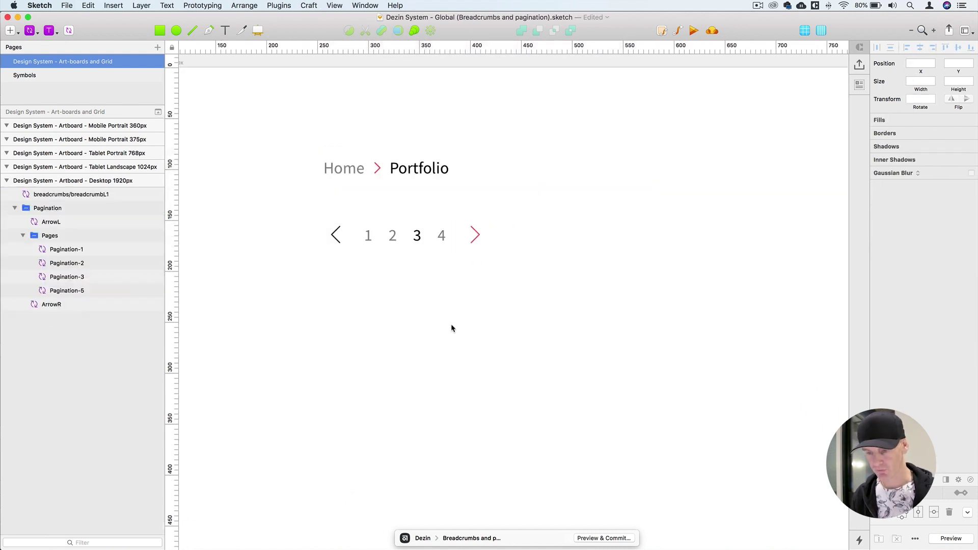
pyautogui.click(439, 237)
pyautogui.click(468, 236)
pyautogui.click(441, 238)
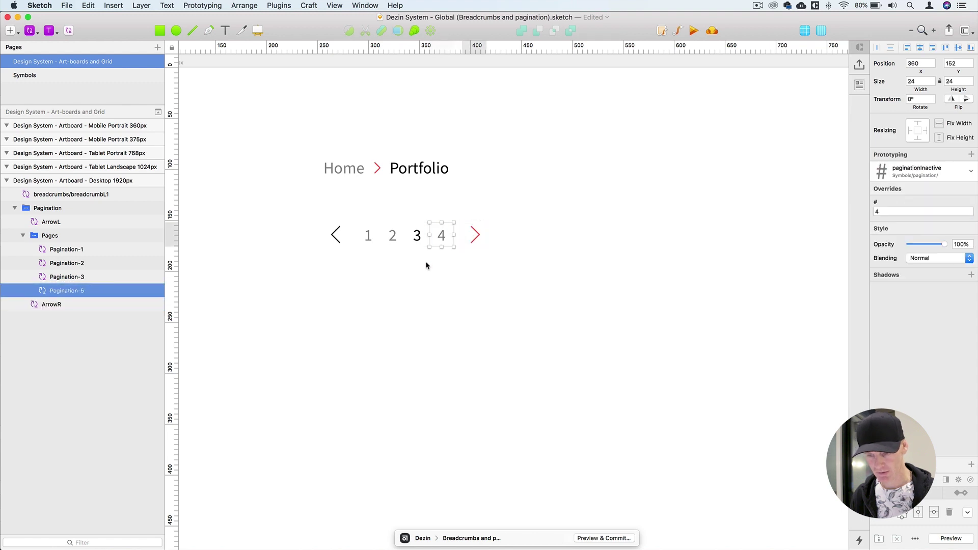
pyautogui.click(422, 260)
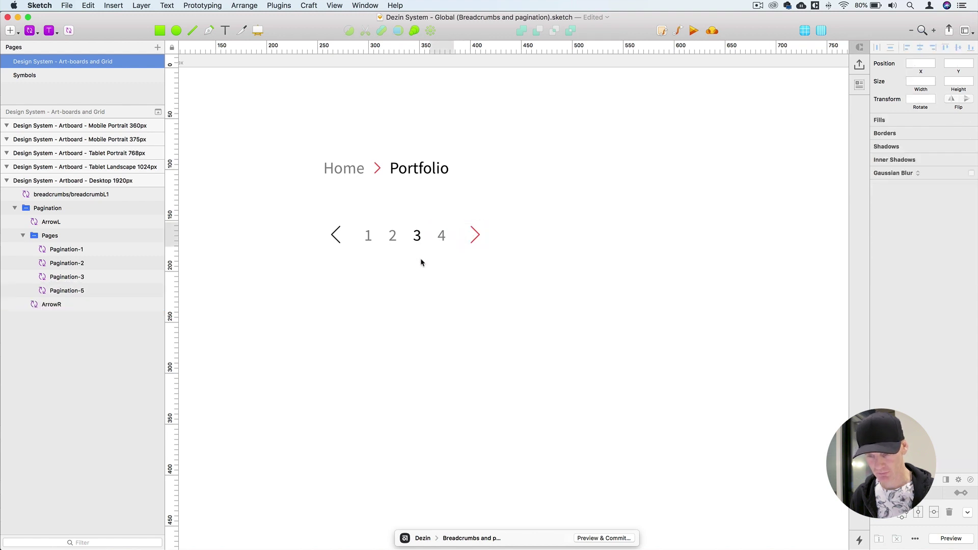
# Commit the changes in Abstract to the current Breadcrumbs and pagination branch with the summary "Breadcrumbs and pagination - DONE".
pyautogui.click(614, 538)
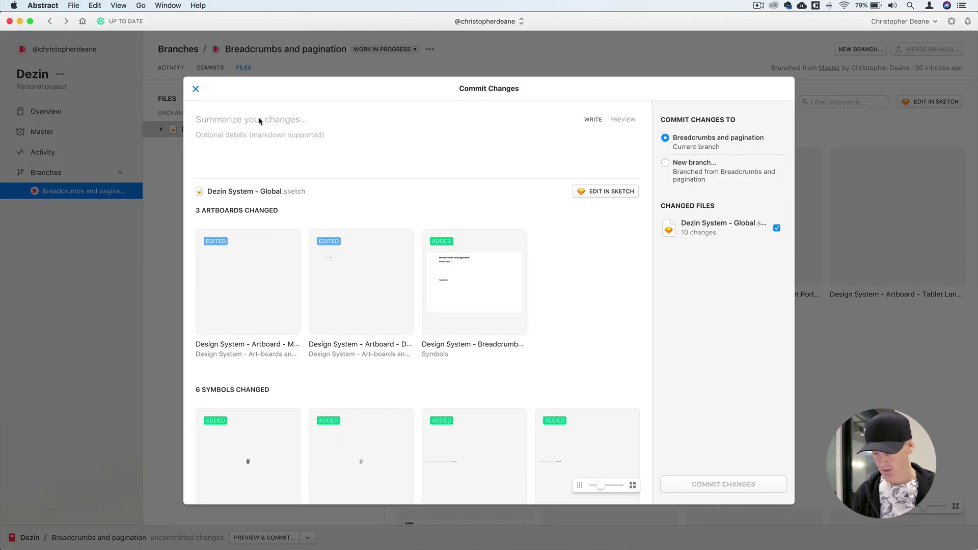
pyautogui.write('B')
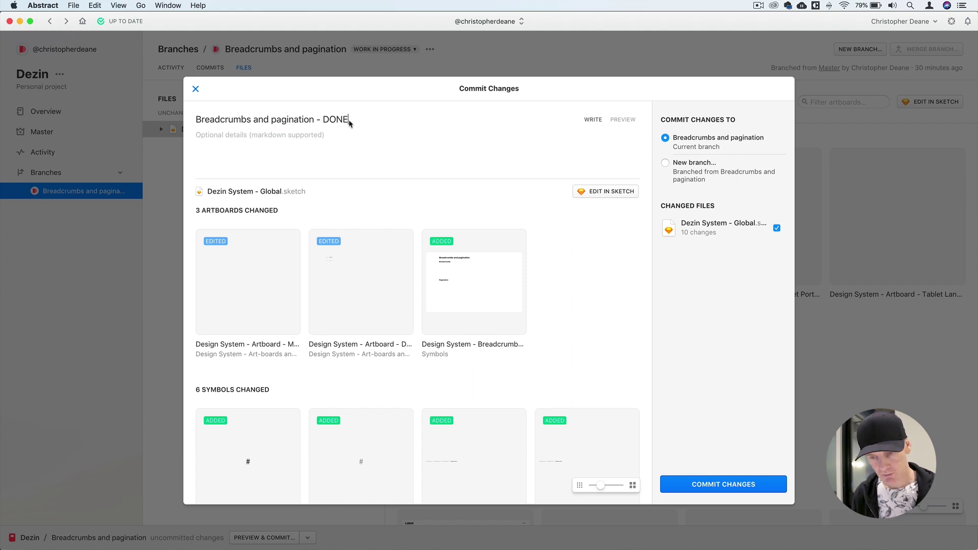
pyautogui.click(723, 484)
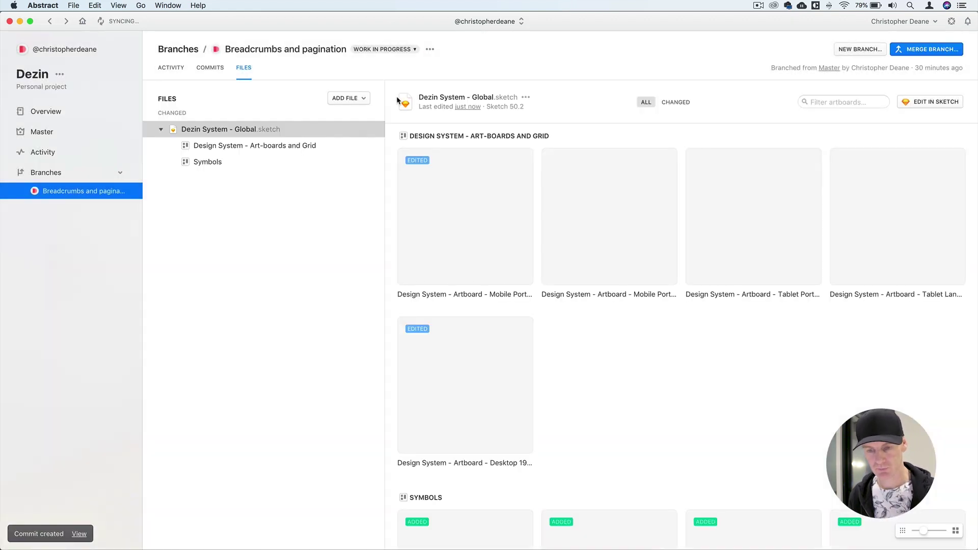
# Check the sync activity, and merge the Breadcrumbs and pagination branch into Master without merge notes, archiving the branch.
pyautogui.click(119, 20)
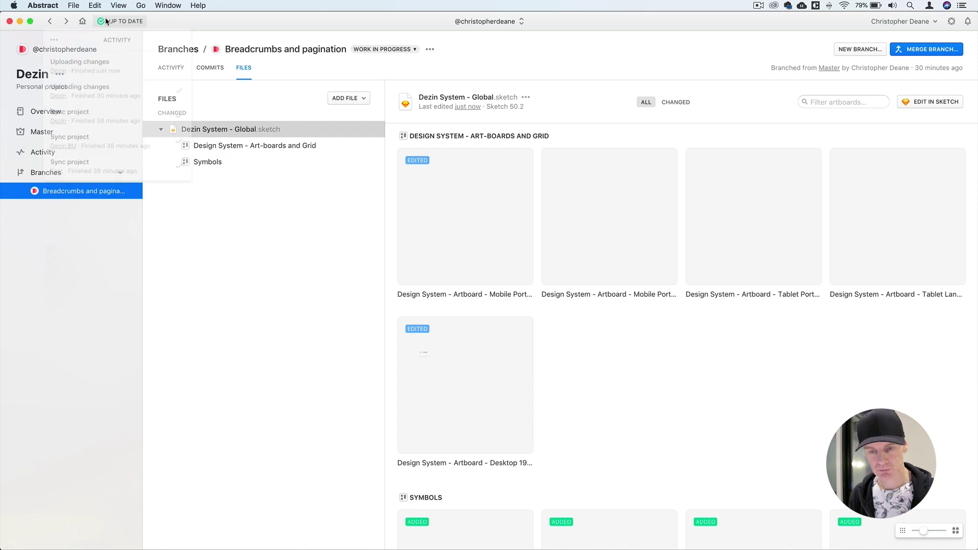
pyautogui.click(203, 27)
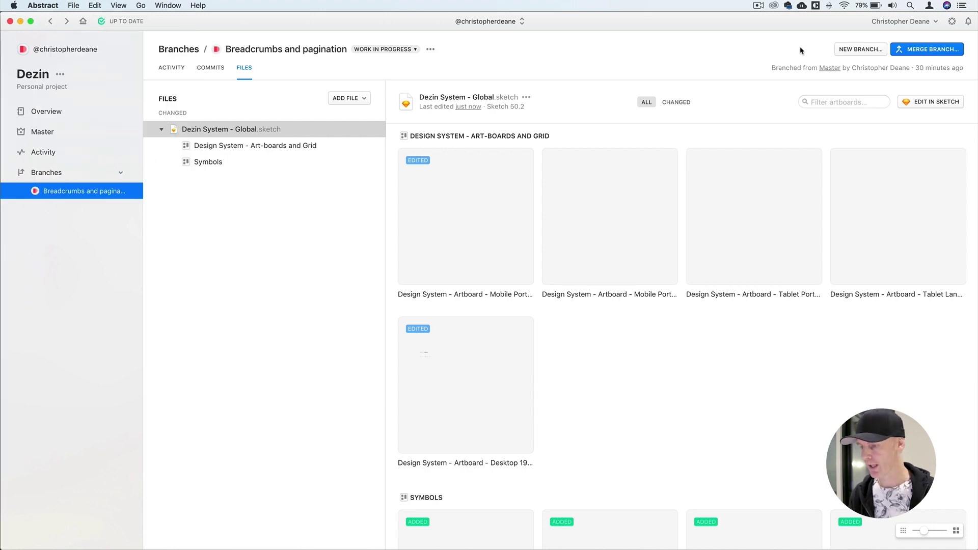
pyautogui.click(939, 51)
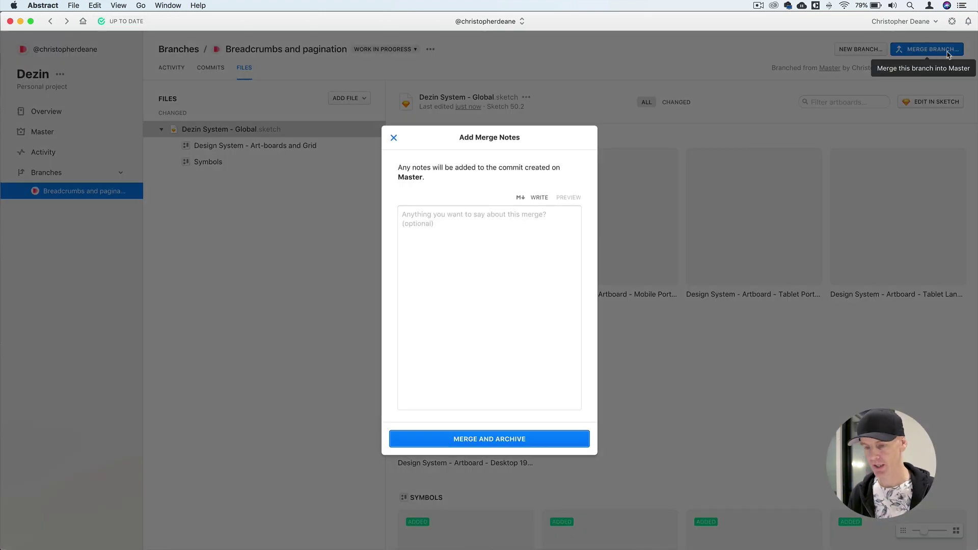
pyautogui.click(450, 441)
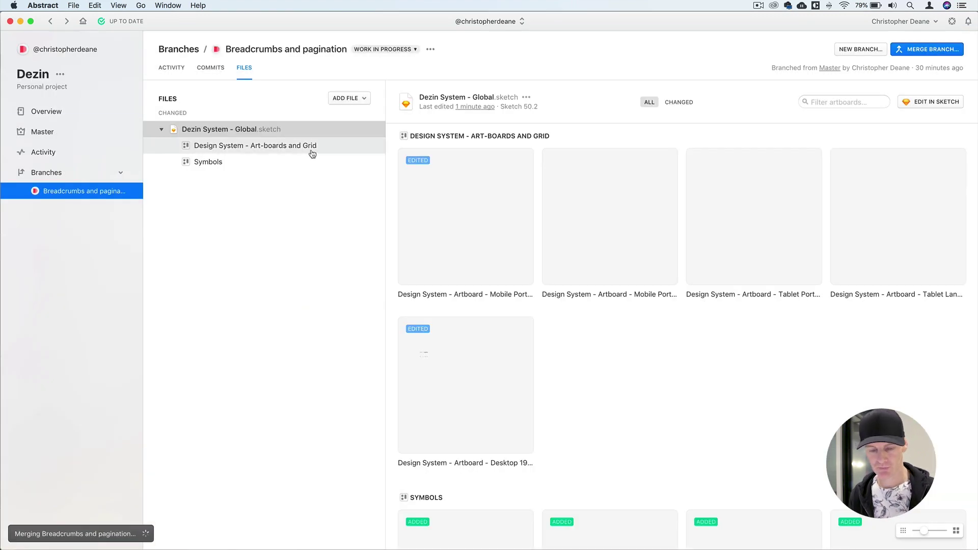